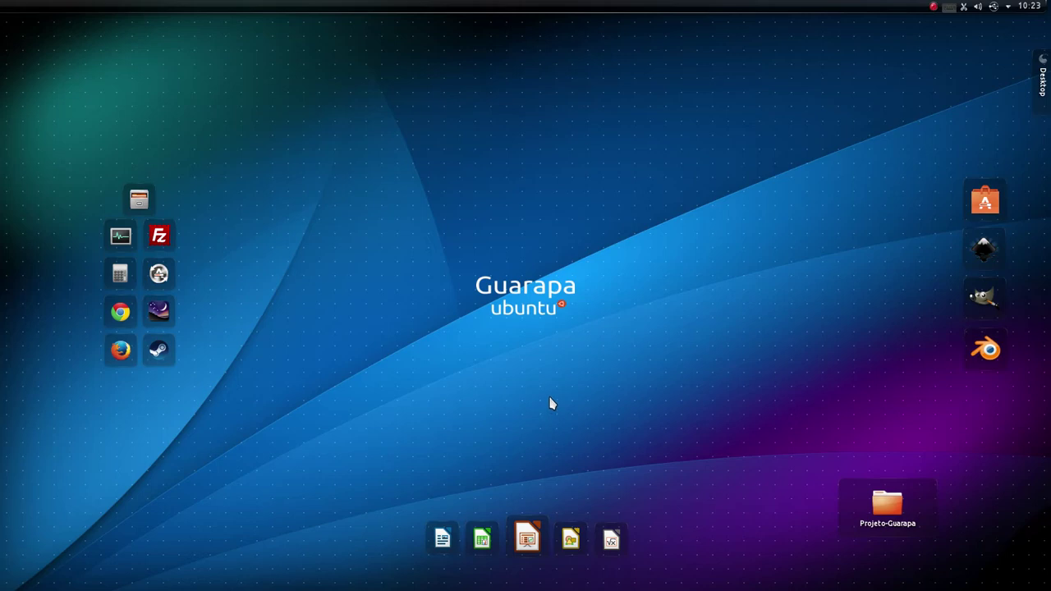
View water-drop-409033.jpg from the Imagens folder in the Dolphin file manager, and close the image and the file manager.
{"action": "mouse_move", "coordinate": [3, 428]}
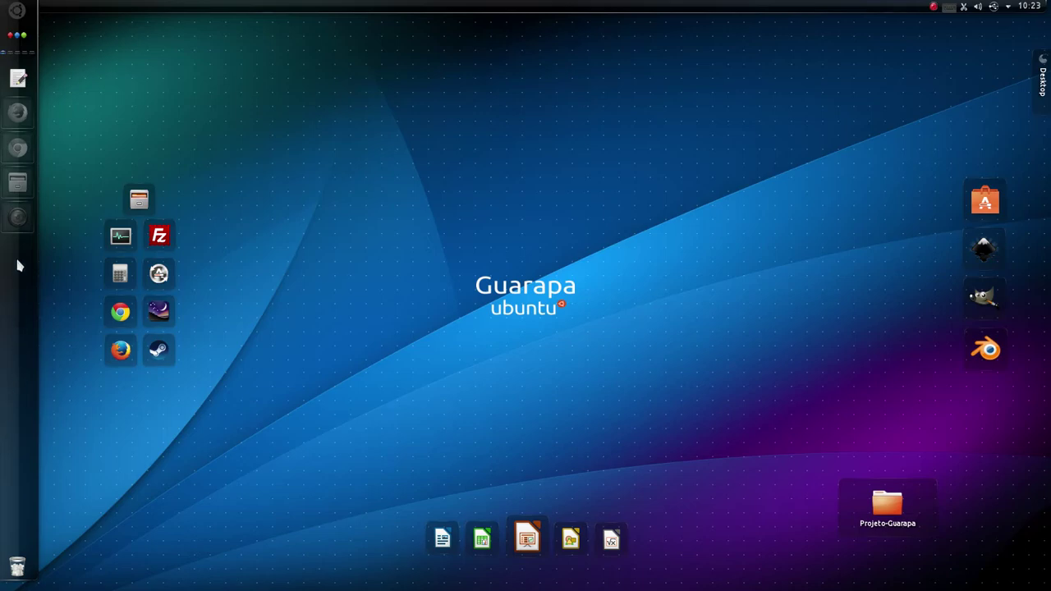
{"action": "left_click", "coordinate": [18, 182]}
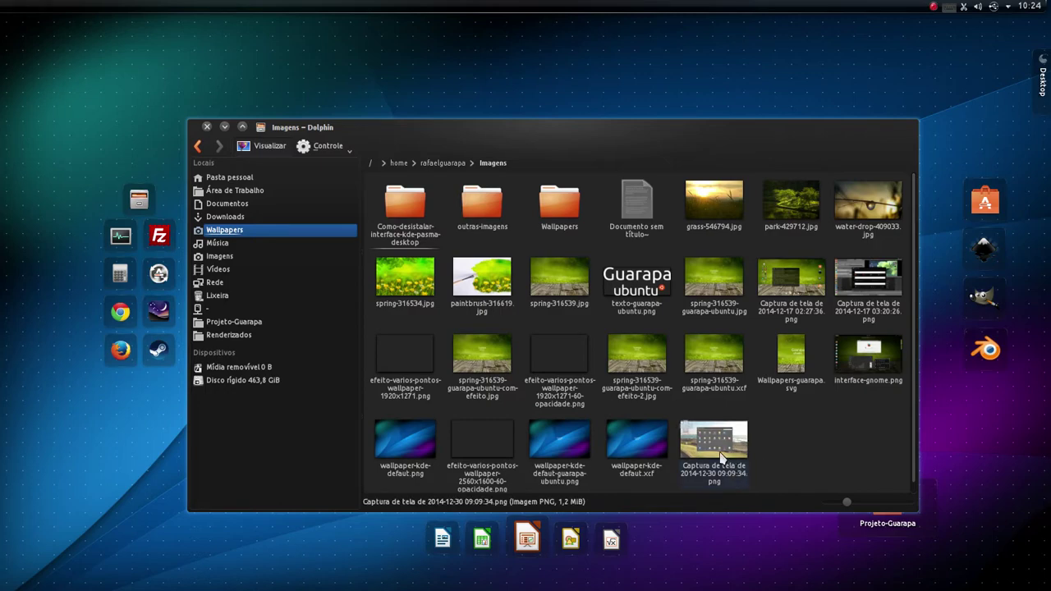
{"action": "left_click", "coordinate": [654, 452]}
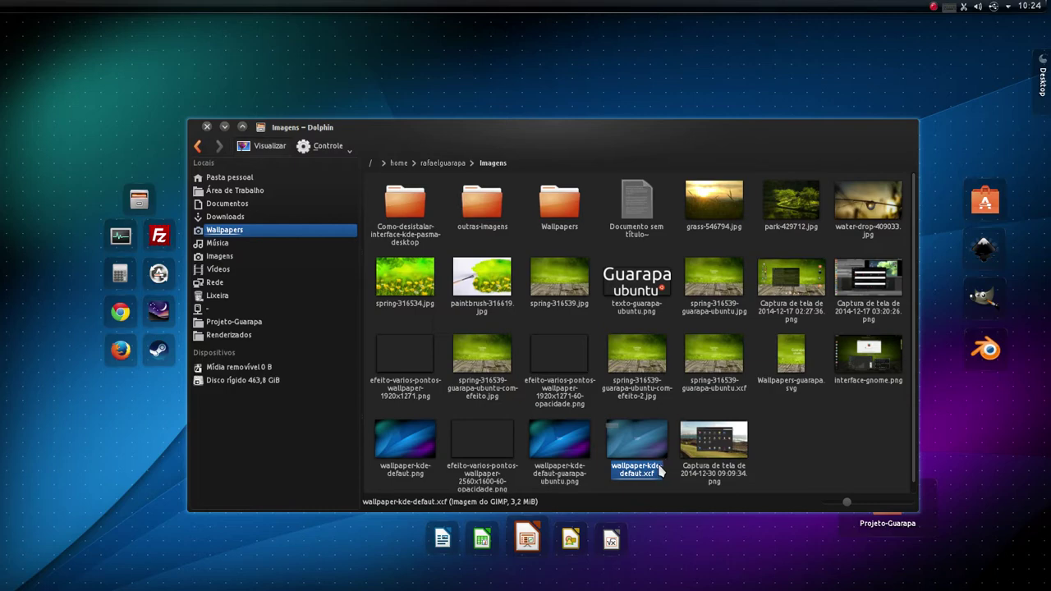
{"action": "left_click", "coordinate": [790, 447]}
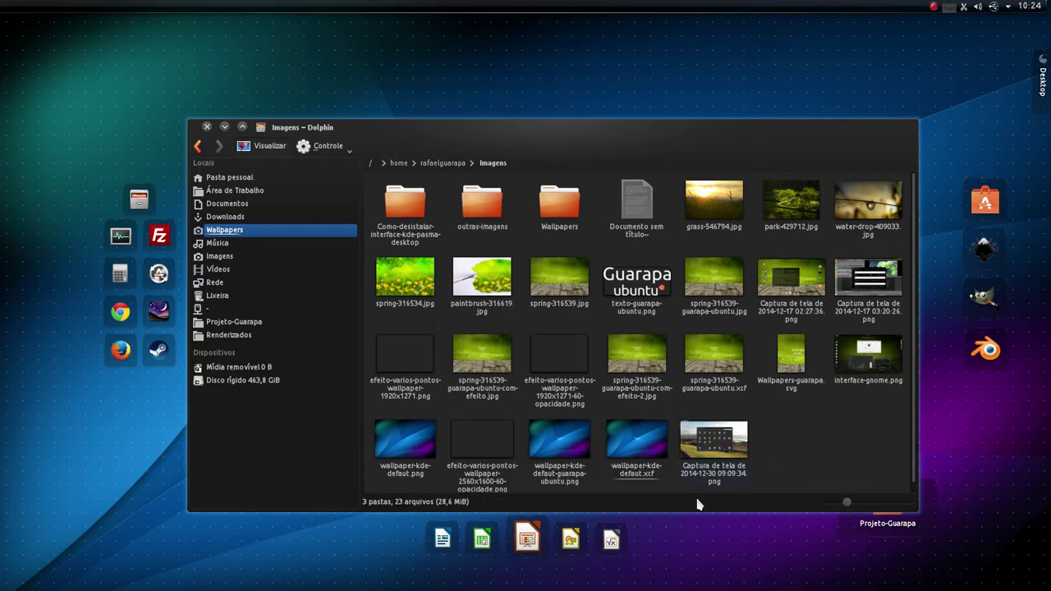
{"action": "left_click", "coordinate": [871, 215]}
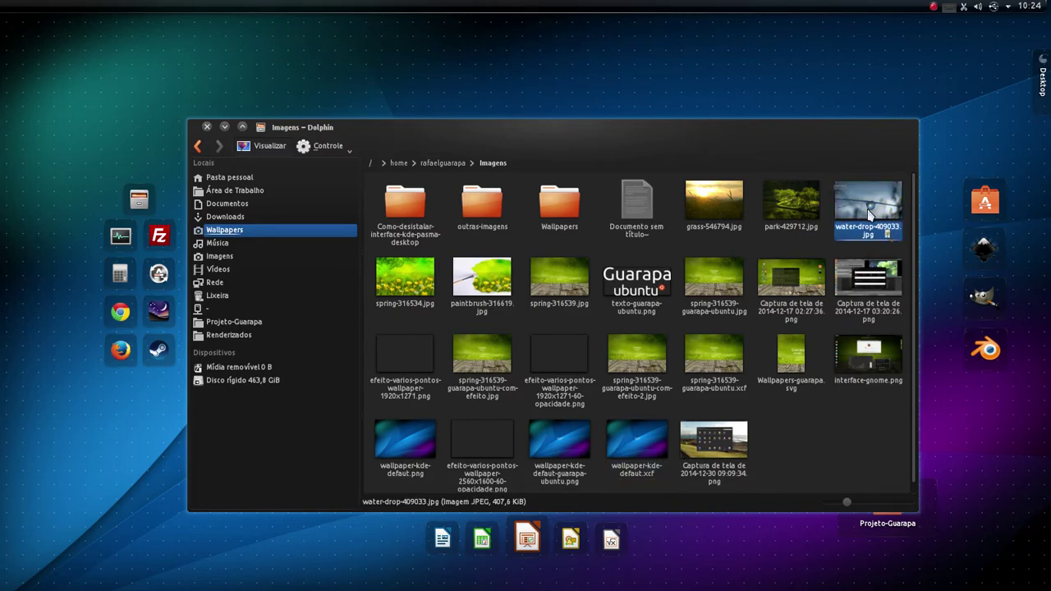
{"action": "double_click", "coordinate": [870, 215]}
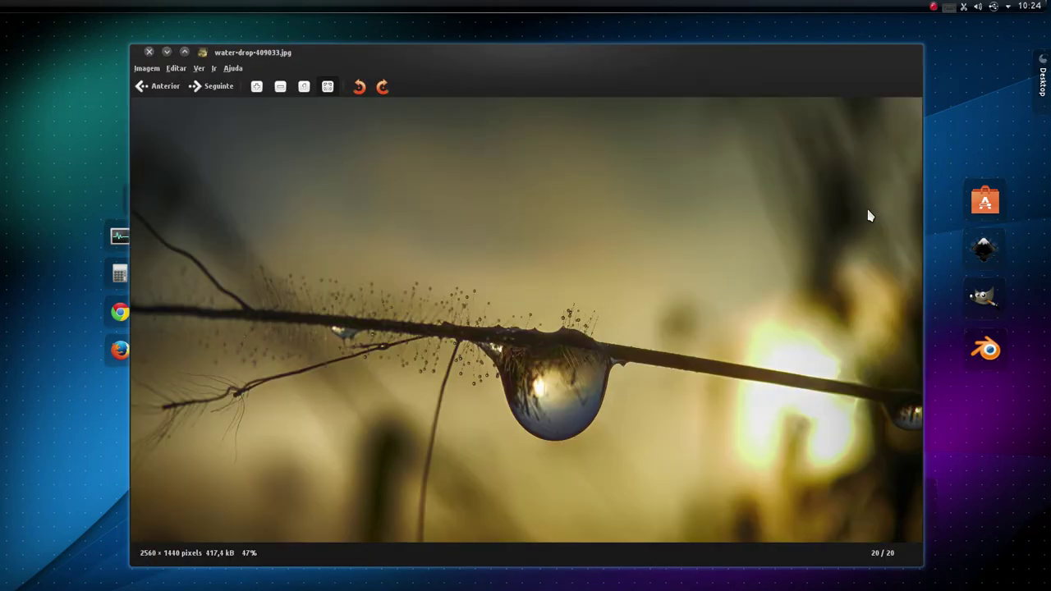
{"action": "key", "text": "Escape"}
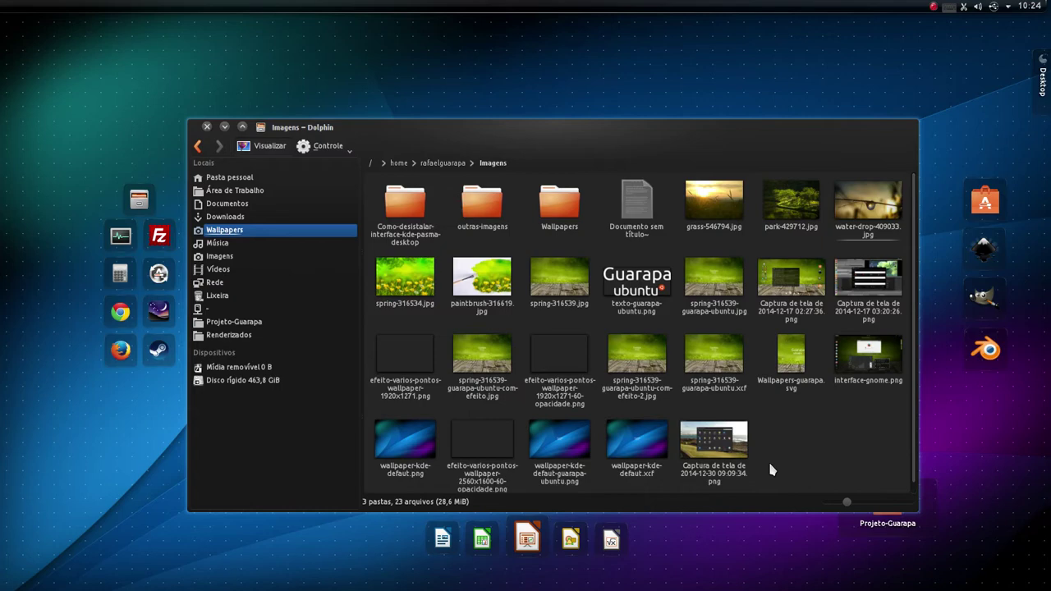
{"action": "left_click", "coordinate": [207, 127]}
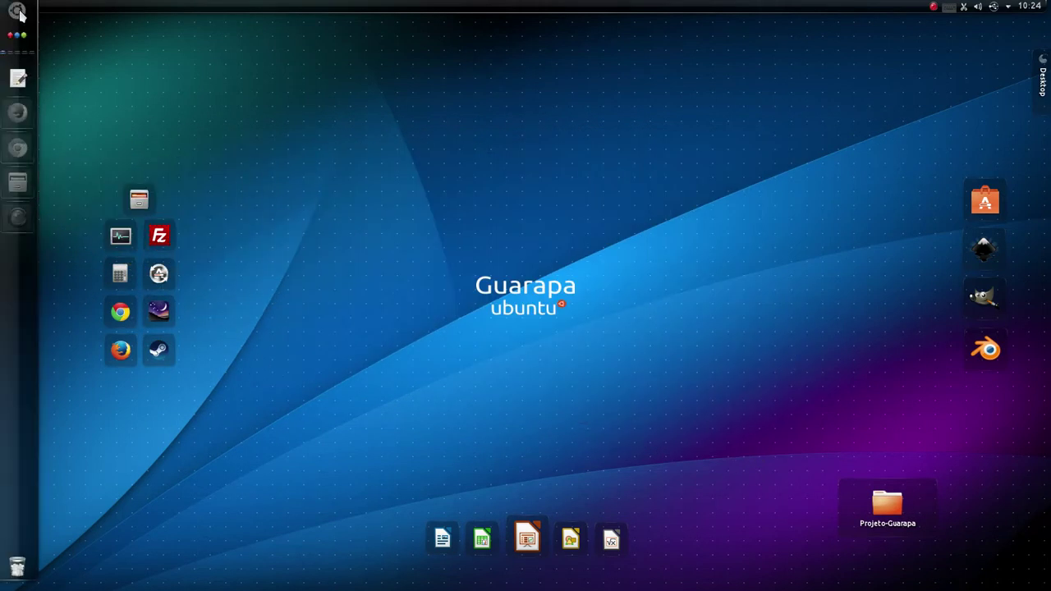
Look through the application launcher's sections, including Favoritos, Computador and Sair, to examine their icons.
{"action": "left_click", "coordinate": [18, 13]}
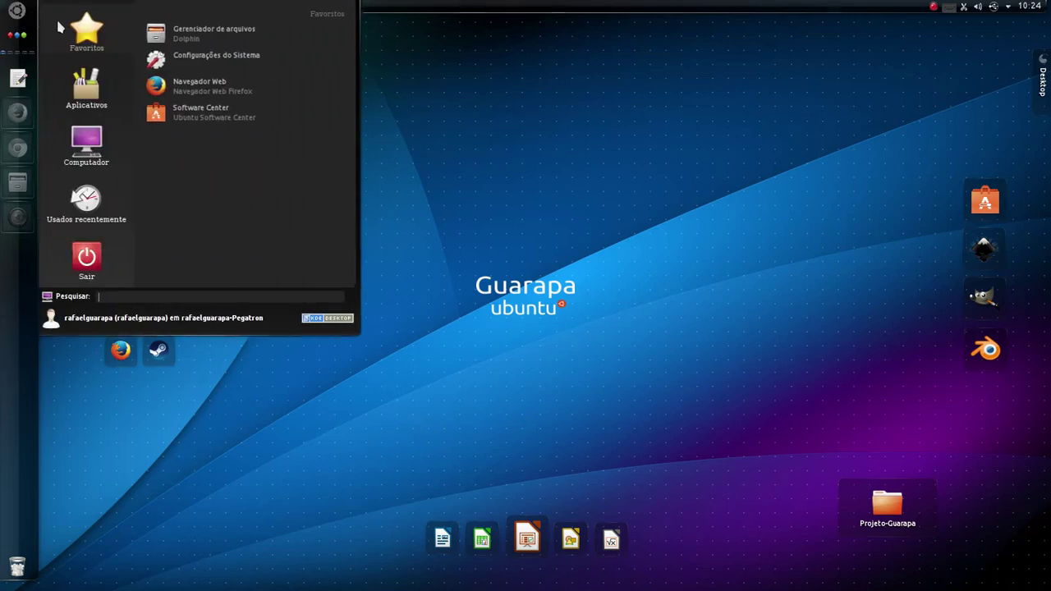
{"action": "left_click", "coordinate": [82, 105]}
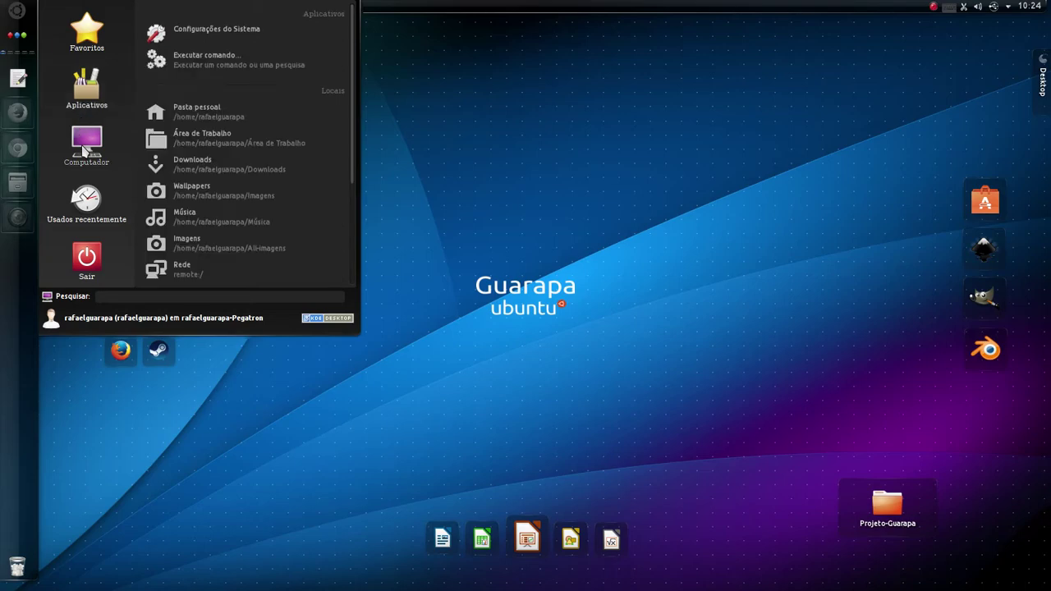
{"action": "mouse_move", "coordinate": [89, 192]}
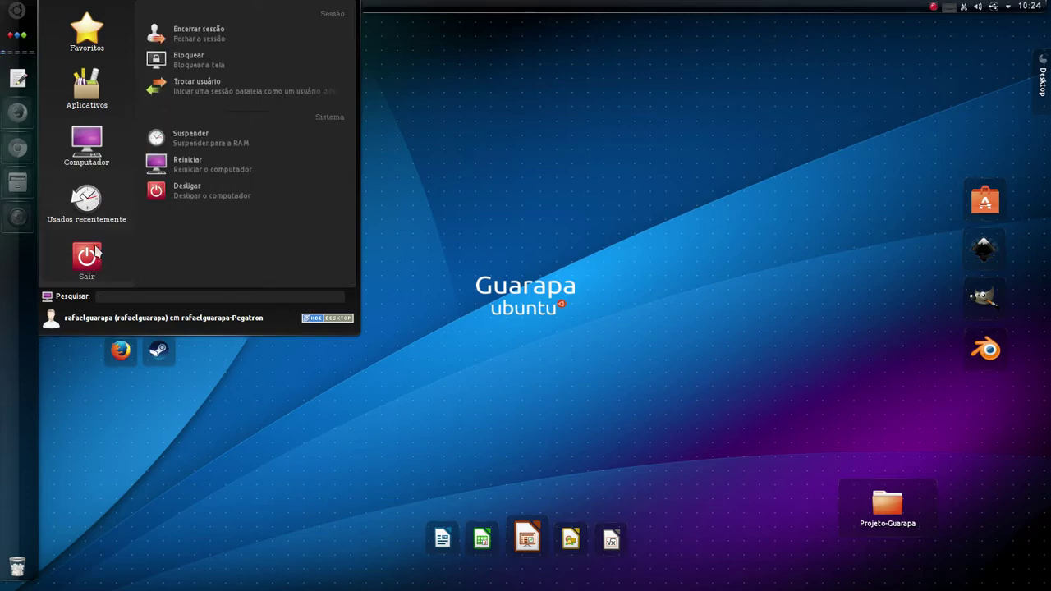
{"action": "mouse_move", "coordinate": [86, 134]}
{"action": "mouse_move", "coordinate": [87, 59]}
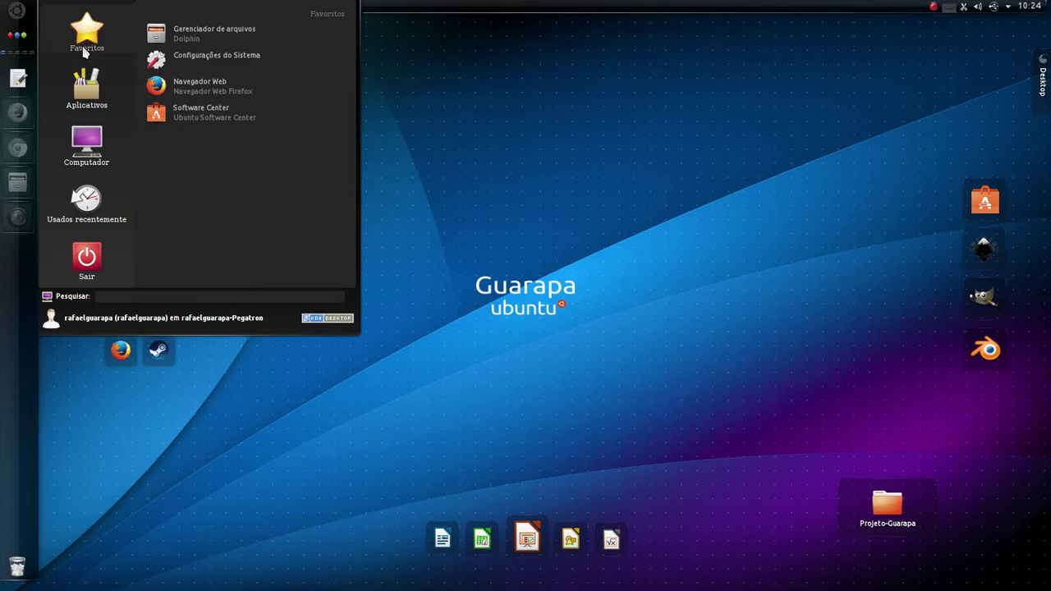
Open Dolphin and Configurações do Sistema, leaving the file manager minimized and the settings window in the middle of the desktop.
{"action": "left_click", "coordinate": [18, 181]}
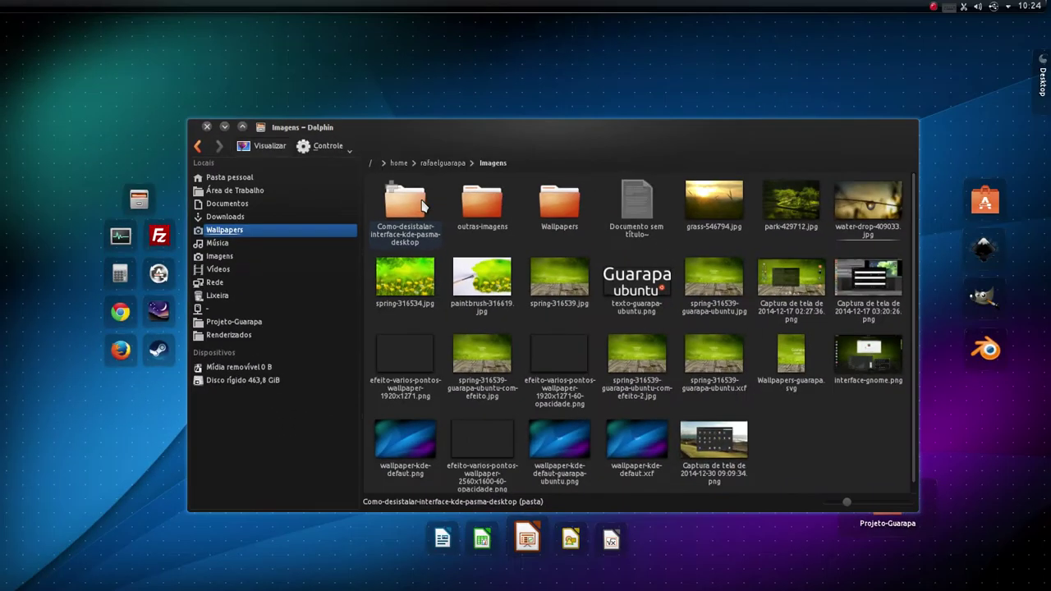
{"action": "mouse_move", "coordinate": [12, 41]}
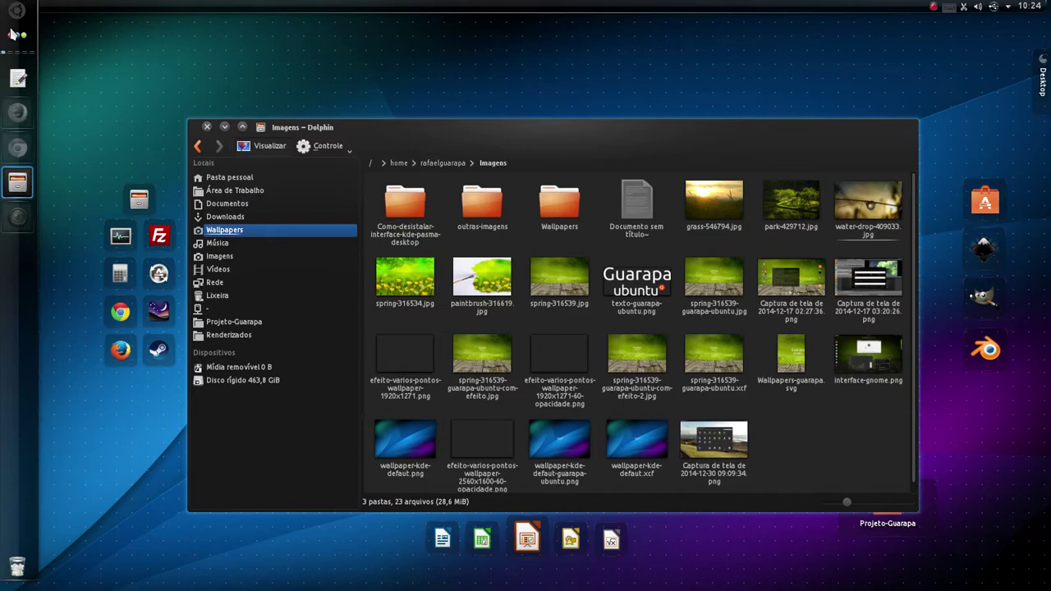
{"action": "left_click", "coordinate": [16, 12]}
{"action": "key", "text": "Escape"}
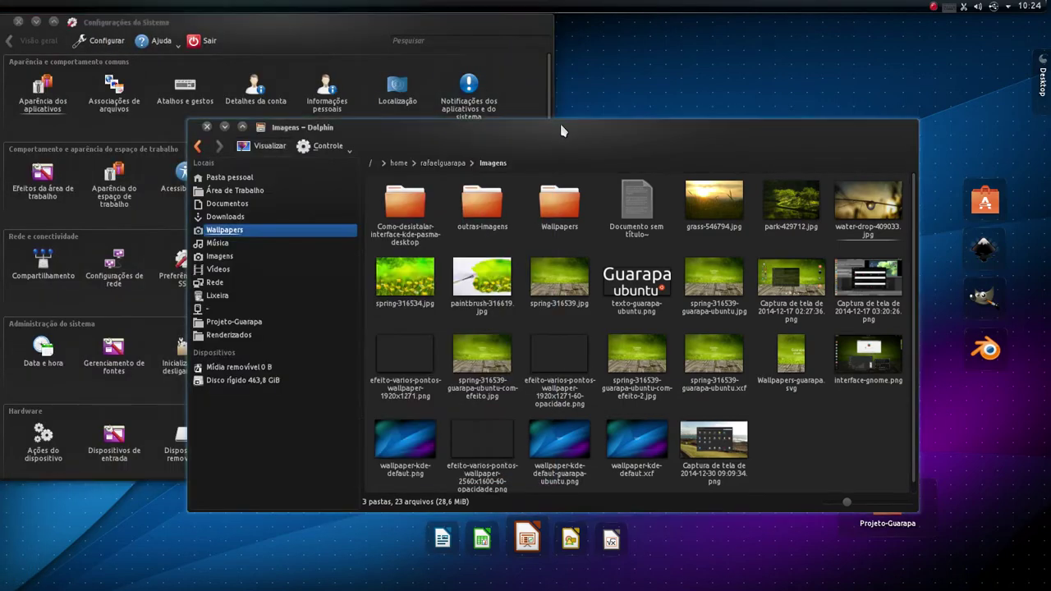
{"action": "left_click", "coordinate": [225, 127]}
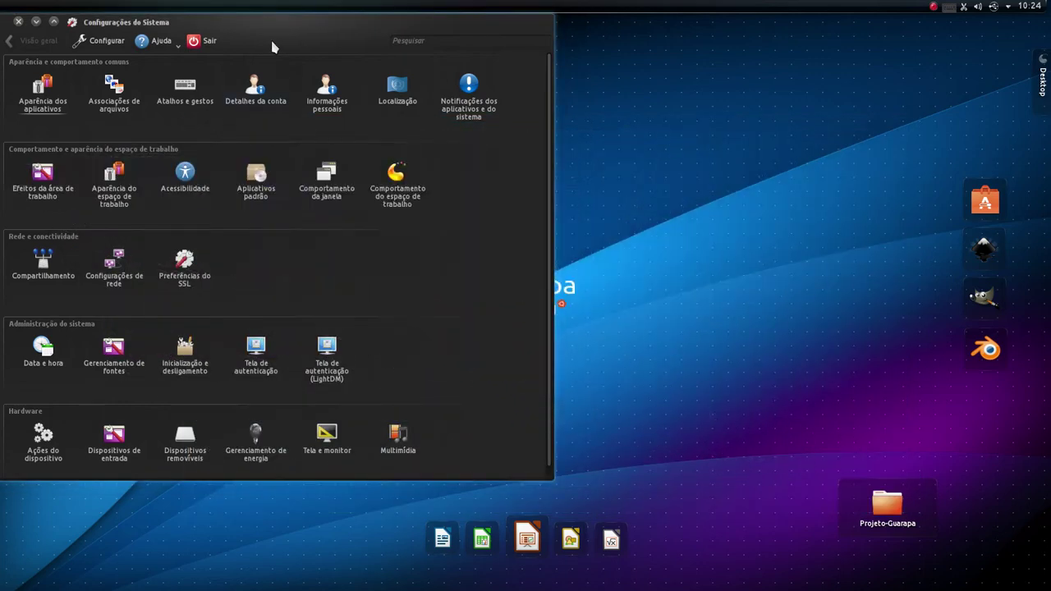
{"action": "left_click_drag", "start_coordinate": [272, 35], "coordinate": [562, 65]}
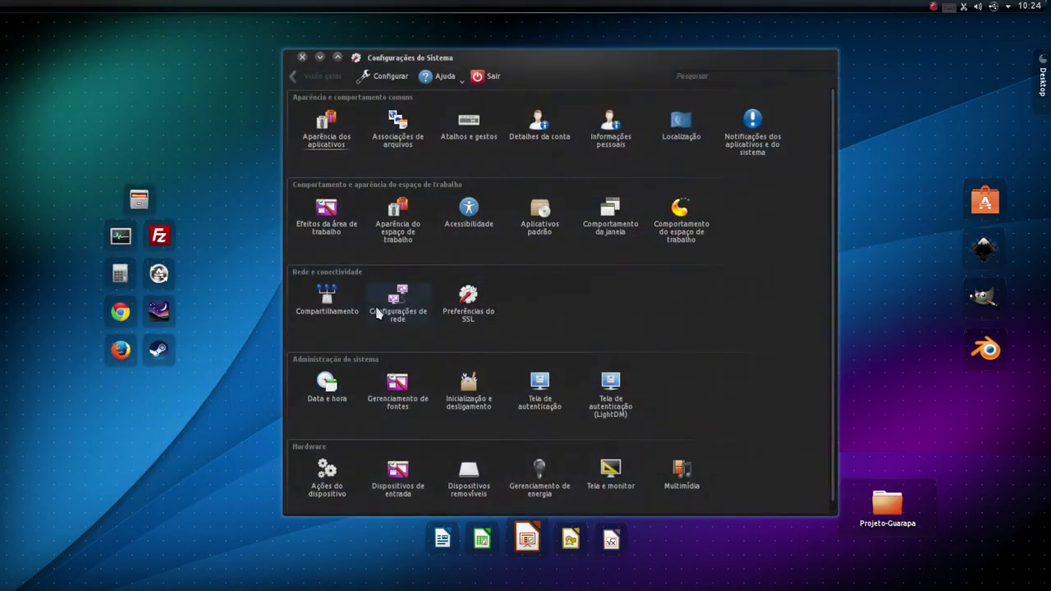
Open the Ícones settings within Aparência dos aplicativos.
{"action": "mouse_move", "coordinate": [331, 138]}
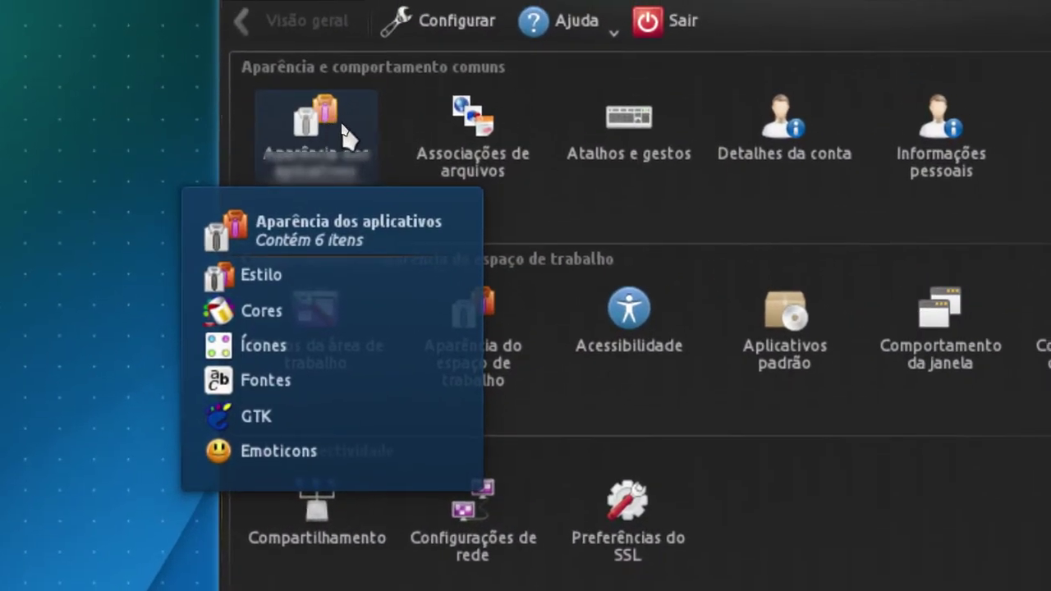
{"action": "left_click", "coordinate": [327, 147]}
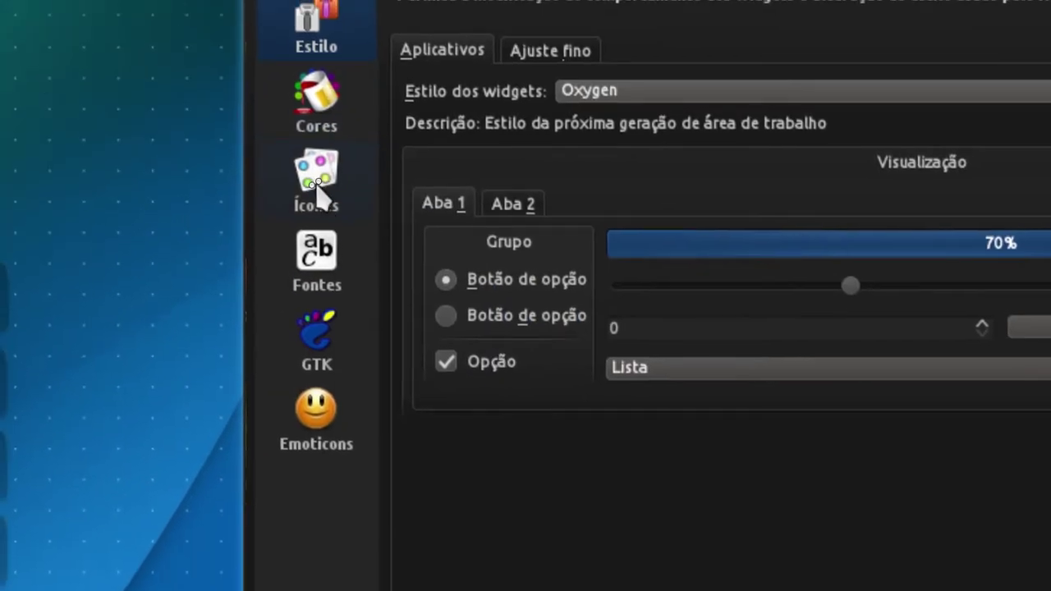
{"action": "left_click", "coordinate": [311, 249]}
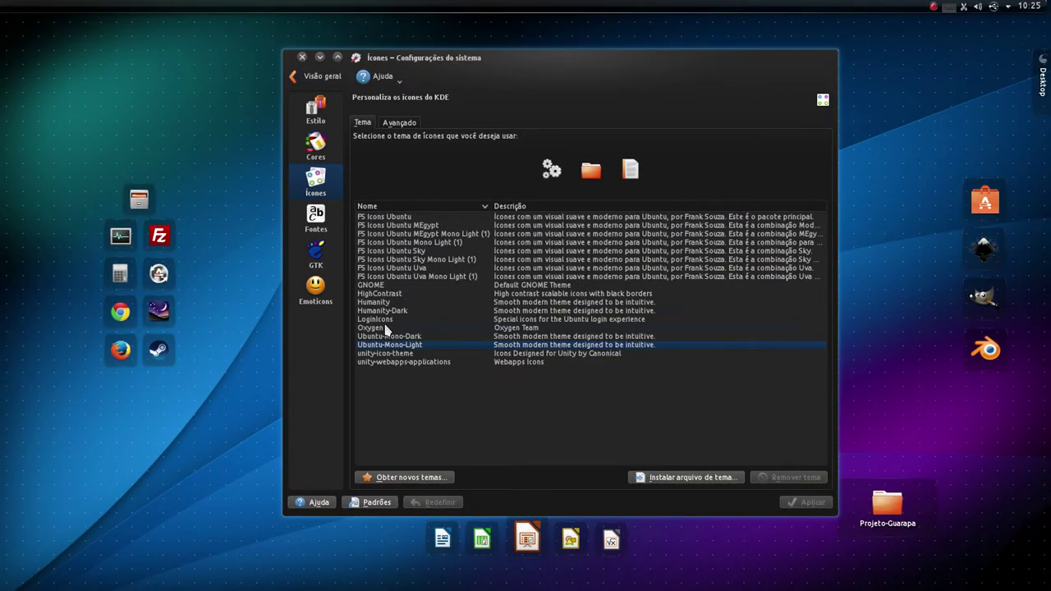
Apply the Oxygen icon theme and check the folder icons in Dolphin, minimizing the file manager again.
{"action": "left_click", "coordinate": [294, 311]}
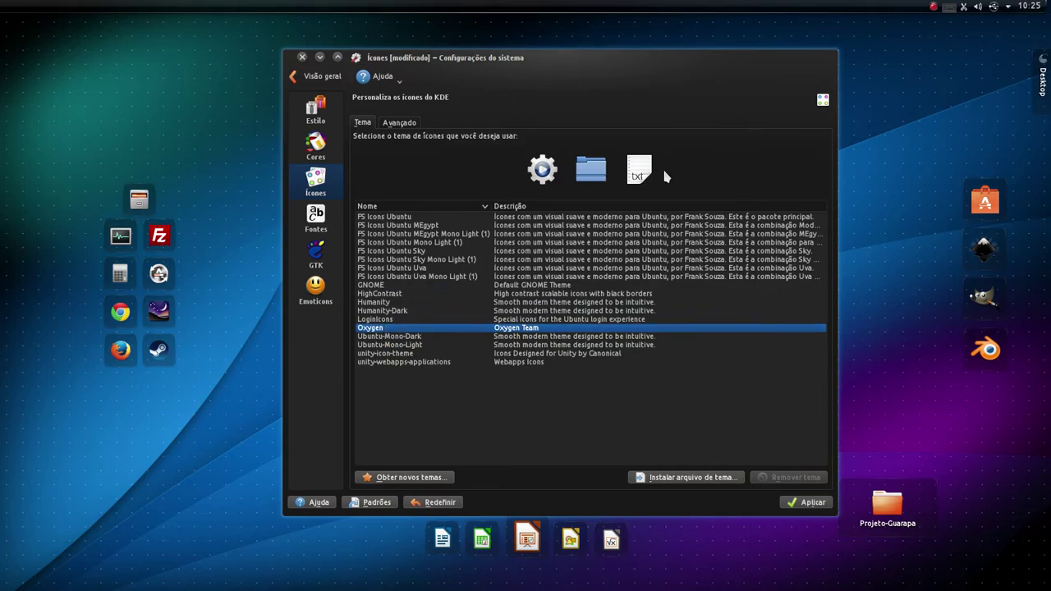
{"action": "left_click", "coordinate": [811, 502]}
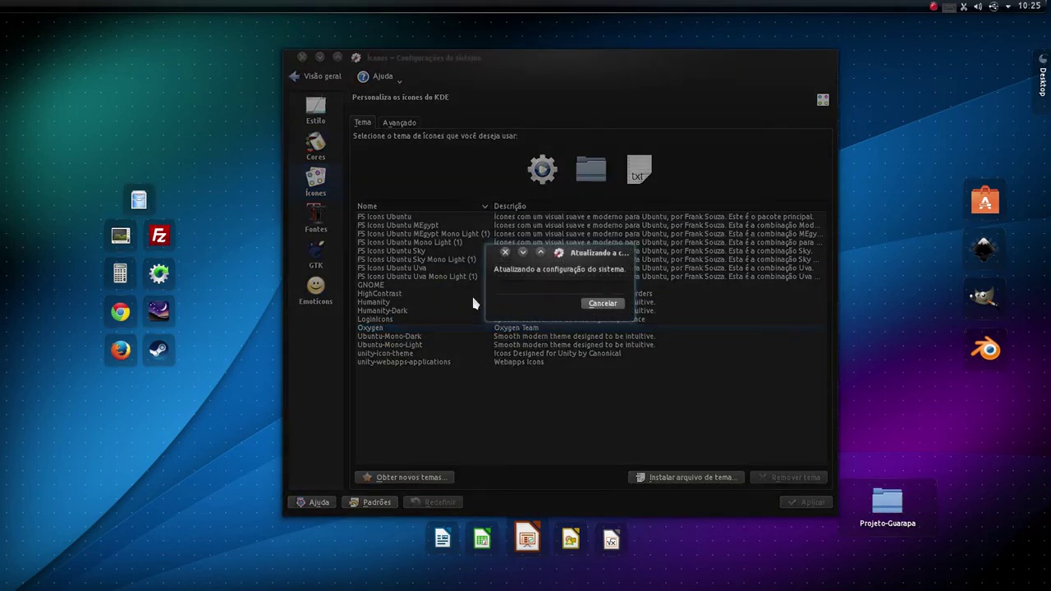
{"action": "mouse_move", "coordinate": [5, 281]}
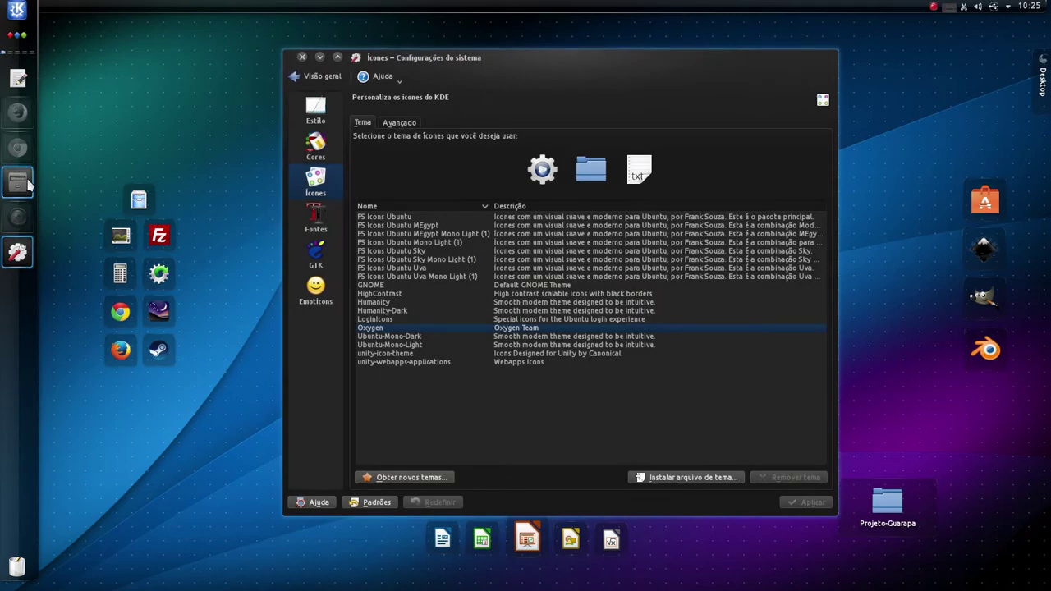
{"action": "left_click", "coordinate": [18, 182]}
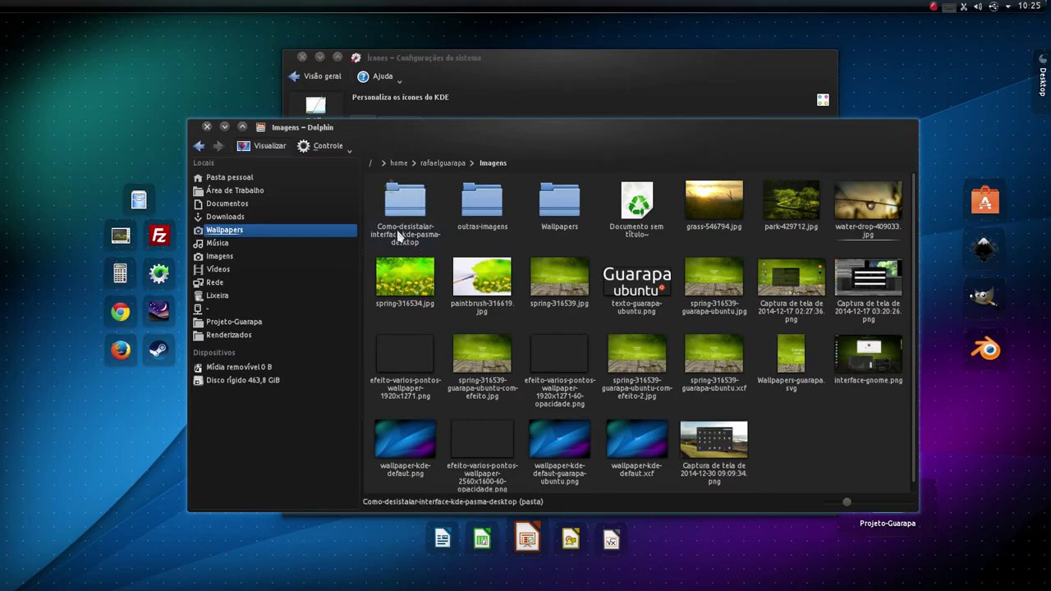
{"action": "left_click", "coordinate": [224, 126]}
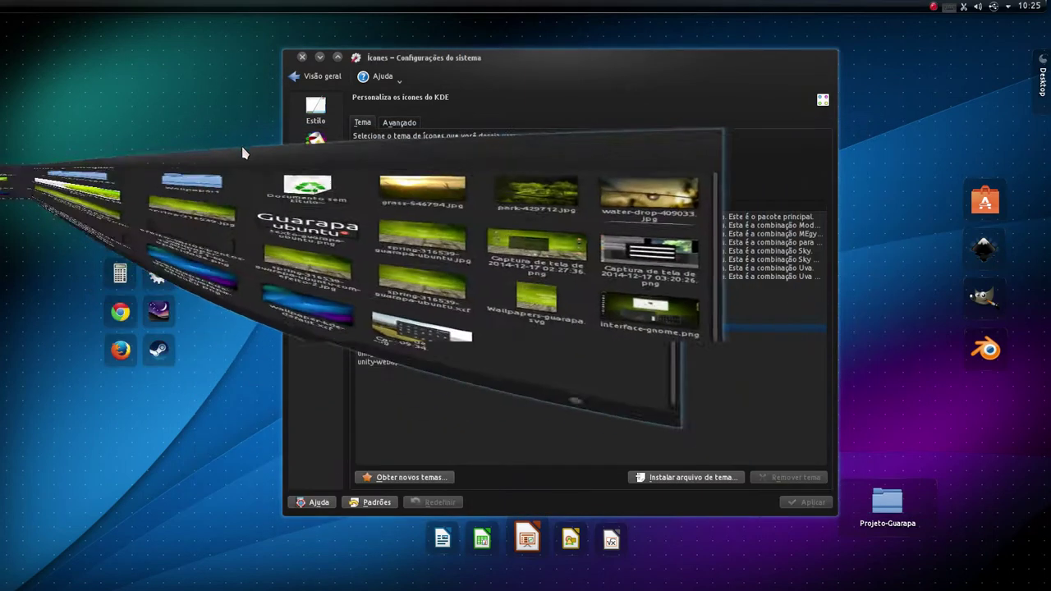
Apply the GNOME icon theme and examine the changed icons in Dolphin, minimizing its window when done.
{"action": "left_click", "coordinate": [405, 285]}
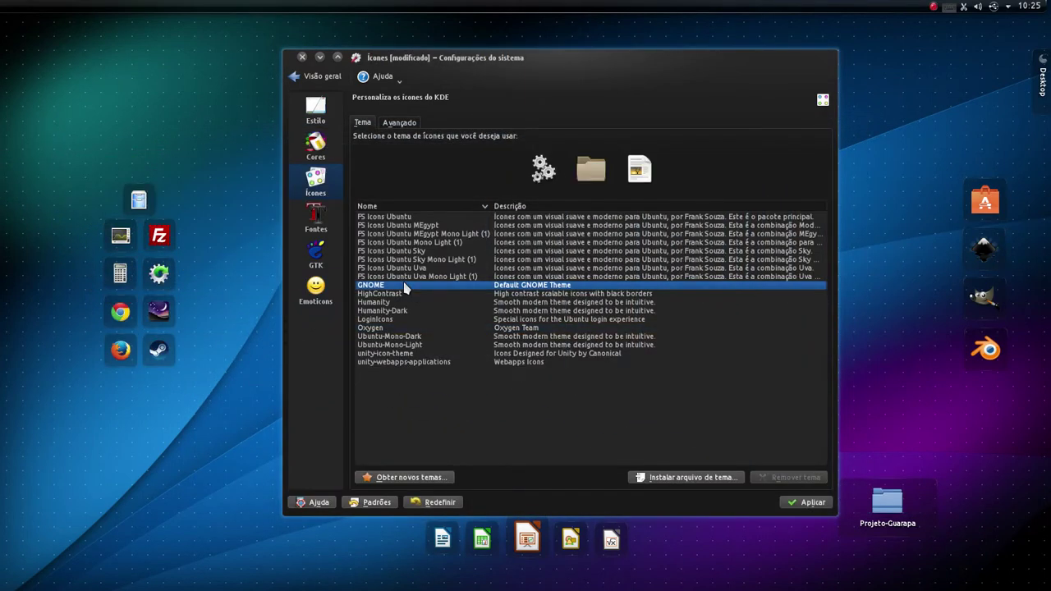
{"action": "left_click", "coordinate": [805, 504]}
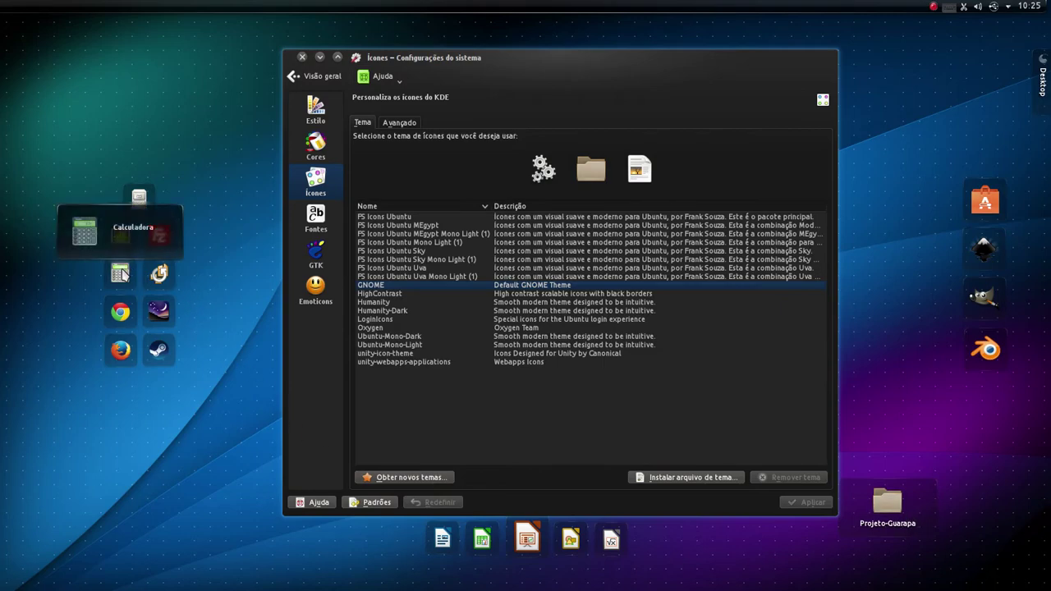
{"action": "mouse_move", "coordinate": [18, 212]}
{"action": "left_click", "coordinate": [18, 181]}
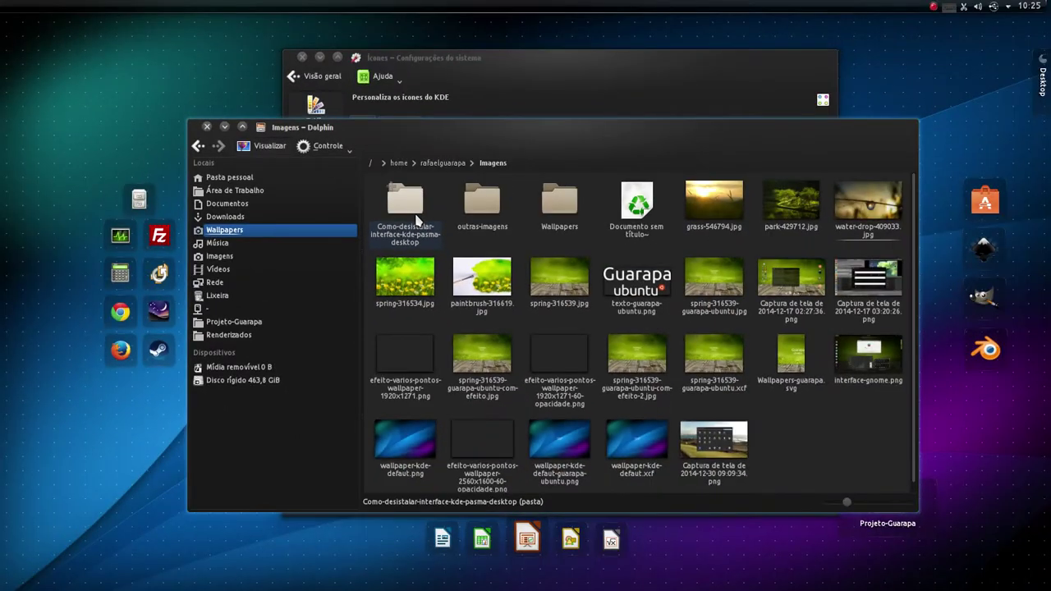
{"action": "left_click", "coordinate": [221, 129]}
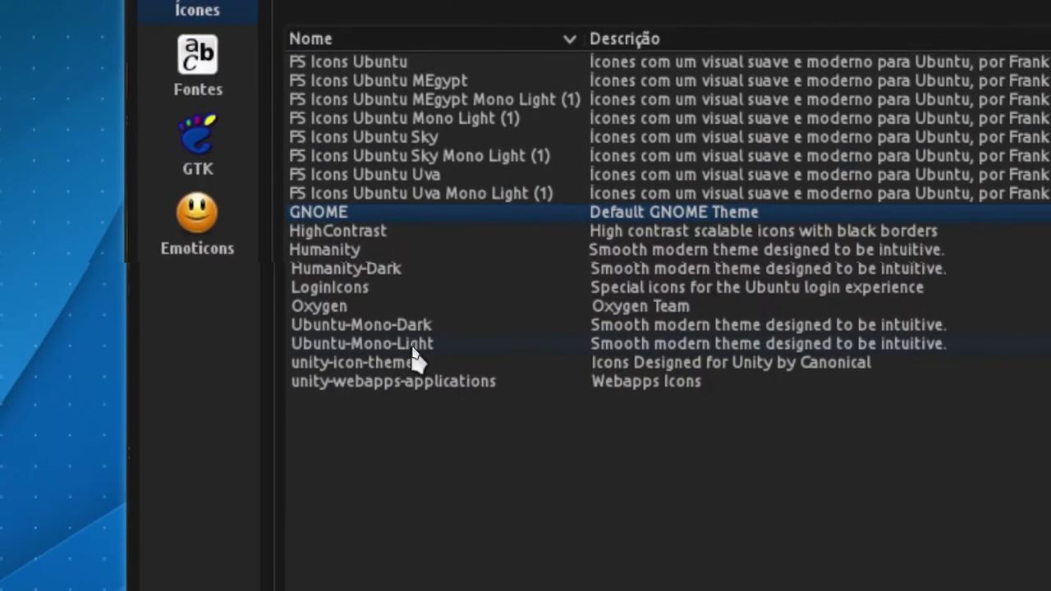
Apply the Ubuntu-Mono-Light icon theme and bring up the Imagens folder in Dolphin to check its icons.
{"action": "left_click", "coordinate": [395, 345]}
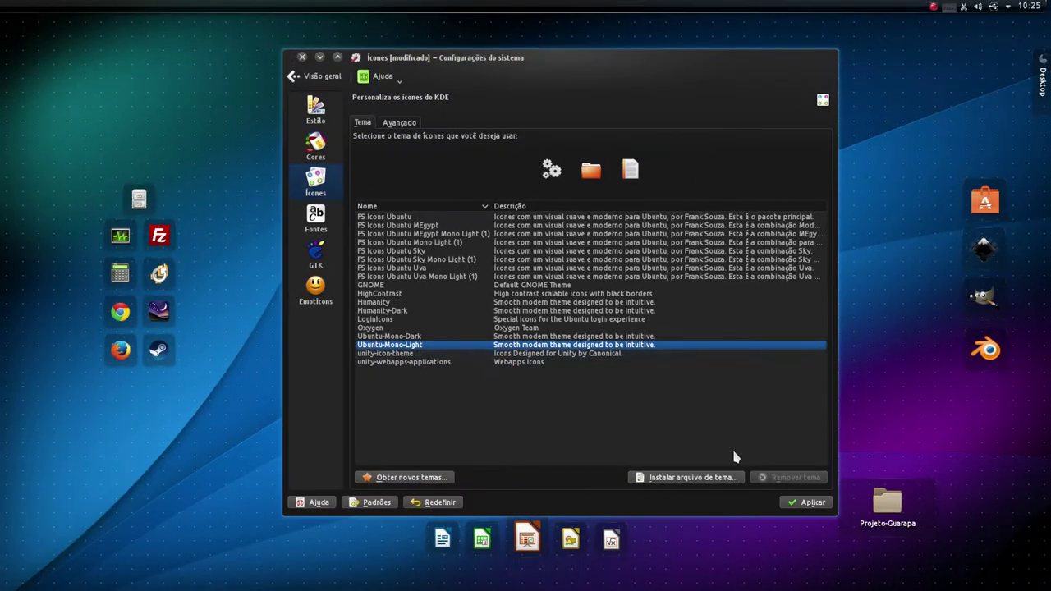
{"action": "left_click", "coordinate": [811, 503]}
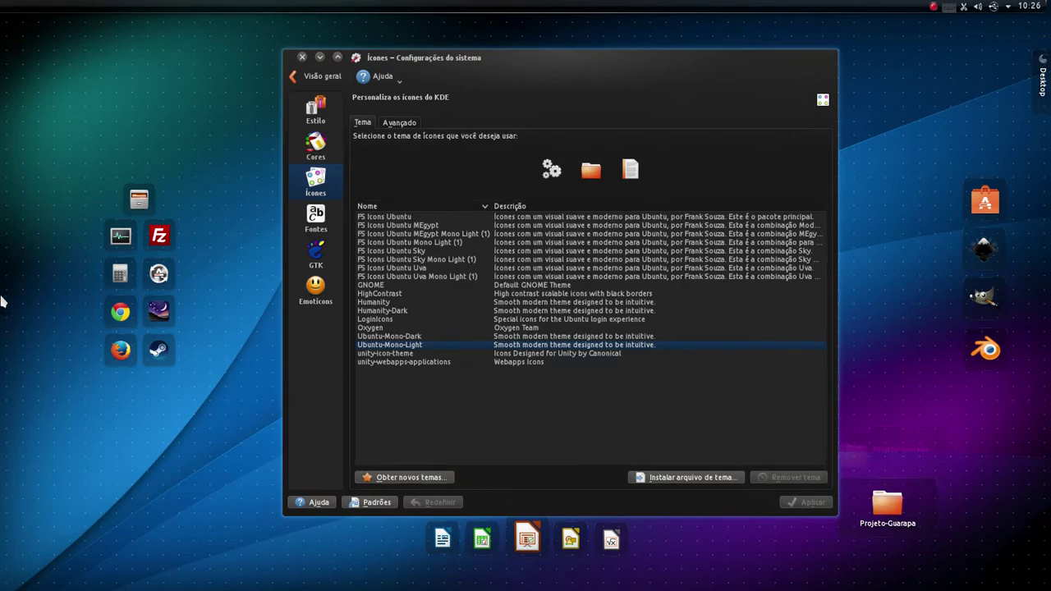
{"action": "mouse_move", "coordinate": [24, 222]}
{"action": "left_click", "coordinate": [18, 186]}
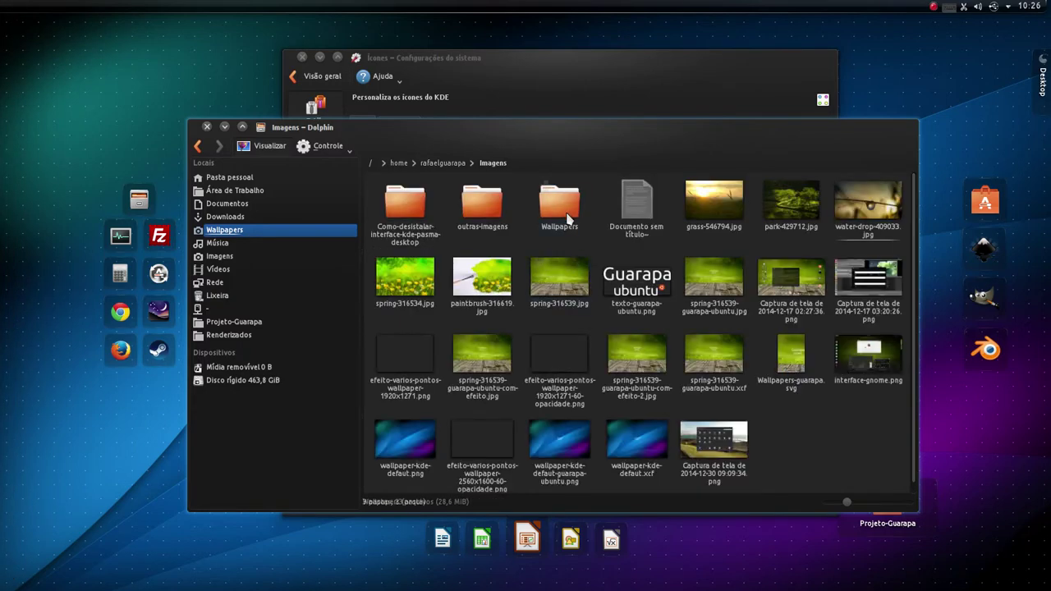
Browse the application launcher's Aplicativos, Computador and Usados recentemente sections to examine the themed icons.
{"action": "mouse_move", "coordinate": [16, 11]}
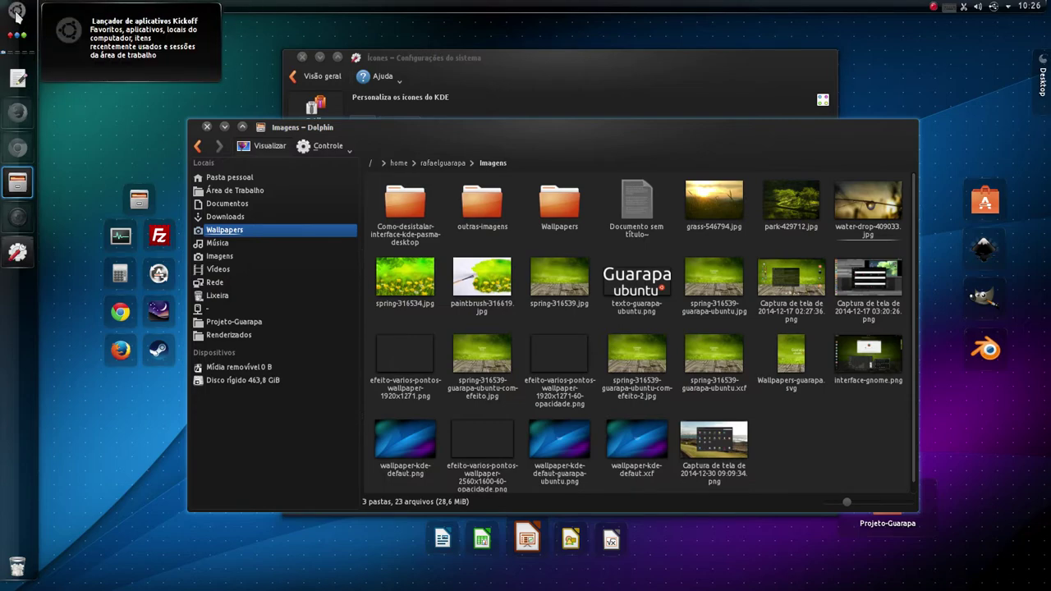
{"action": "left_click", "coordinate": [16, 13]}
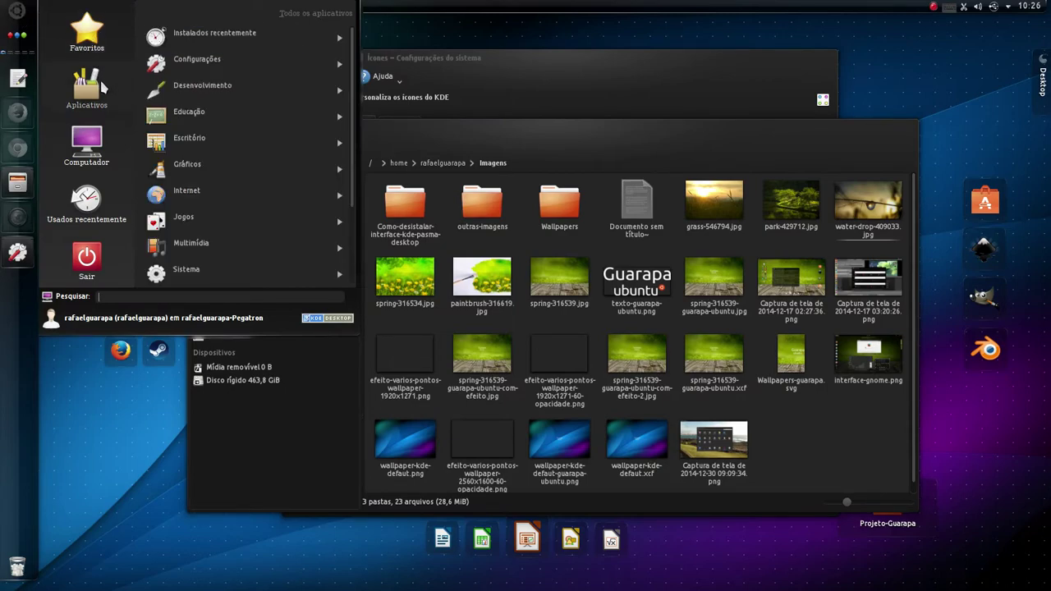
{"action": "mouse_move", "coordinate": [102, 141]}
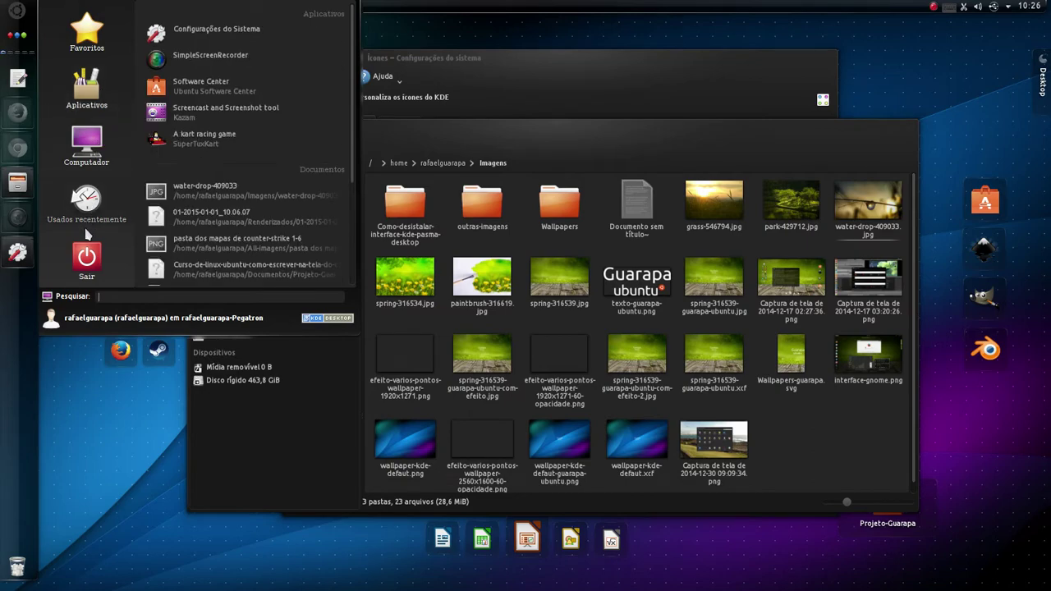
Close the application launcher and minimize Dolphin to return to the icon theme list.
{"action": "mouse_move", "coordinate": [89, 271]}
{"action": "key", "text": "Escape"}
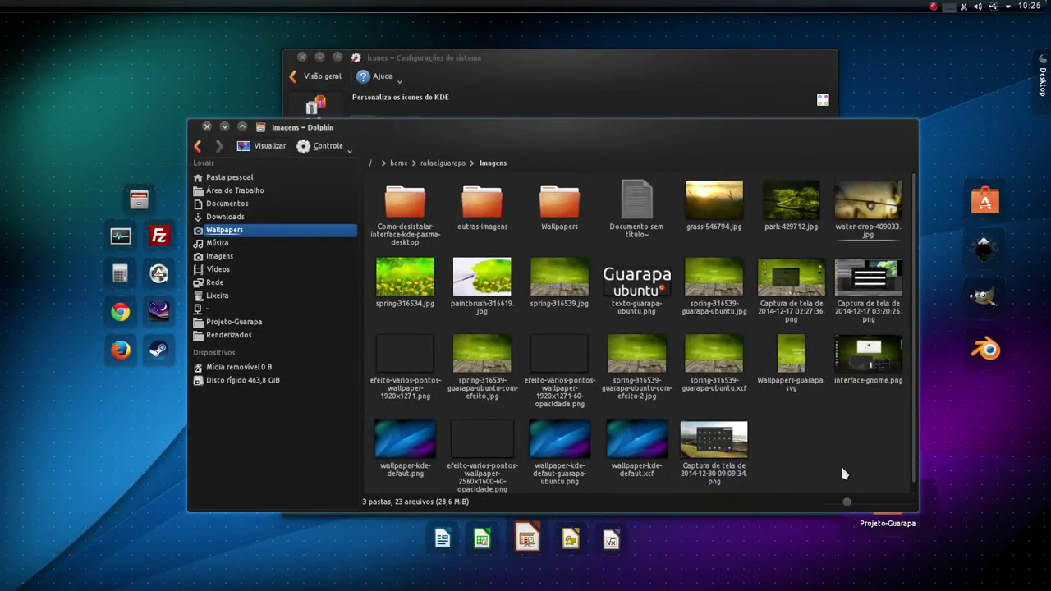
{"action": "left_click", "coordinate": [224, 126]}
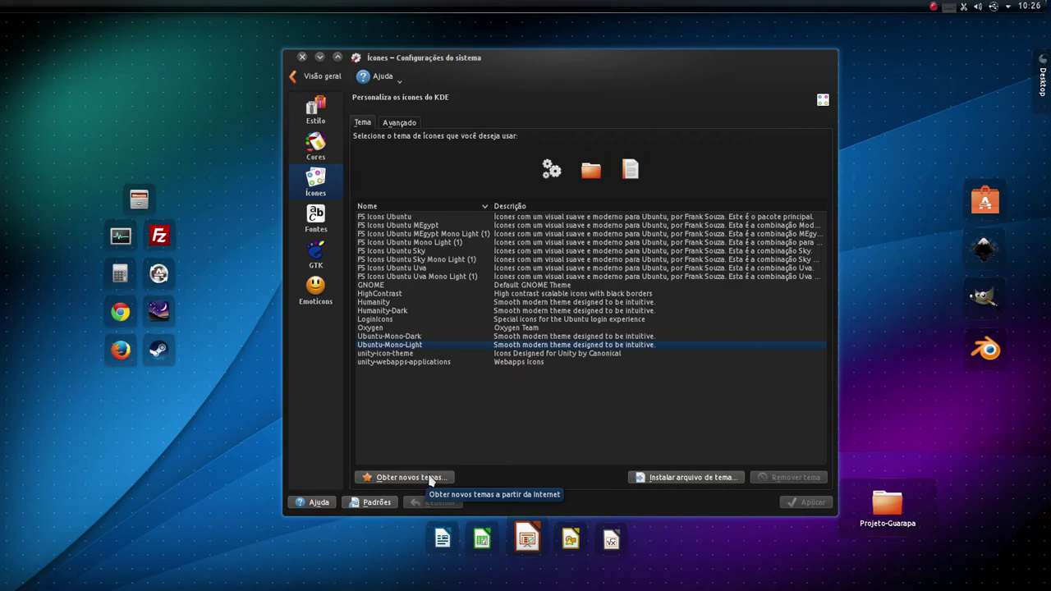
Preview the unity-icon-theme, unity-webapps-applications, LoginIcons and Humanity-Dark icon themes without applying them.
{"action": "left_click", "coordinate": [408, 353]}
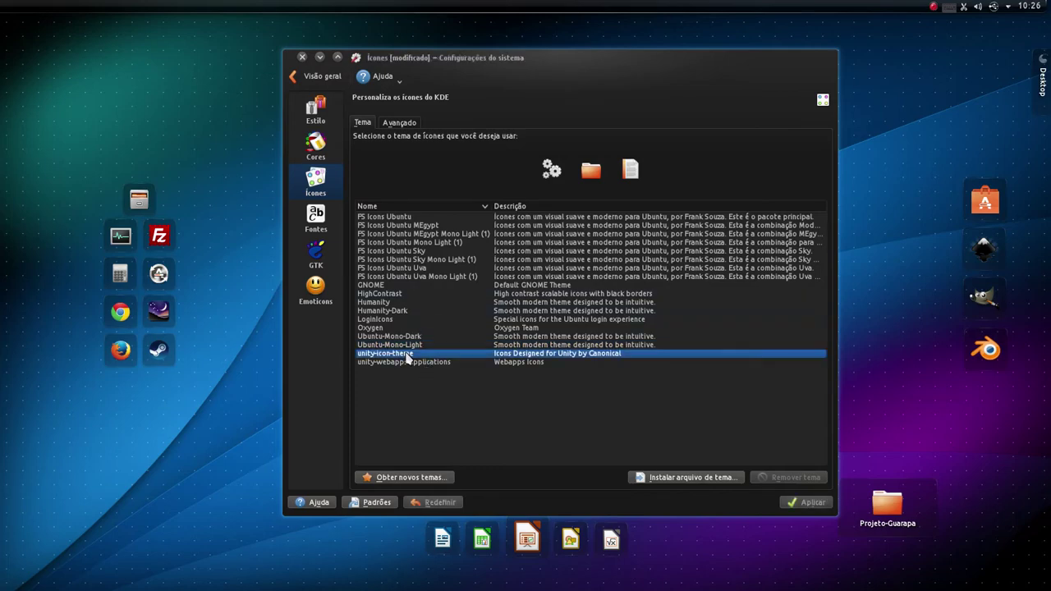
{"action": "left_click", "coordinate": [413, 363]}
{"action": "left_click", "coordinate": [402, 319]}
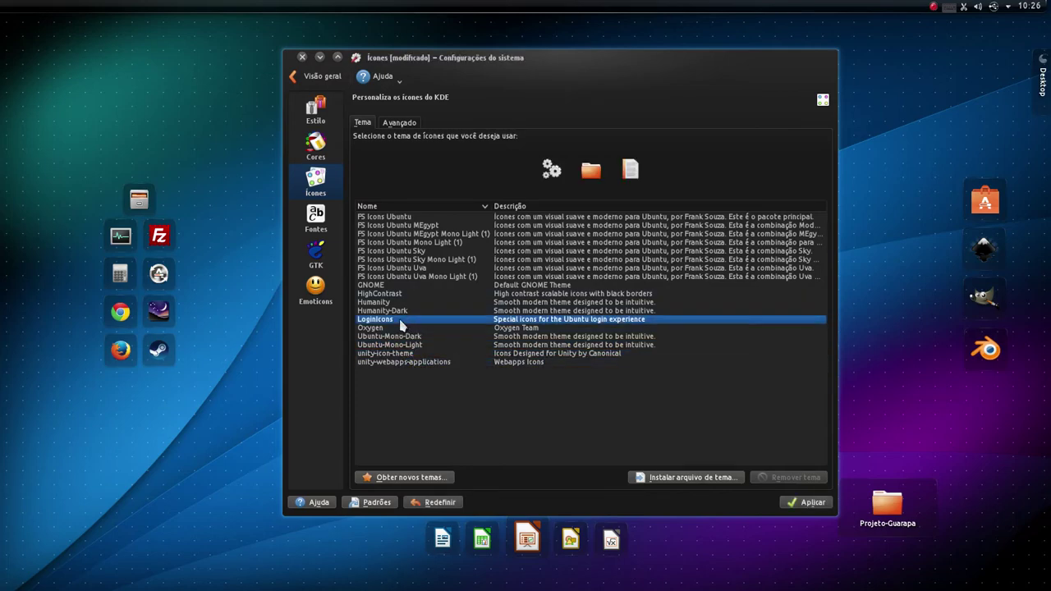
{"action": "left_click", "coordinate": [407, 310]}
Apply the HighContrast icon theme and check its icons in Dolphin, minimizing the file manager again.
{"action": "left_click", "coordinate": [400, 294]}
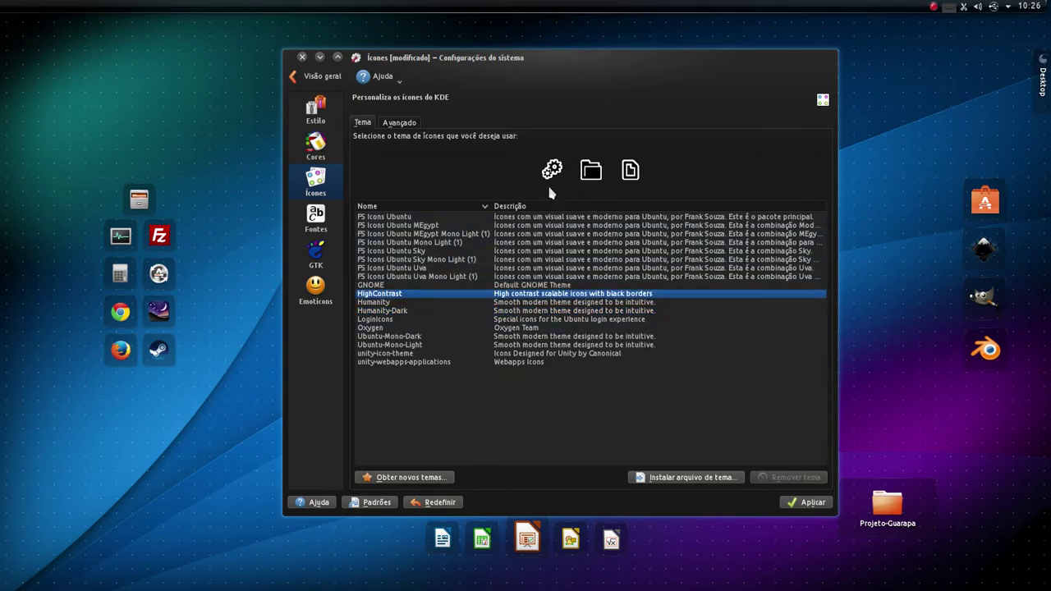
{"action": "left_click", "coordinate": [789, 503]}
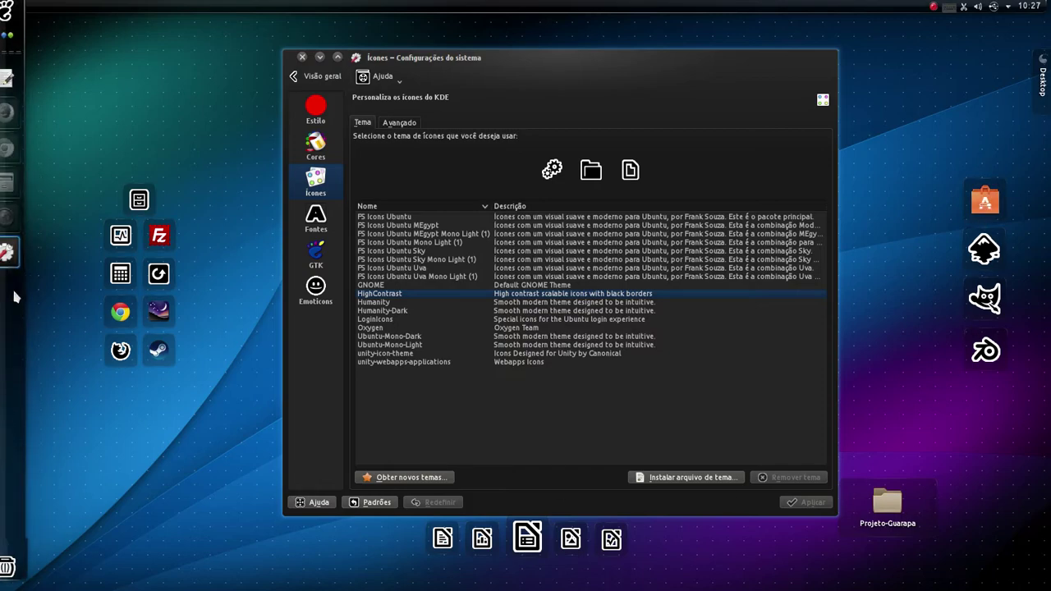
{"action": "left_click", "coordinate": [18, 181]}
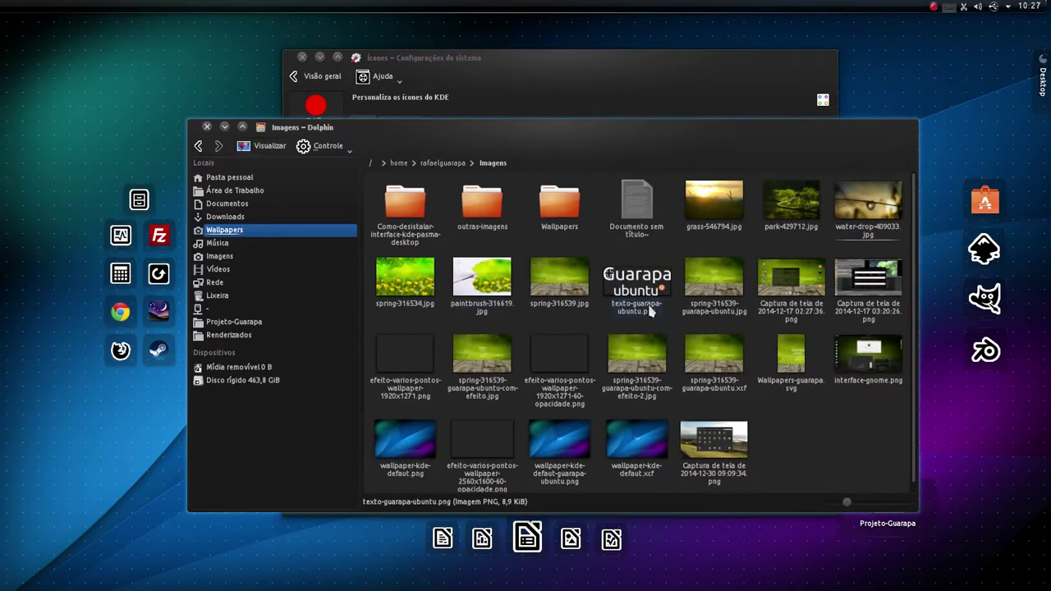
{"action": "left_click", "coordinate": [225, 126]}
Reapply the Ubuntu-Mono-Light icon theme.
{"action": "left_click", "coordinate": [417, 337]}
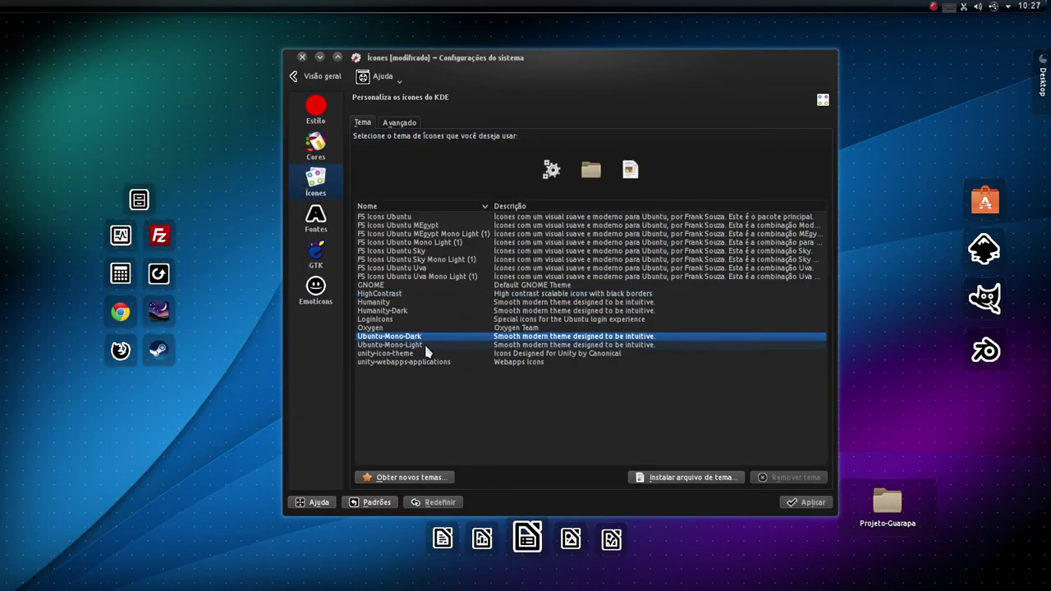
{"action": "left_click", "coordinate": [430, 346]}
{"action": "left_click", "coordinate": [797, 505]}
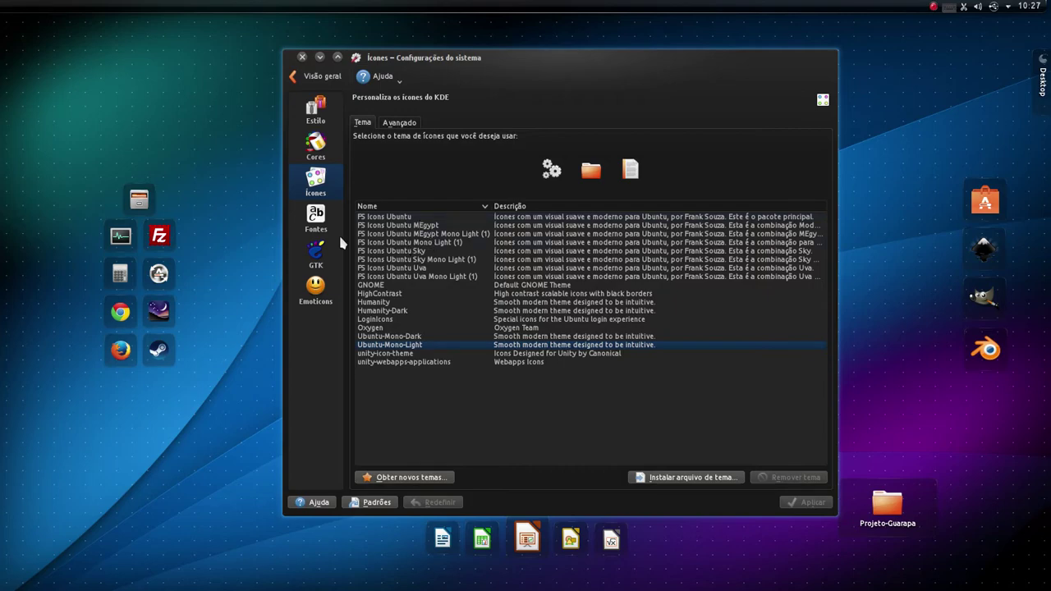
Minimize System Settings, restore the Dolphin window and shift it slightly on the desktop.
{"action": "left_click", "coordinate": [320, 57]}
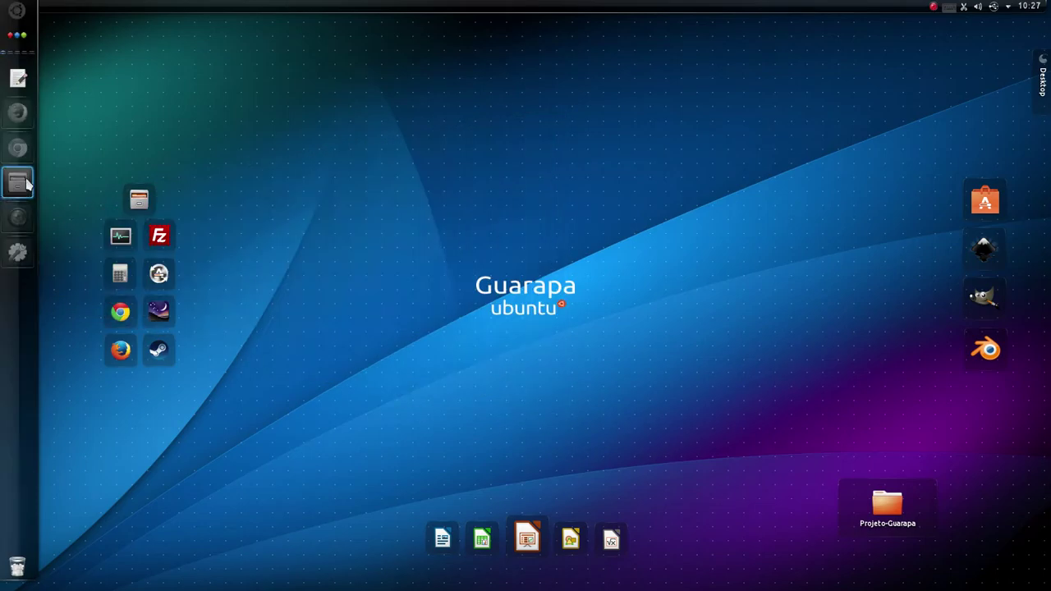
{"action": "left_click", "coordinate": [19, 182]}
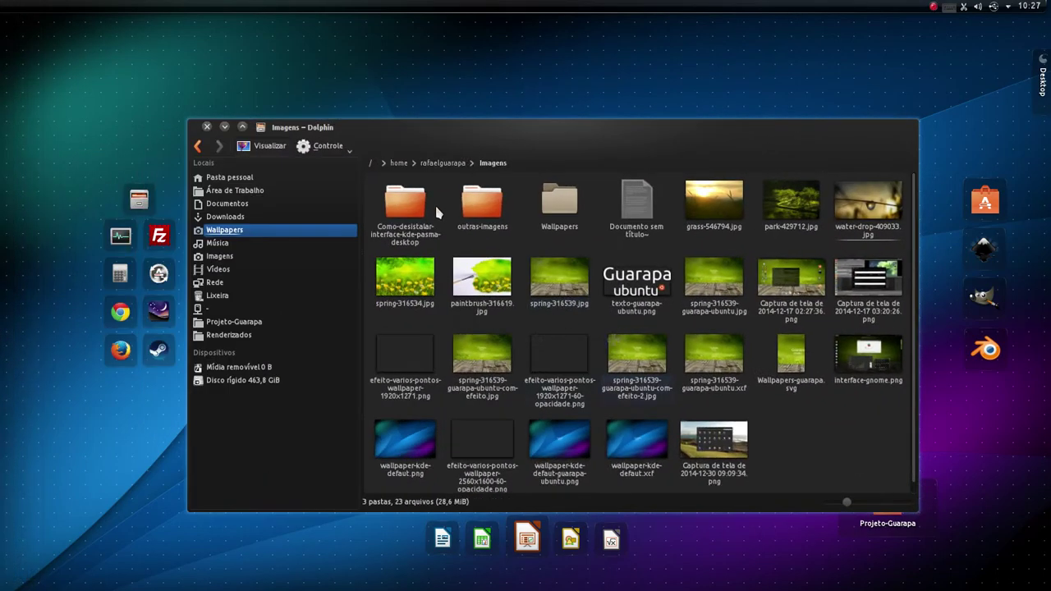
{"action": "left_click_drag", "start_coordinate": [341, 129], "coordinate": [359, 116]}
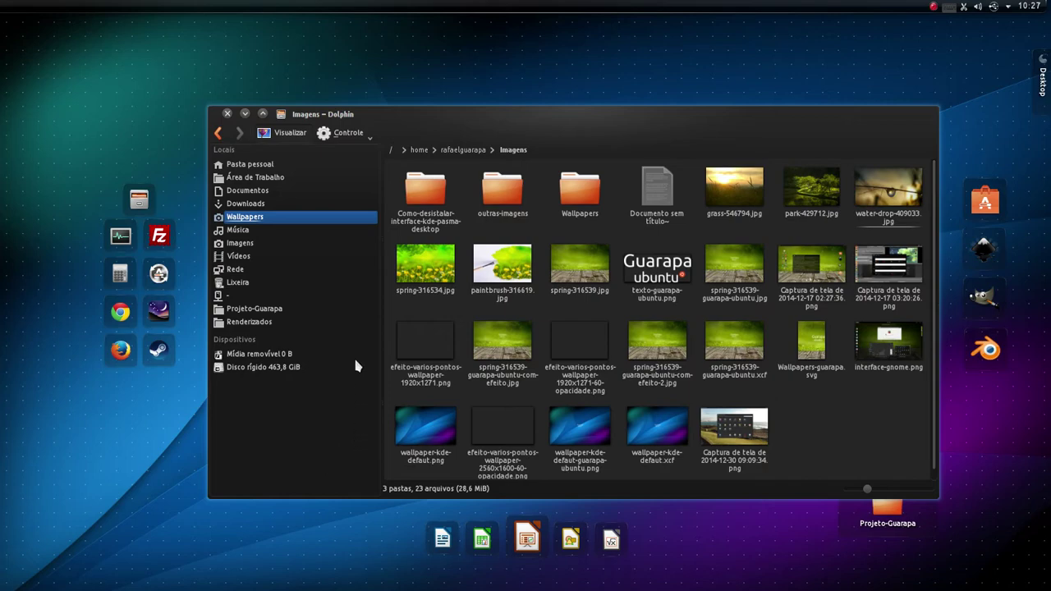
{"action": "left_click", "coordinate": [361, 135]}
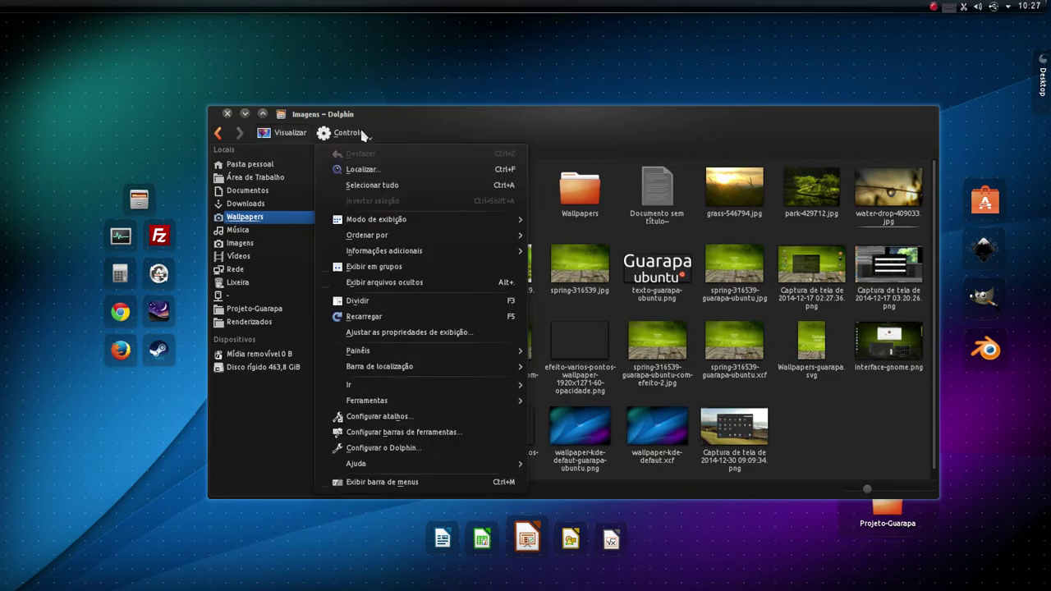
{"action": "left_click", "coordinate": [362, 134]}
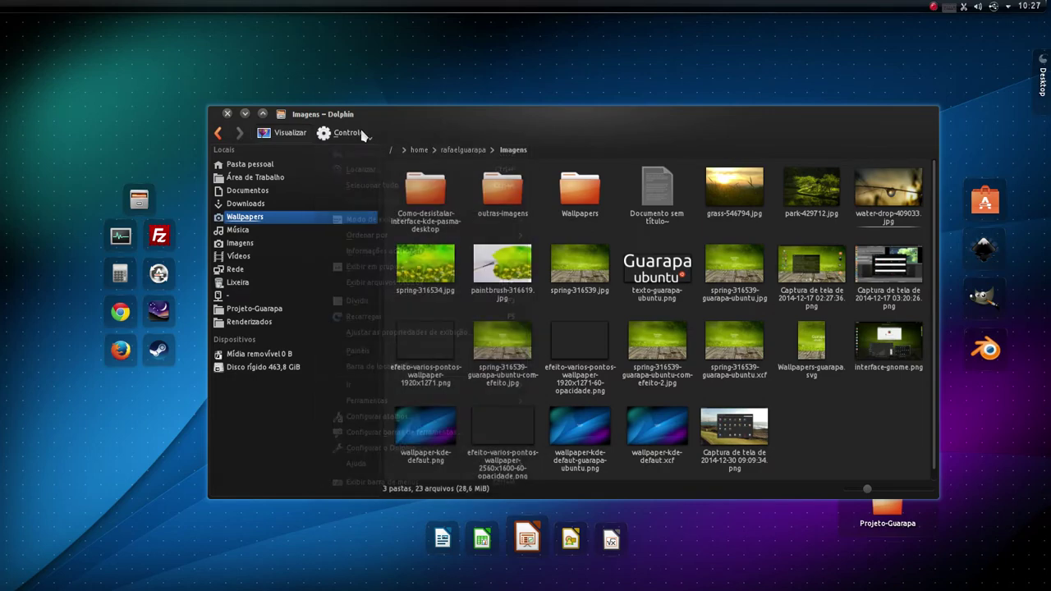
{"action": "left_click", "coordinate": [754, 465]}
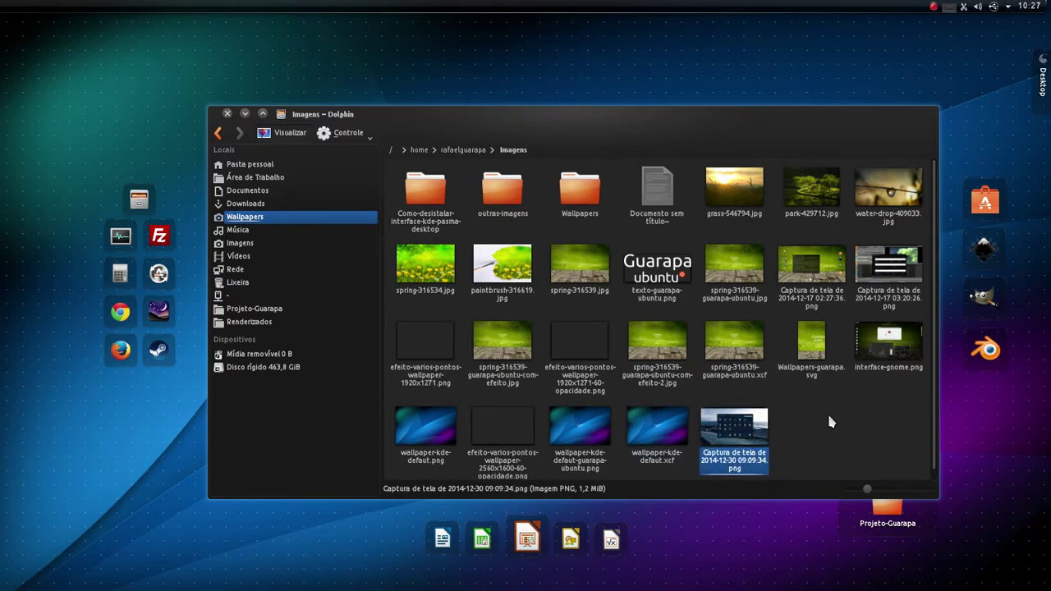
{"action": "left_click", "coordinate": [827, 411]}
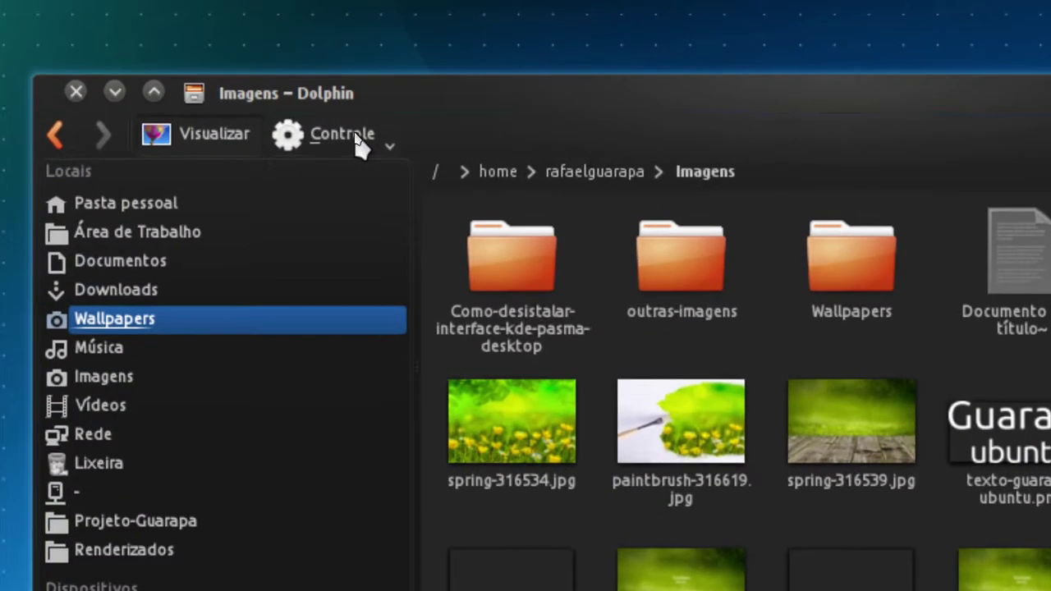
Open Dolphin's preferences and look through the Ícones, Compacto and Detalhes settings under Modos de exibição.
{"action": "left_click", "coordinate": [354, 135]}
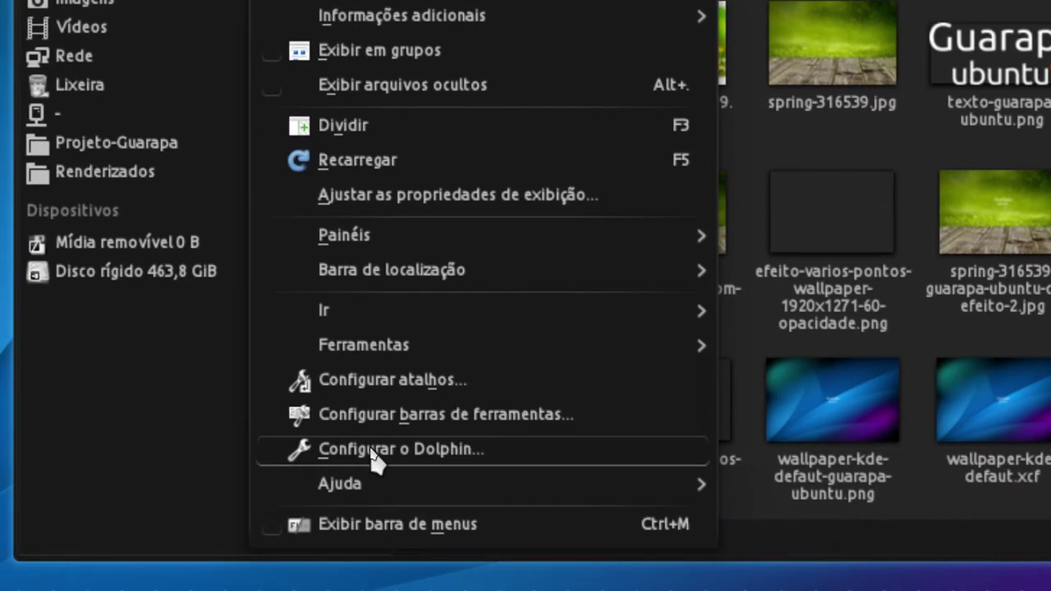
{"action": "left_click", "coordinate": [371, 456]}
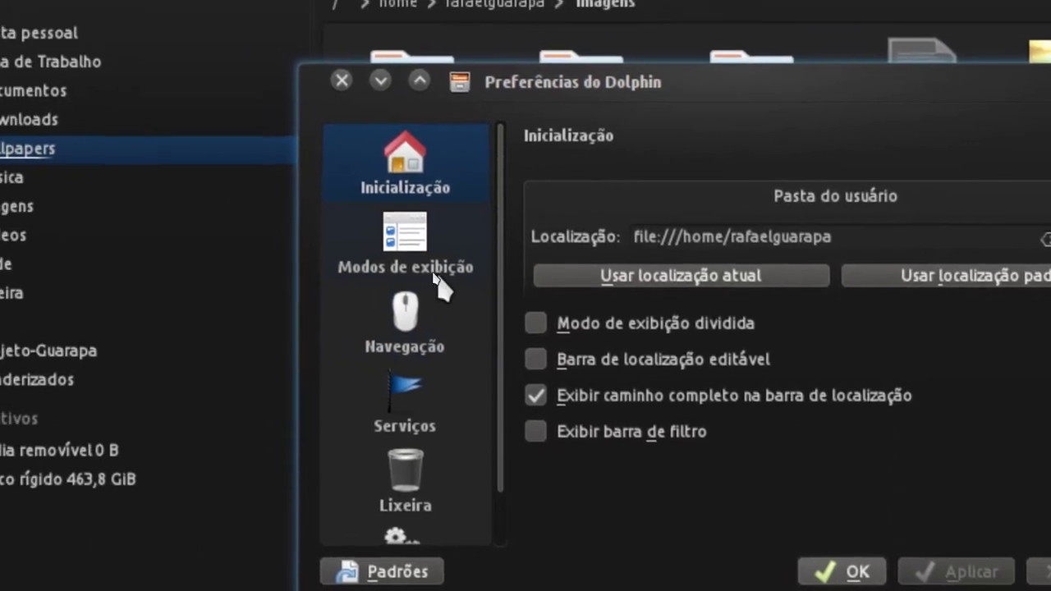
{"action": "left_click", "coordinate": [219, 204]}
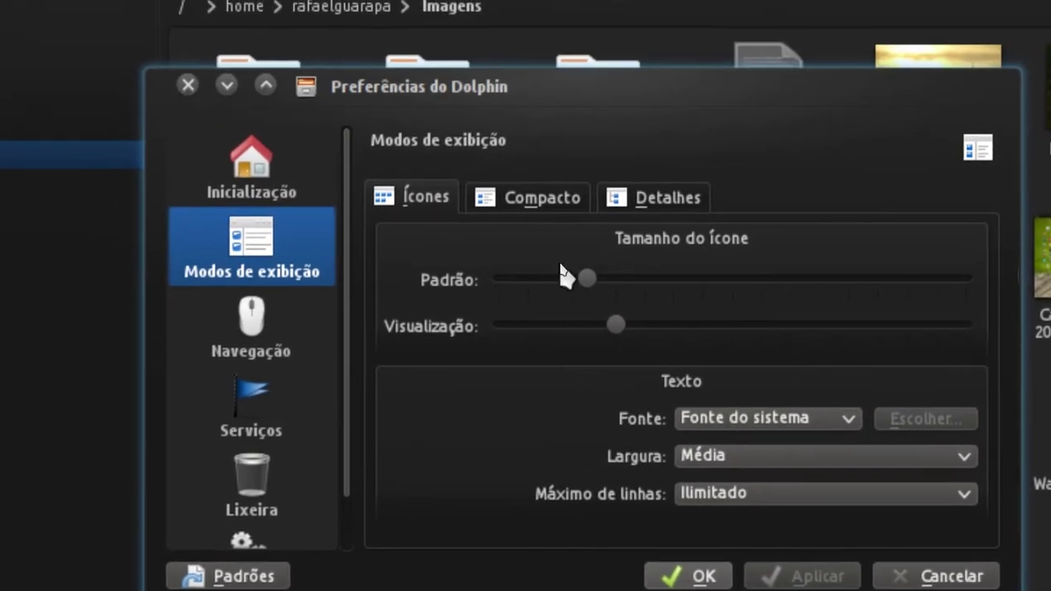
{"action": "left_click", "coordinate": [552, 199]}
{"action": "left_click", "coordinate": [637, 205]}
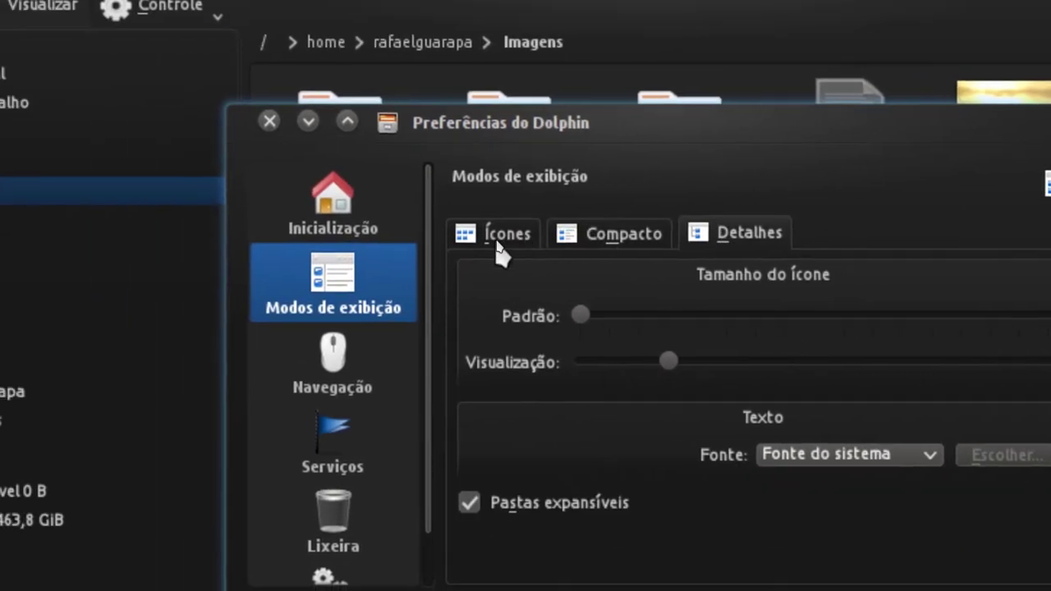
{"action": "left_click", "coordinate": [502, 243]}
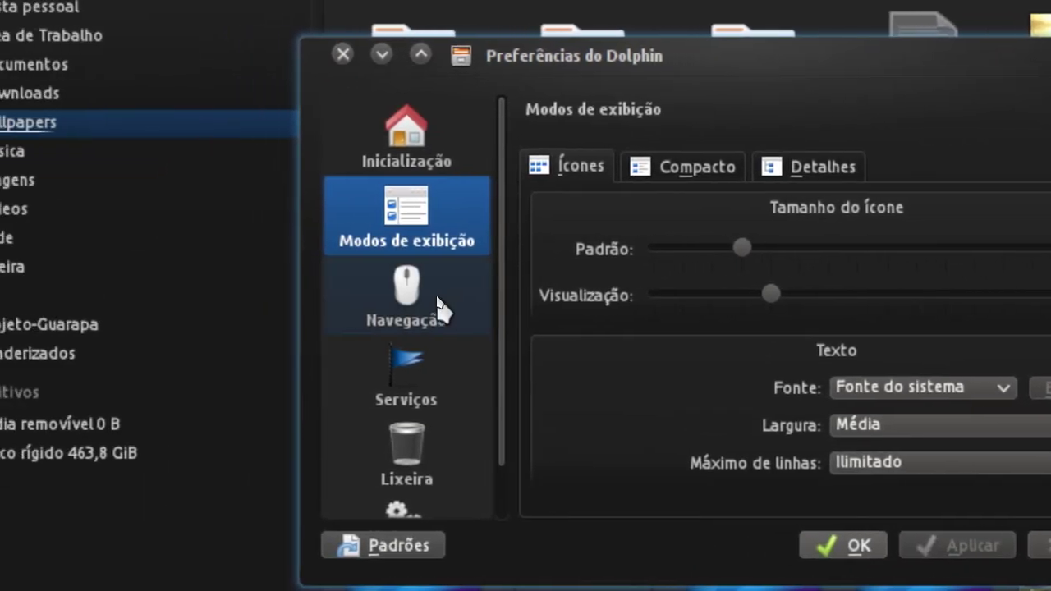
In Dolphin's navigation preferences, set files and folders to open with a single click and apply the change.
{"action": "left_click", "coordinate": [255, 373]}
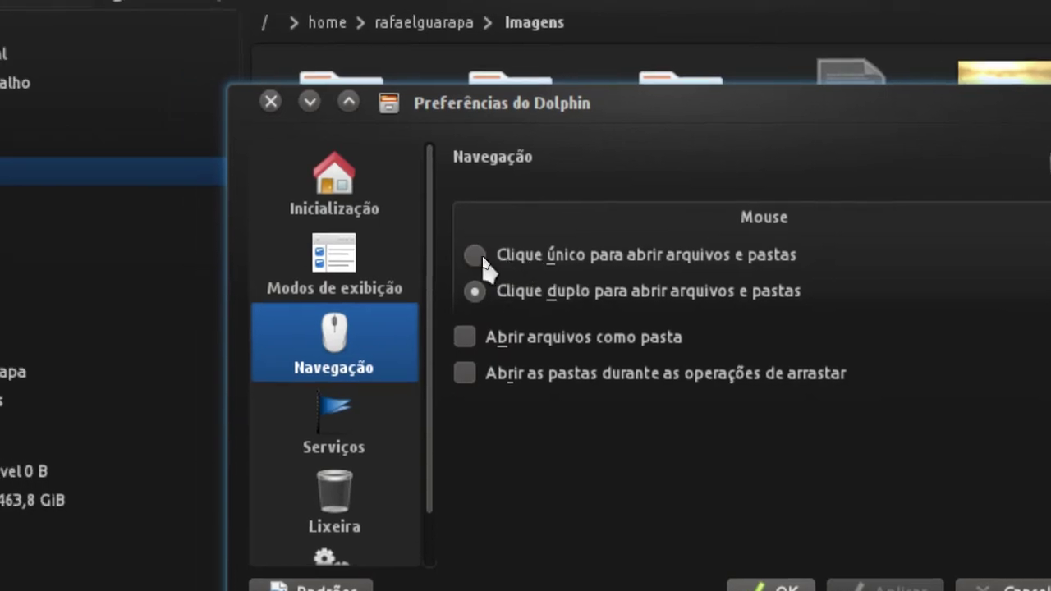
{"action": "left_click", "coordinate": [477, 258]}
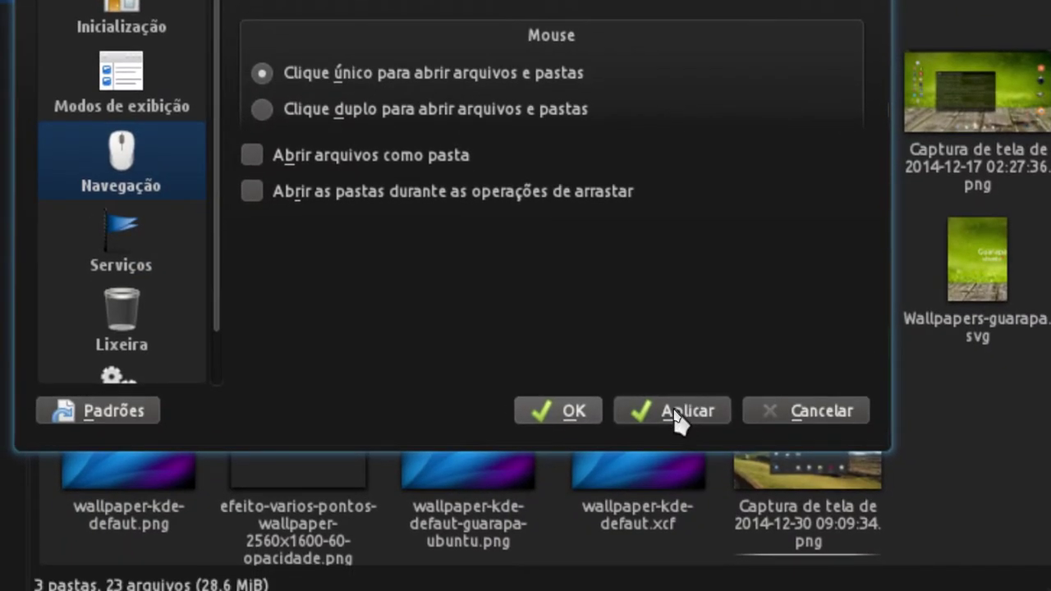
{"action": "left_click", "coordinate": [674, 411]}
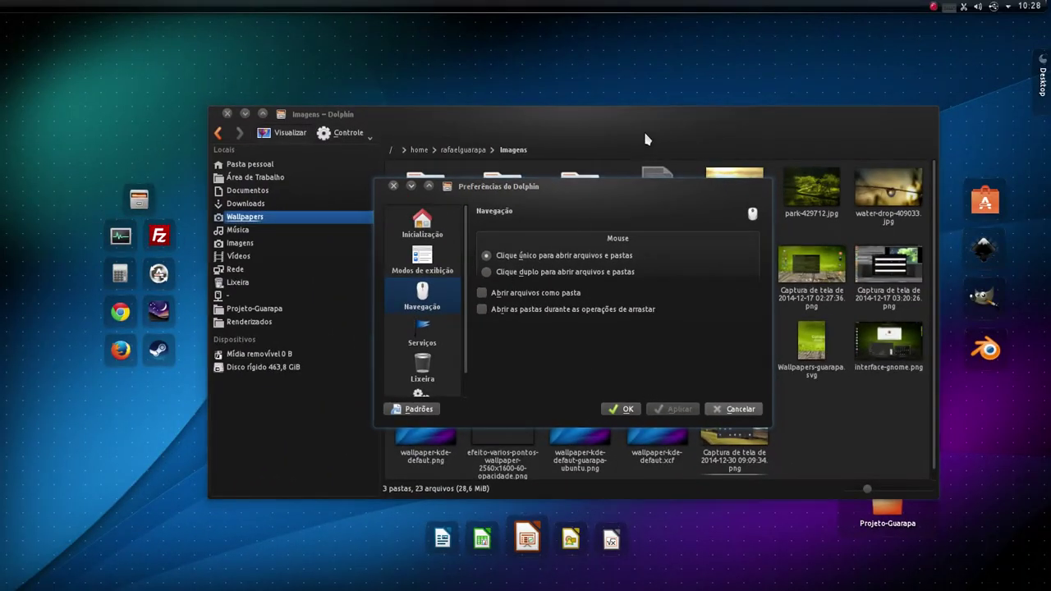
Minimize the preferences and test single-click opening on water-drop-409033.jpg in the Imagens folder, closing the image viewer again.
{"action": "left_click", "coordinate": [646, 140]}
{"action": "left_click", "coordinate": [414, 188]}
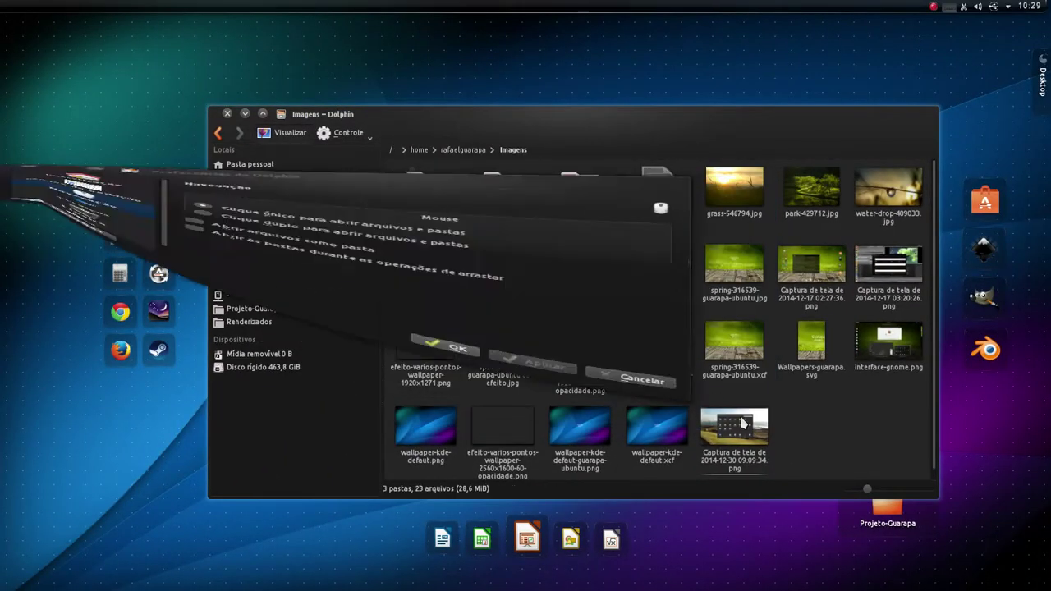
{"action": "left_click", "coordinate": [885, 205]}
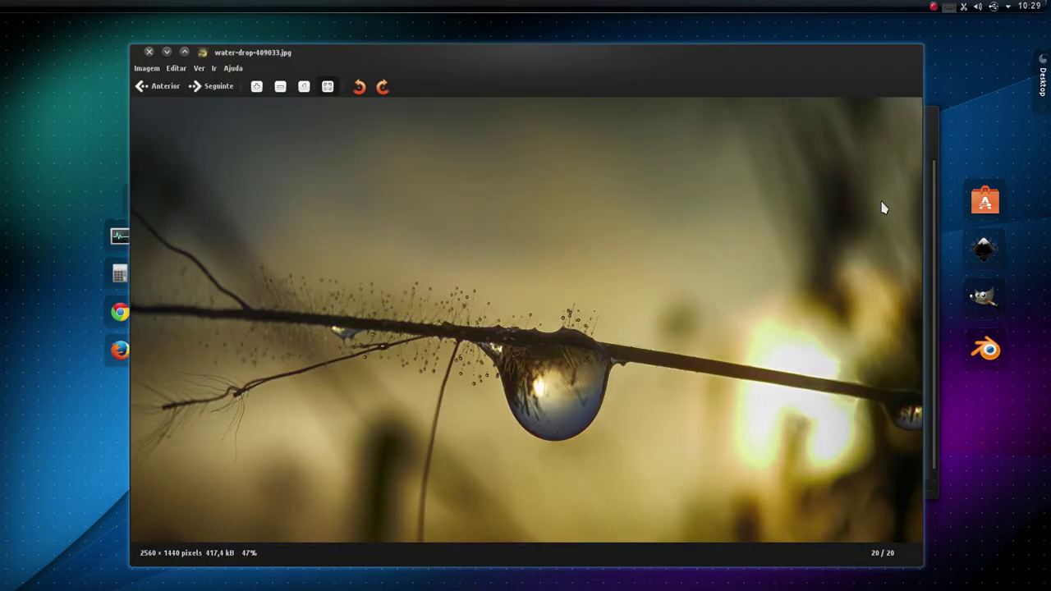
{"action": "key", "text": "Escape"}
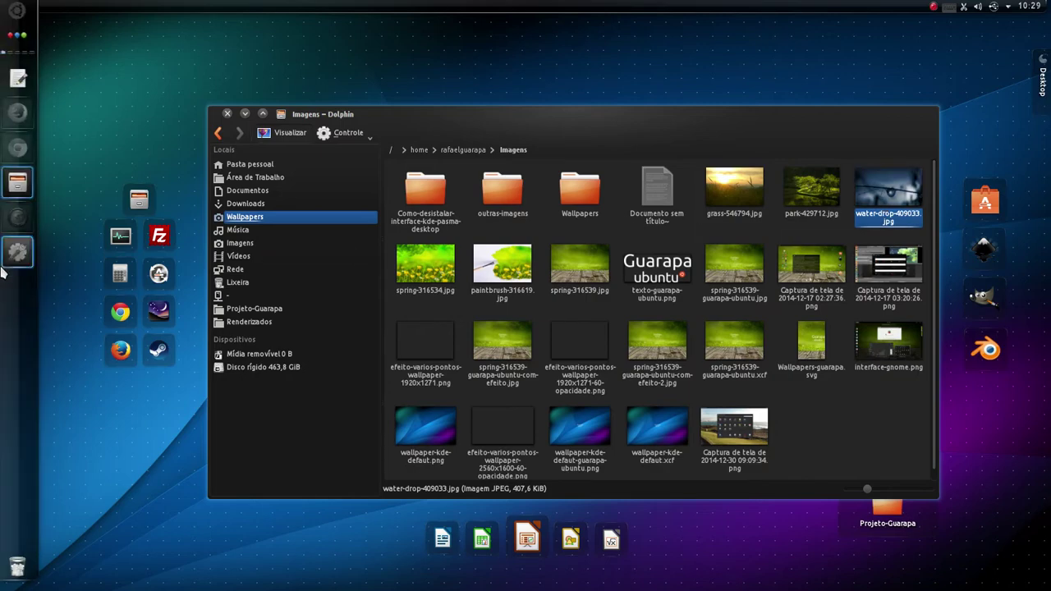
Bring System Settings to the front and close it.
{"action": "left_click", "coordinate": [15, 260]}
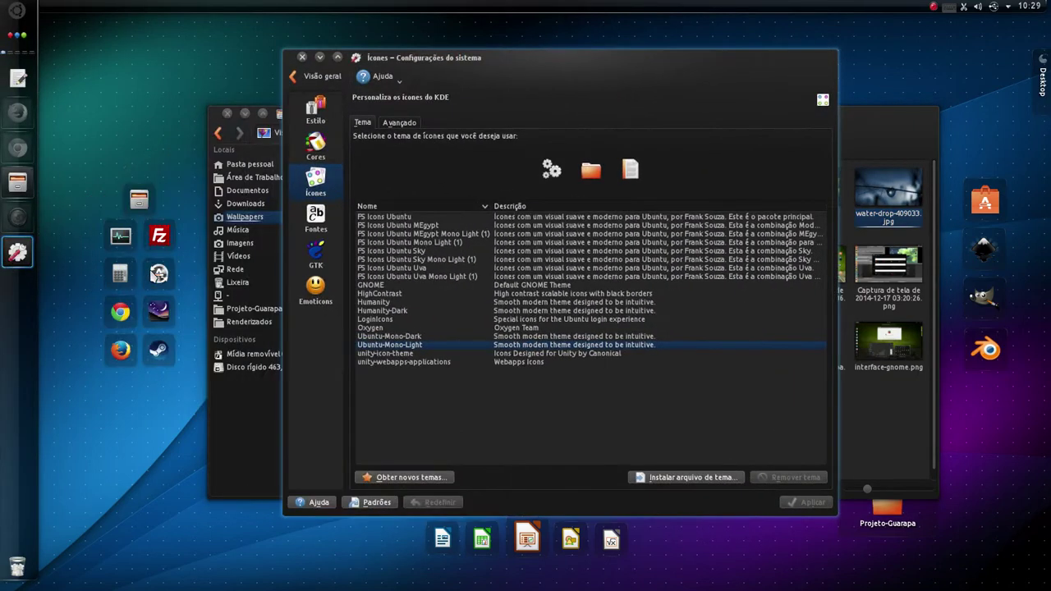
{"action": "left_click", "coordinate": [302, 58]}
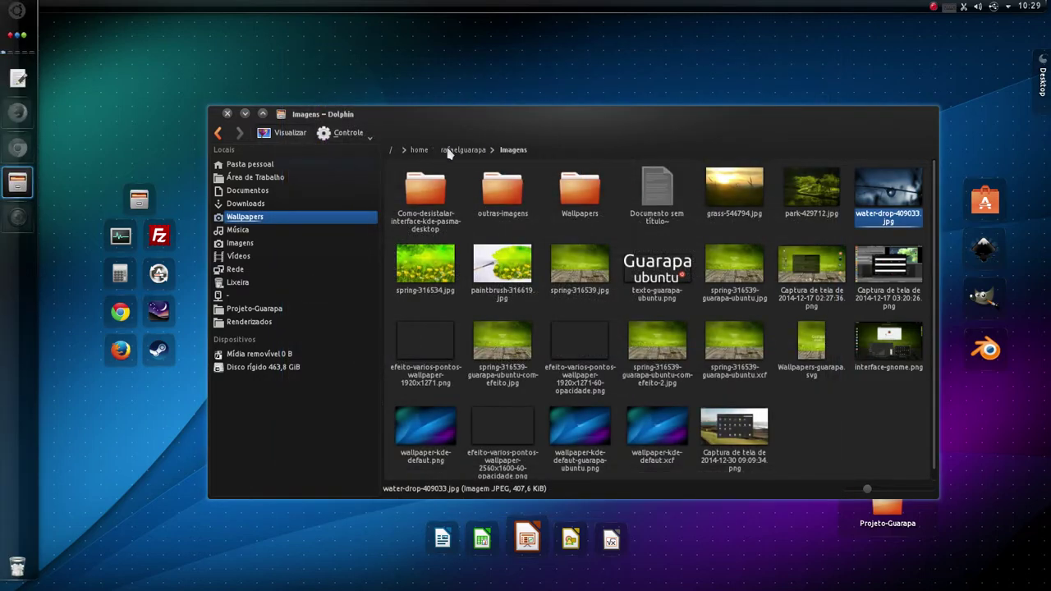
Bring back Dolphin's minimized preferences, set files and folders to open with a double click and accept the change.
{"action": "left_click", "coordinate": [365, 133]}
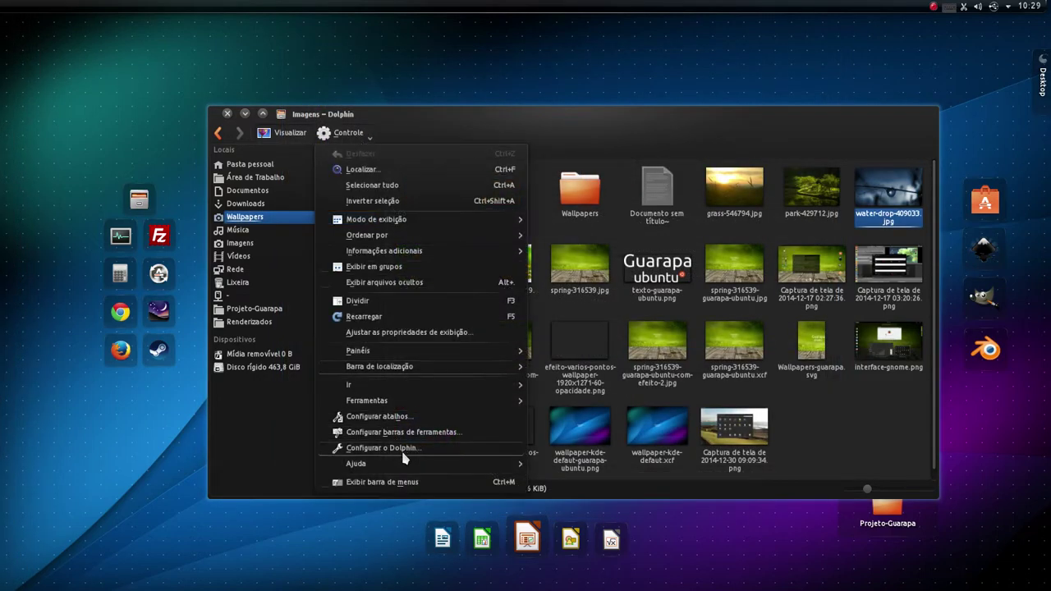
{"action": "left_click", "coordinate": [375, 449]}
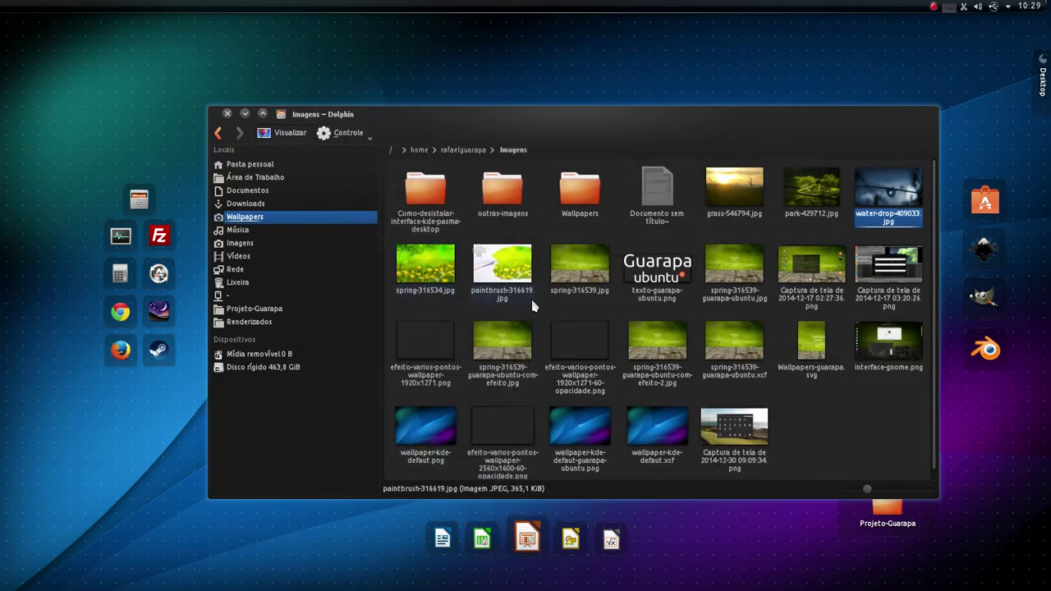
{"action": "left_click_drag", "start_coordinate": [379, 113], "coordinate": [400, 159]}
{"action": "mouse_move", "coordinate": [10, 235]}
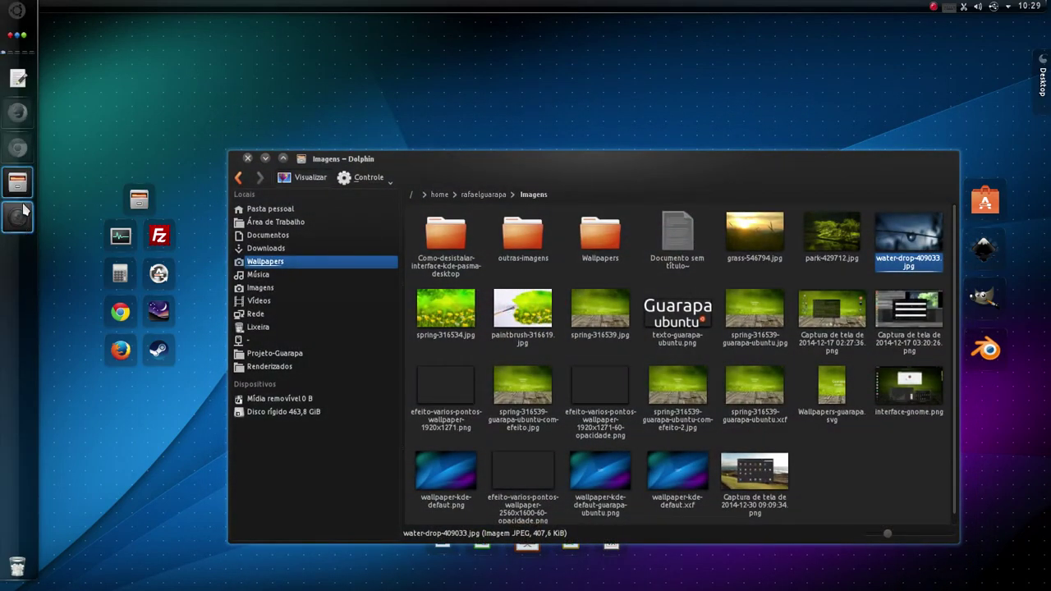
{"action": "left_click", "coordinate": [22, 186]}
{"action": "left_click", "coordinate": [23, 187]}
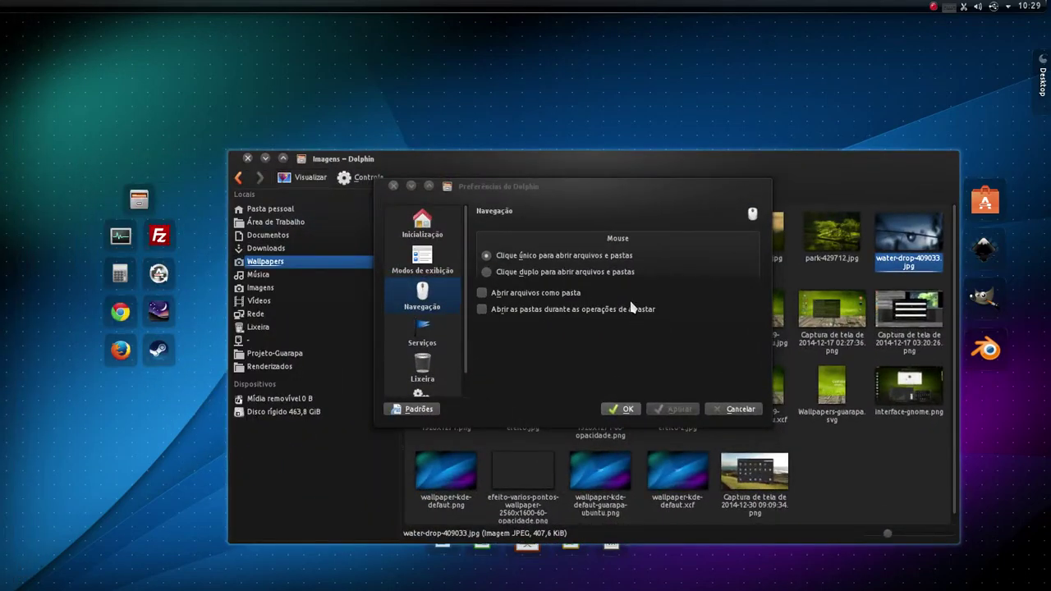
{"action": "left_click", "coordinate": [520, 274]}
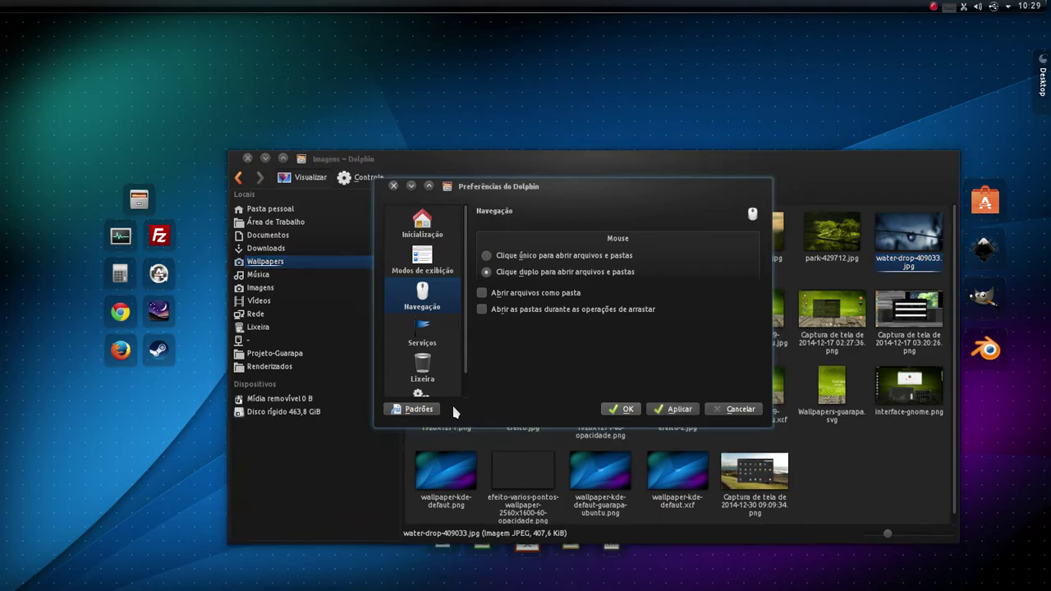
{"action": "left_click", "coordinate": [622, 409]}
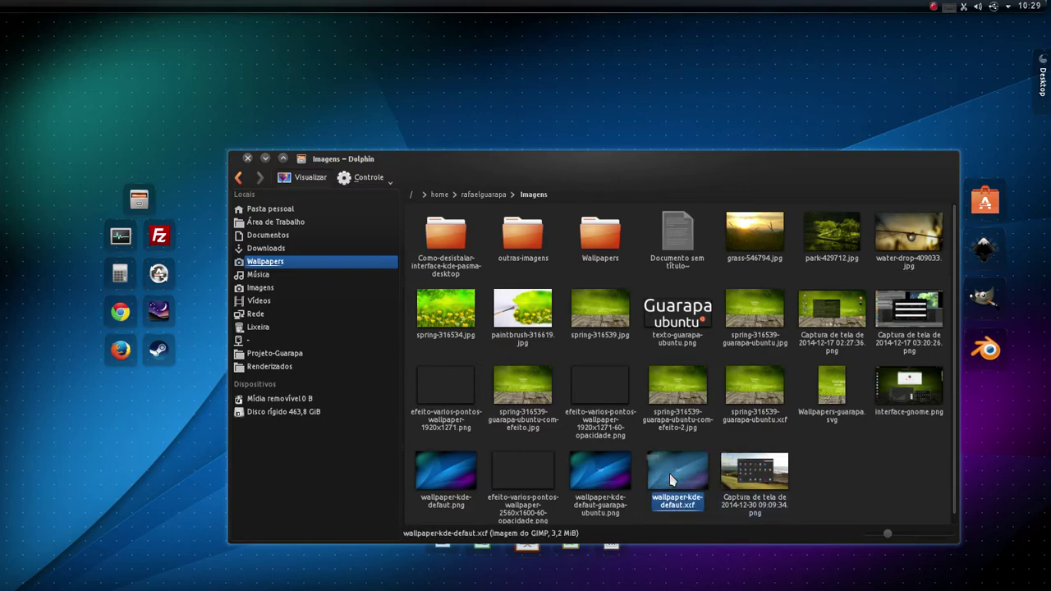
Test double-click opening in the Imagens folder by selecting several files, opening park-429712.jpg and closing the image viewer.
{"action": "left_click", "coordinate": [523, 493]}
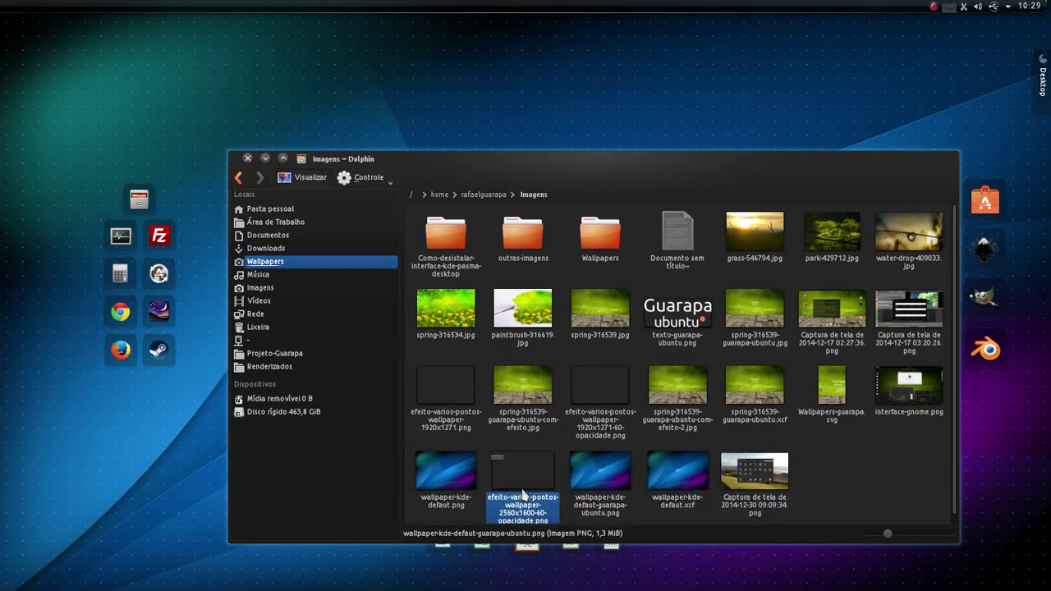
{"action": "left_click", "coordinate": [606, 403]}
{"action": "left_click", "coordinate": [686, 401]}
{"action": "left_click", "coordinate": [919, 239]}
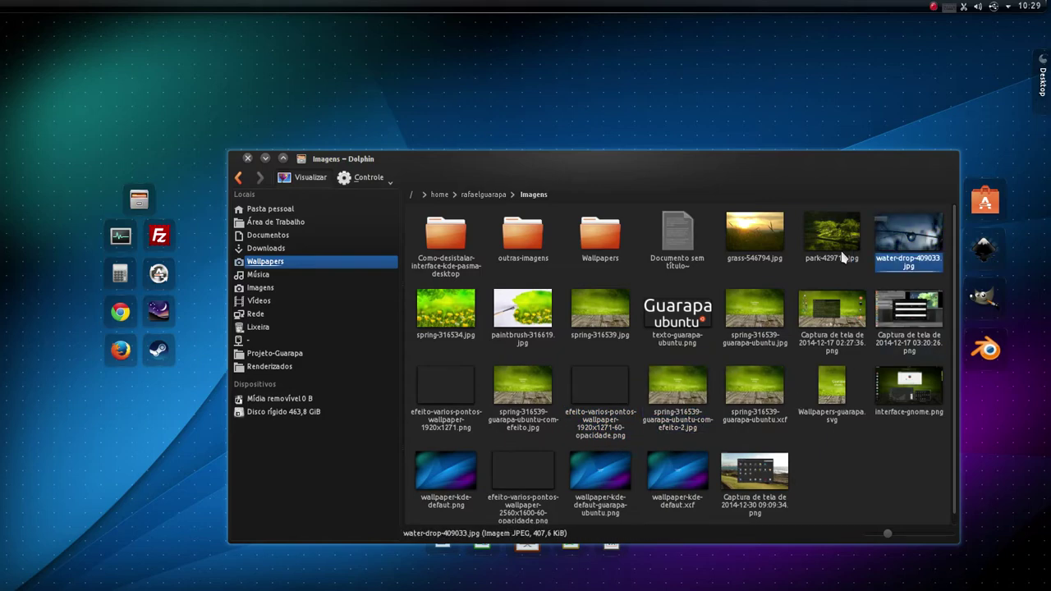
{"action": "left_click", "coordinate": [834, 255]}
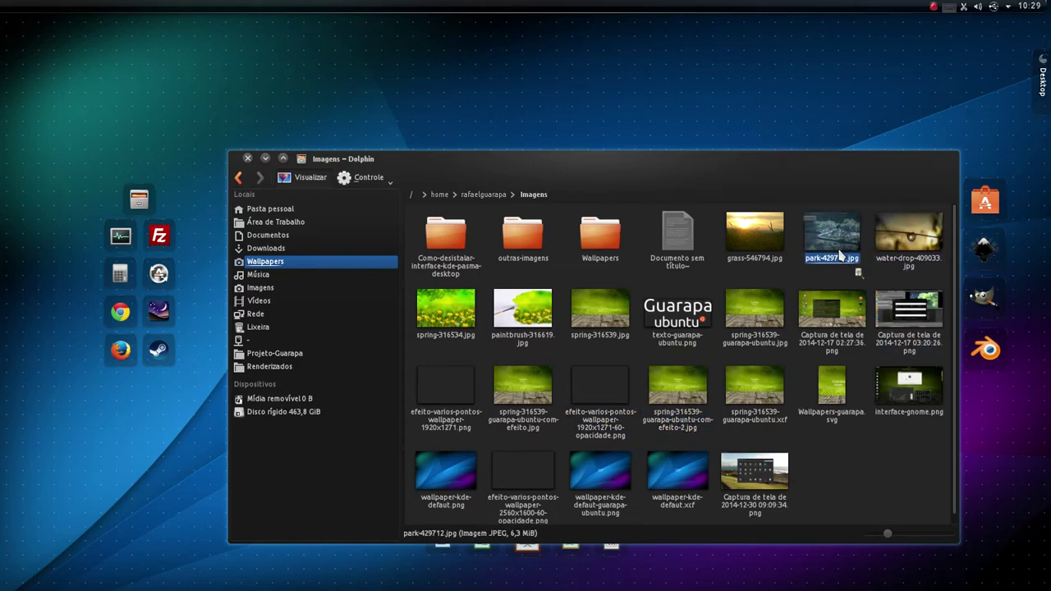
{"action": "double_click", "coordinate": [839, 256]}
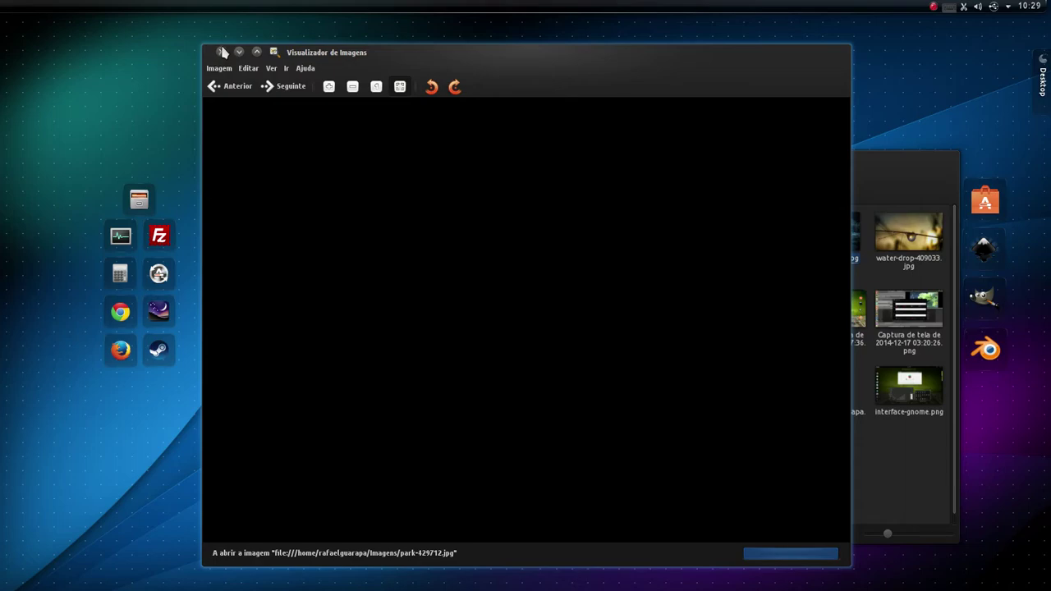
{"action": "key", "text": "Escape"}
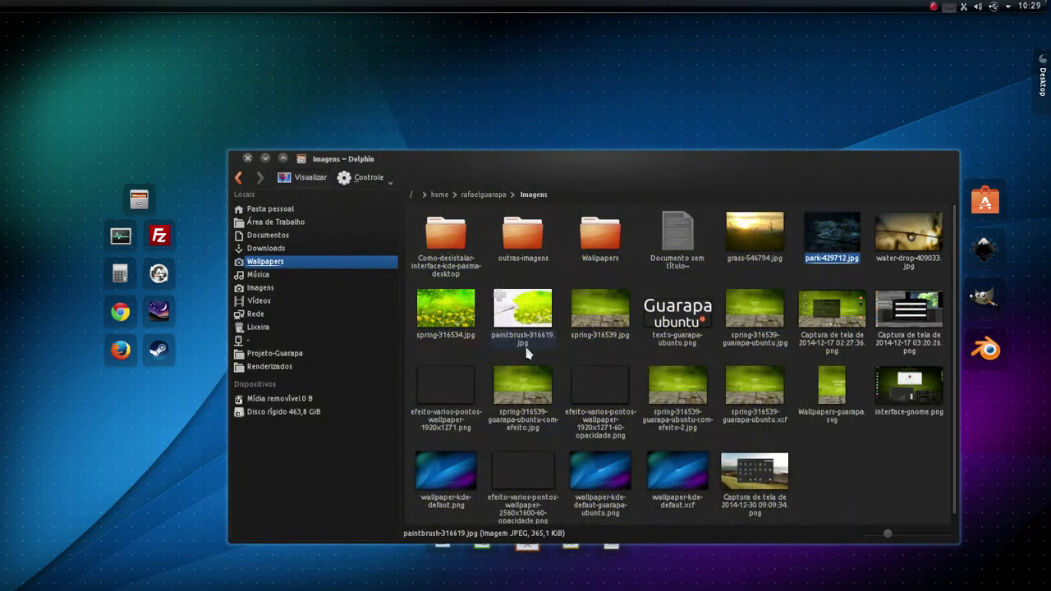
Reposition the Dolphin window, open its preferences and look through the navigation (Navegação), trash (Lixeira) and general (Geral) settings.
{"action": "mouse_move", "coordinate": [0, 355]}
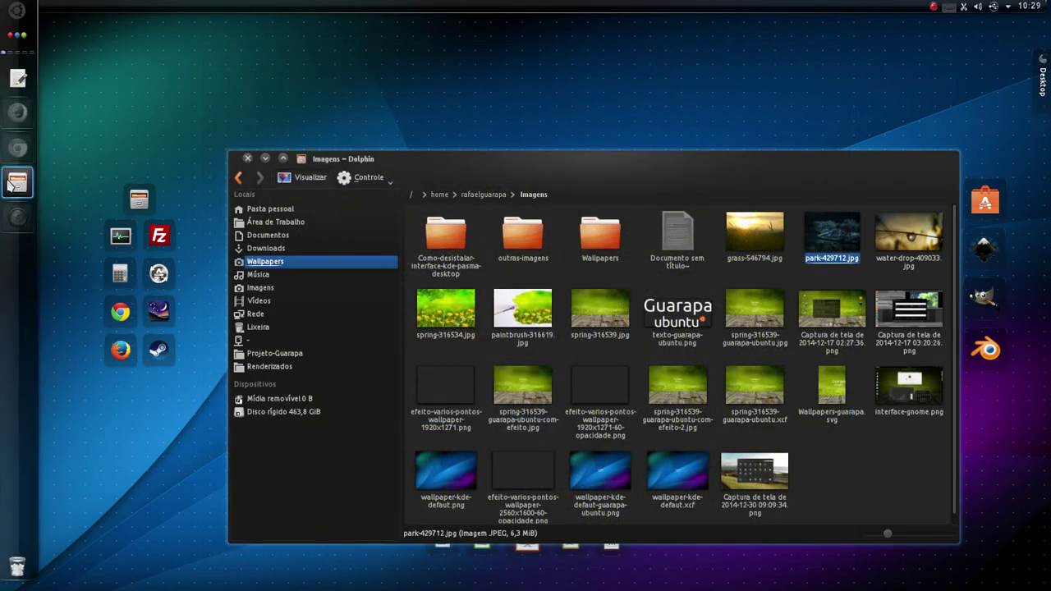
{"action": "left_click", "coordinate": [16, 184]}
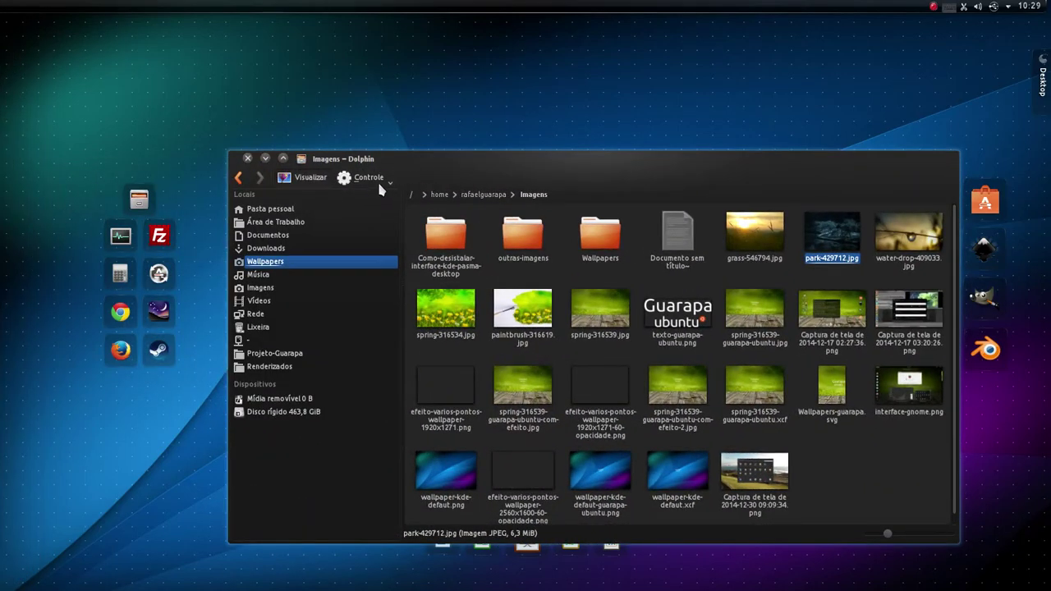
{"action": "left_click_drag", "start_coordinate": [550, 183], "coordinate": [527, 144]}
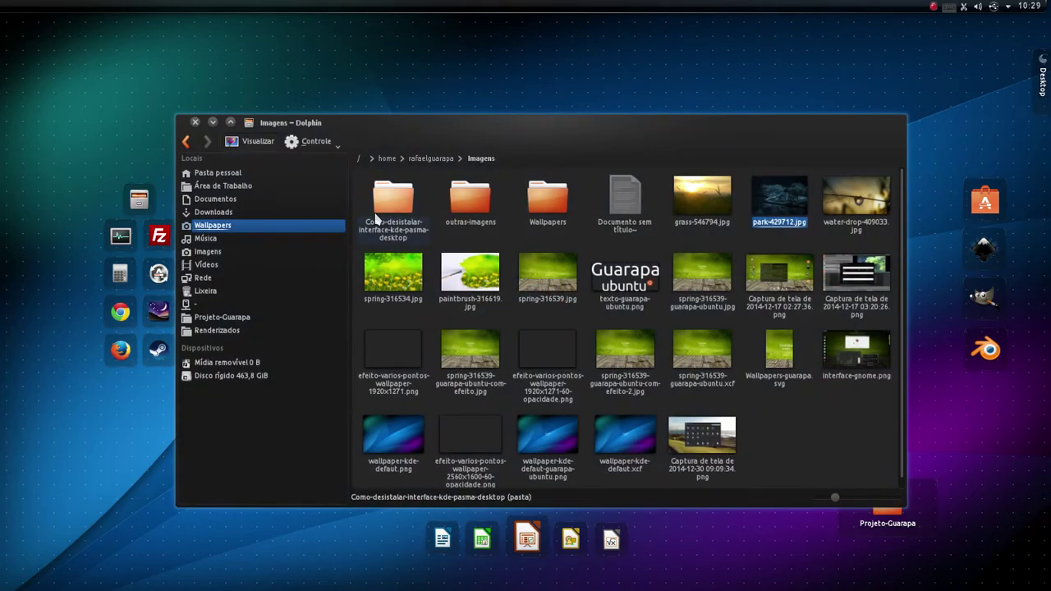
{"action": "left_click", "coordinate": [321, 141]}
{"action": "left_click", "coordinate": [374, 452]}
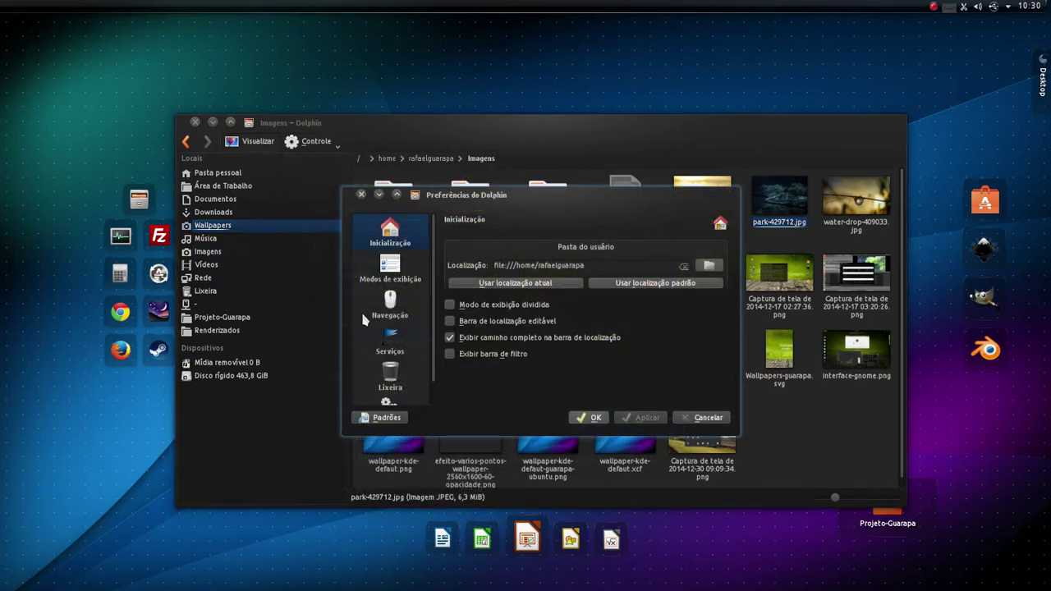
{"action": "left_click", "coordinate": [393, 314]}
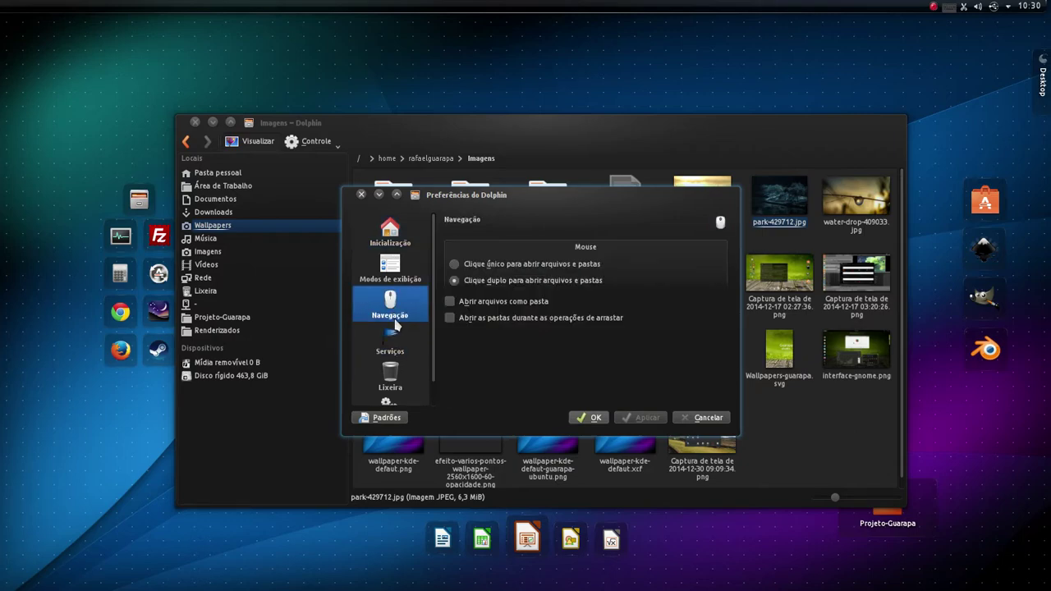
{"action": "left_click", "coordinate": [403, 378]}
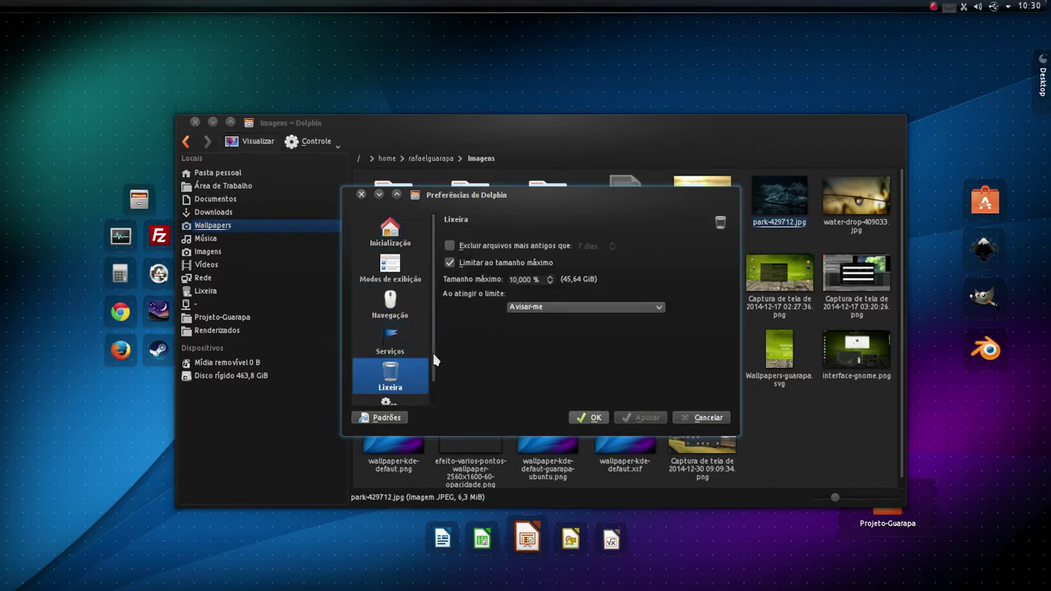
{"action": "scroll", "coordinate": [435, 359], "scroll_direction": "down", "scroll_amount": 1}
{"action": "left_click", "coordinate": [418, 383]}
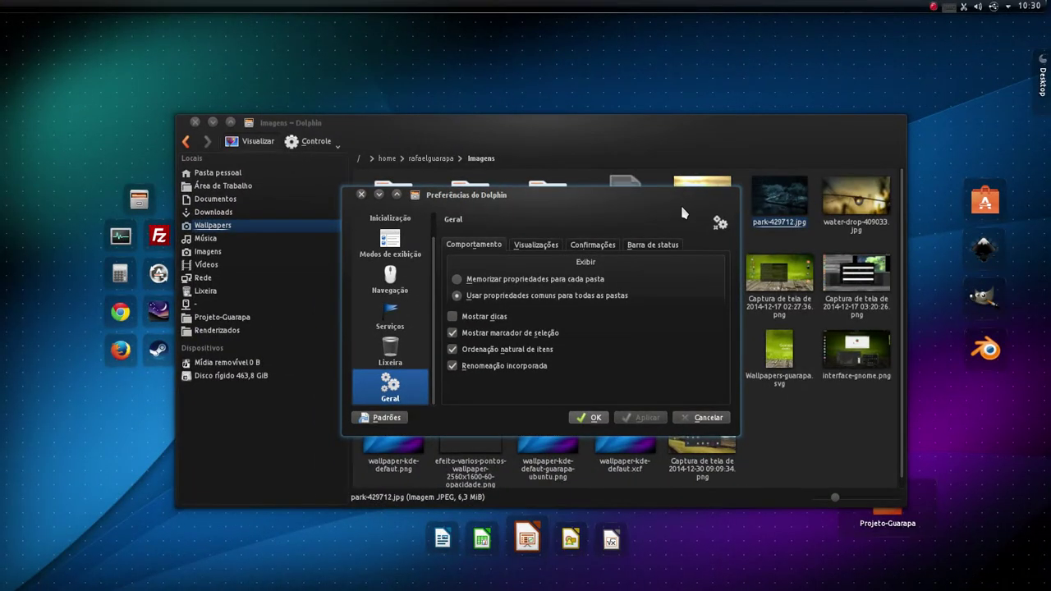
Examine the general behavior (Comportamento) and preview (Visualizações) settings beside the Imagens files, and close the preferences.
{"action": "left_click_drag", "start_coordinate": [682, 213], "coordinate": [965, 370]}
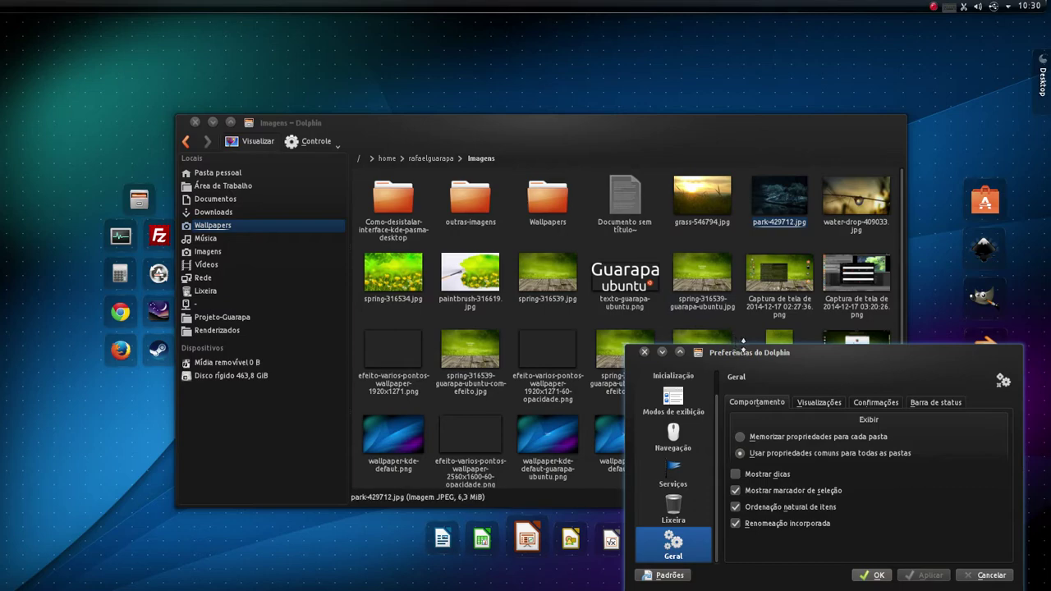
{"action": "left_click_drag", "start_coordinate": [753, 358], "coordinate": [794, 330]}
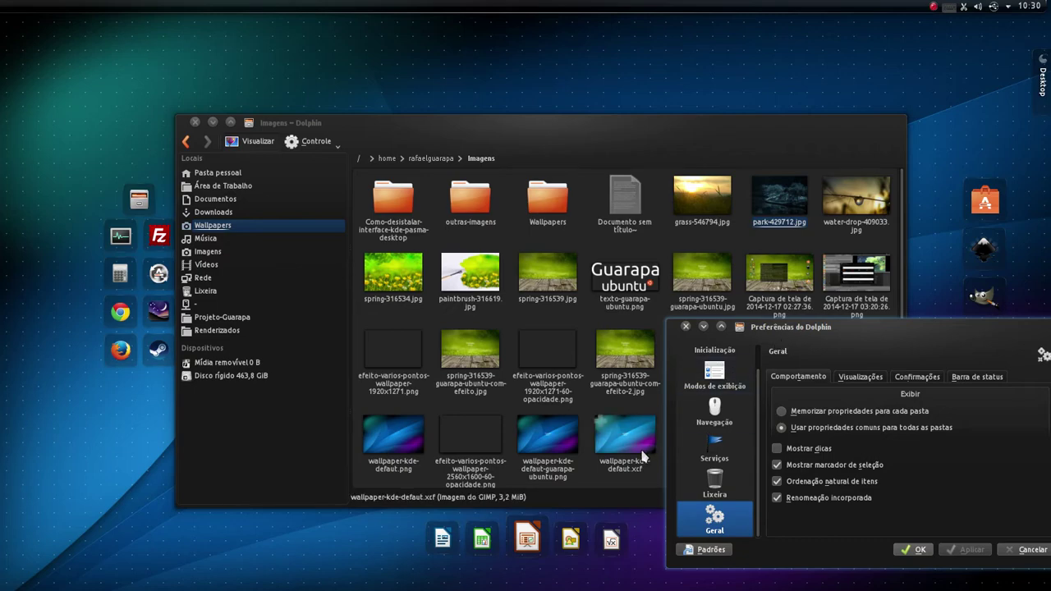
{"action": "left_click_drag", "start_coordinate": [793, 328], "coordinate": [481, 262]}
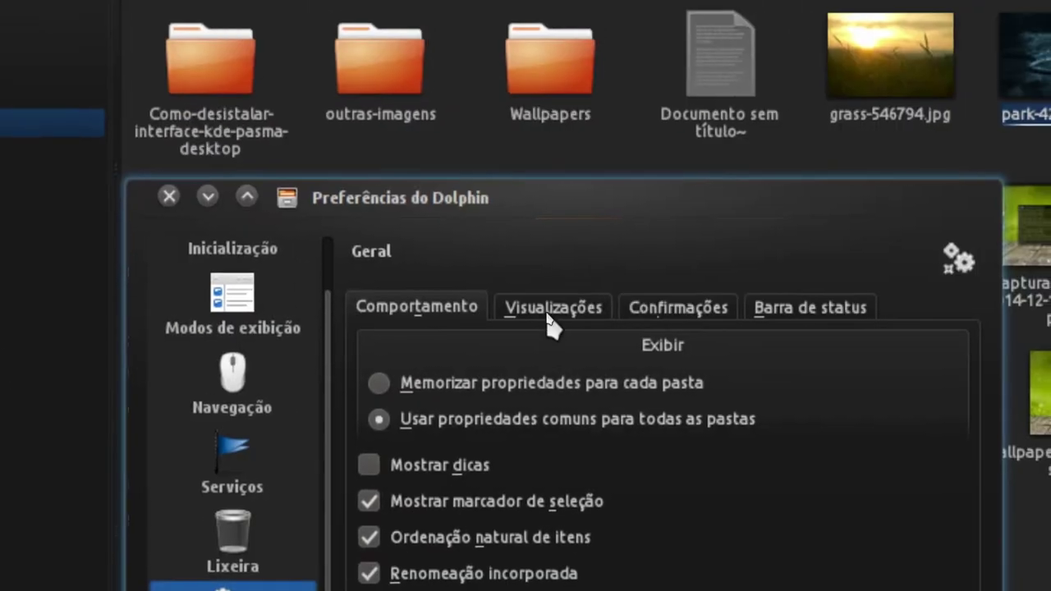
{"action": "left_click", "coordinate": [614, 173]}
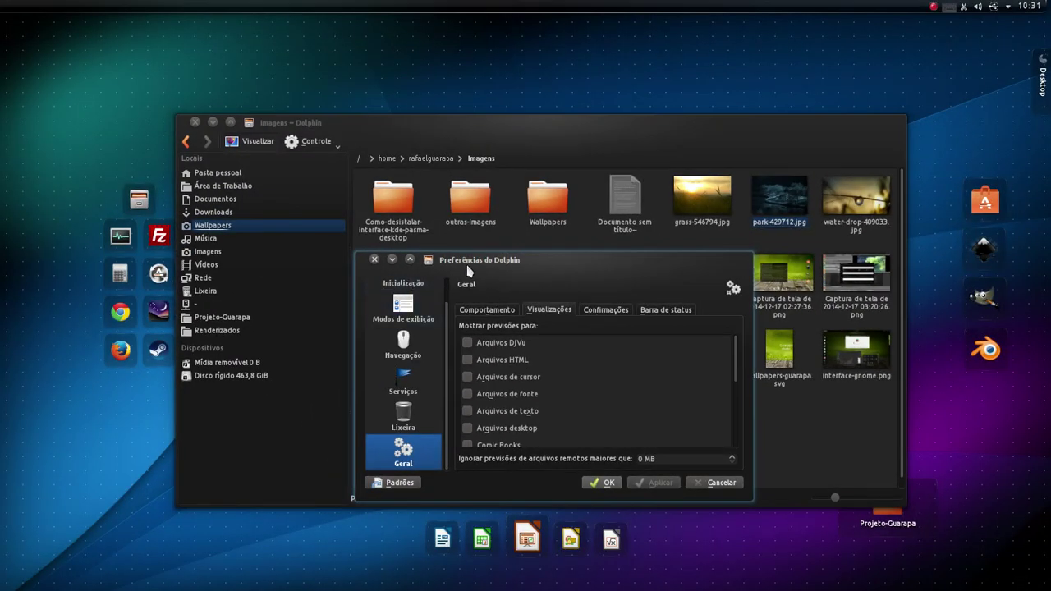
{"action": "left_click_drag", "start_coordinate": [469, 271], "coordinate": [698, 327]}
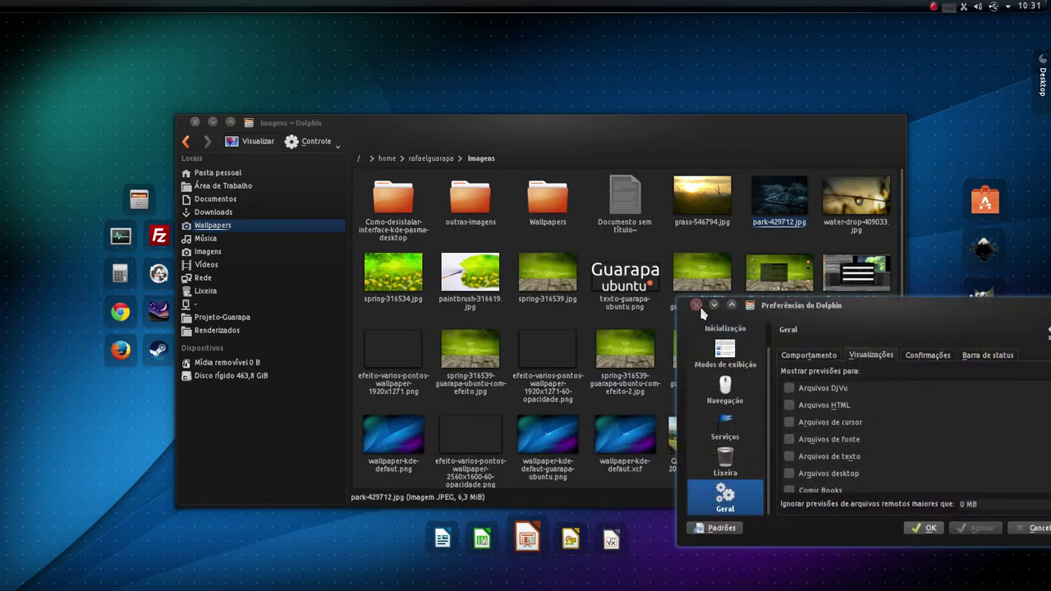
{"action": "left_click", "coordinate": [697, 305]}
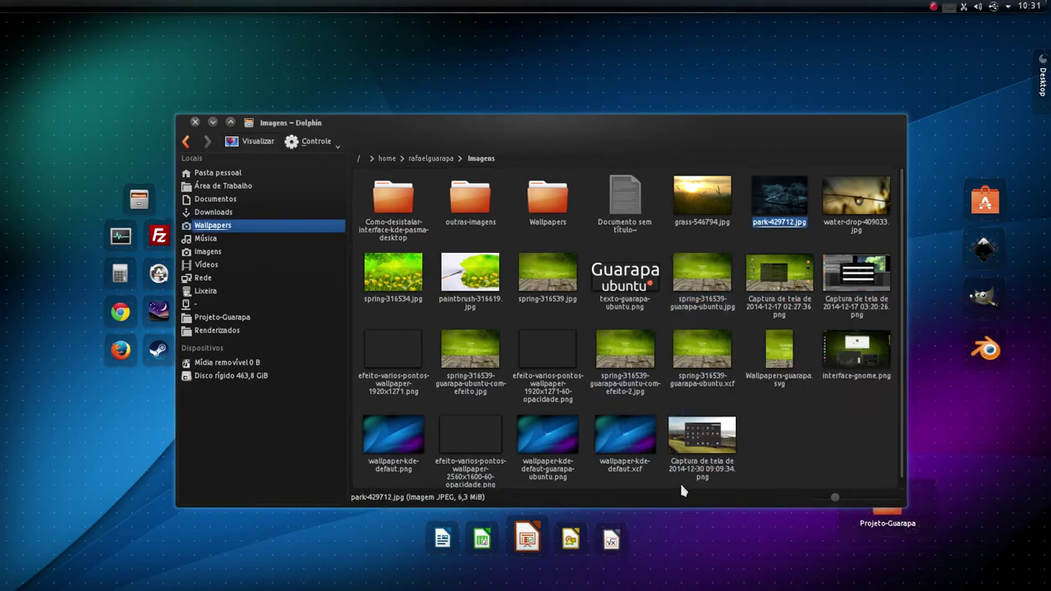
Clear the file selection and toggle the Imagens folder's previews off and on again.
{"action": "left_click", "coordinate": [747, 449]}
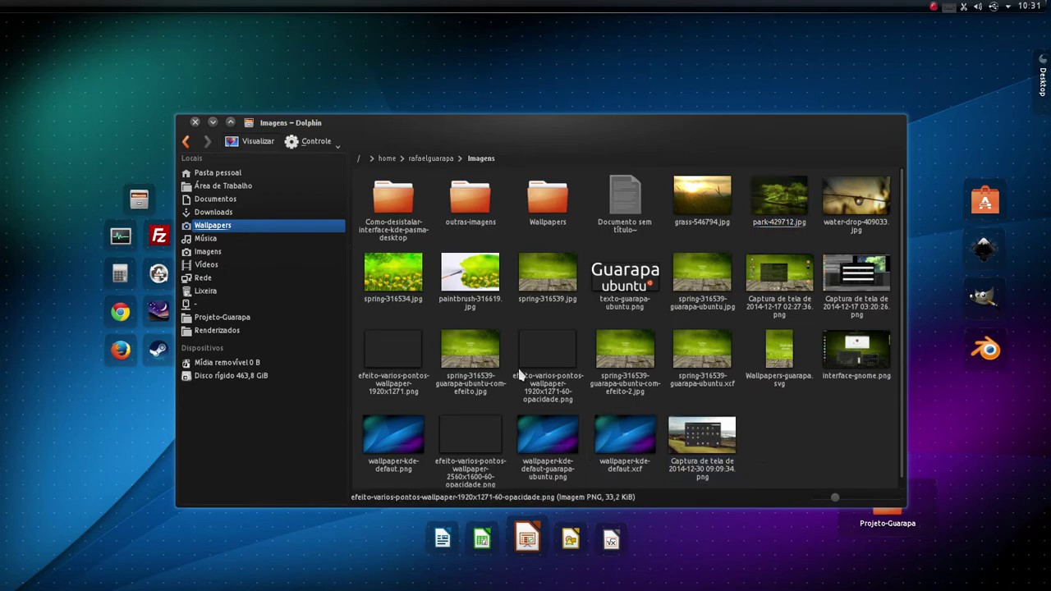
{"action": "left_click", "coordinate": [258, 141]}
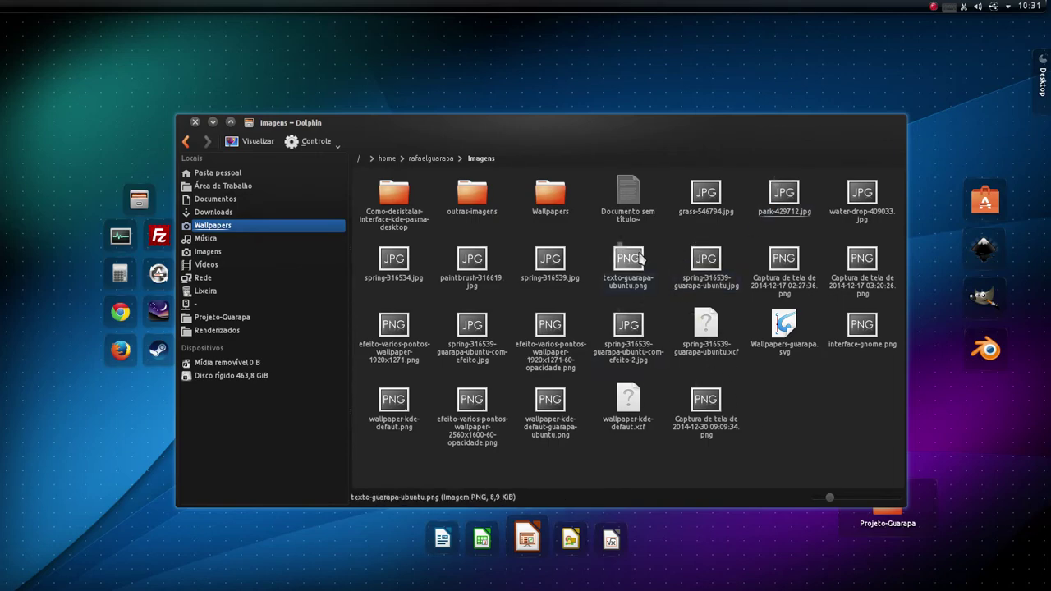
{"action": "left_click", "coordinate": [258, 143]}
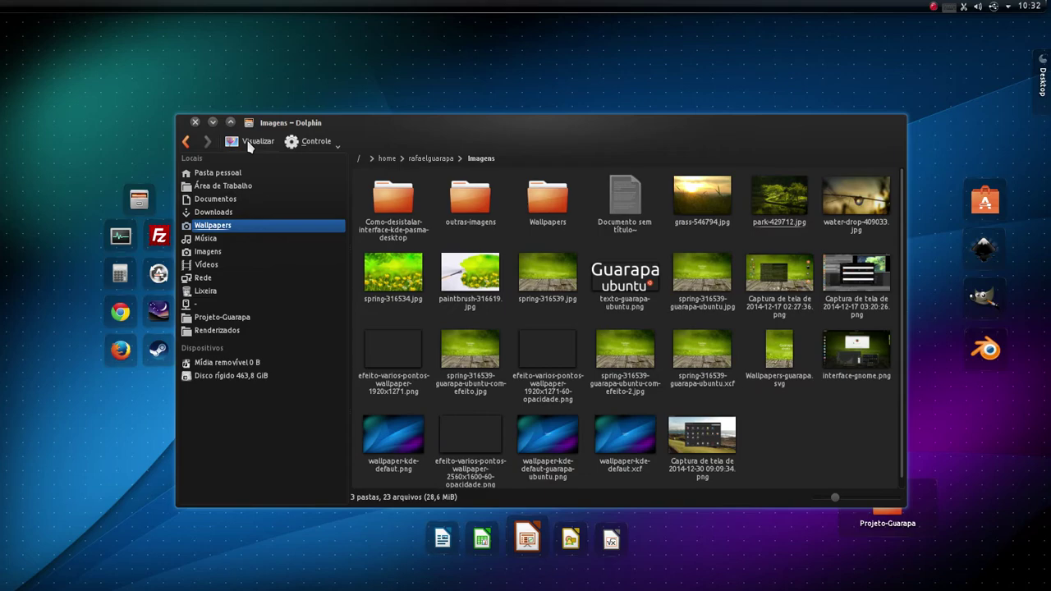
Reopen Dolphin's preferences beside the Imagens files and show the preview (Visualizações) options of the general settings.
{"action": "left_click", "coordinate": [322, 145]}
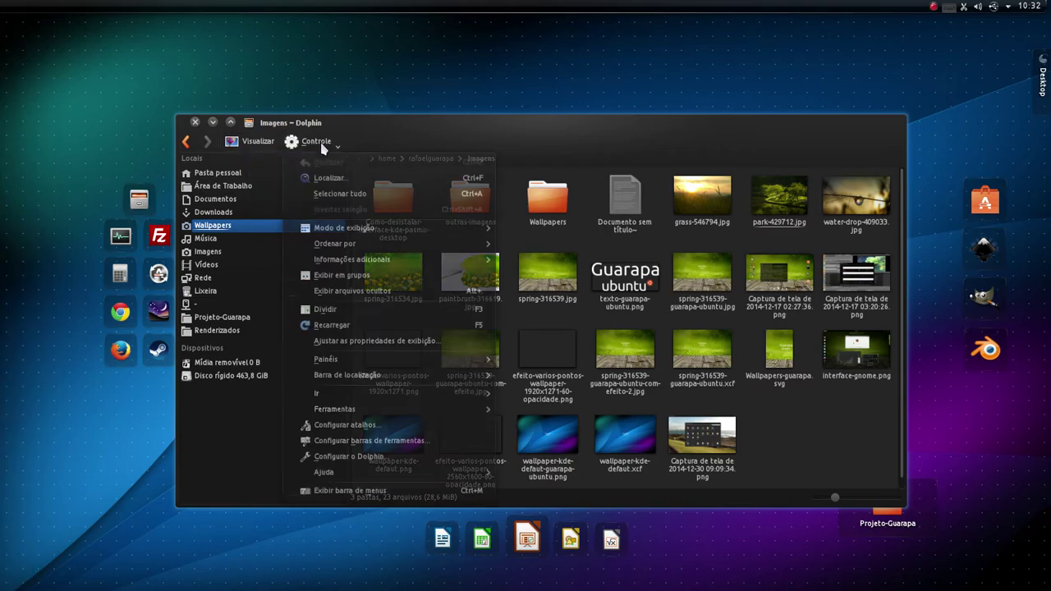
{"action": "left_click", "coordinate": [394, 454]}
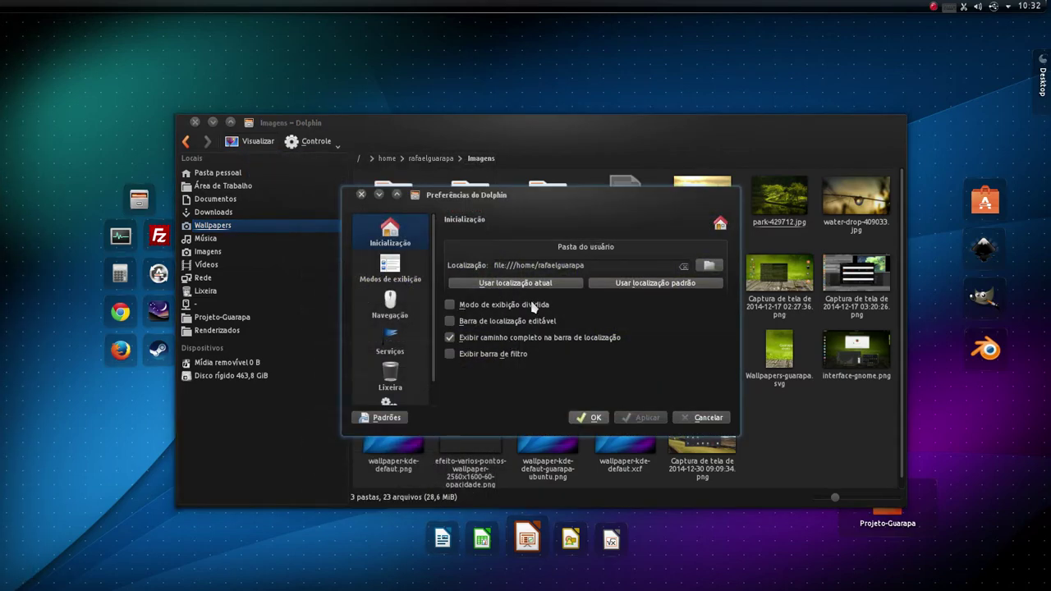
{"action": "scroll", "coordinate": [405, 366], "scroll_direction": "down", "scroll_amount": 1}
{"action": "left_click", "coordinate": [407, 383]}
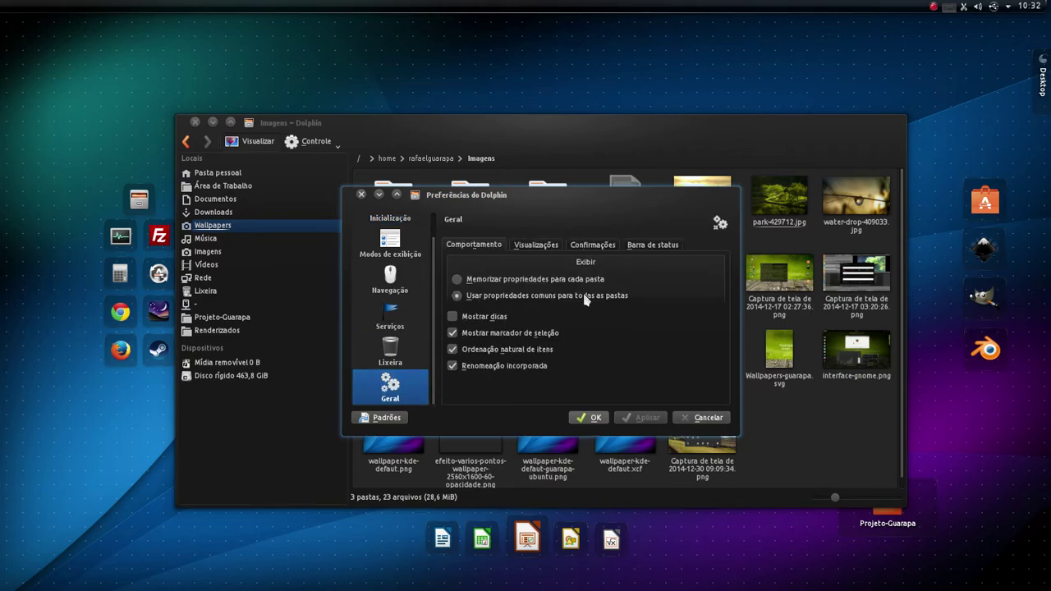
{"action": "left_click_drag", "start_coordinate": [559, 263], "coordinate": [675, 301]}
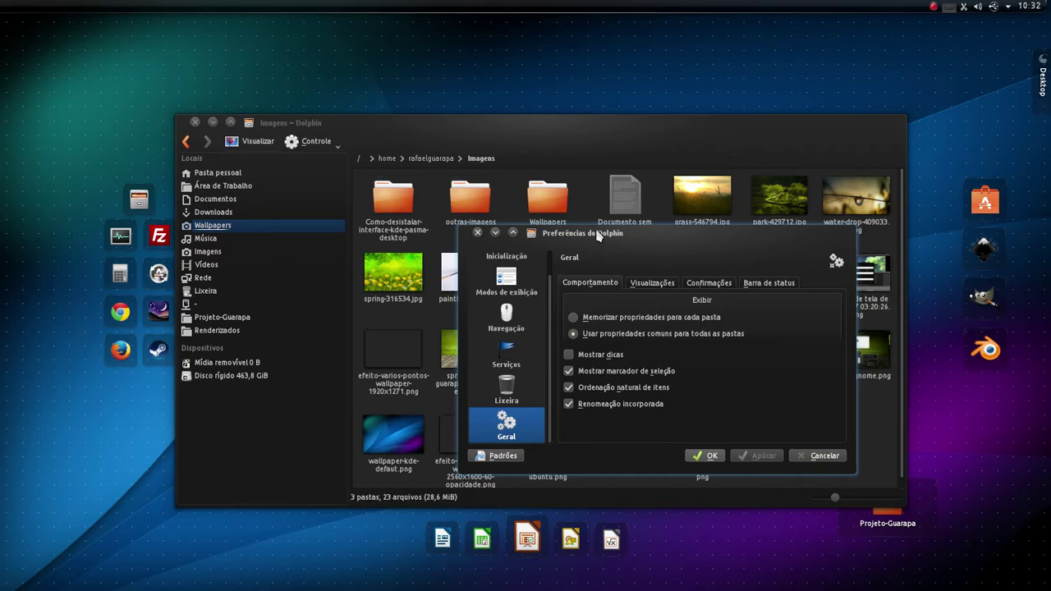
{"action": "left_click_drag", "start_coordinate": [605, 236], "coordinate": [791, 357]}
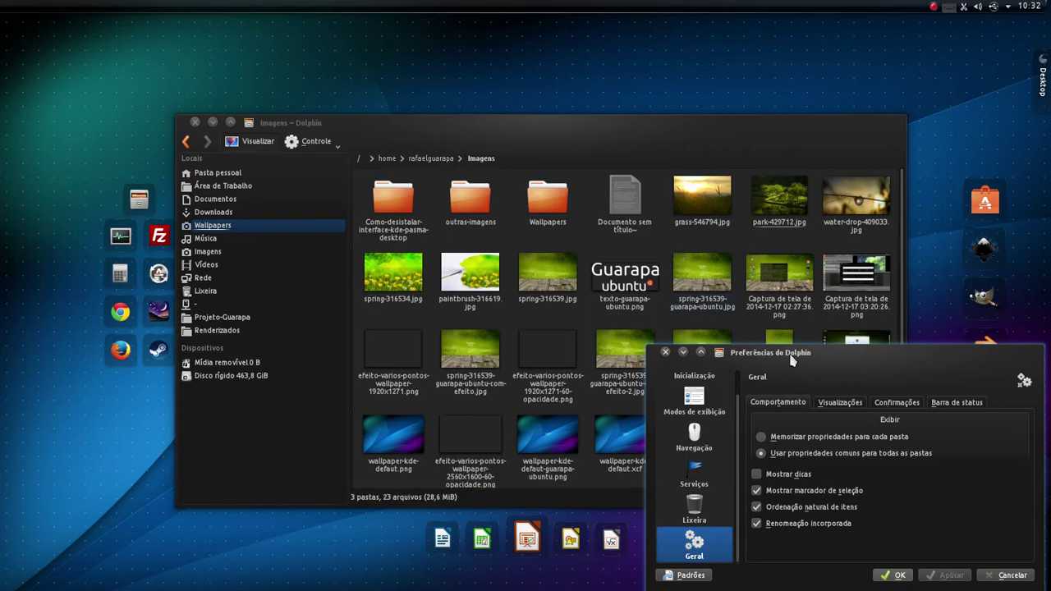
{"action": "left_click_drag", "start_coordinate": [792, 359], "coordinate": [641, 232]}
{"action": "left_click", "coordinate": [665, 282]}
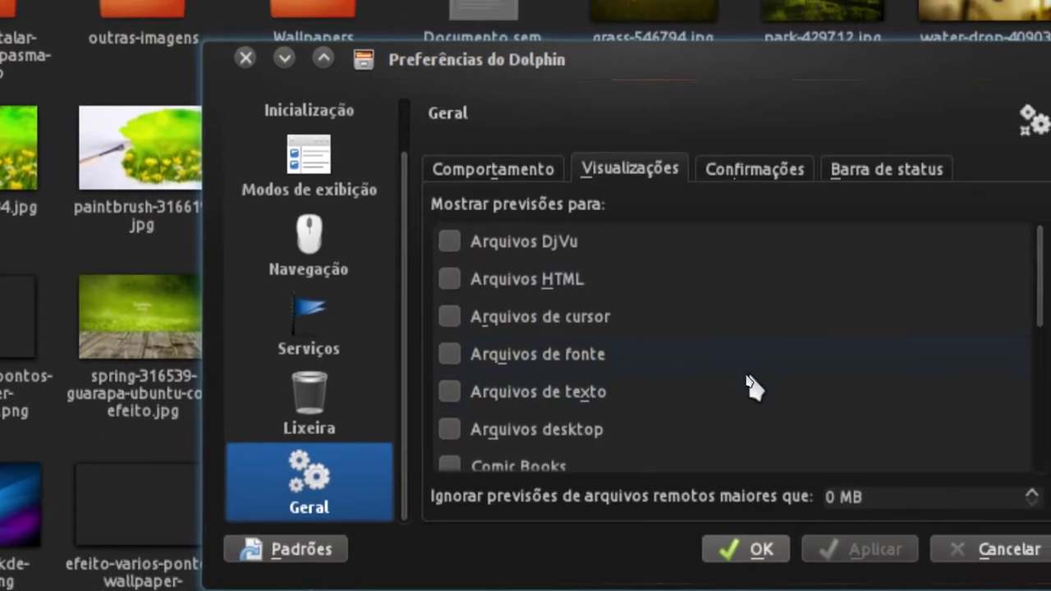
Look through the previewable file types, enable previews for folders (Pastas) and apply the change.
{"action": "scroll", "coordinate": [675, 387], "scroll_direction": "down", "scroll_amount": 5}
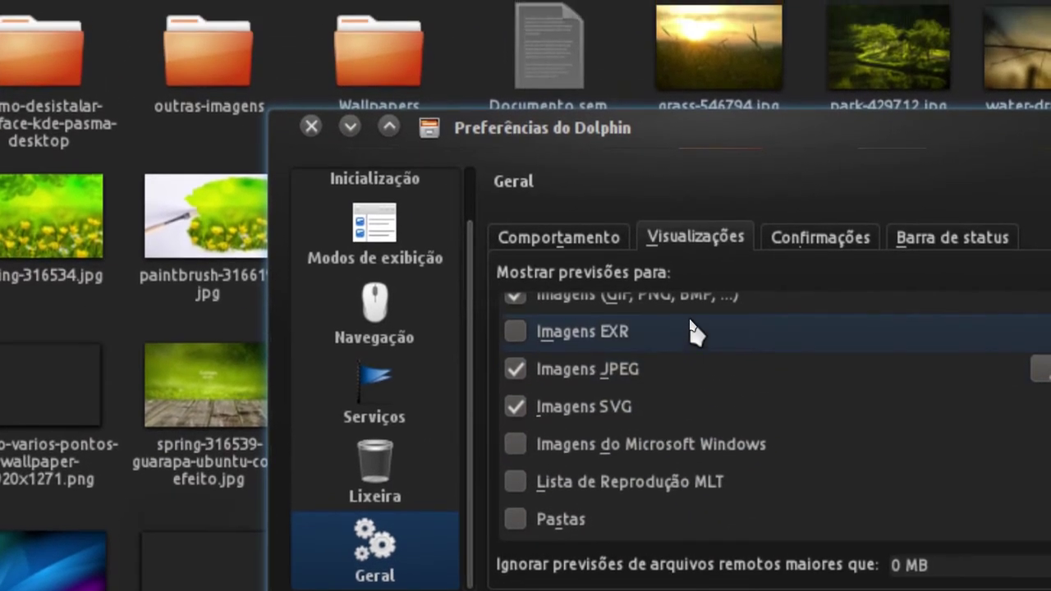
{"action": "scroll", "coordinate": [690, 329], "scroll_direction": "up", "scroll_amount": 2}
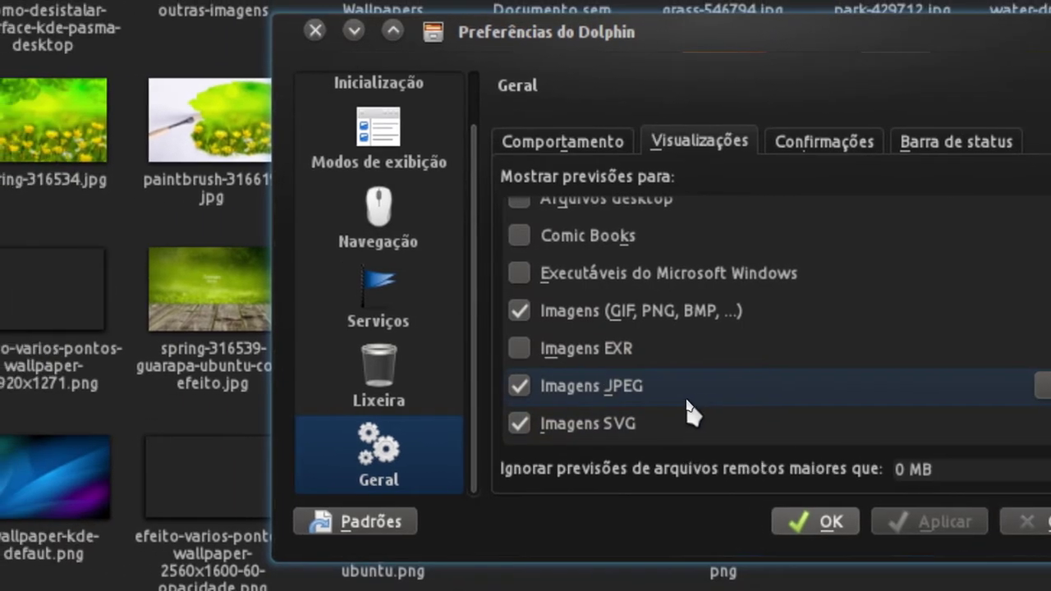
{"action": "scroll", "coordinate": [689, 411], "scroll_direction": "down", "scroll_amount": 1}
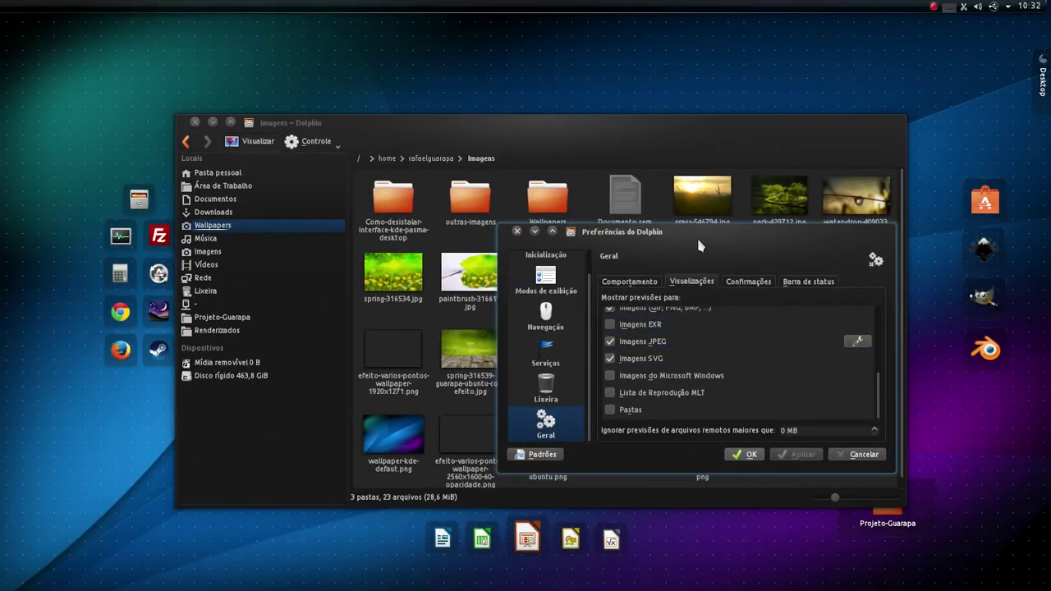
{"action": "left_click", "coordinate": [616, 410]}
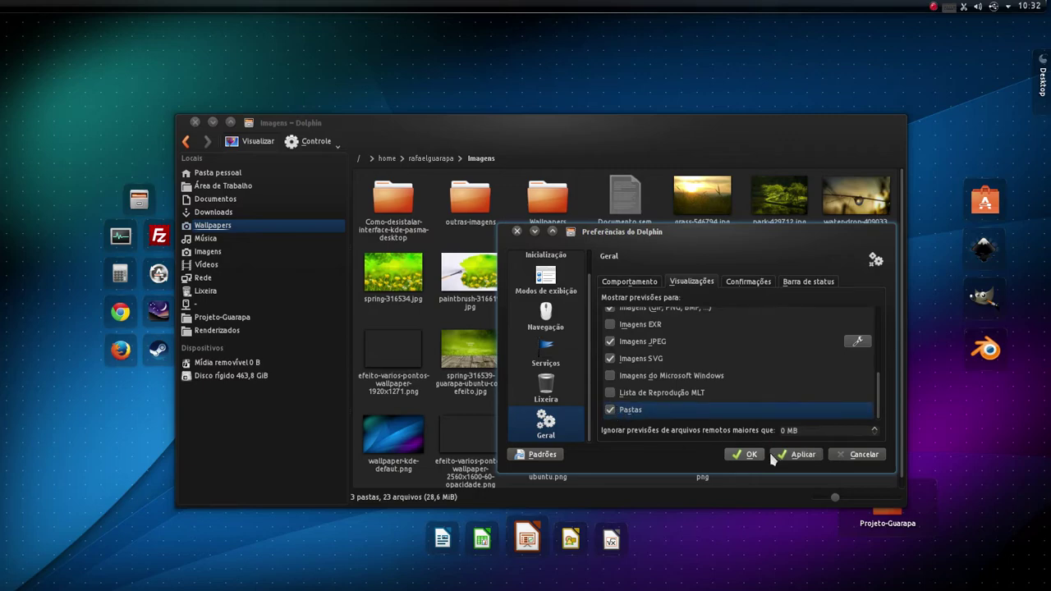
{"action": "left_click", "coordinate": [796, 452]}
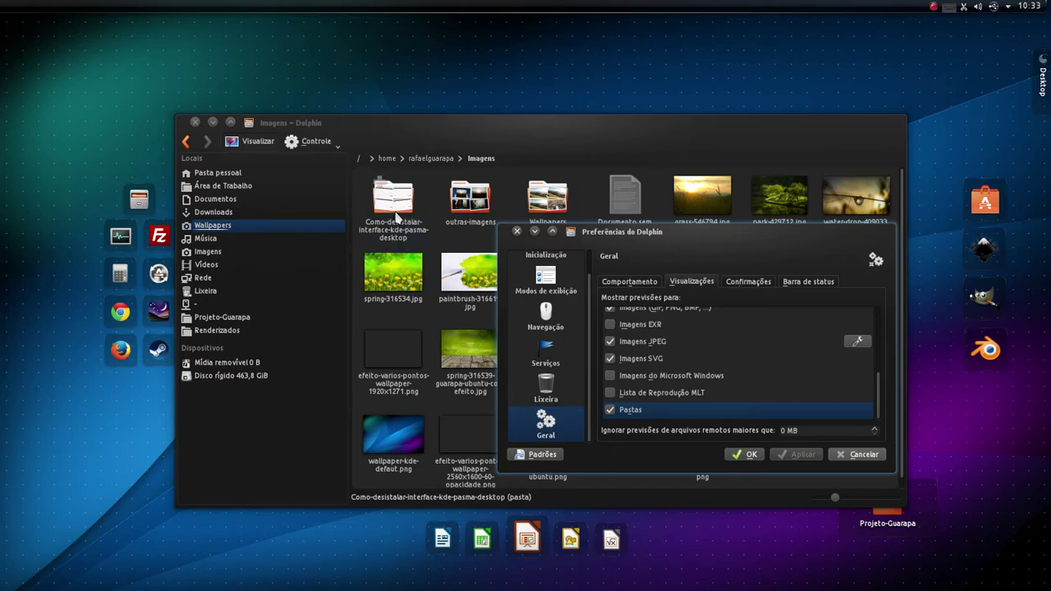
Turn folder (Pastas) previews off again, apply the change and move the preferences dialog to uncover the image thumbnails.
{"action": "left_click", "coordinate": [607, 411]}
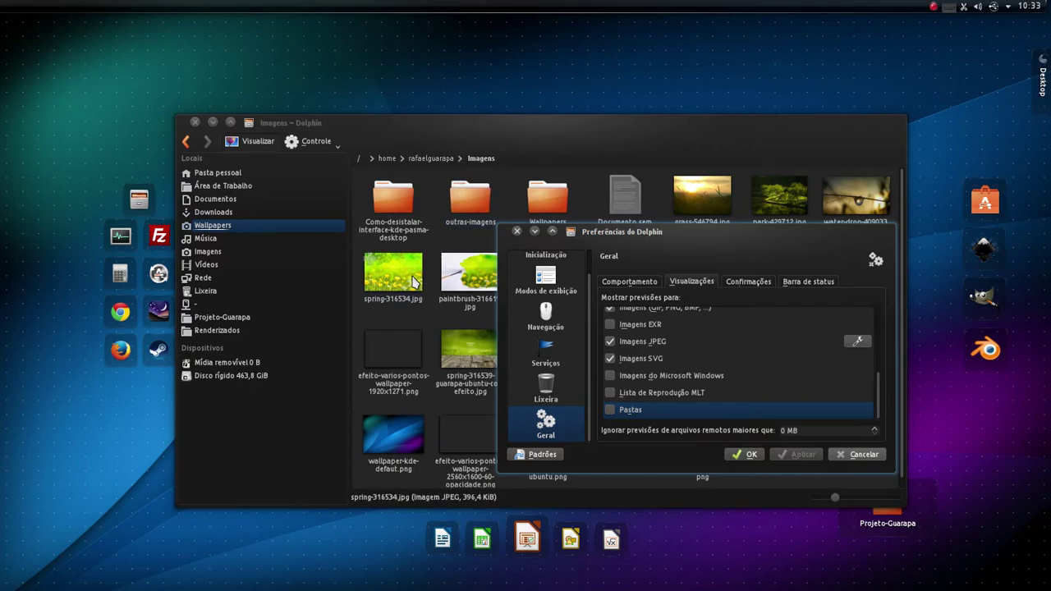
{"action": "left_click_drag", "start_coordinate": [602, 237], "coordinate": [246, 257]}
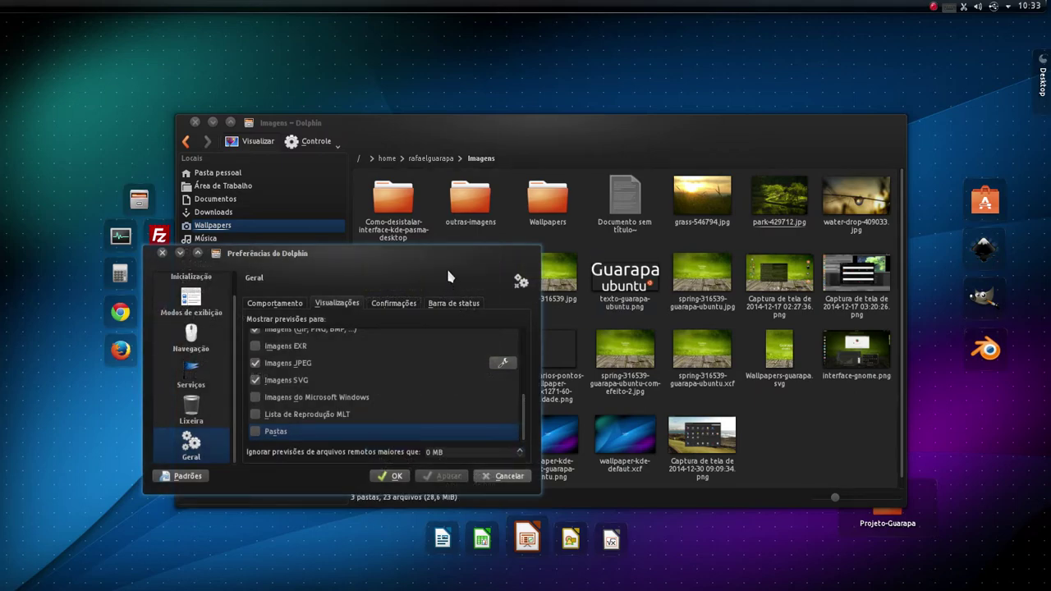
{"action": "left_click_drag", "start_coordinate": [456, 254], "coordinate": [545, 277]}
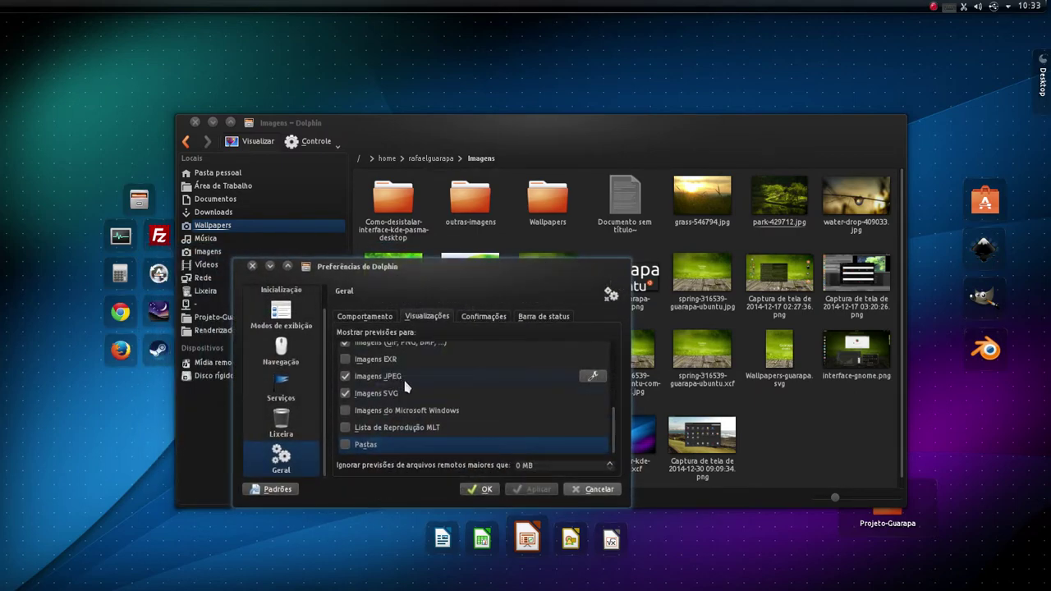
Review the general confirmation (Confirmações) and status bar (Barra de status) options and close Dolphin's preferences.
{"action": "left_click", "coordinate": [498, 318]}
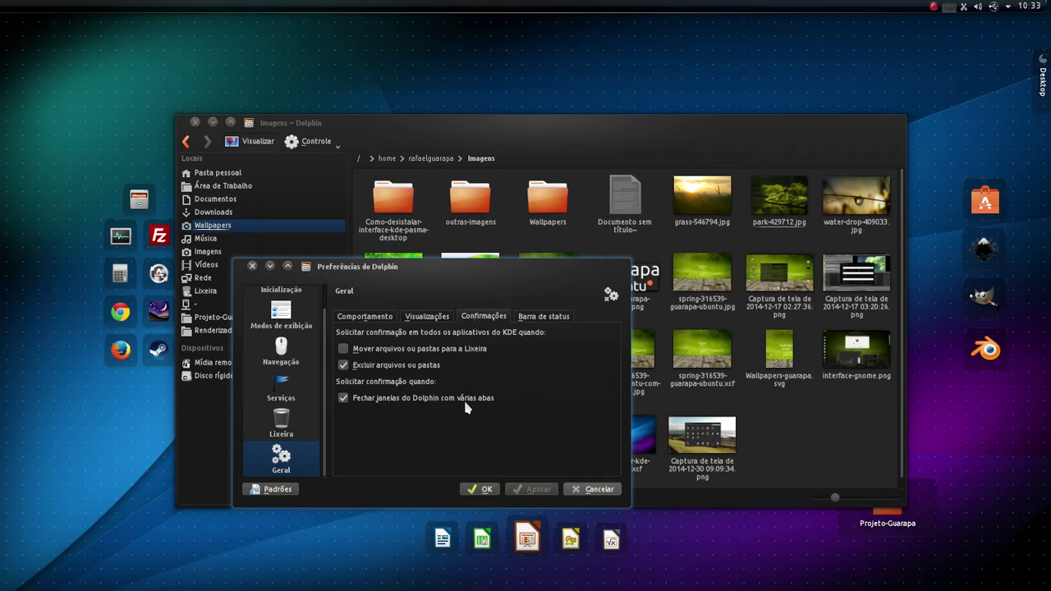
{"action": "left_click", "coordinate": [564, 315]}
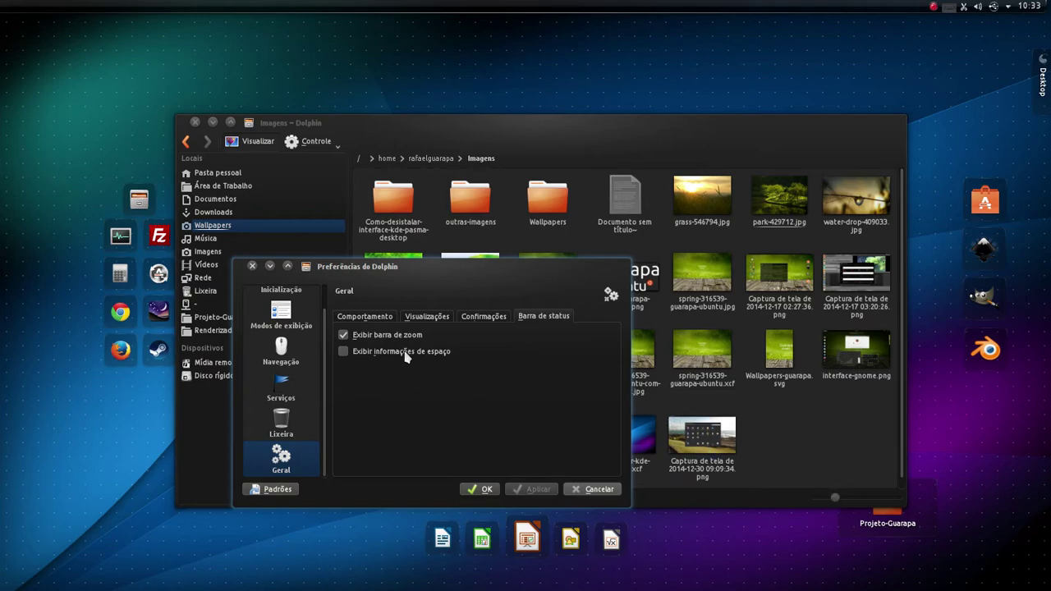
{"action": "left_click", "coordinate": [481, 489]}
Enlarge the Imagens thumbnails and shrink them back to their smaller size.
{"action": "left_click_drag", "start_coordinate": [837, 500], "coordinate": [860, 502]}
{"action": "scroll", "coordinate": [809, 407], "scroll_direction": "down", "scroll_amount": 3}
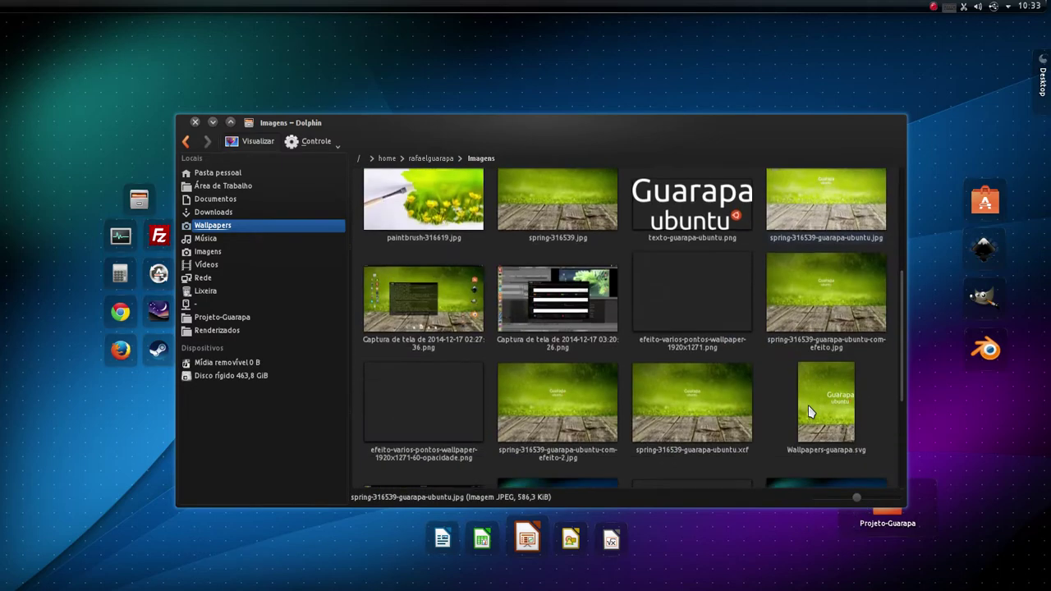
{"action": "scroll", "coordinate": [747, 362], "scroll_direction": "down", "scroll_amount": 5, "text": "ctrl"}
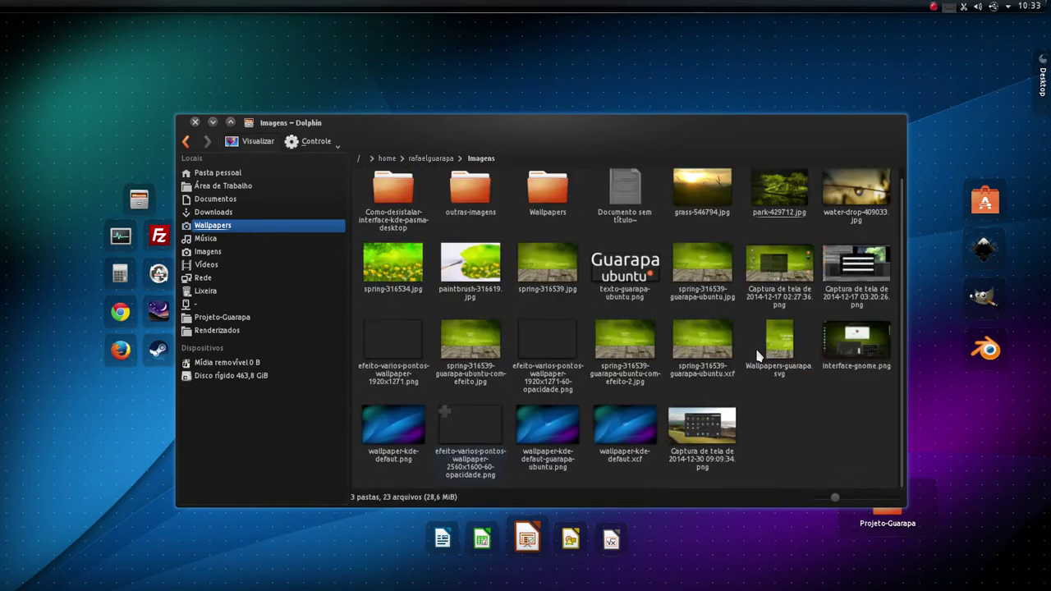
{"action": "scroll", "coordinate": [762, 362], "scroll_direction": "up", "scroll_amount": 2, "text": "ctrl"}
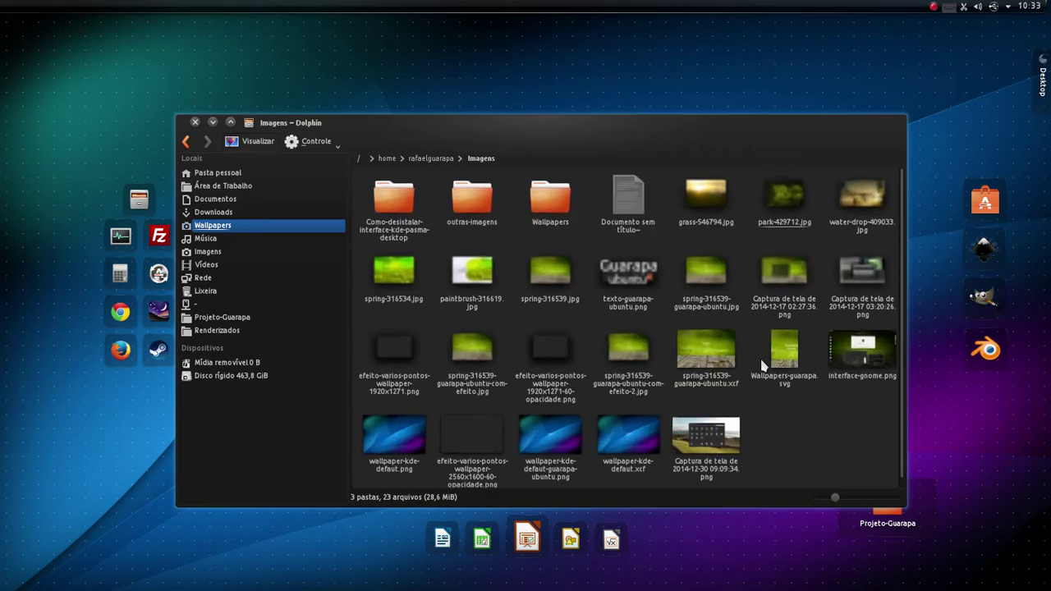
Move the Dolphin window higher on the desktop and open its toolbar configuration (Configurar barras de ferramentas).
{"action": "left_click_drag", "start_coordinate": [677, 120], "coordinate": [697, 89]}
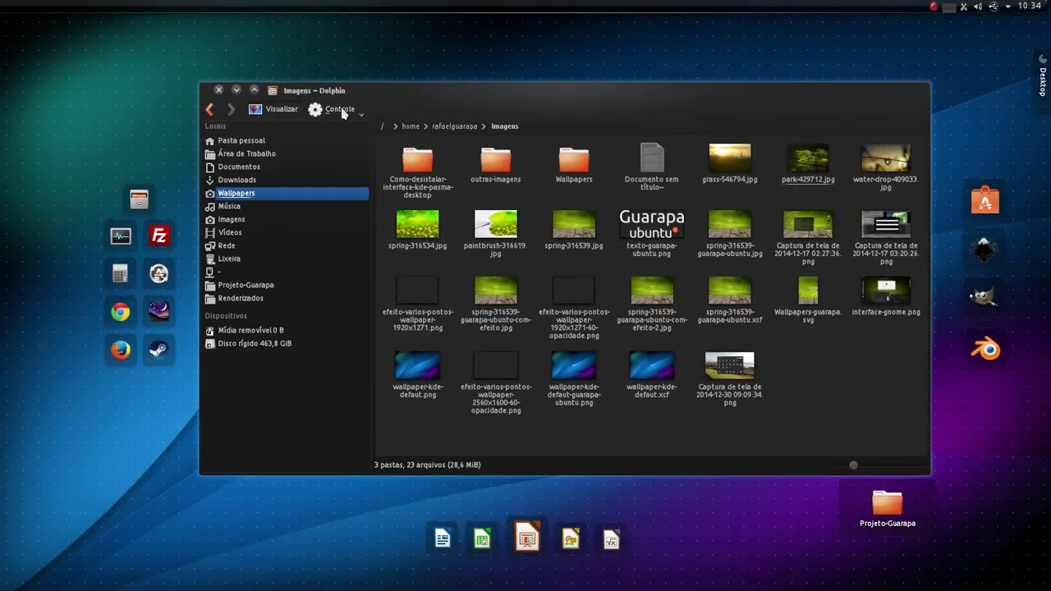
{"action": "left_click", "coordinate": [341, 111]}
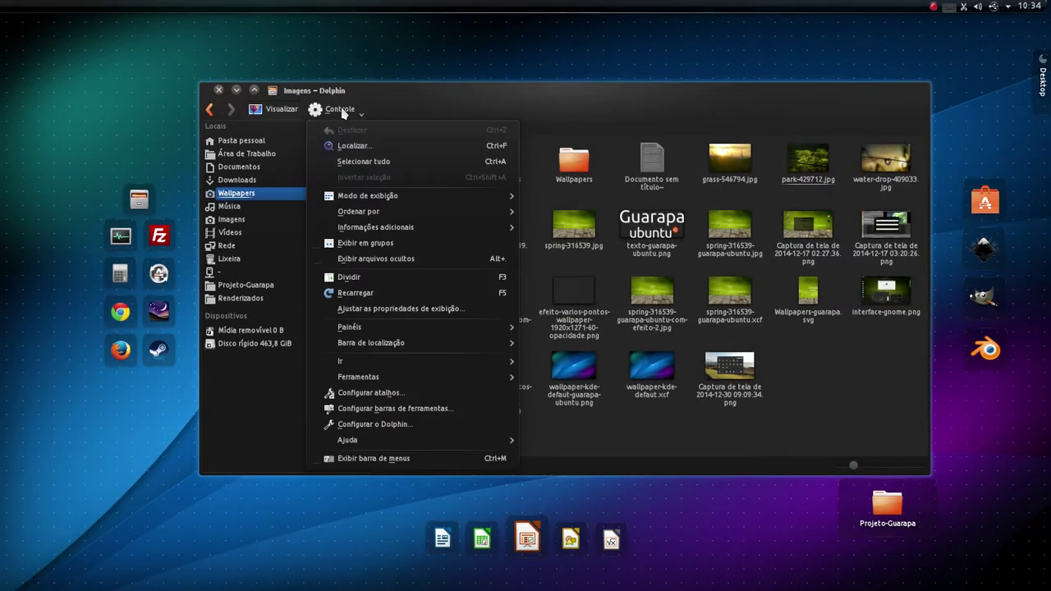
{"action": "left_click", "coordinate": [429, 409]}
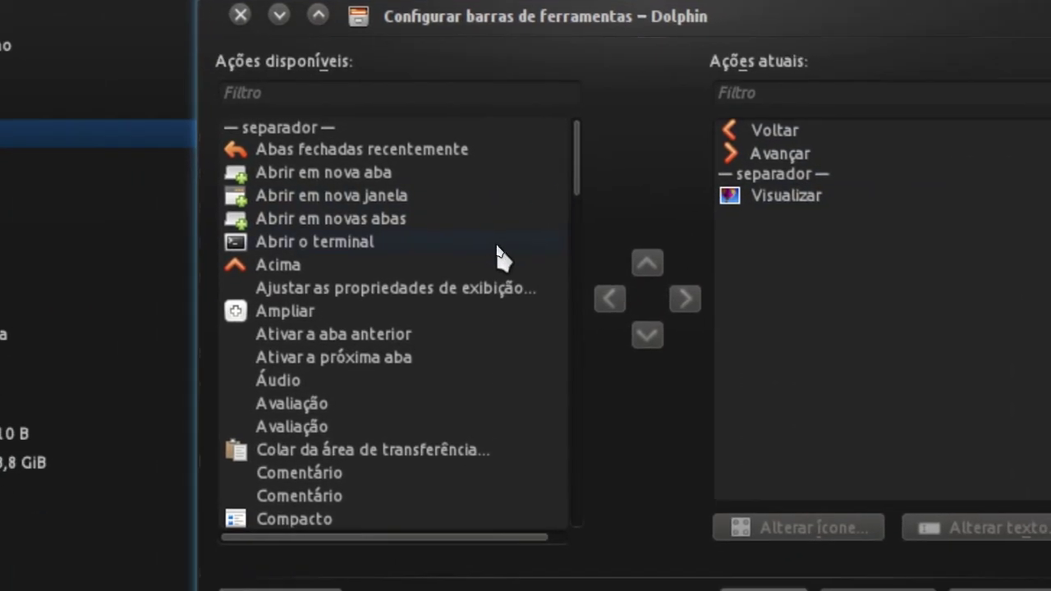
Add the Compacto action to the toolbar's current actions and remove it again.
{"action": "scroll", "coordinate": [497, 257], "scroll_direction": "down", "scroll_amount": 2}
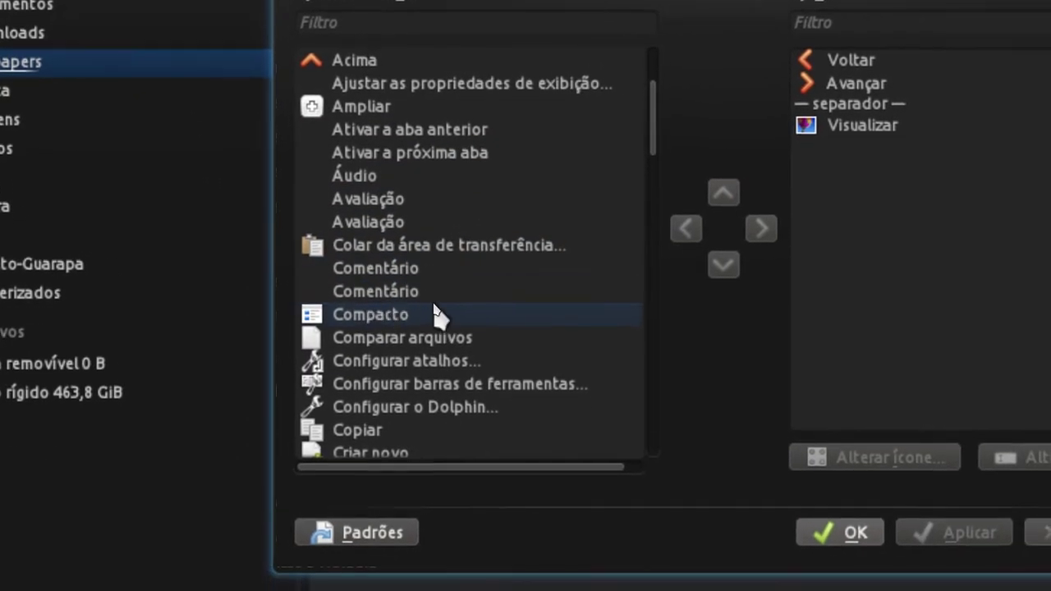
{"action": "left_click", "coordinate": [435, 313]}
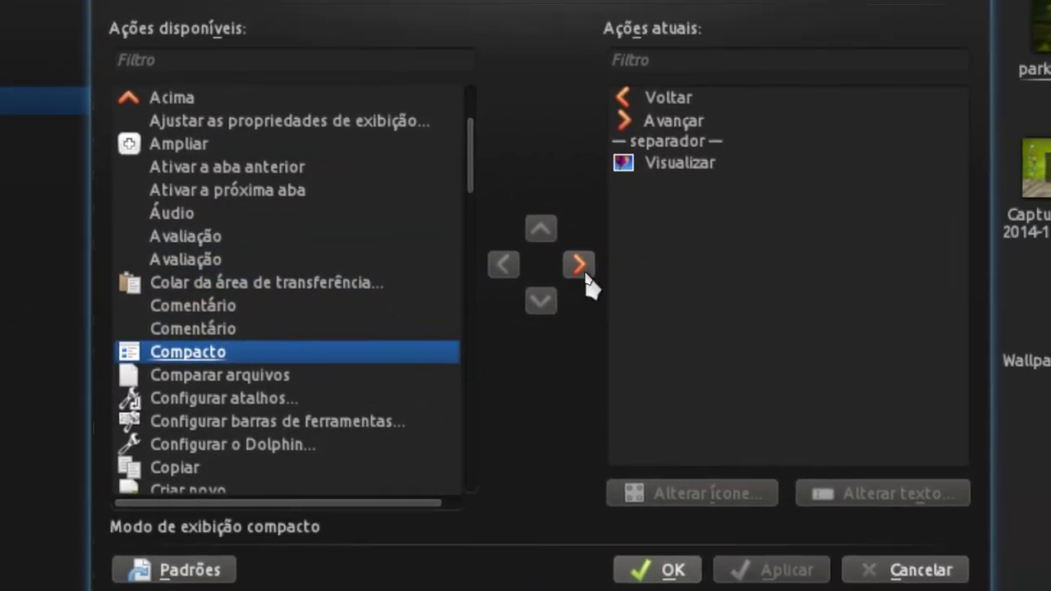
{"action": "left_click", "coordinate": [585, 271]}
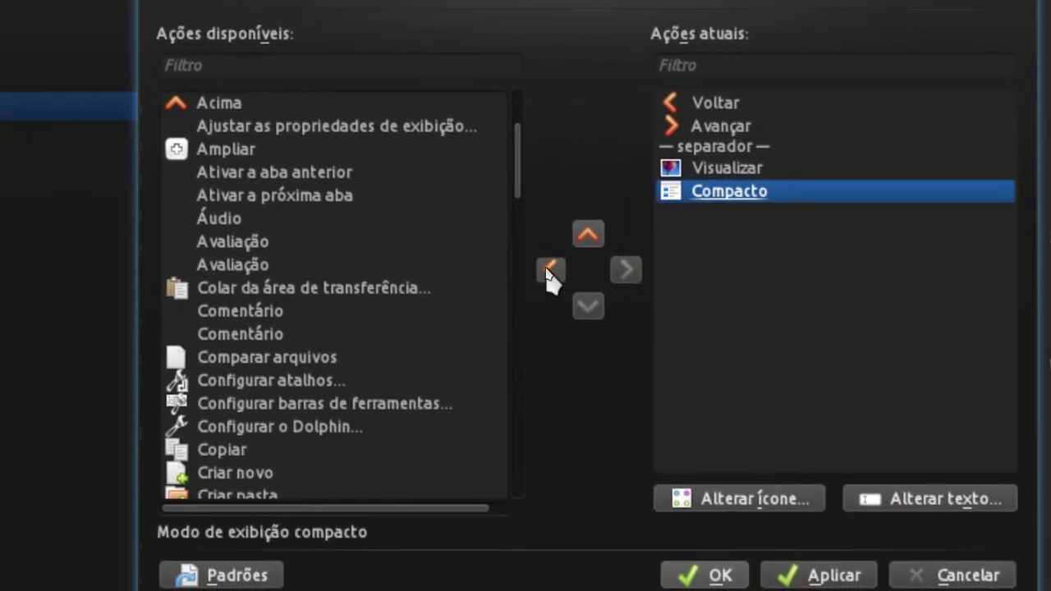
{"action": "left_click", "coordinate": [450, 312]}
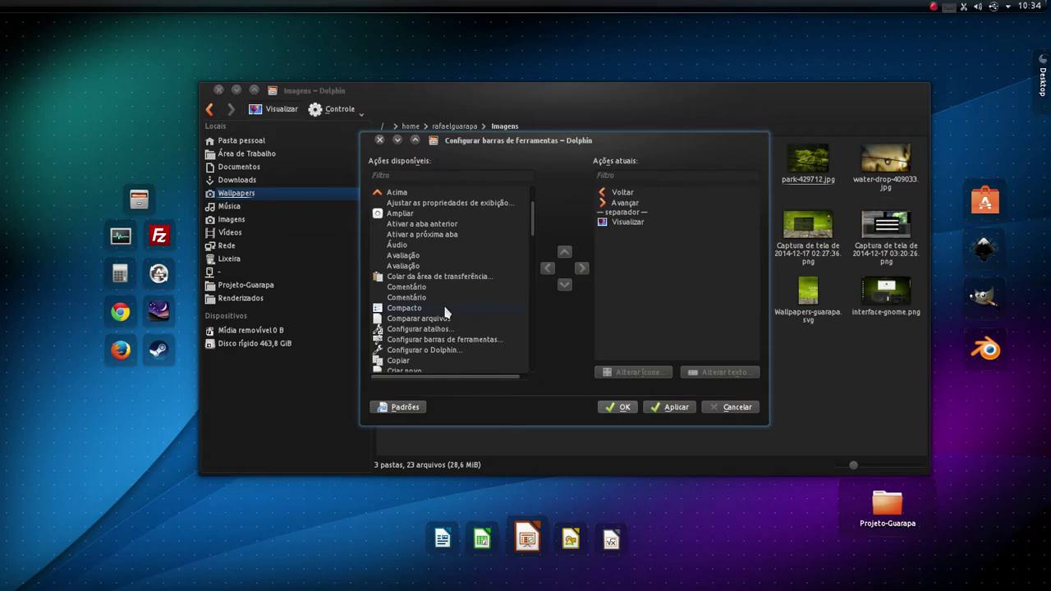
Remove the Visualizar action from Dolphin's toolbar, apply the change and close the toolbar configuration.
{"action": "scroll", "coordinate": [459, 312], "scroll_direction": "down", "scroll_amount": 1}
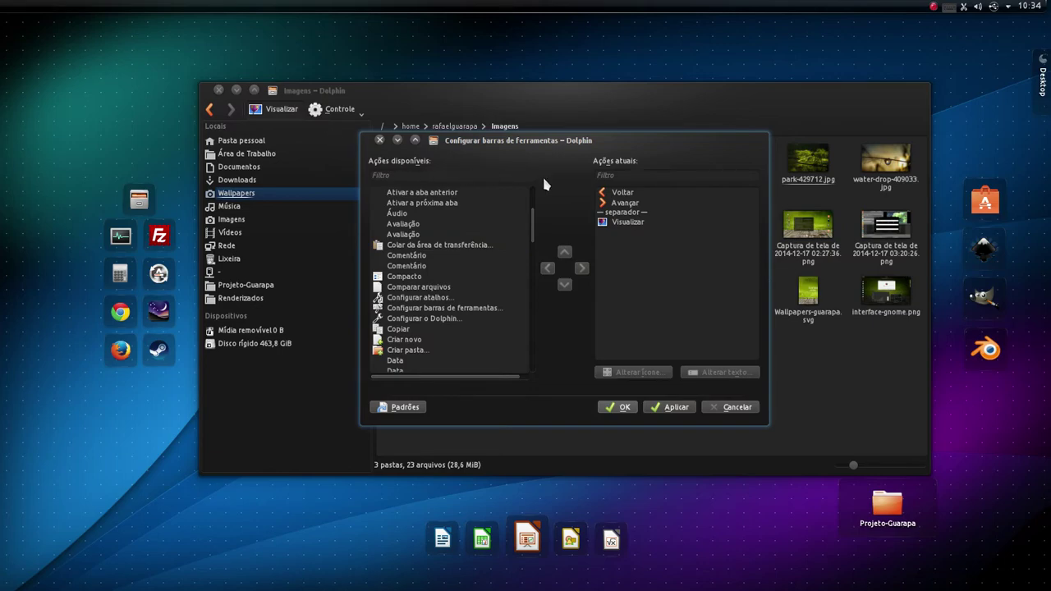
{"action": "left_click", "coordinate": [636, 223]}
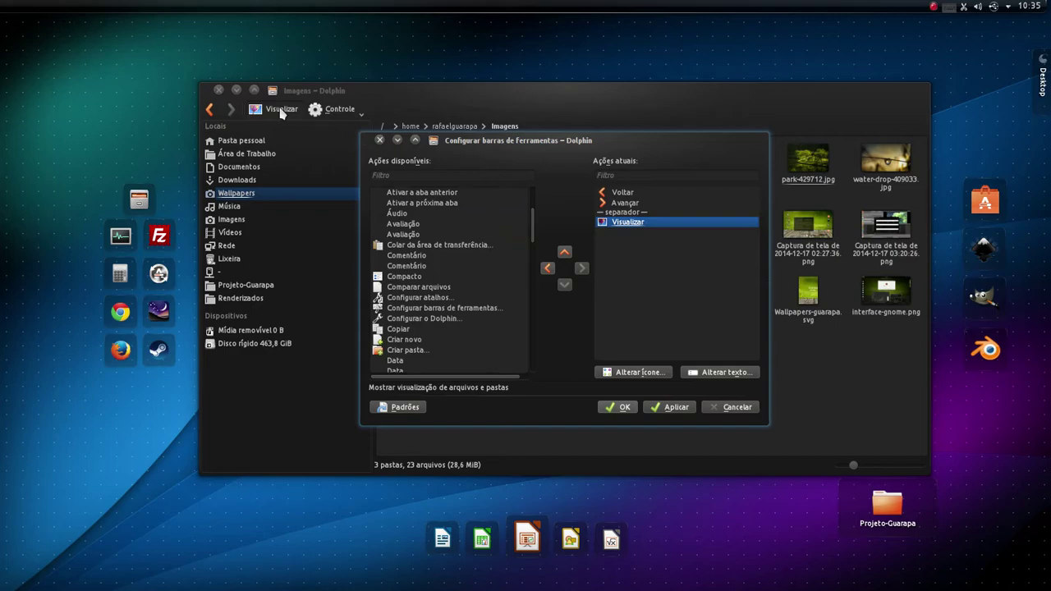
{"action": "left_click", "coordinate": [548, 268]}
{"action": "left_click", "coordinate": [686, 409]}
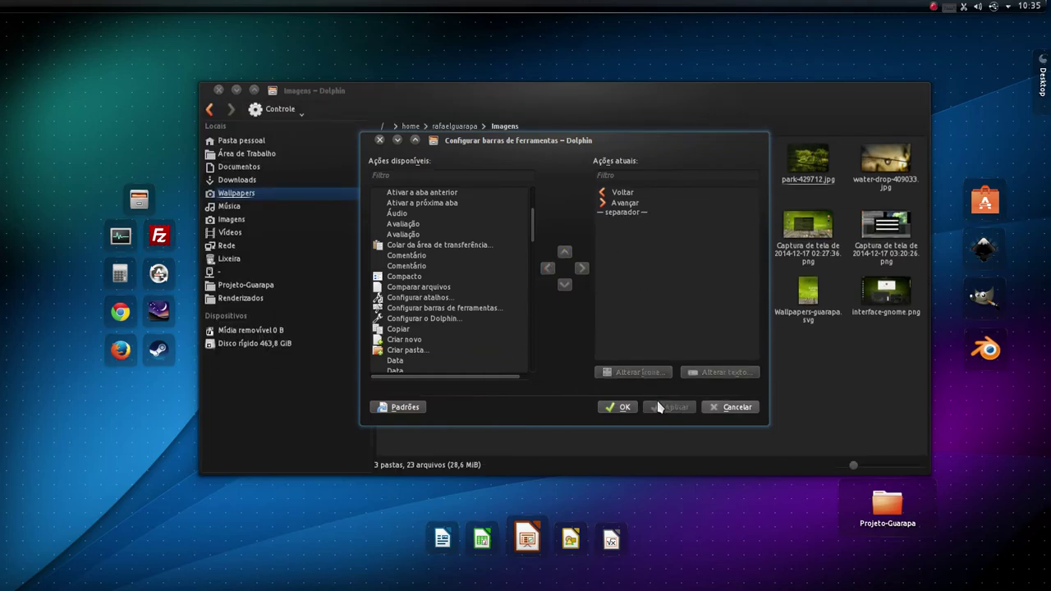
{"action": "left_click", "coordinate": [621, 407]}
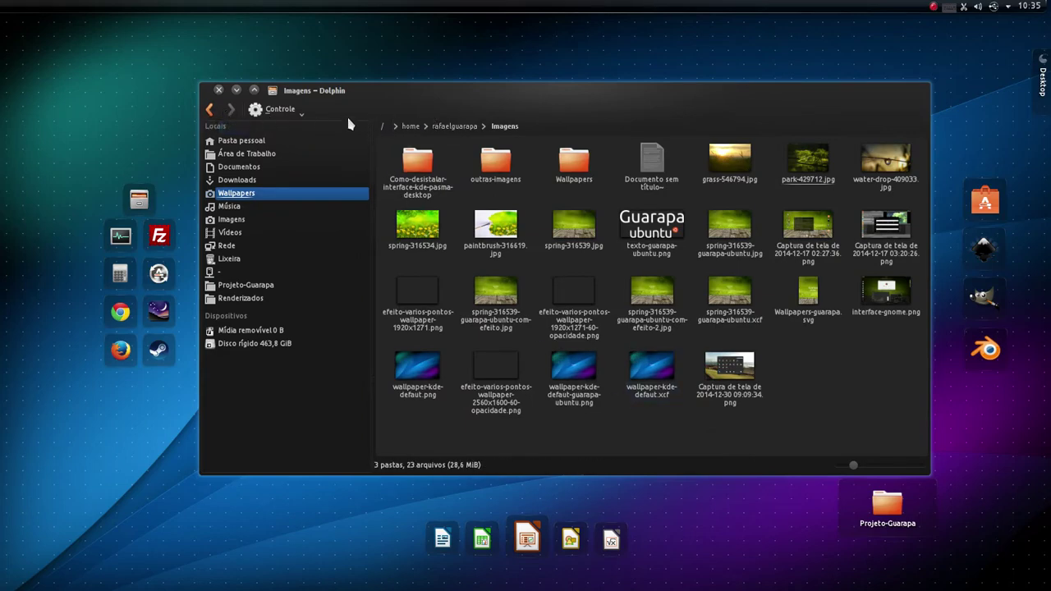
Look over the commands under Controle, maximize the Dolphin window and restore it to its smaller size.
{"action": "left_click", "coordinate": [279, 109]}
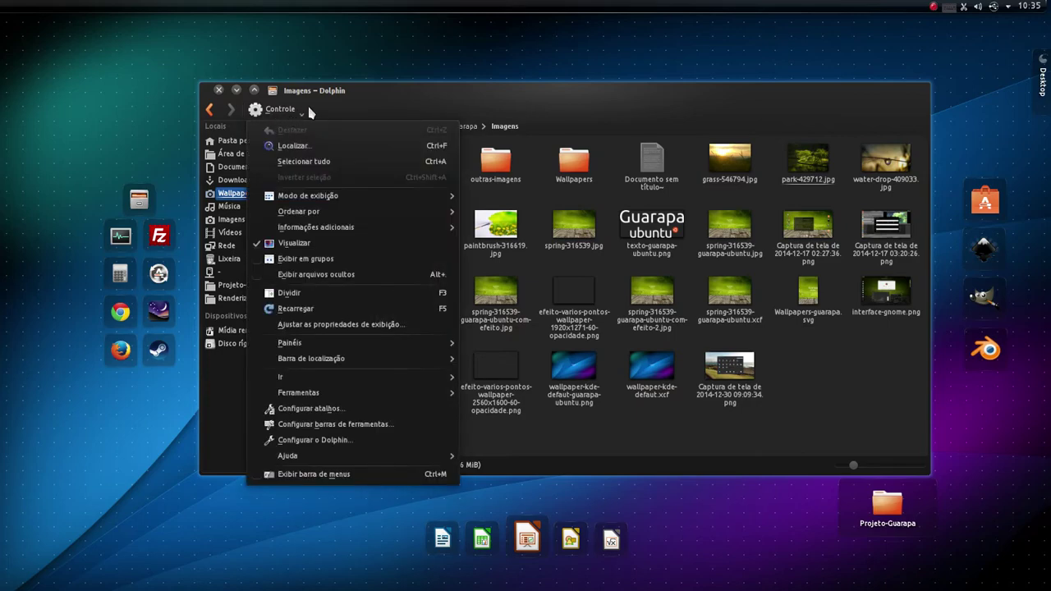
{"action": "mouse_move", "coordinate": [331, 198]}
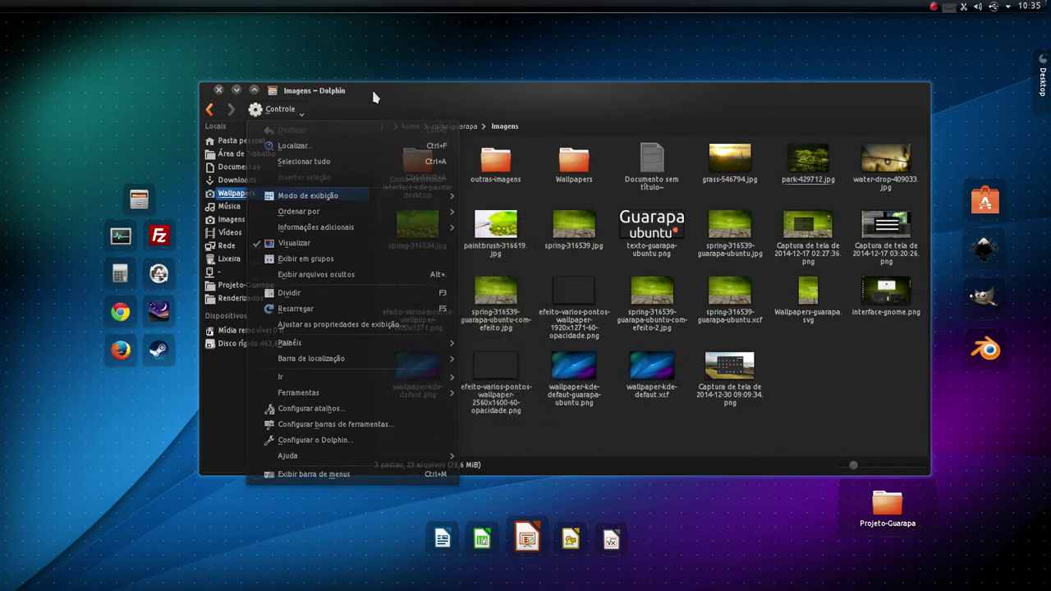
{"action": "left_click", "coordinate": [279, 110]}
{"action": "double_click", "coordinate": [404, 96]}
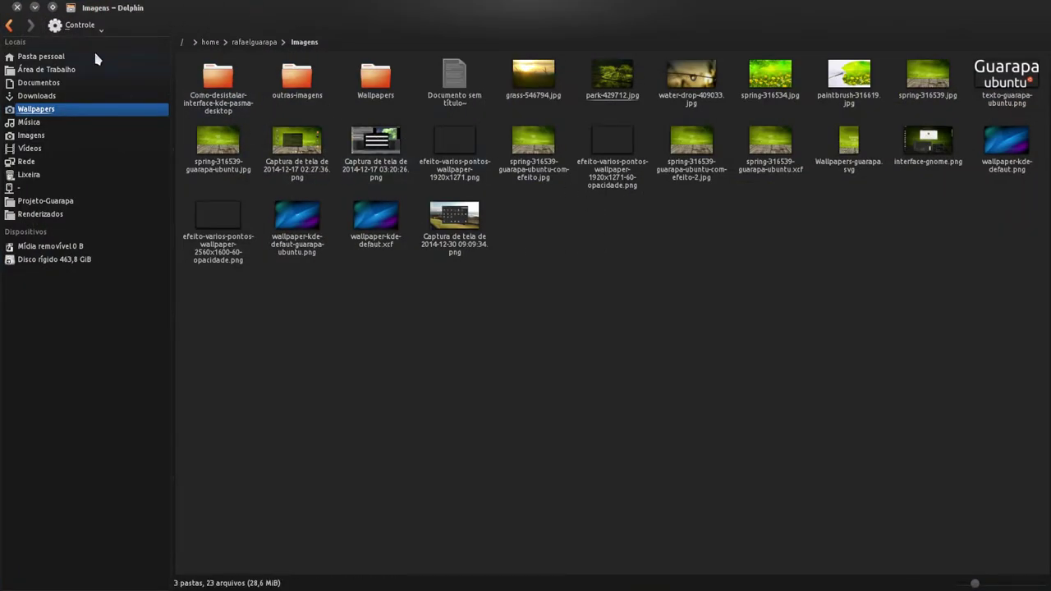
{"action": "left_click_drag", "start_coordinate": [50, 14], "coordinate": [458, 125]}
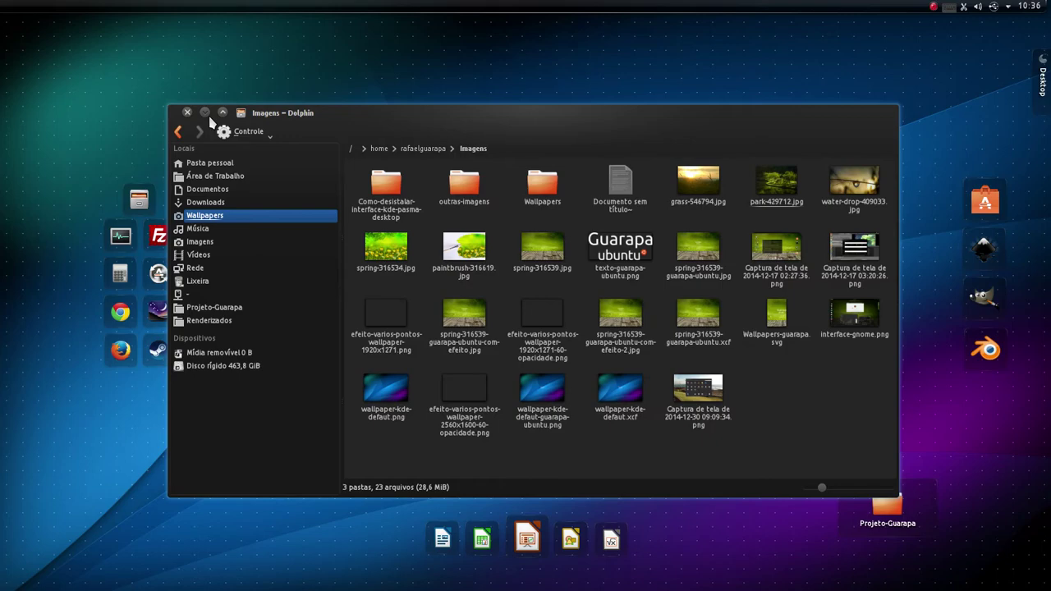
Minimize Dolphin, open System Settings (Configurações do Sistema) and move its window to the middle of the desktop.
{"action": "left_click", "coordinate": [205, 113]}
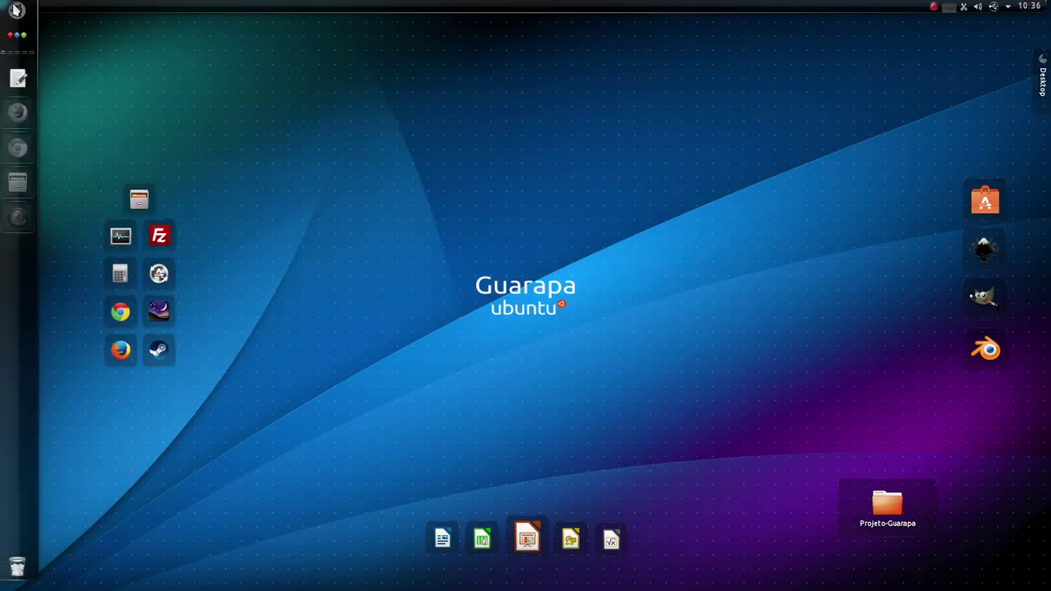
{"action": "left_click", "coordinate": [15, 11]}
{"action": "left_click", "coordinate": [194, 66]}
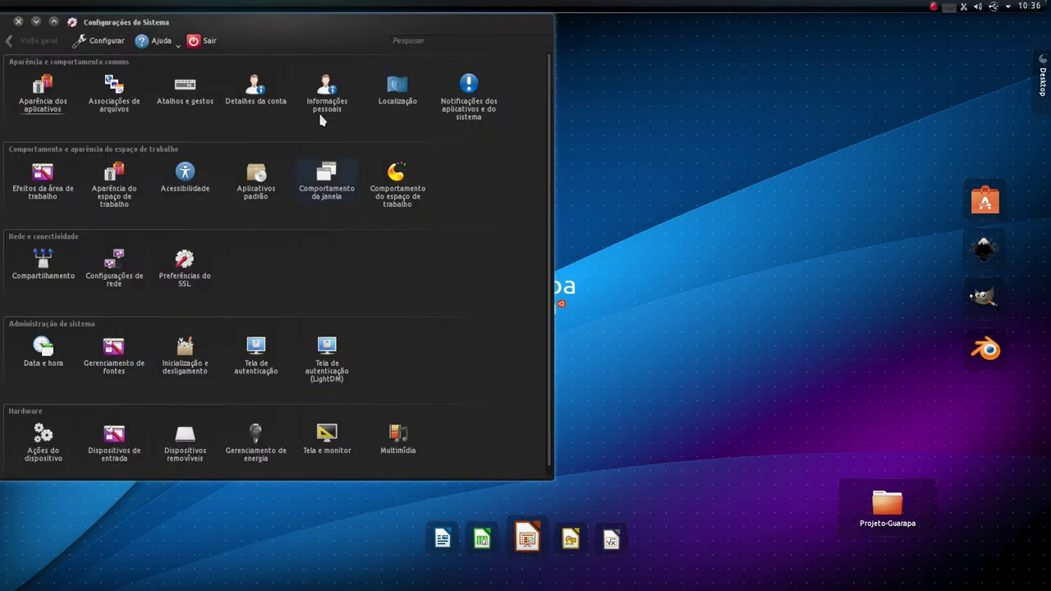
{"action": "left_click_drag", "start_coordinate": [347, 28], "coordinate": [605, 69]}
{"action": "left_click_drag", "start_coordinate": [592, 72], "coordinate": [578, 124]}
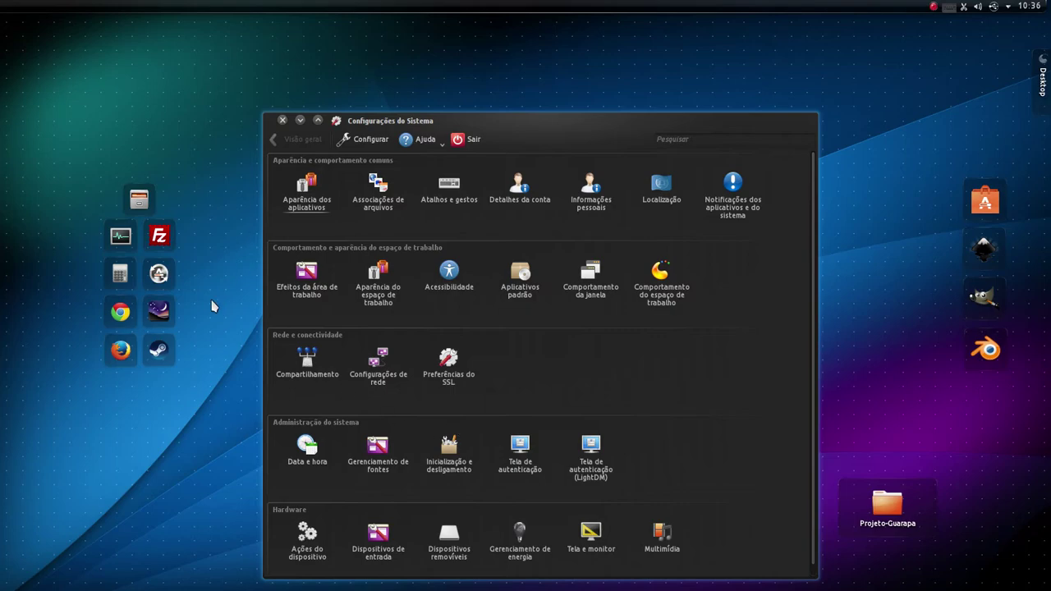
Bring the Dolphin Imagens window to the front, shift it slightly and minimize it again.
{"action": "mouse_move", "coordinate": [302, 206]}
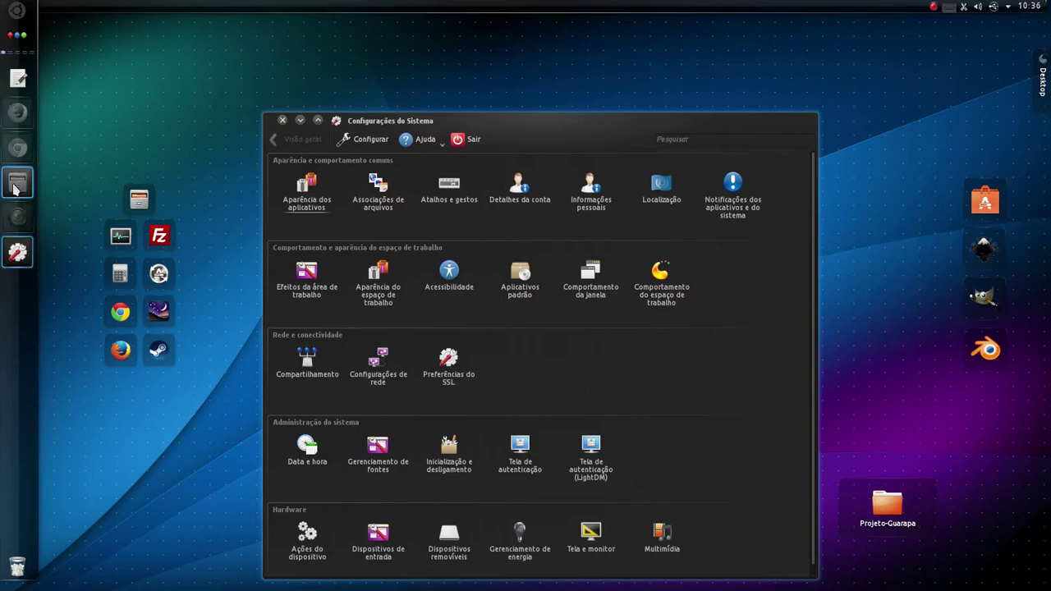
{"action": "left_click", "coordinate": [14, 189]}
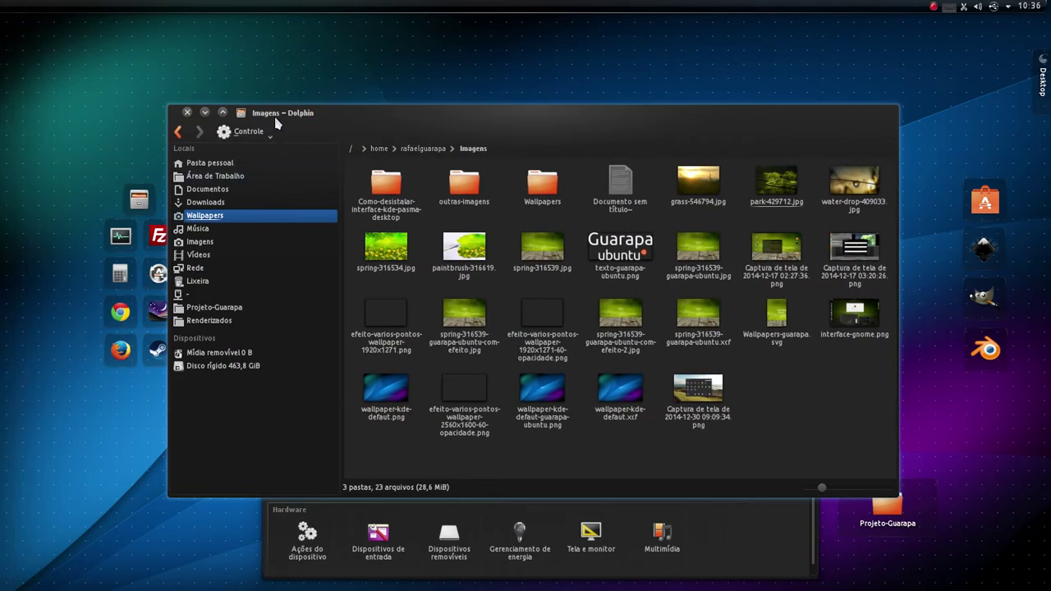
{"action": "mouse_move", "coordinate": [276, 122]}
{"action": "left_mouse_down"}
{"action": "mouse_move", "coordinate": [288, 106]}
{"action": "mouse_move", "coordinate": [307, 118]}
{"action": "mouse_move", "coordinate": [270, 122]}
{"action": "left_mouse_up"}
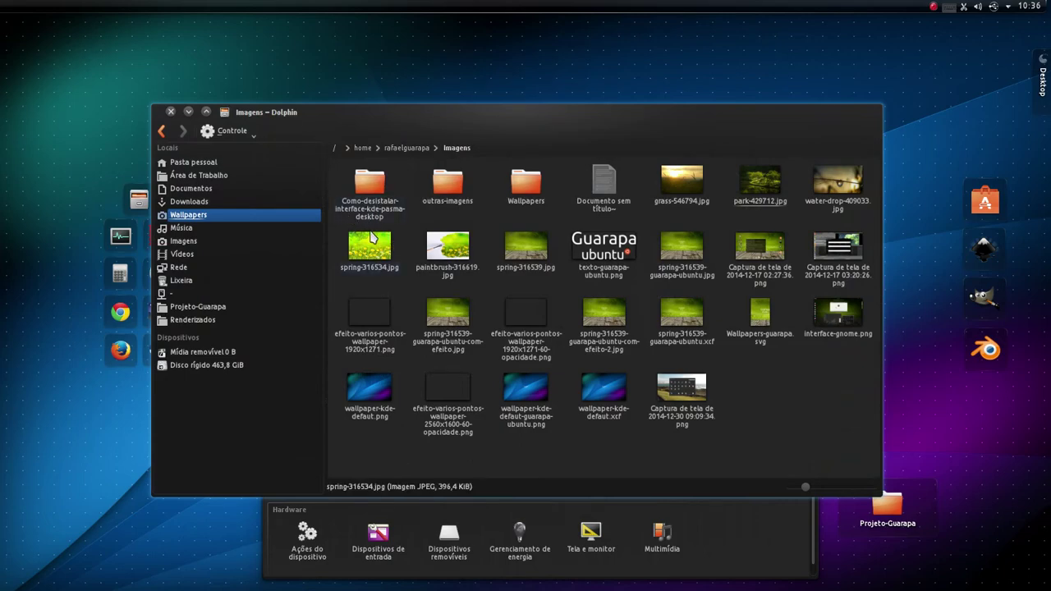
{"action": "left_click", "coordinate": [189, 112]}
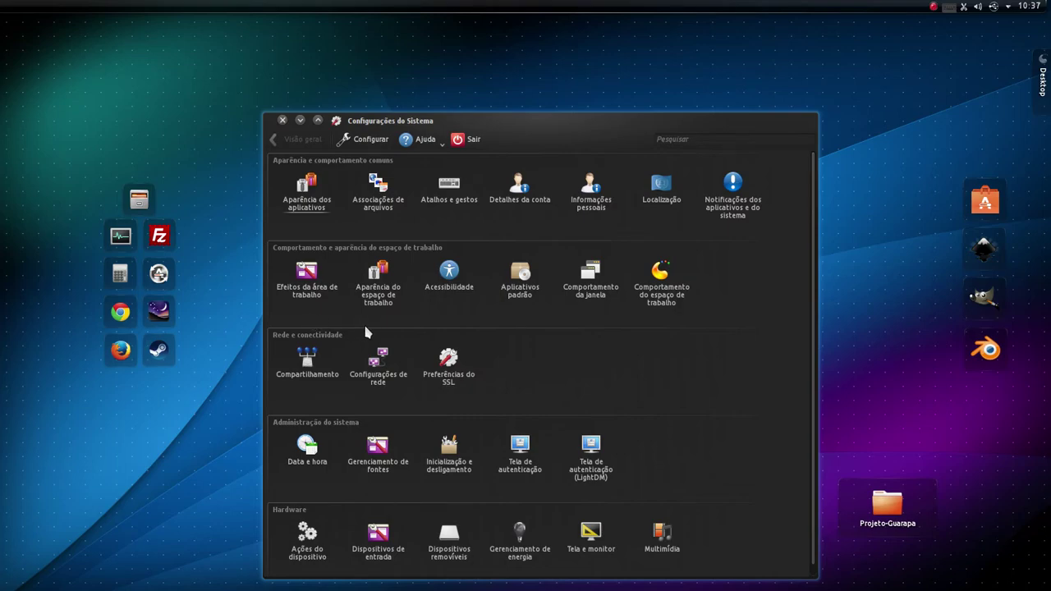
Open the workspace appearance settings (Aparência do espaço de trabalho) and browse the available window decorations.
{"action": "mouse_move", "coordinate": [388, 311]}
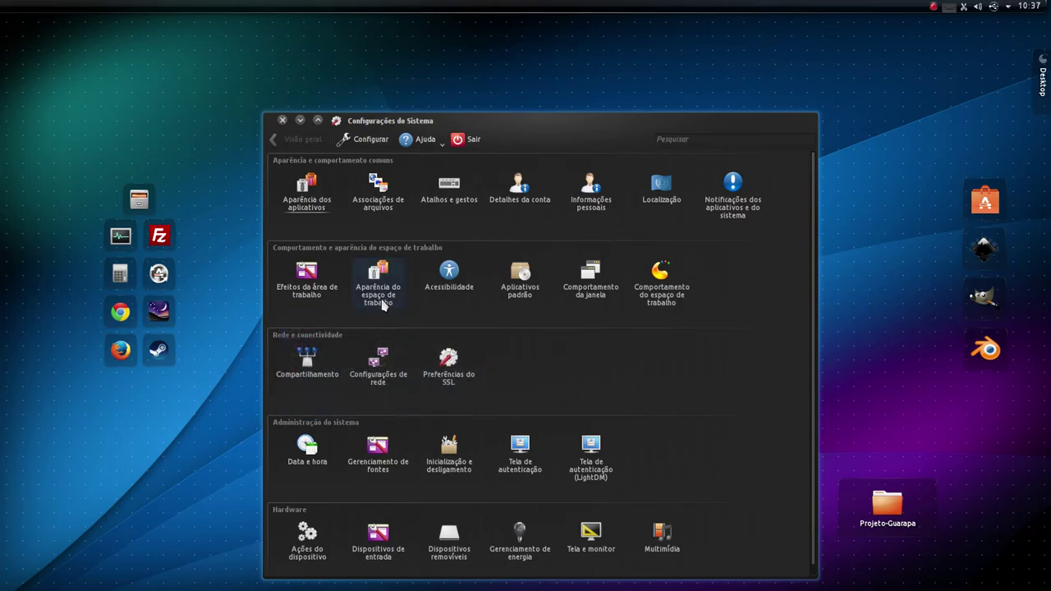
{"action": "left_click", "coordinate": [387, 314]}
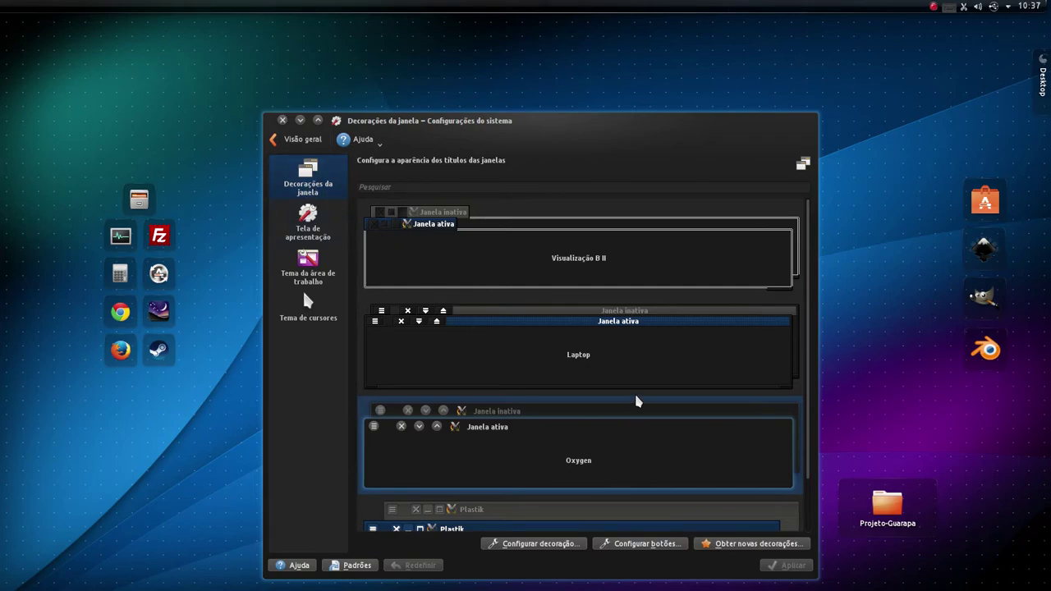
{"action": "scroll", "coordinate": [636, 397], "scroll_direction": "down", "scroll_amount": 1}
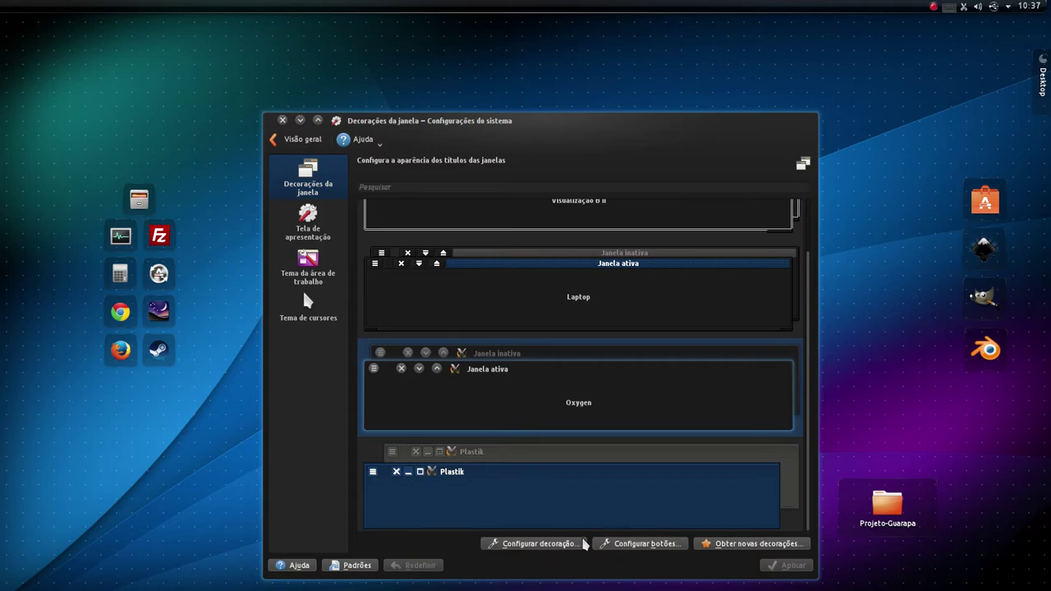
Set the title alignment (Alinhamento do título) of the Oxygen window decoration to Centro and confirm.
{"action": "left_click", "coordinate": [541, 544]}
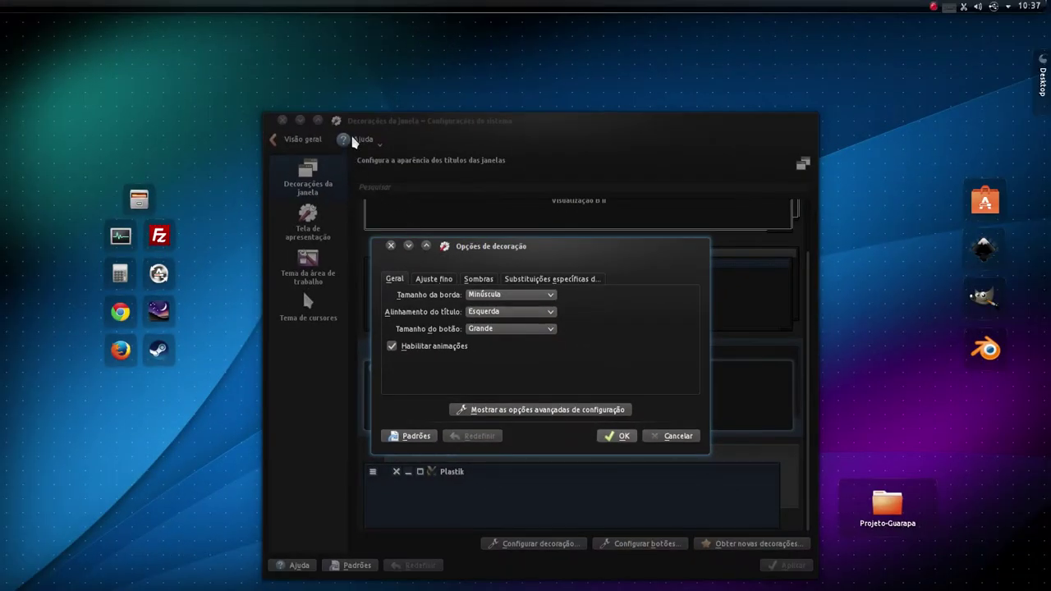
{"action": "left_click", "coordinate": [485, 313]}
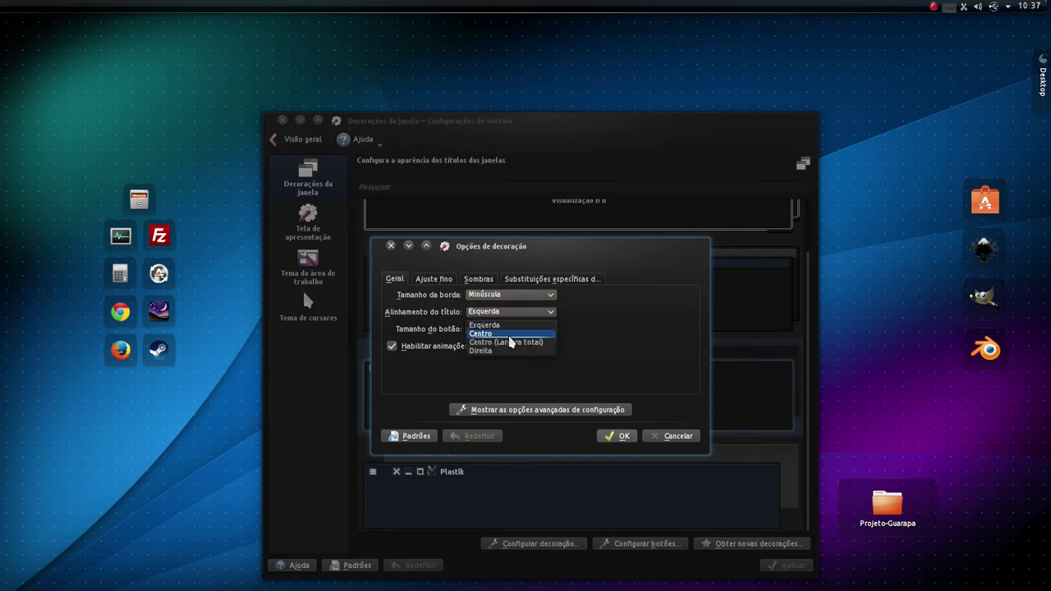
{"action": "left_click", "coordinate": [528, 334]}
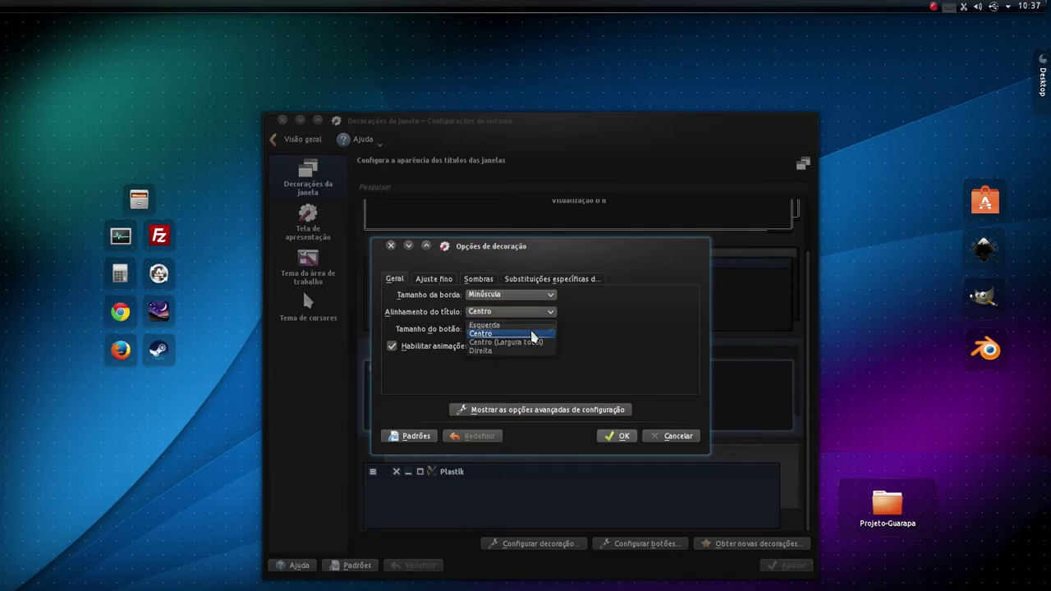
{"action": "left_click", "coordinate": [624, 438]}
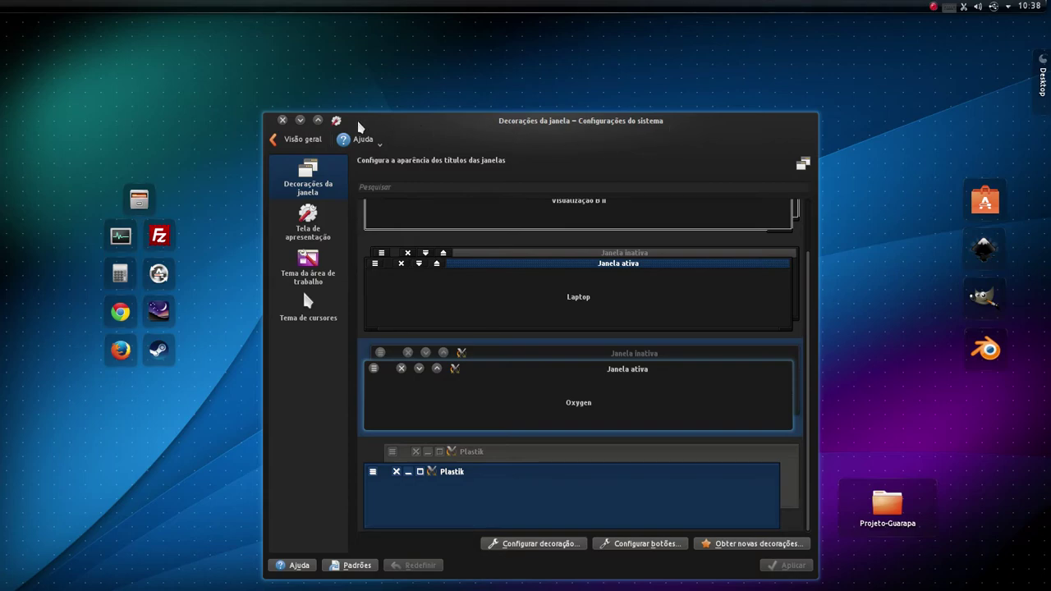
Set the title alignment (Alinhamento do título) of the Oxygen decoration to Esquerda and check the available button sizes (Tamanho do botão).
{"action": "left_click", "coordinate": [563, 543]}
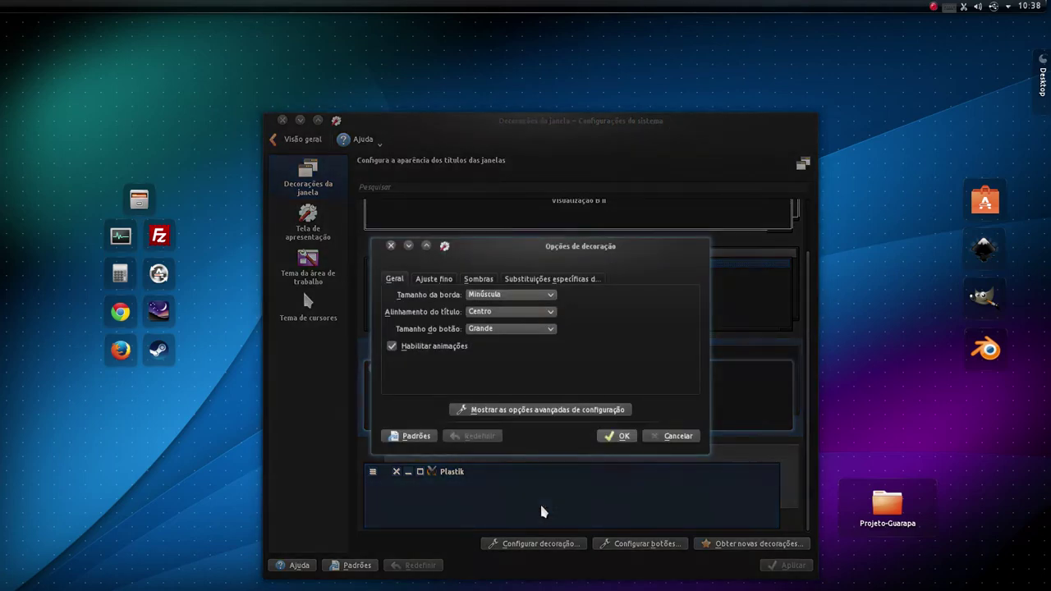
{"action": "left_click", "coordinate": [504, 316]}
{"action": "left_click", "coordinate": [503, 325]}
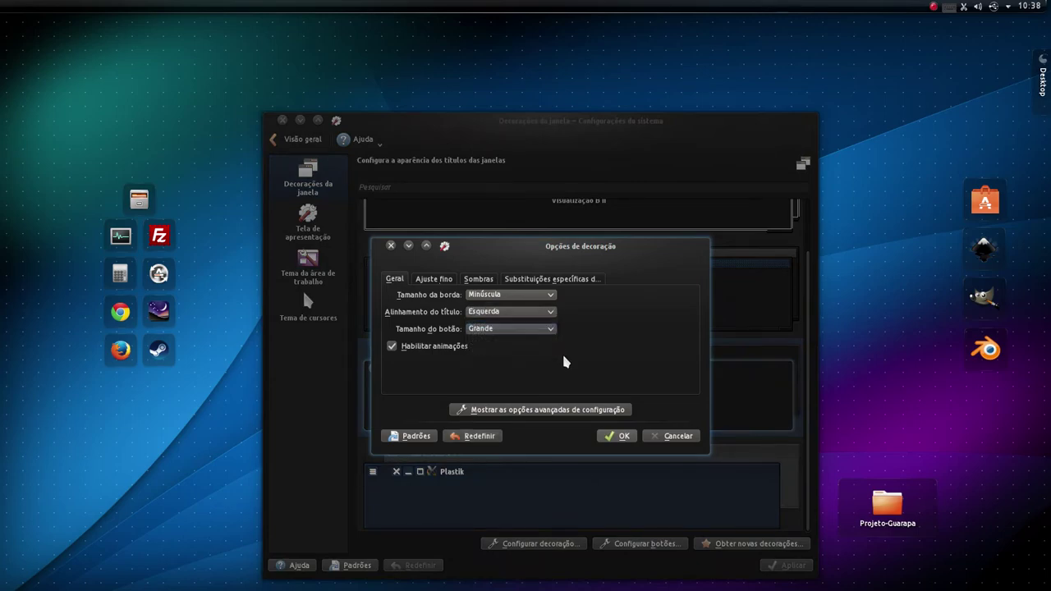
{"action": "left_click", "coordinate": [480, 332]}
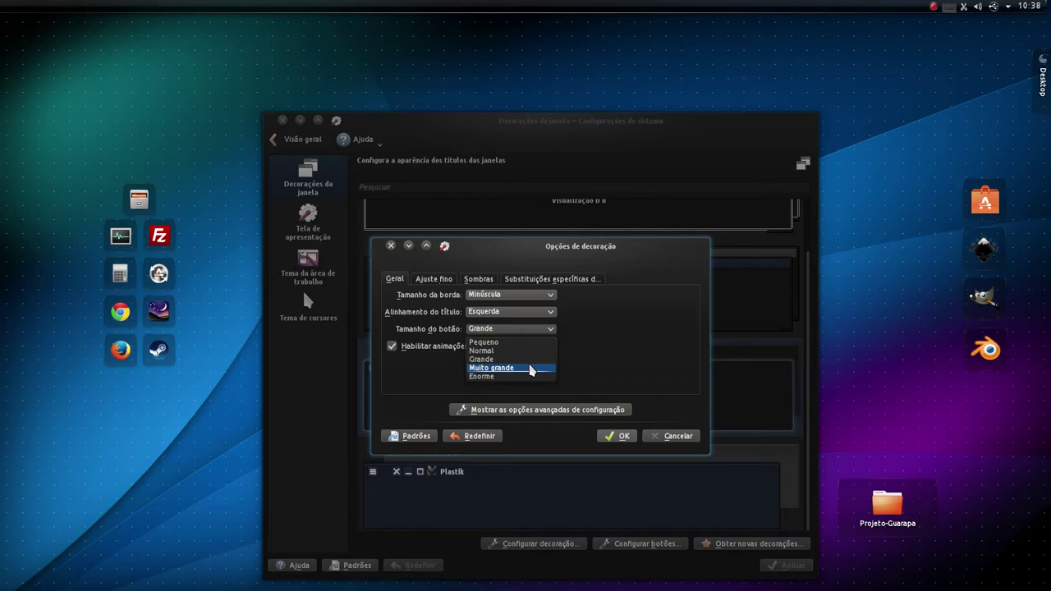
{"action": "key", "text": "Escape"}
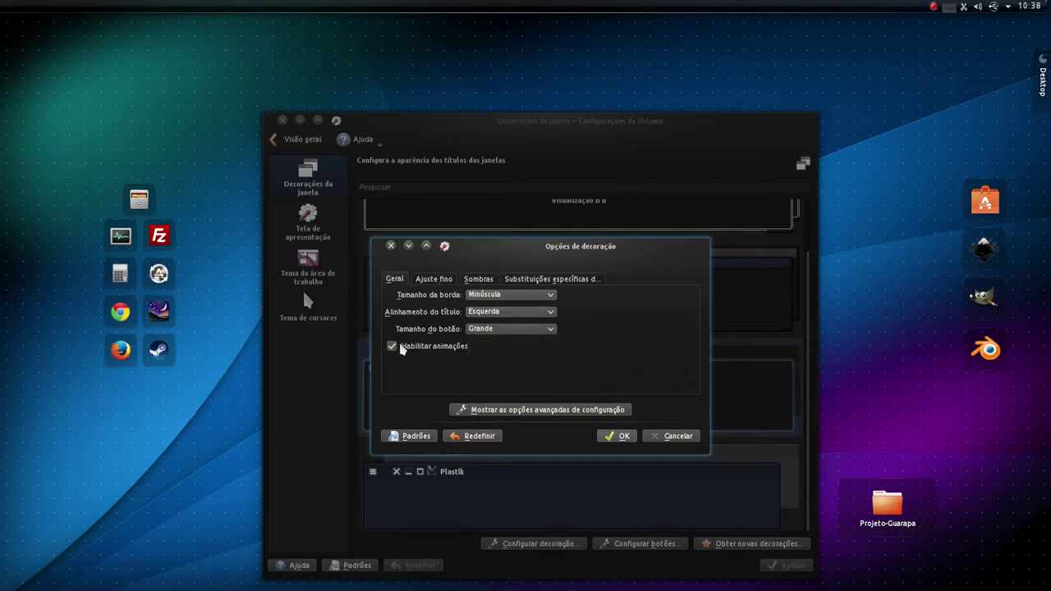
Review the Ajuste fino and Sombras options of the Oxygen decoration and confirm the decoration options.
{"action": "left_click", "coordinate": [435, 280]}
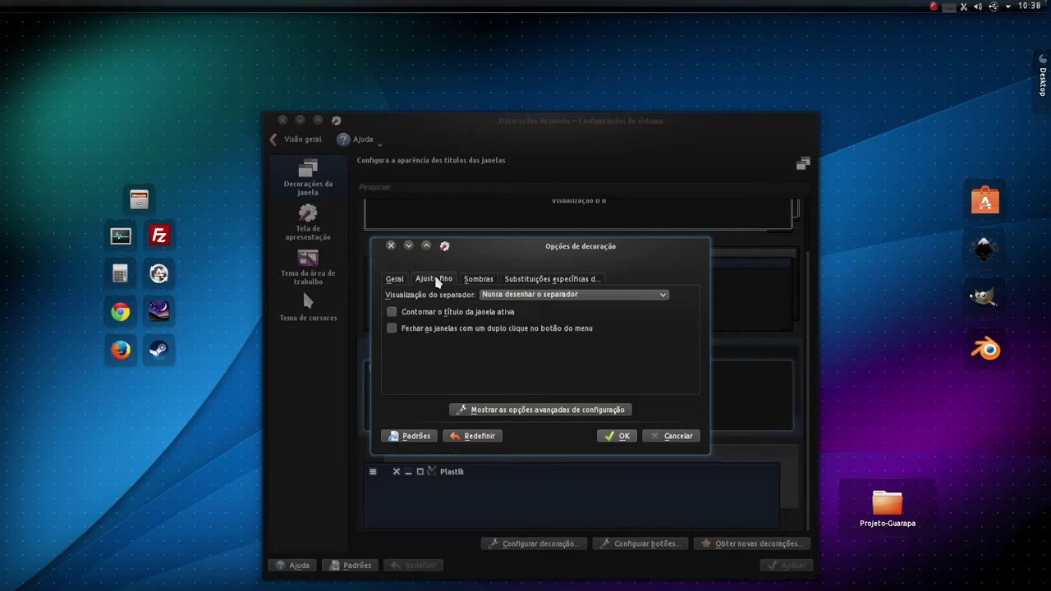
{"action": "left_click", "coordinate": [473, 282]}
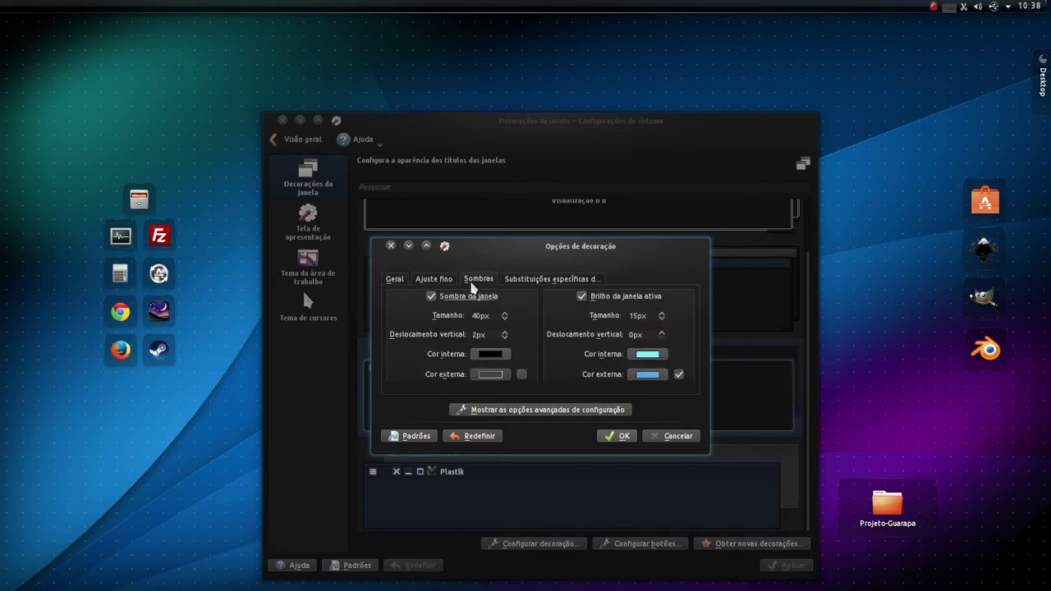
{"action": "left_click", "coordinate": [538, 286]}
{"action": "left_click", "coordinate": [423, 287]}
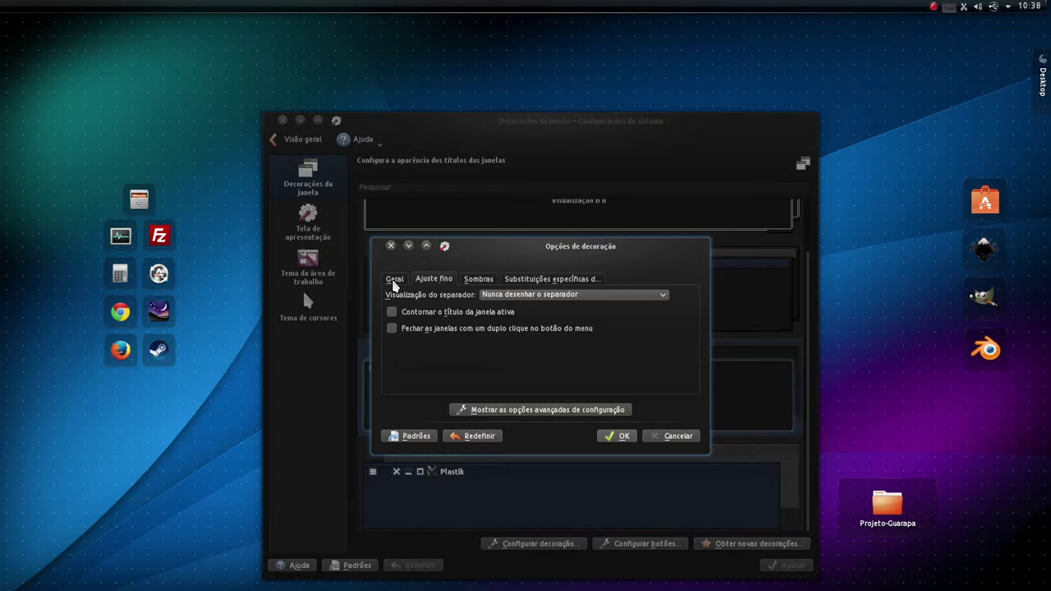
{"action": "left_click", "coordinate": [394, 281]}
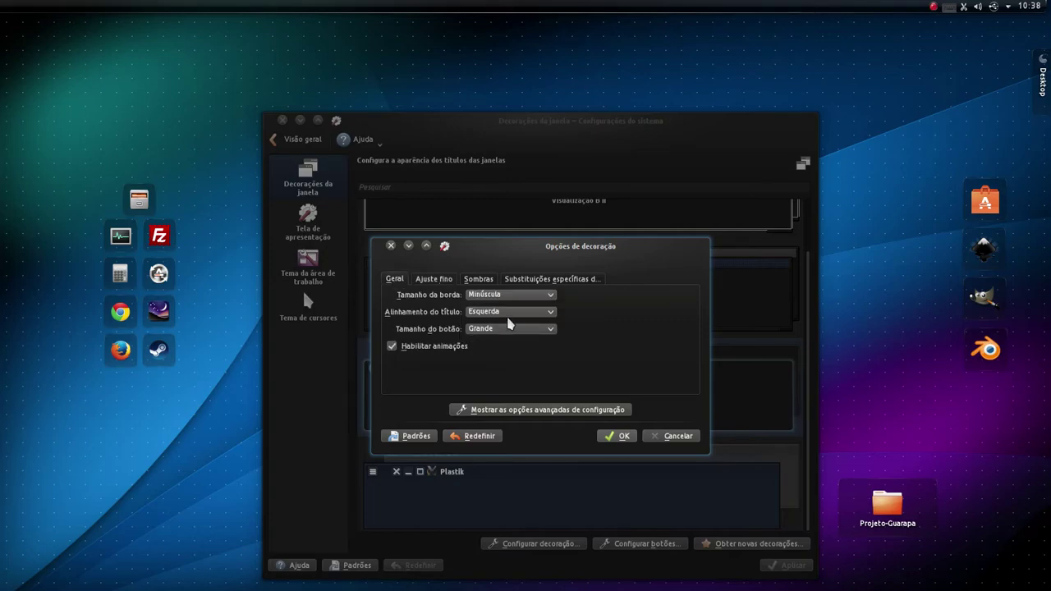
{"action": "left_click", "coordinate": [622, 438]}
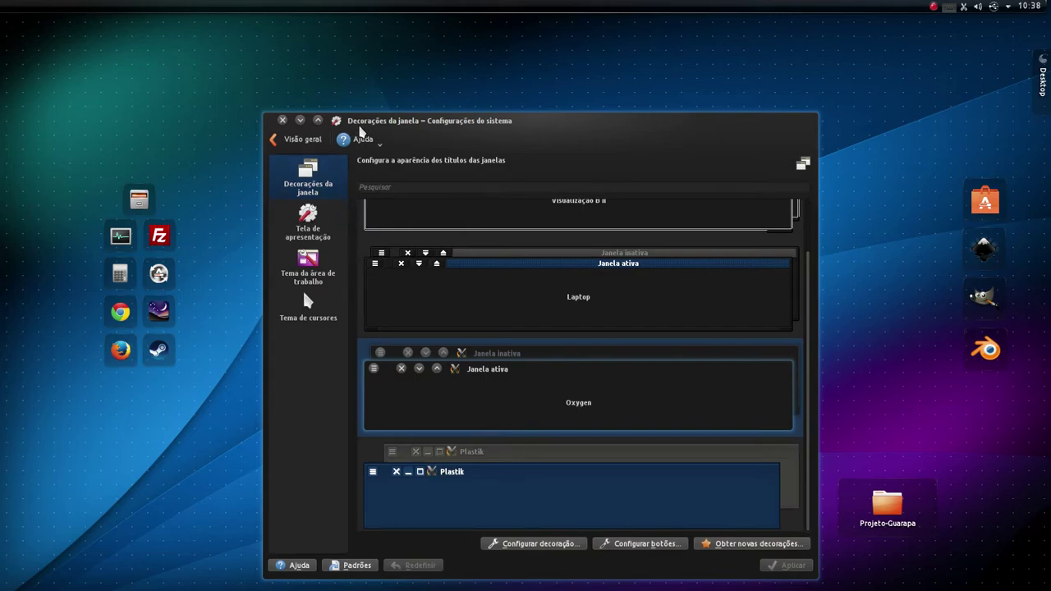
Add the Ajuda button to the title bar between the minimize and maximize buttons and apply the decoration changes.
{"action": "left_click", "coordinate": [654, 546]}
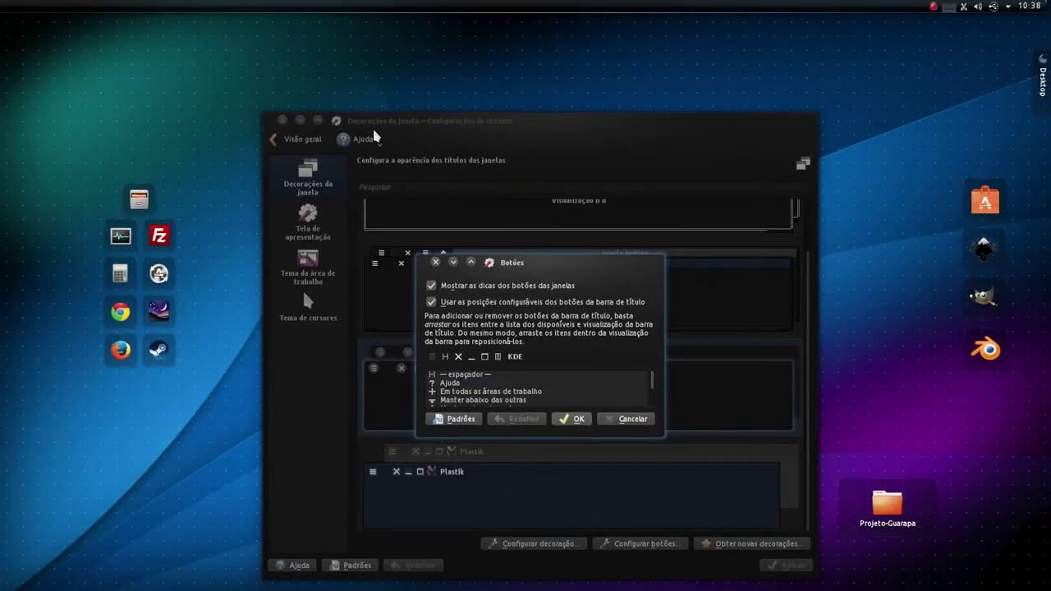
{"action": "left_click_drag", "start_coordinate": [454, 383], "coordinate": [483, 361]}
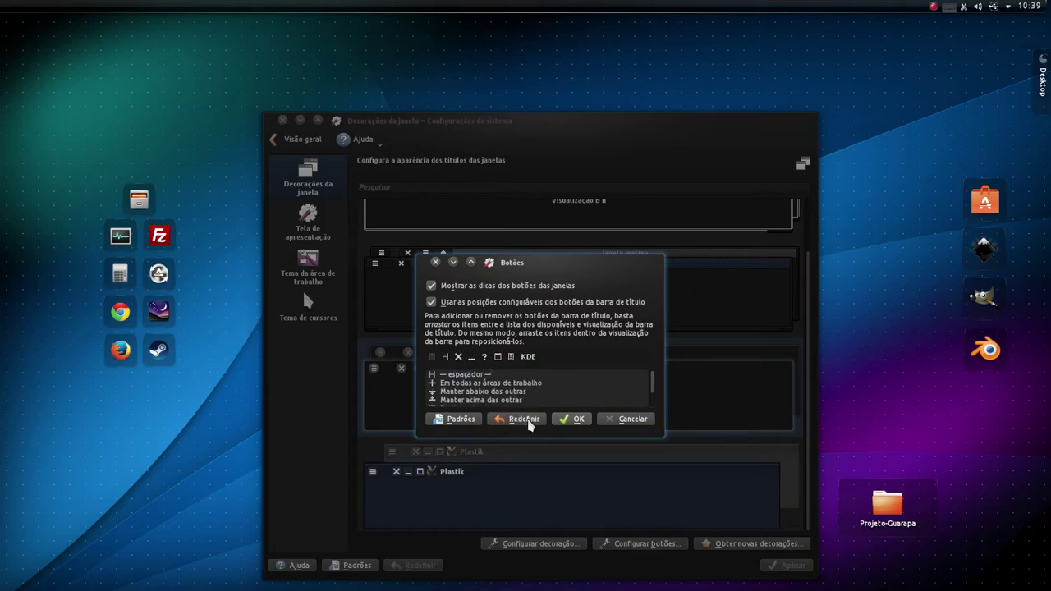
{"action": "left_click", "coordinate": [577, 420]}
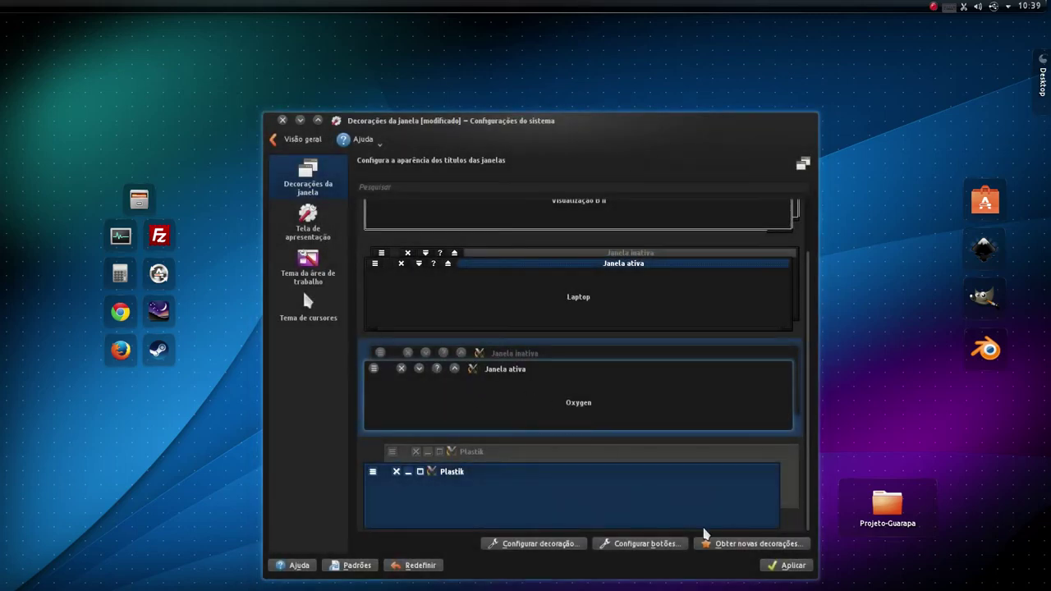
{"action": "left_click", "coordinate": [790, 567]}
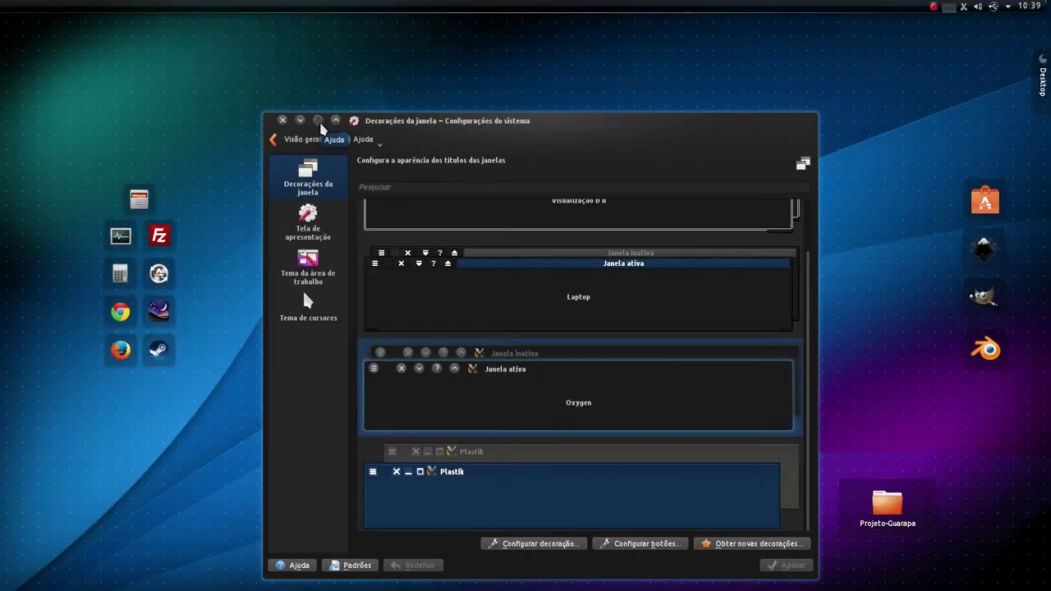
Take the Ajuda button off the title bar, then add and remove the Em todas as áreas de trabalho button in its place.
{"action": "left_click", "coordinate": [629, 546]}
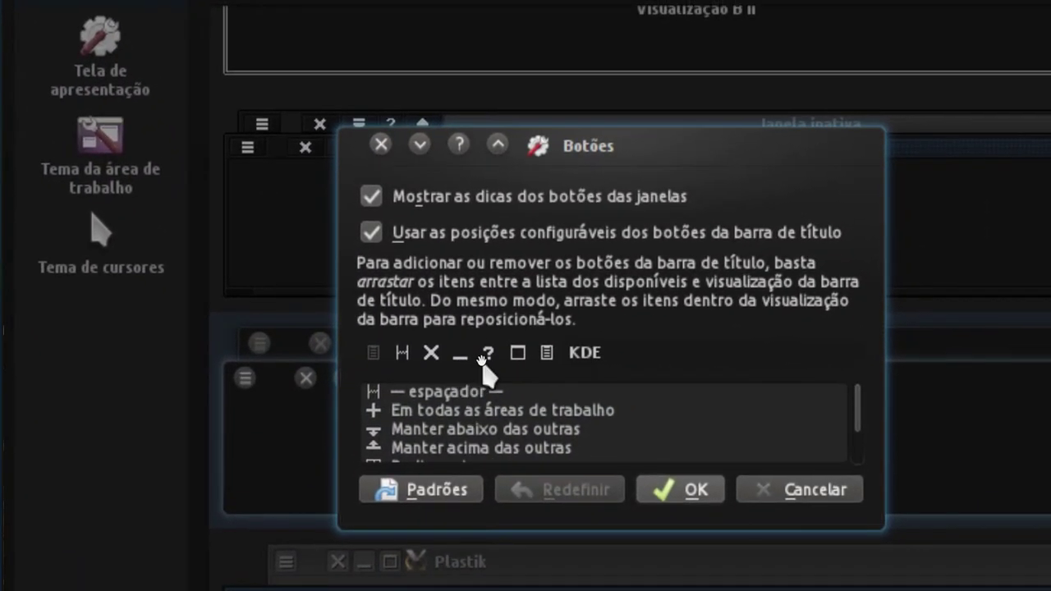
{"action": "left_click_drag", "start_coordinate": [483, 359], "coordinate": [486, 388]}
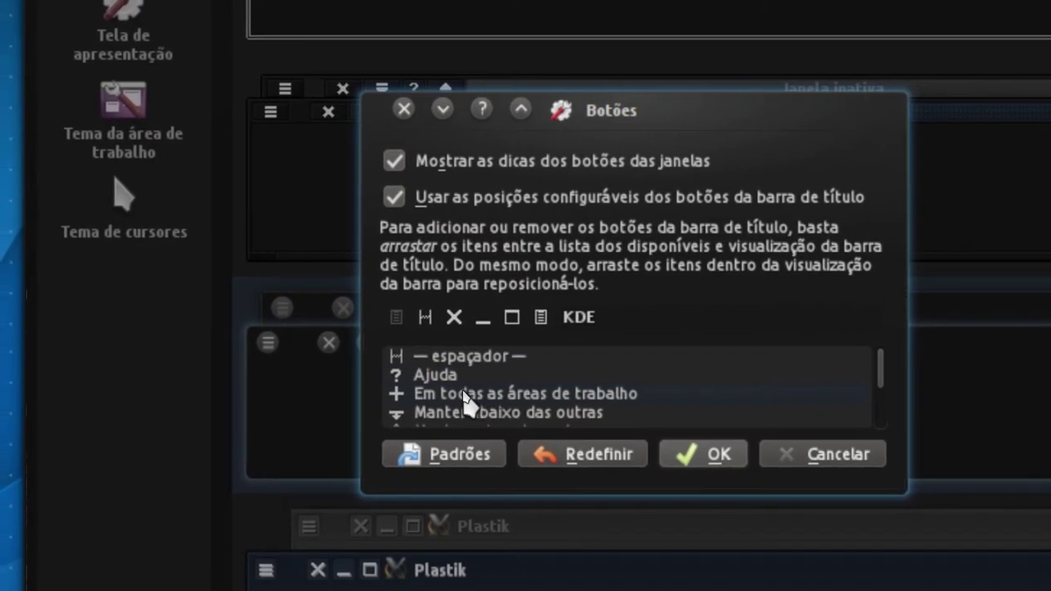
{"action": "left_click_drag", "start_coordinate": [469, 403], "coordinate": [483, 362]}
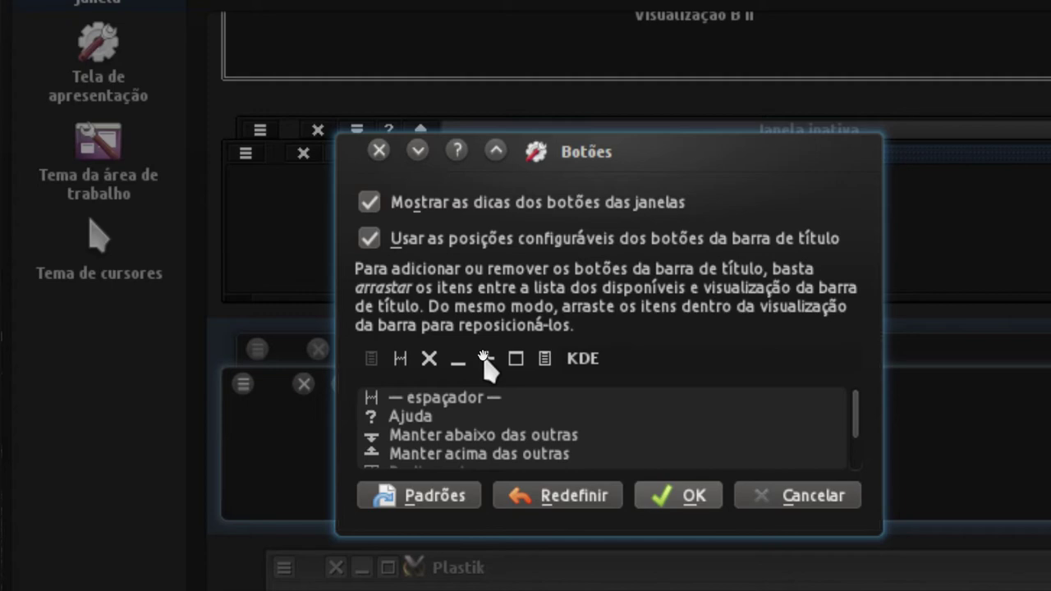
{"action": "left_click_drag", "start_coordinate": [487, 362], "coordinate": [503, 435]}
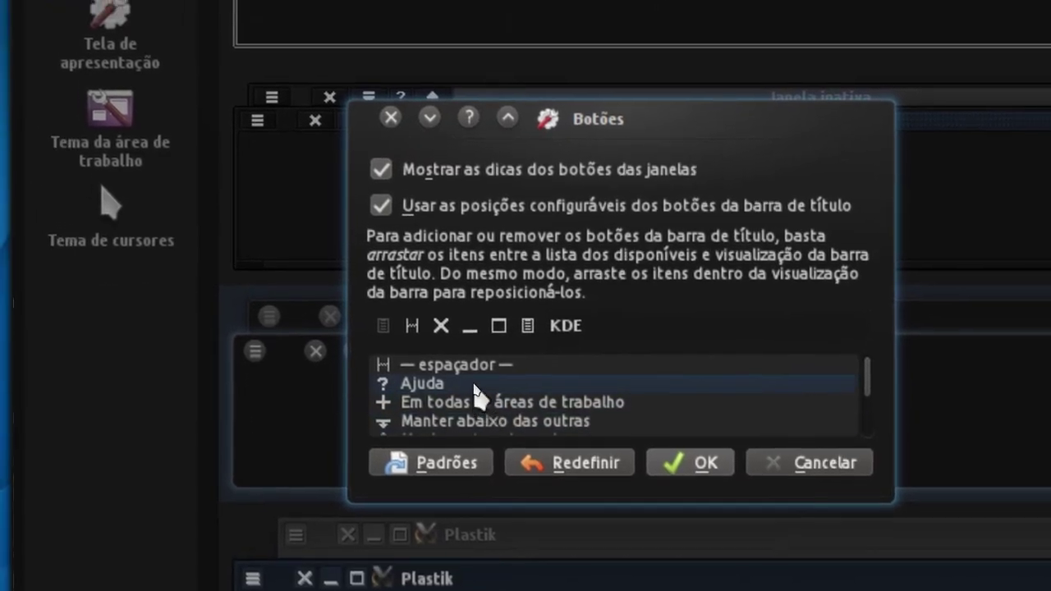
{"action": "left_click_drag", "start_coordinate": [442, 379], "coordinate": [448, 340]}
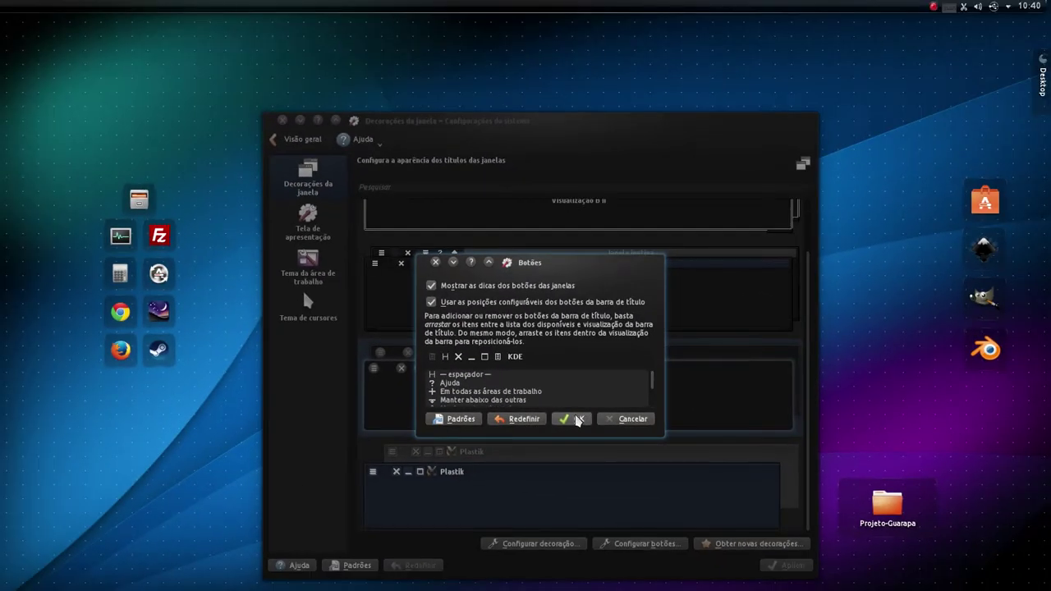
Look through the remaining available title bar buttons, confirm the layout without Ajuda and apply it.
{"action": "scroll", "coordinate": [493, 398], "scroll_direction": "down", "scroll_amount": 1}
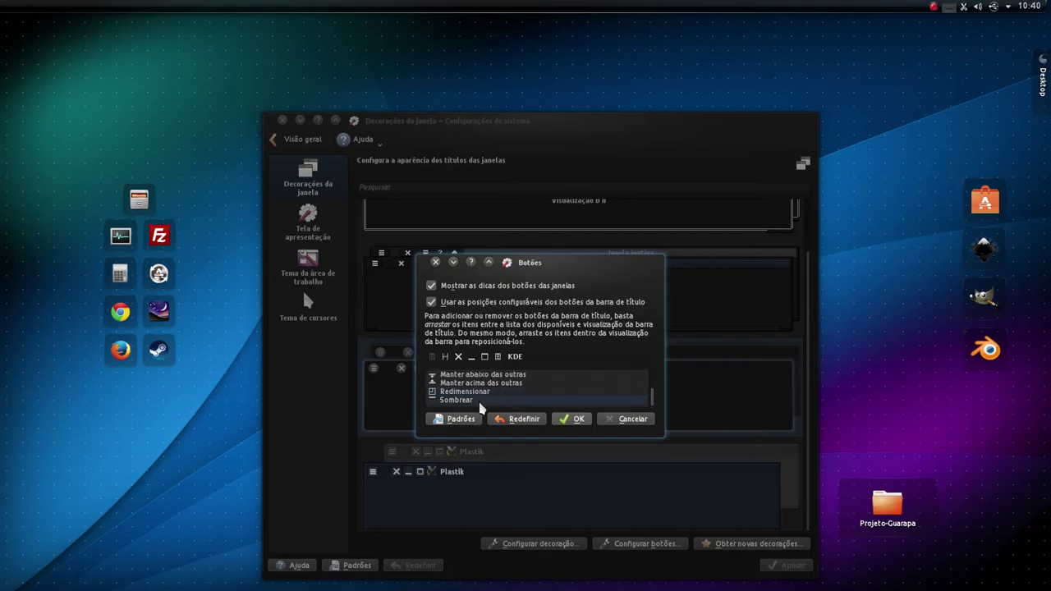
{"action": "scroll", "coordinate": [499, 398], "scroll_direction": "up", "scroll_amount": 1}
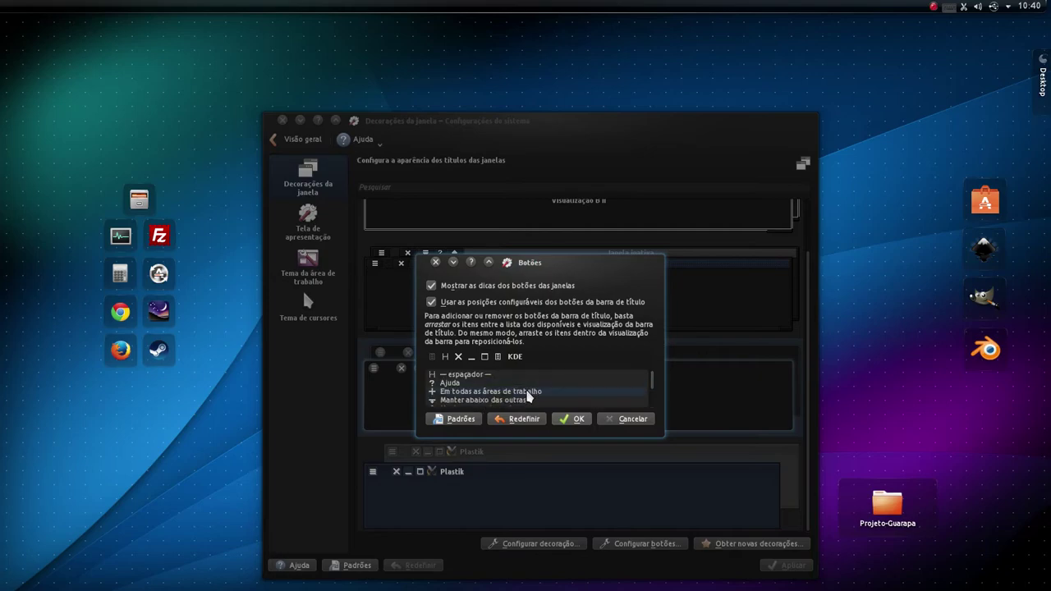
{"action": "left_click", "coordinate": [572, 419]}
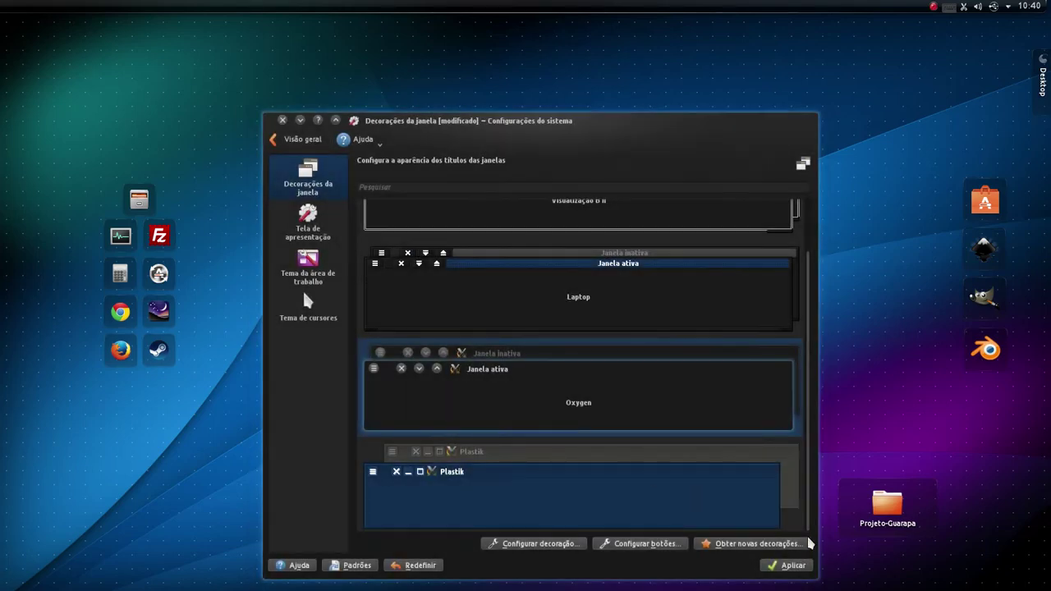
{"action": "left_click", "coordinate": [790, 565]}
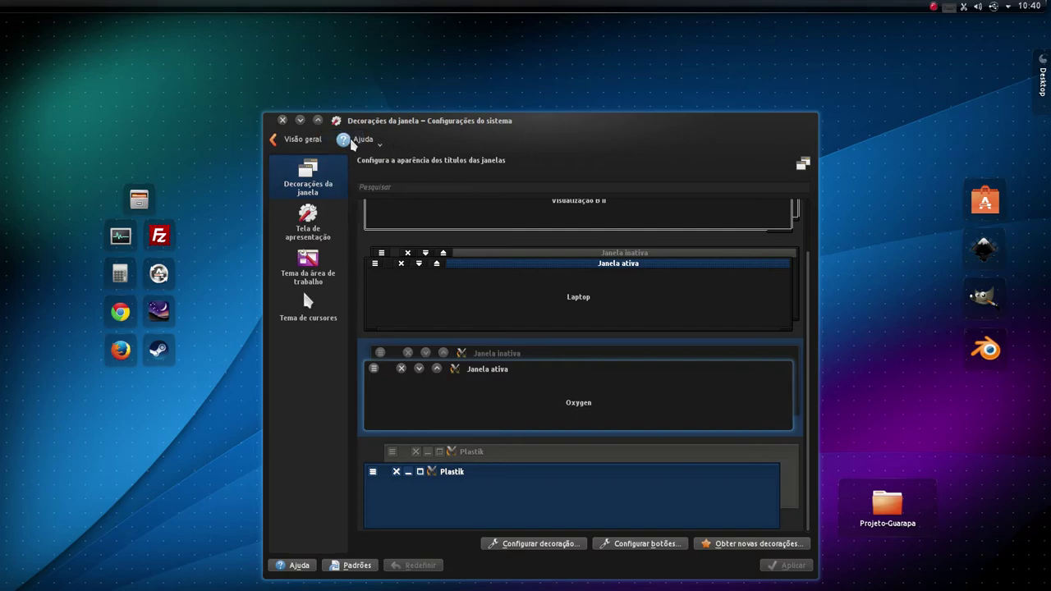
Maximize the System Settings window, show the overview of all open windows, return to System Settings and restore its size on the desktop.
{"action": "left_click", "coordinate": [318, 120]}
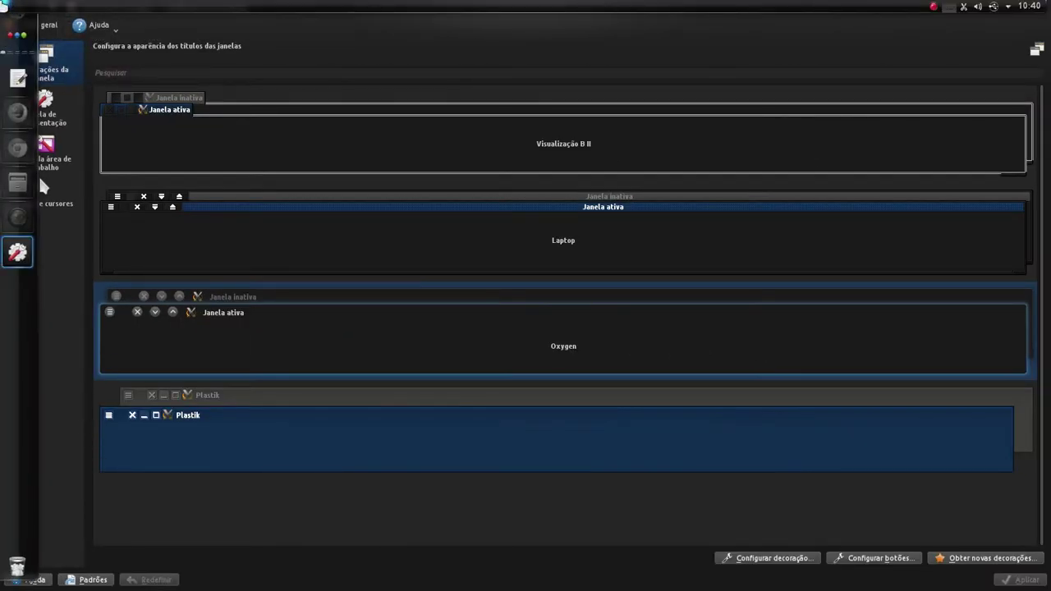
{"action": "mouse_move", "coordinate": [2, 3]}
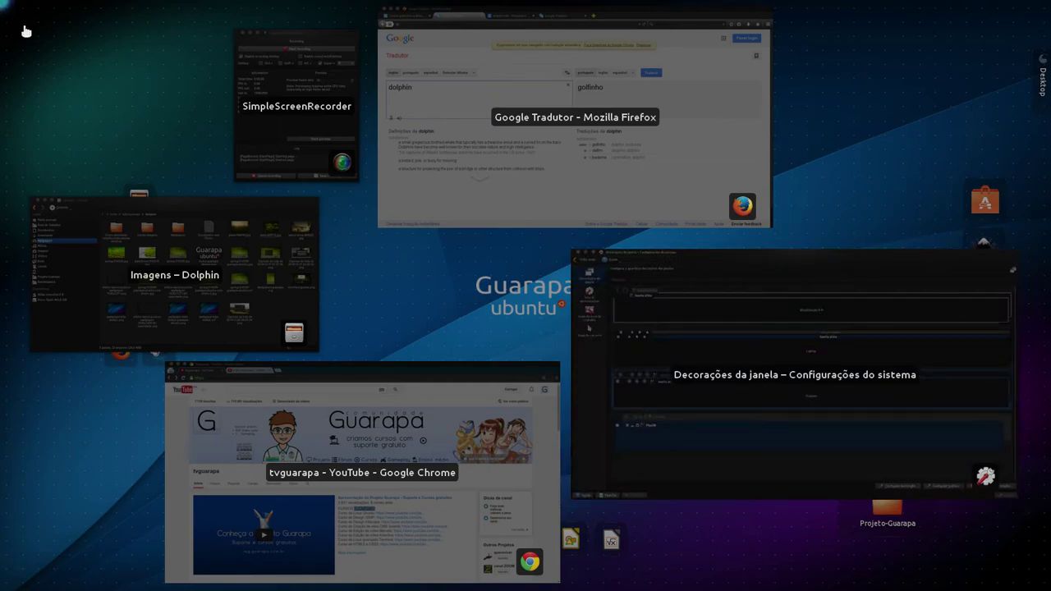
{"action": "left_click", "coordinate": [722, 381]}
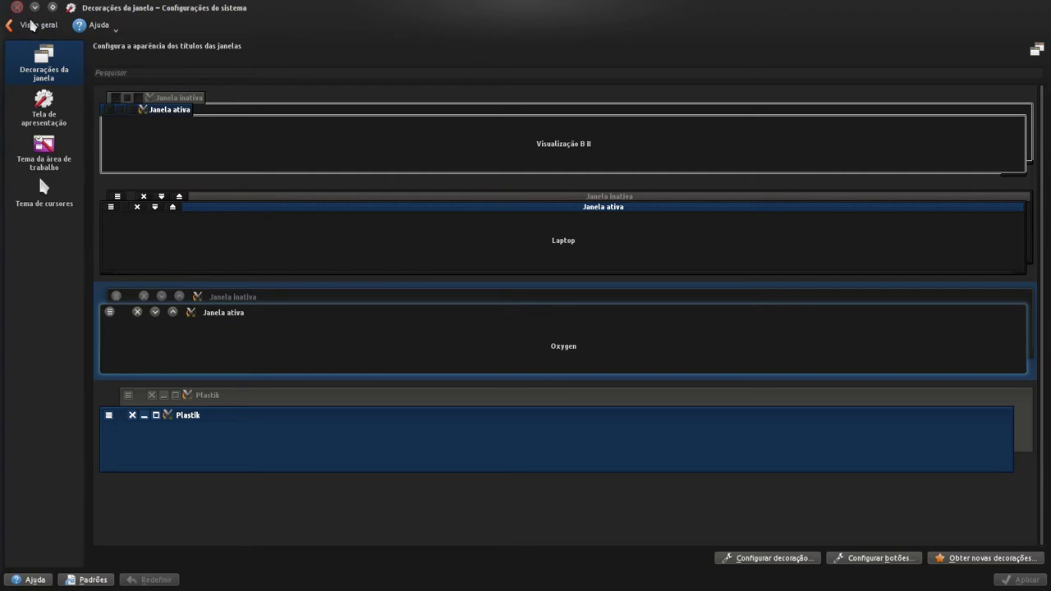
{"action": "mouse_move", "coordinate": [0, 0]}
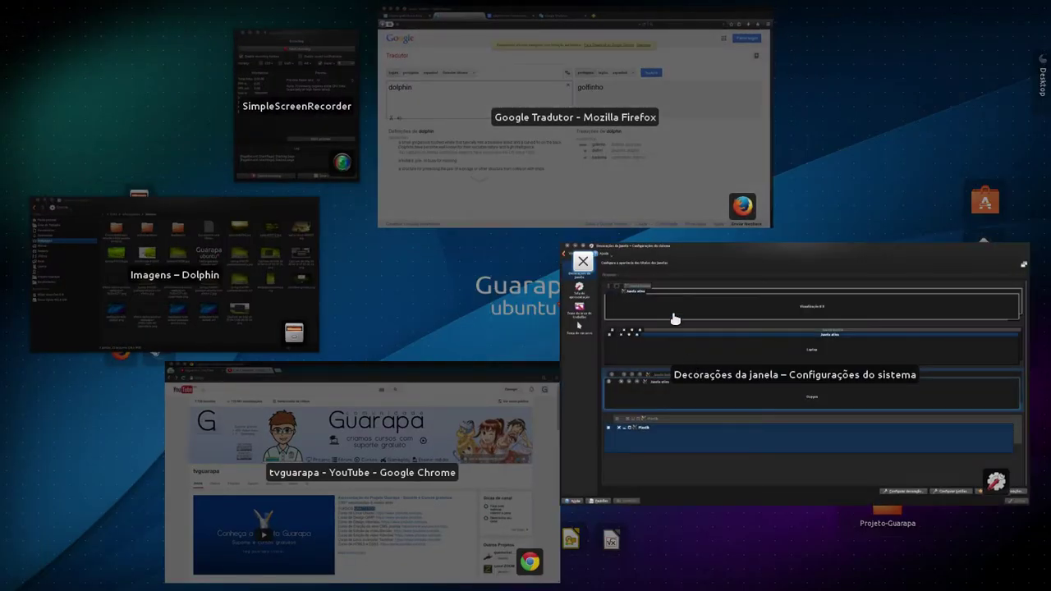
{"action": "left_click", "coordinate": [630, 452]}
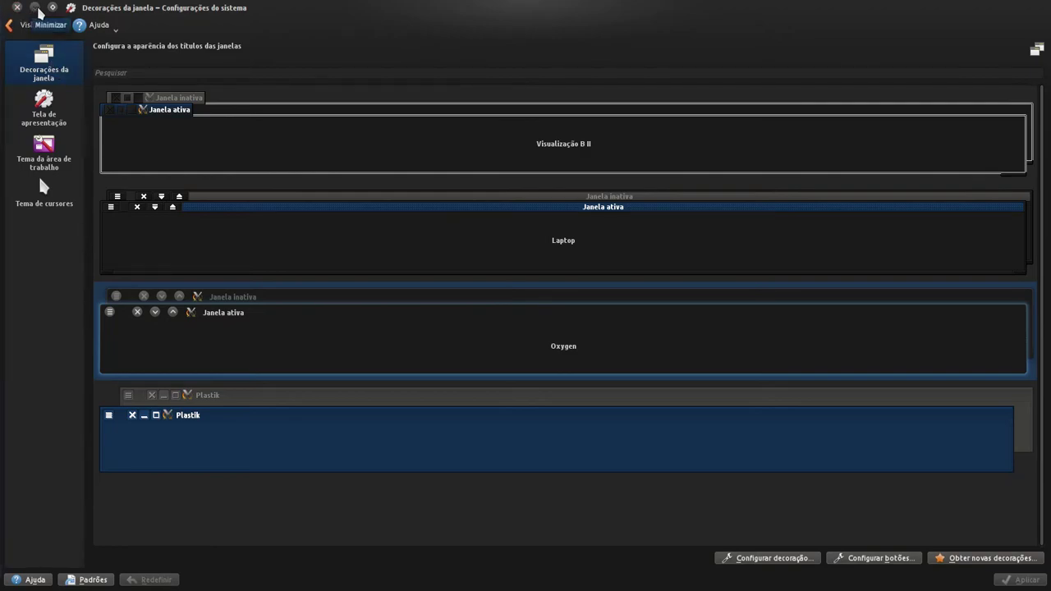
{"action": "left_click_drag", "start_coordinate": [65, 9], "coordinate": [420, 117]}
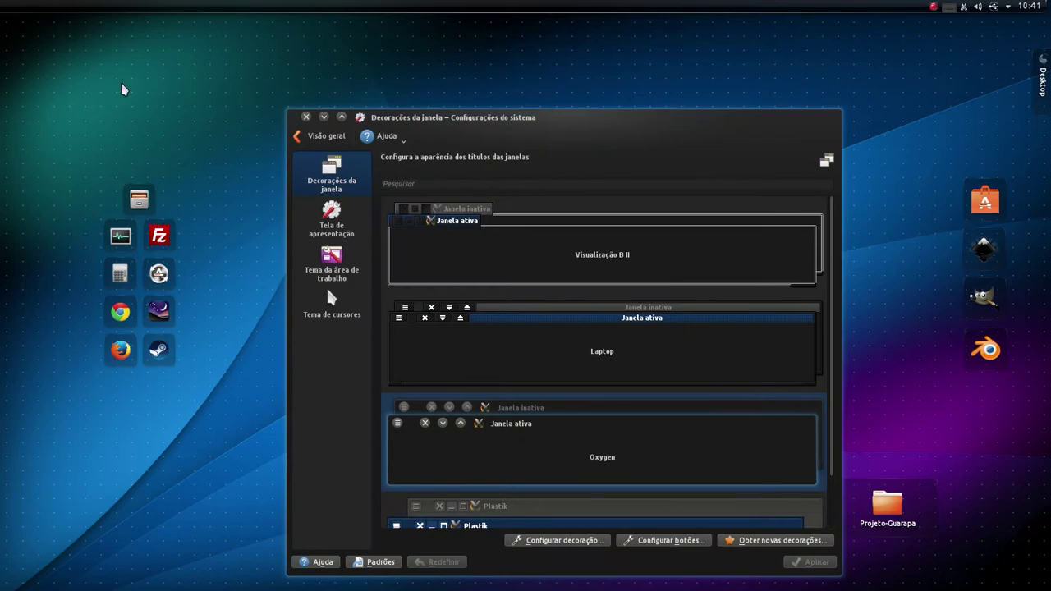
{"action": "mouse_move", "coordinate": [3, 5]}
Examine the splash screen, desktop theme and cursor theme pages, including the theme items under Detalhes of Tema da área de trabalho.
{"action": "left_click", "coordinate": [325, 220]}
{"action": "left_click", "coordinate": [351, 276]}
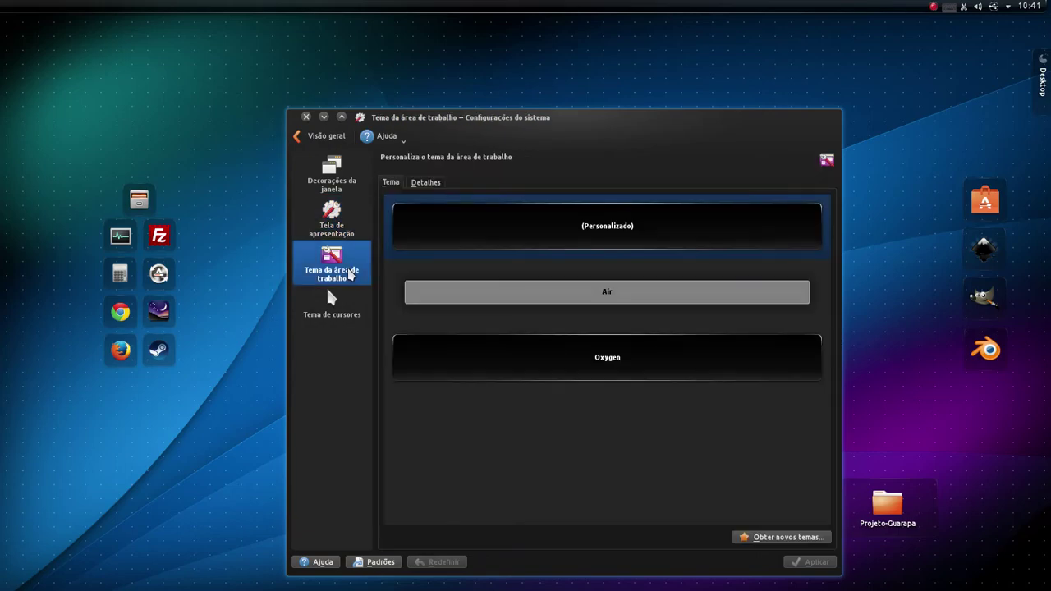
{"action": "left_click", "coordinate": [429, 183]}
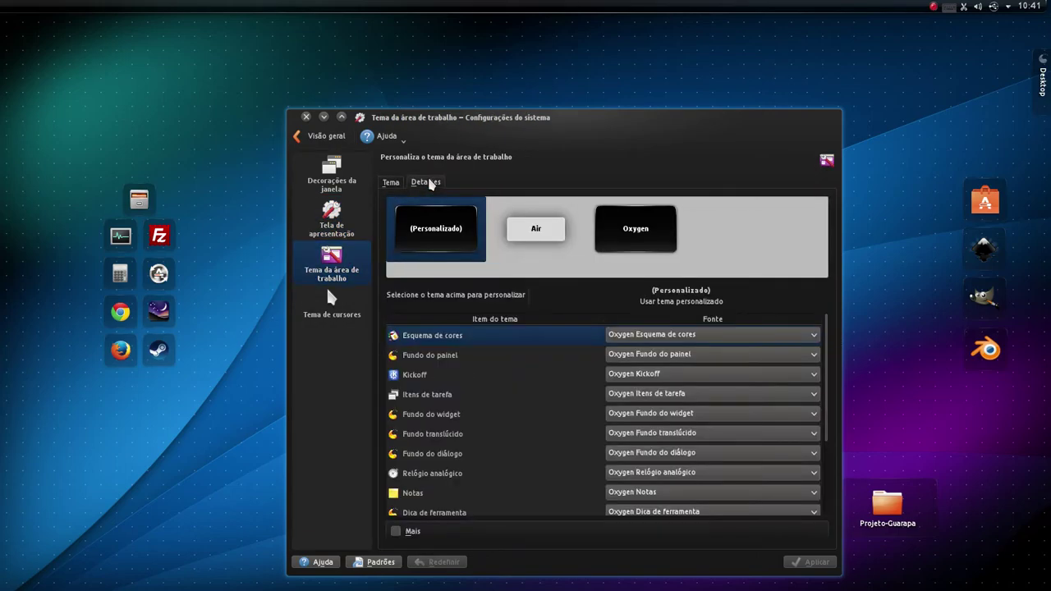
{"action": "left_click_drag", "start_coordinate": [830, 327], "coordinate": [837, 418]}
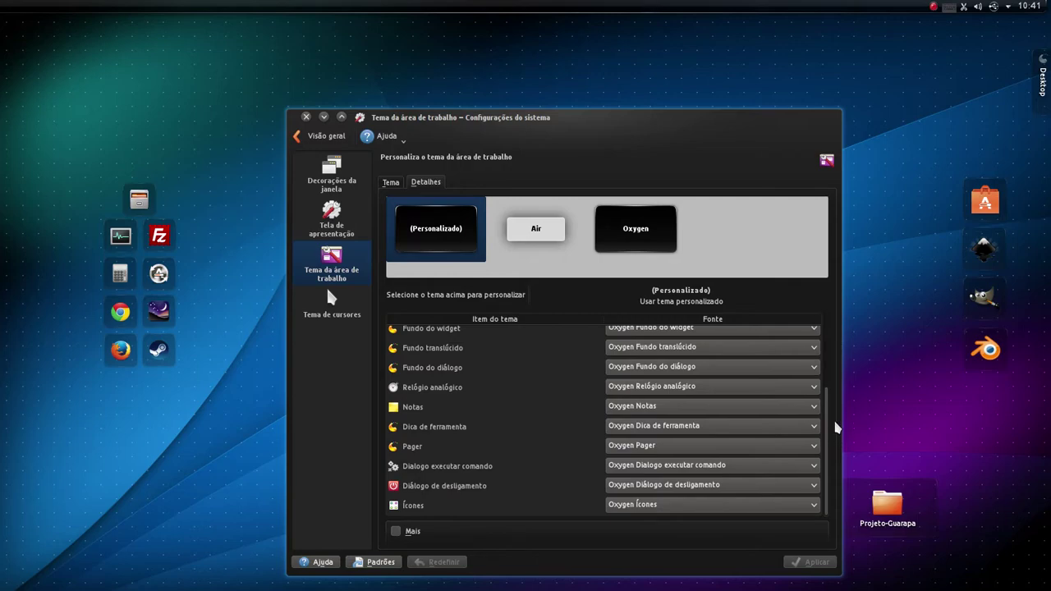
{"action": "left_click_drag", "start_coordinate": [836, 427], "coordinate": [839, 300]}
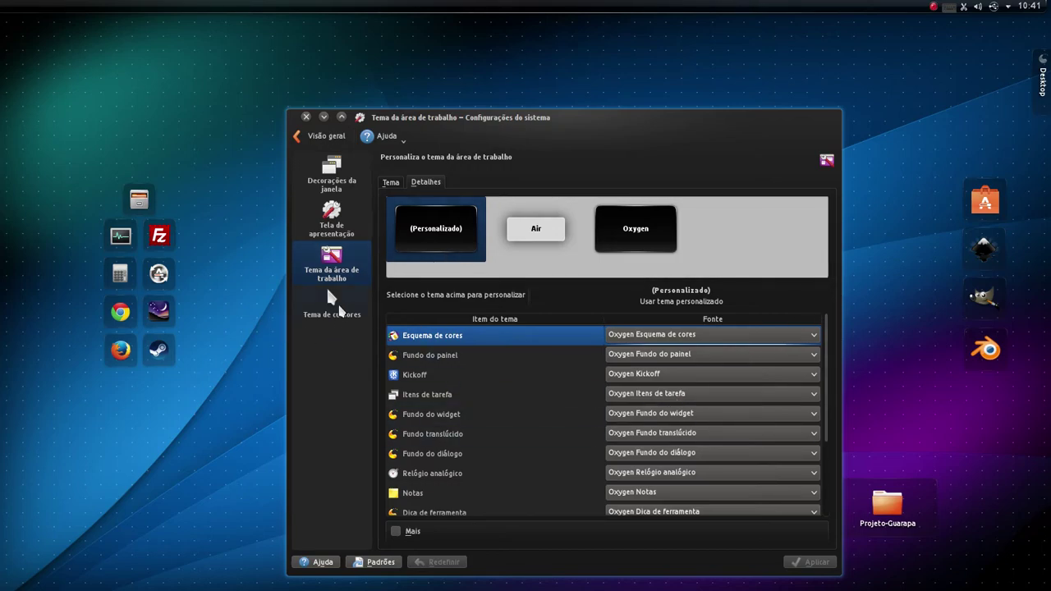
{"action": "left_click", "coordinate": [339, 307]}
Return to the System Settings overview and open the application appearance settings (Aparência dos aplicativos).
{"action": "left_click", "coordinate": [323, 138]}
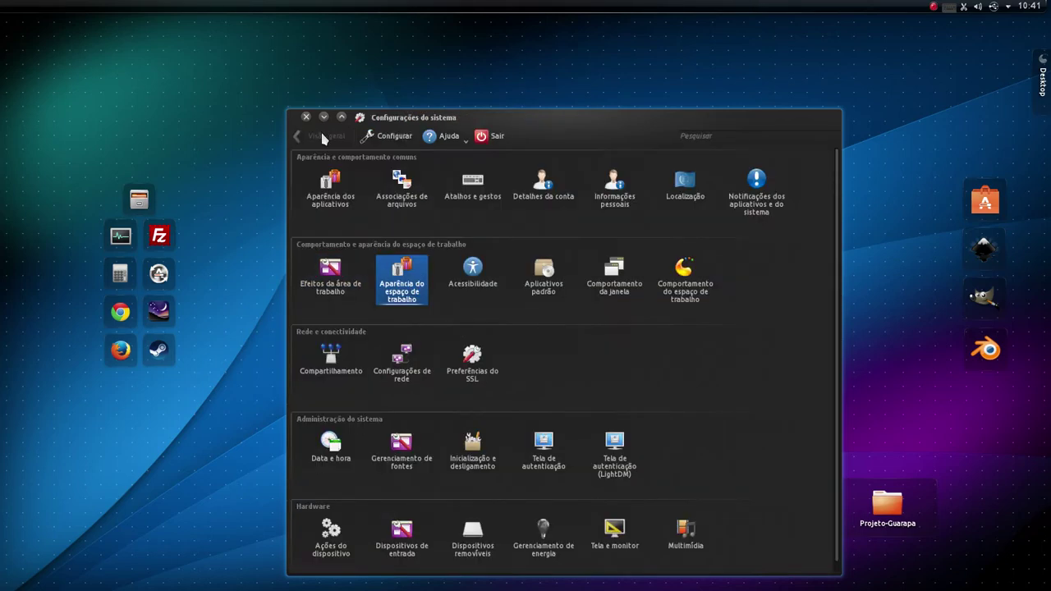
{"action": "mouse_move", "coordinate": [415, 262]}
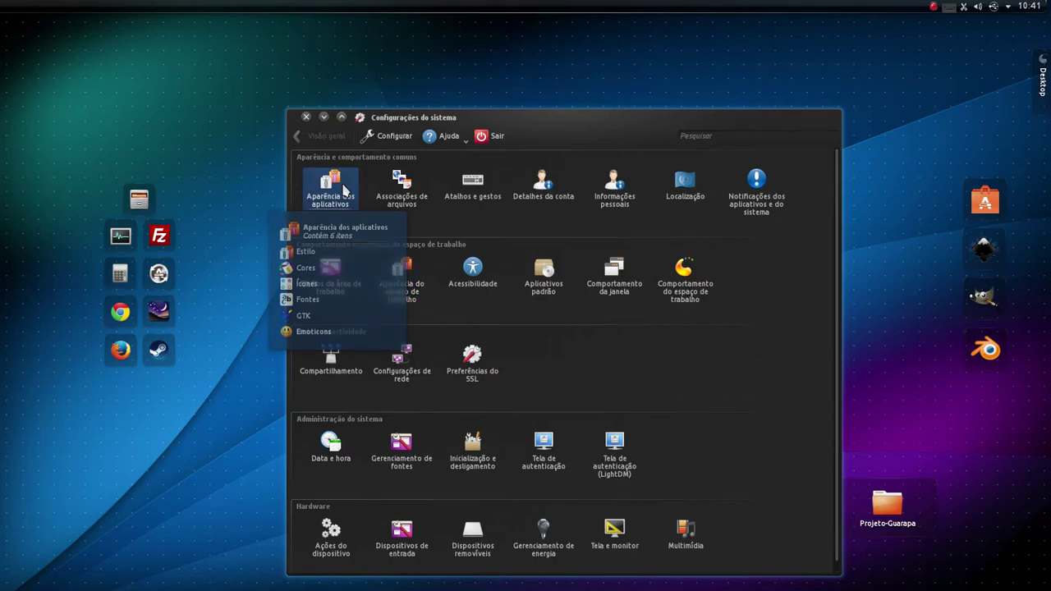
{"action": "left_click", "coordinate": [344, 189]}
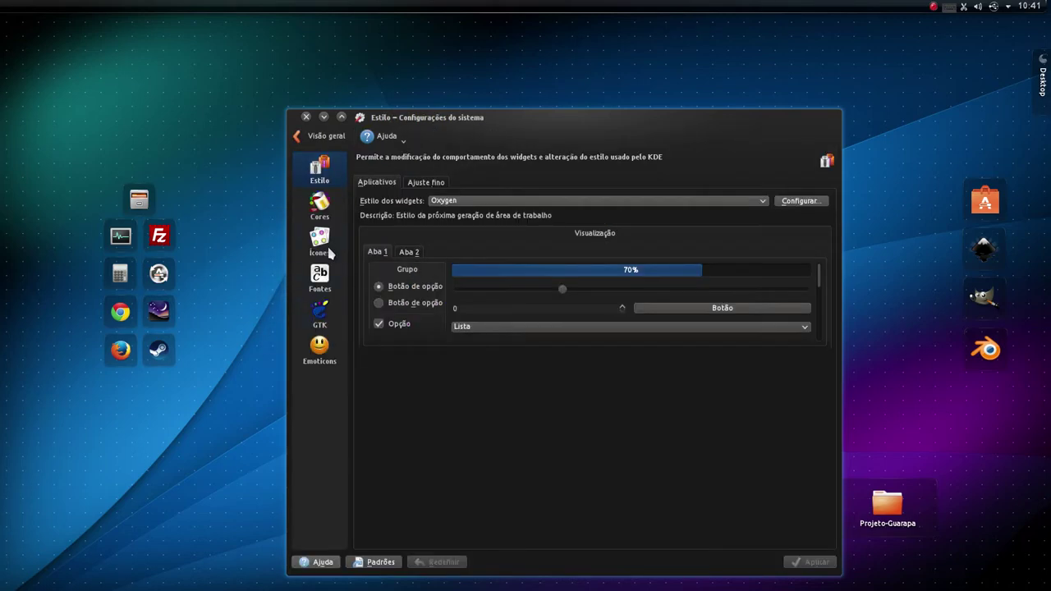
Open the font settings, examine the chooser for the general font (Geral) without changing it, and check the fonts in the Dolphin window.
{"action": "left_click", "coordinate": [320, 282]}
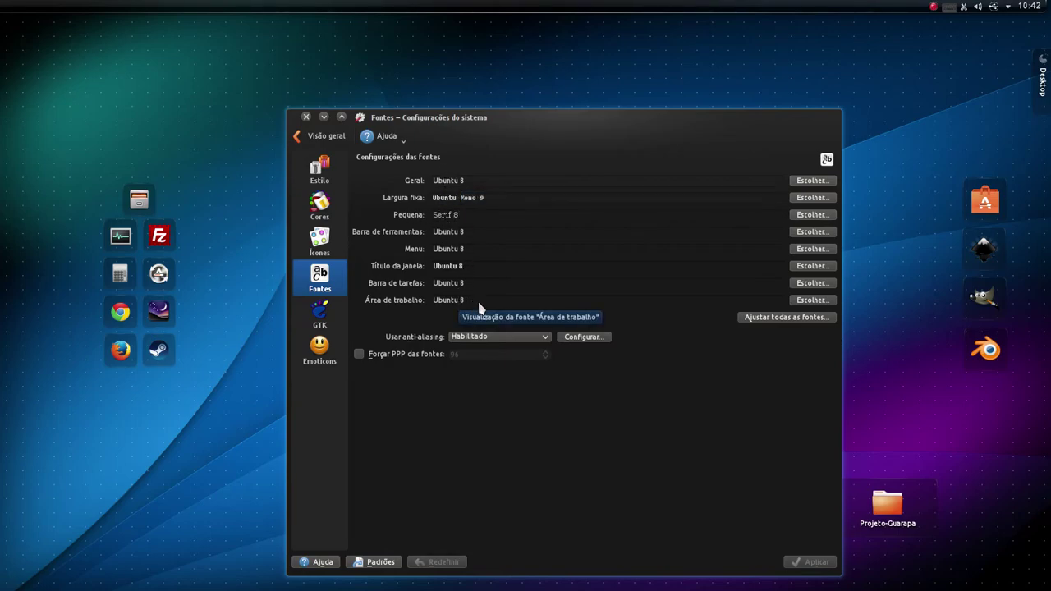
{"action": "left_click", "coordinate": [801, 180]}
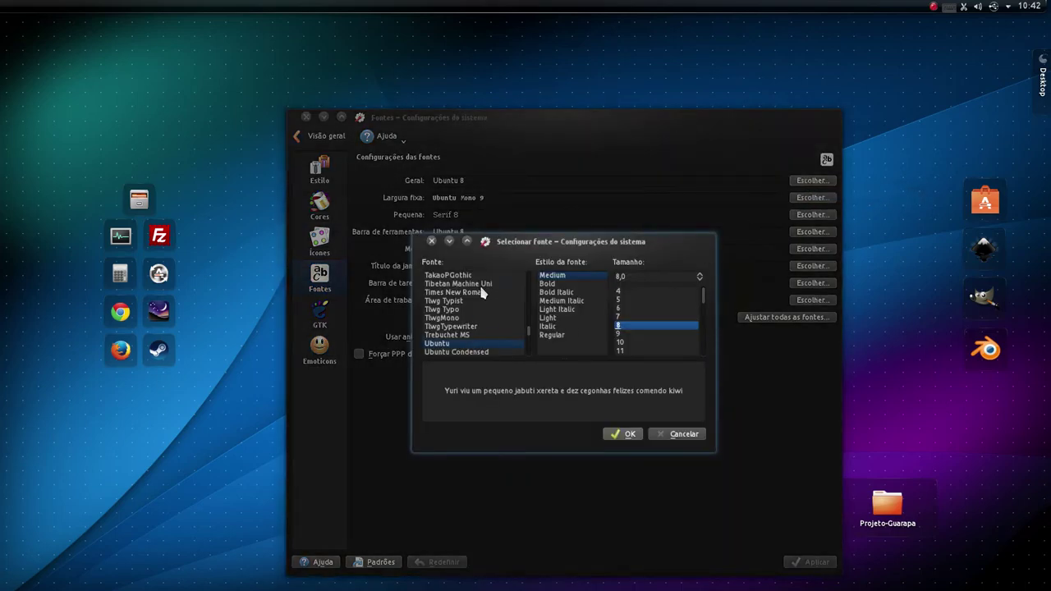
{"action": "left_click", "coordinate": [683, 433]}
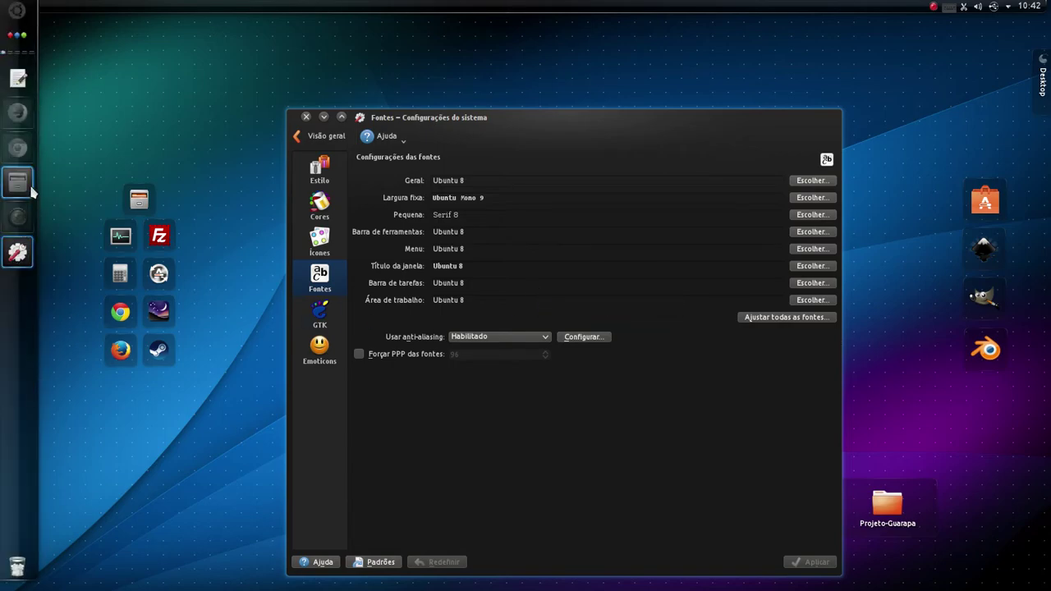
{"action": "left_click", "coordinate": [24, 184]}
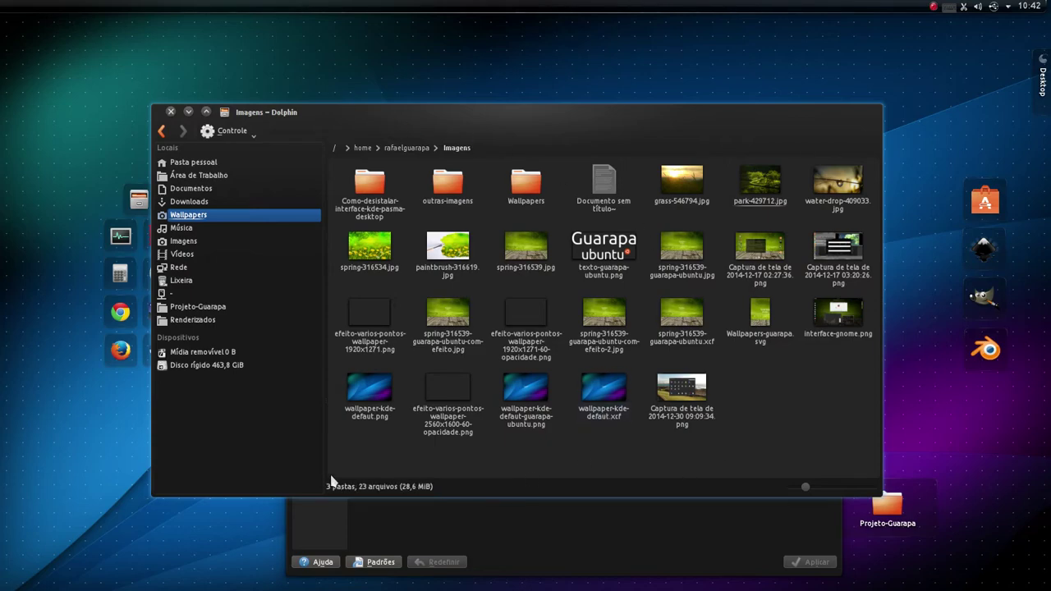
{"action": "left_click", "coordinate": [189, 117]}
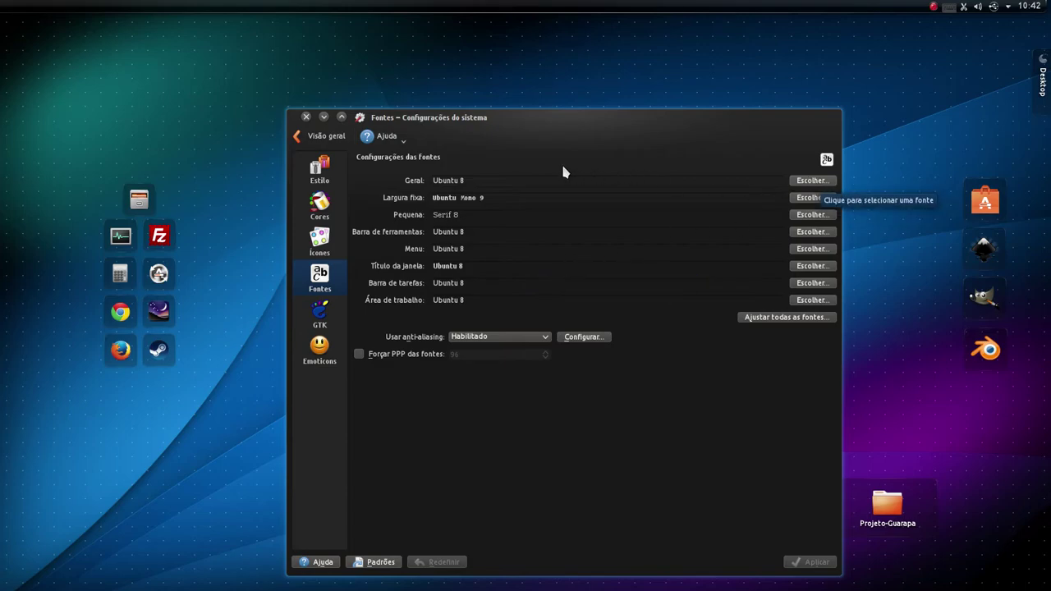
Look at the general font chooser again, glance at the Ícones page and return to the font settings for the window title.
{"action": "left_click", "coordinate": [822, 181]}
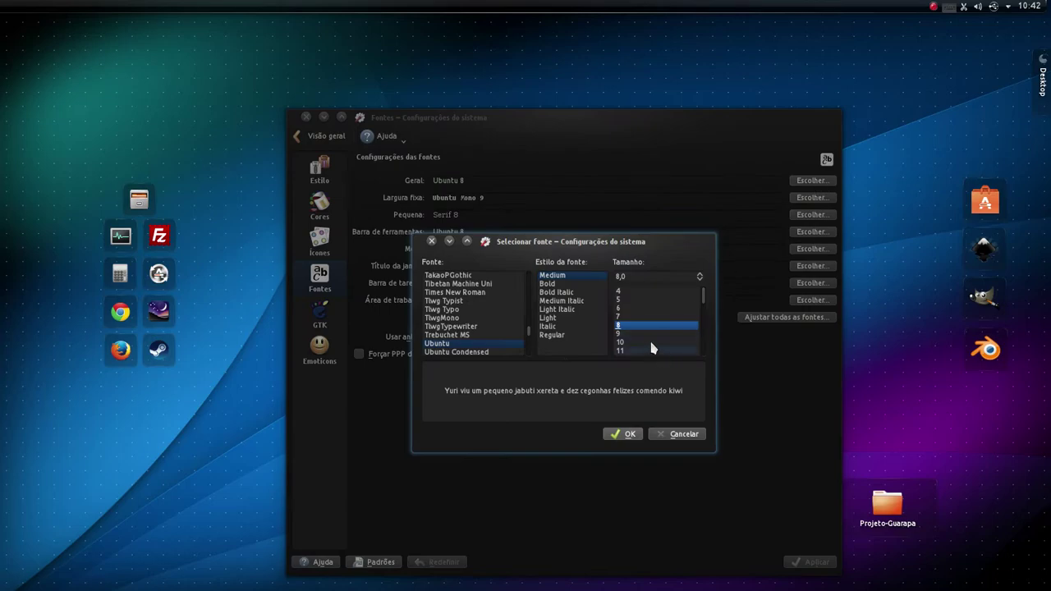
{"action": "left_click", "coordinate": [682, 435]}
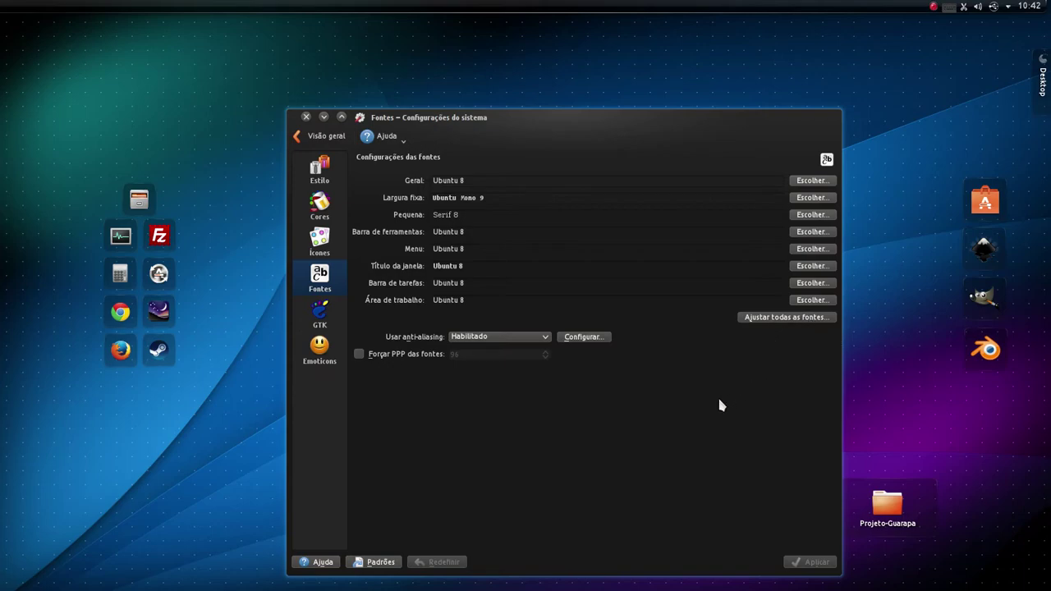
{"action": "left_click", "coordinate": [317, 246]}
{"action": "left_click", "coordinate": [319, 282]}
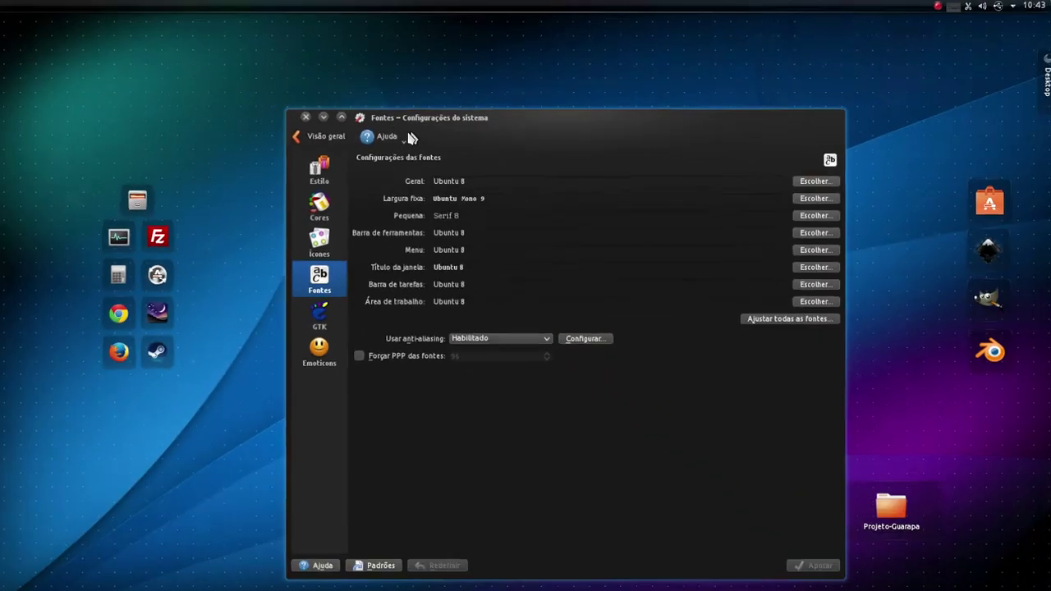
{"action": "left_click", "coordinate": [813, 267]}
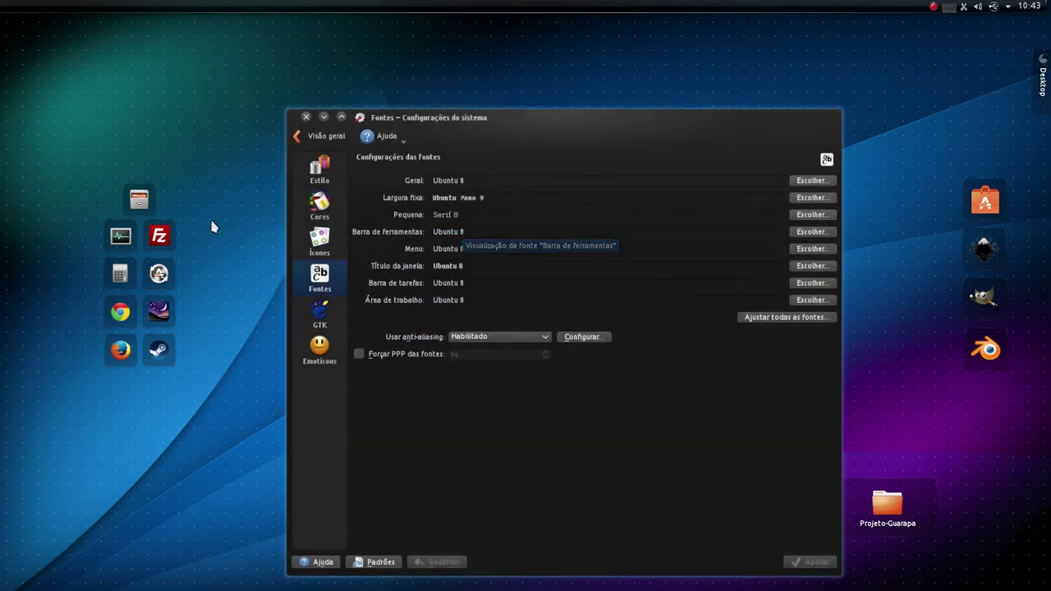
Open the application colour settings, preview Zion (Reversed), Zion and Wonton Soup, and apply the Obsidian Coast scheme.
{"action": "left_click", "coordinate": [329, 212]}
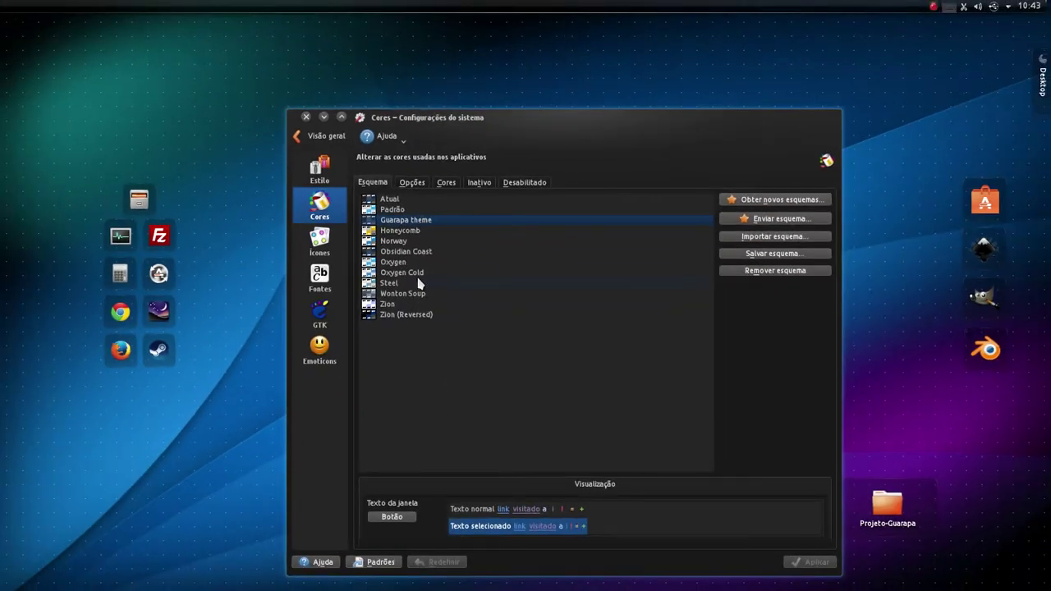
{"action": "left_click", "coordinate": [398, 317]}
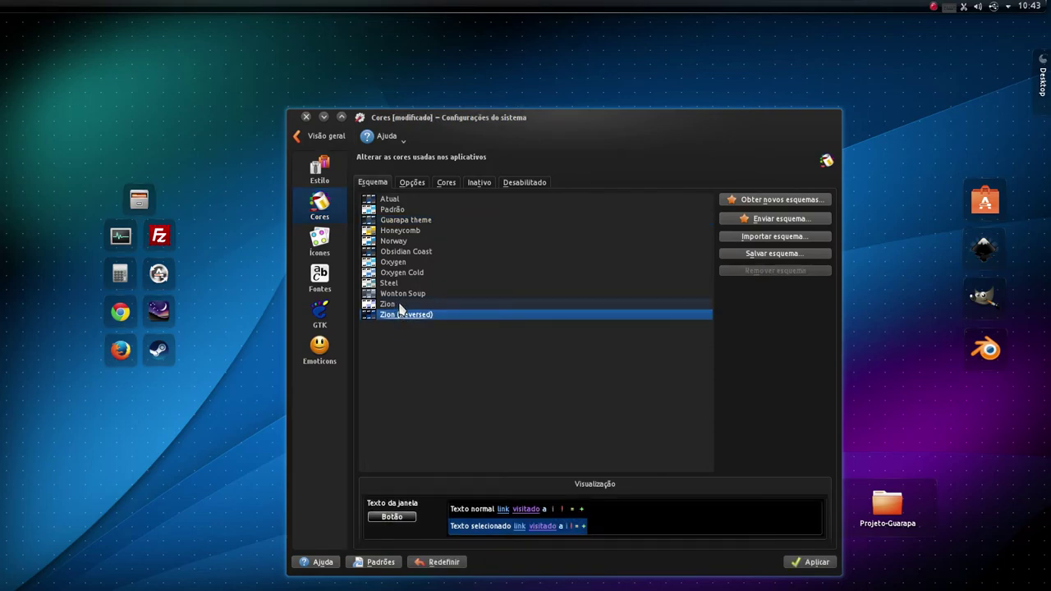
{"action": "left_click", "coordinate": [400, 304]}
{"action": "left_click", "coordinate": [406, 294]}
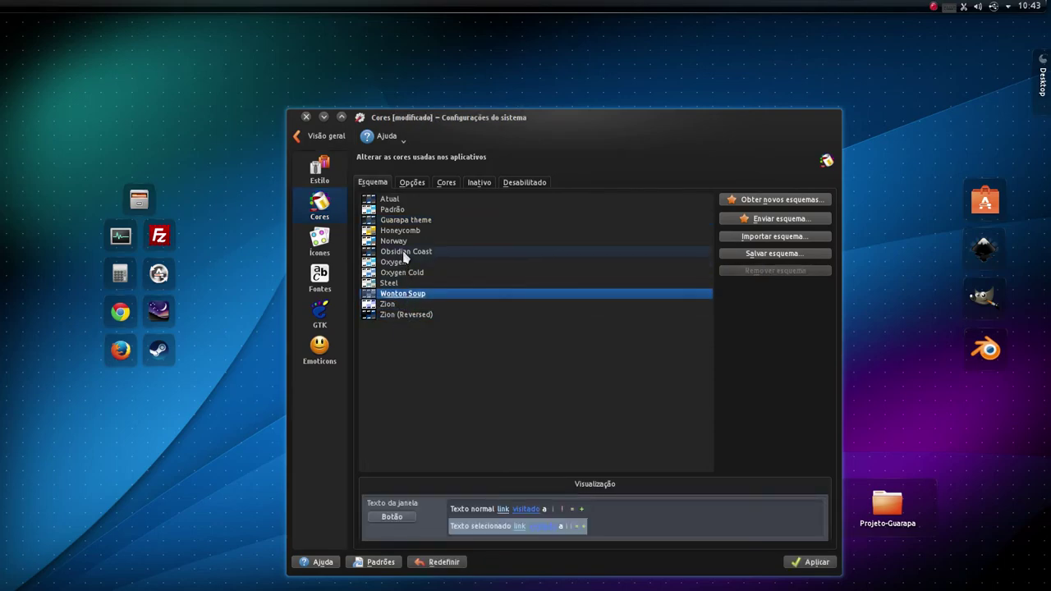
{"action": "left_click", "coordinate": [405, 252]}
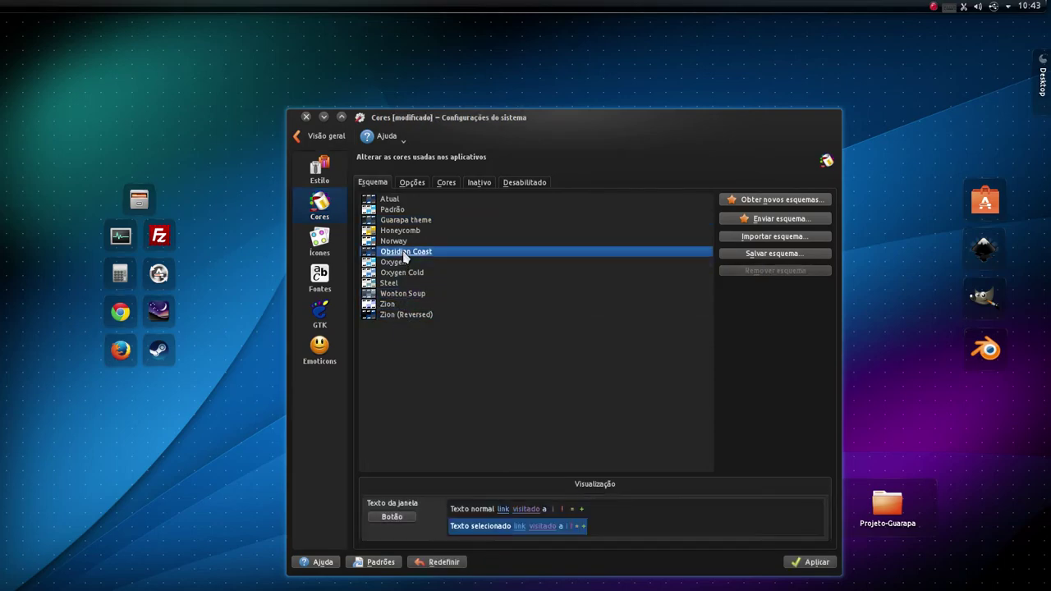
{"action": "left_click", "coordinate": [797, 563]}
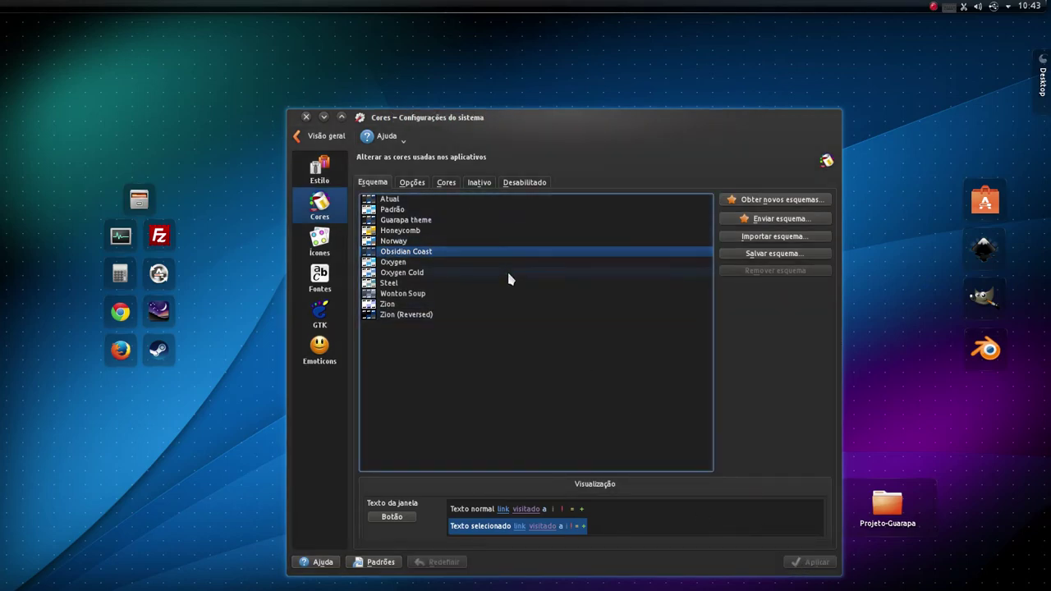
Examine the Opções, Cores, Inativo and Desabilitado sections of the colour settings.
{"action": "left_click", "coordinate": [413, 184]}
{"action": "left_click", "coordinate": [446, 184]}
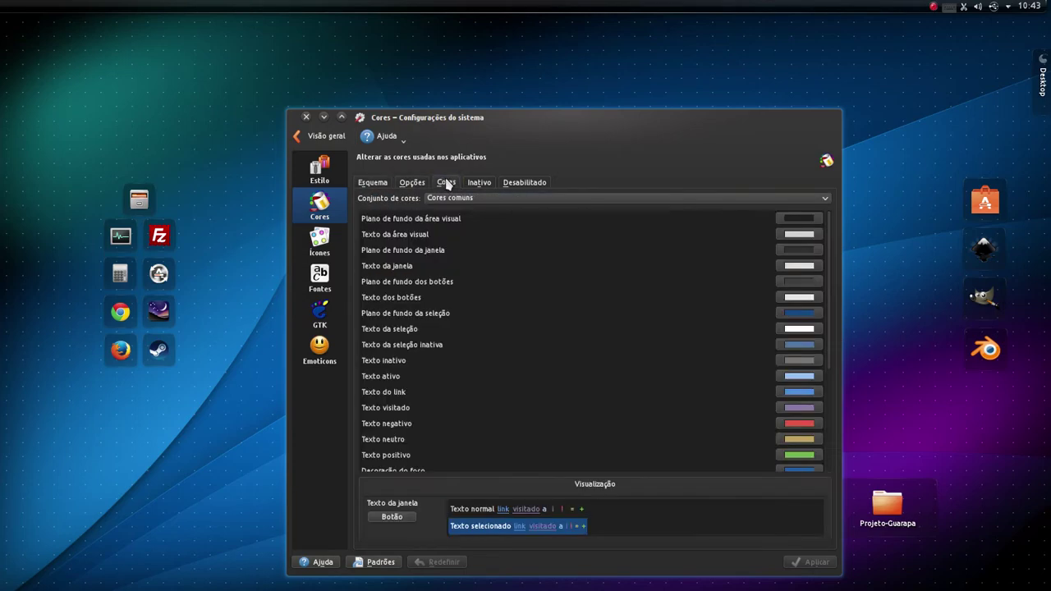
{"action": "left_click", "coordinate": [481, 184]}
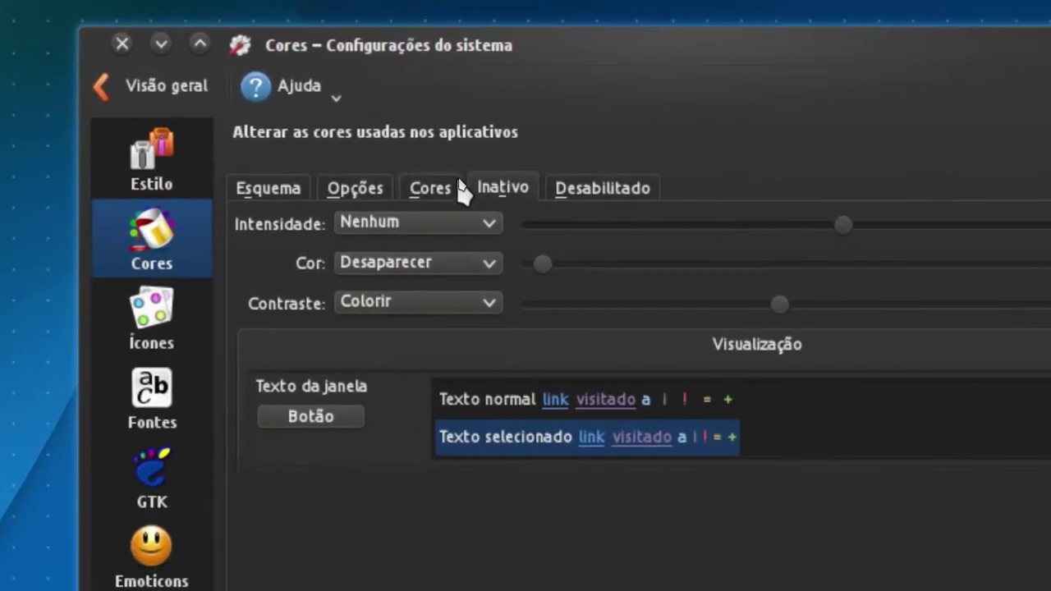
{"action": "left_click", "coordinate": [453, 184]}
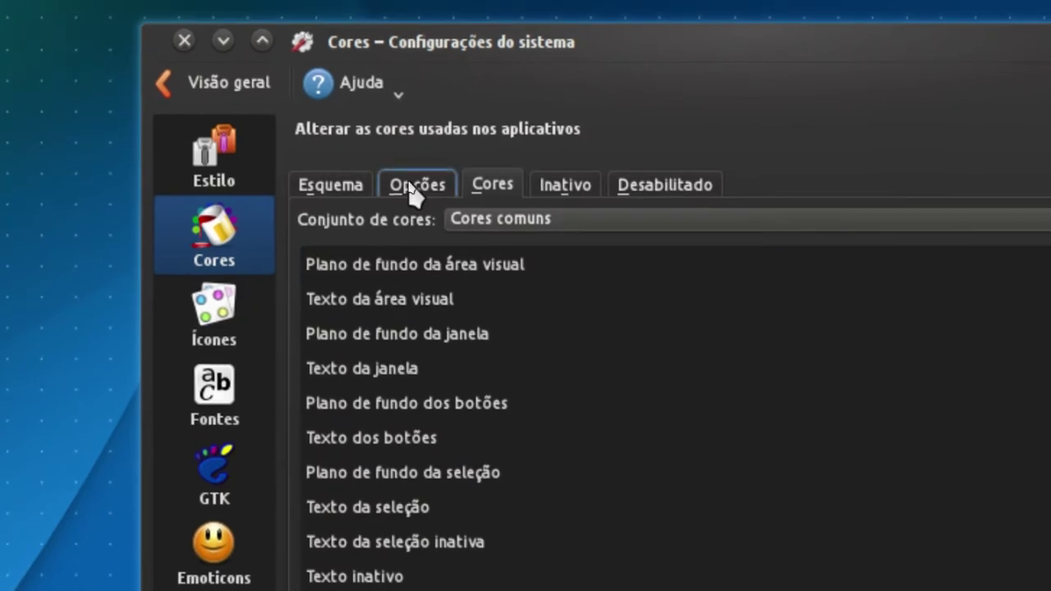
{"action": "left_click", "coordinate": [336, 185]}
{"action": "left_click", "coordinate": [447, 188]}
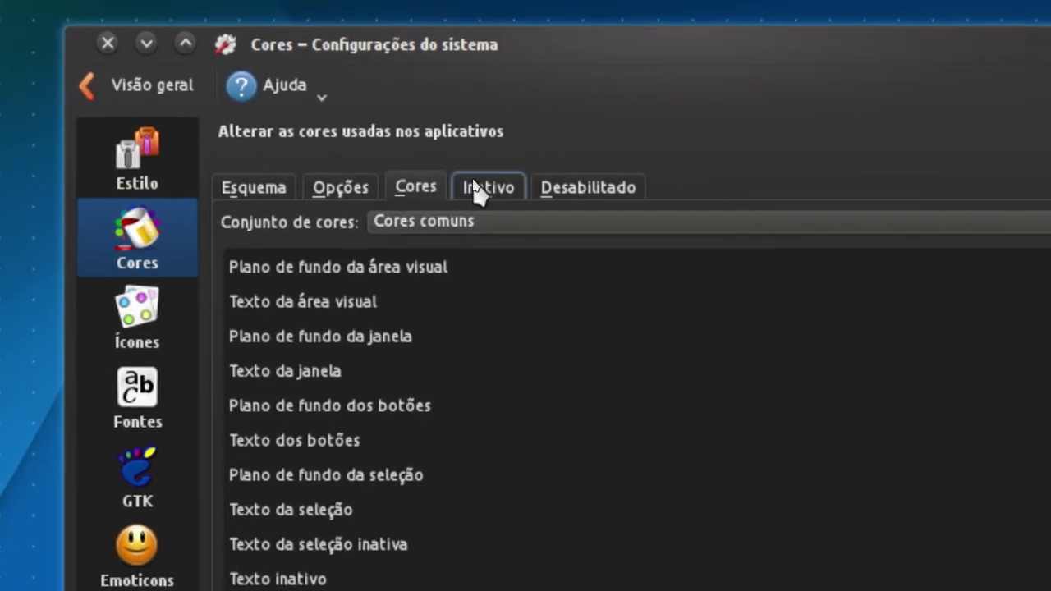
{"action": "left_click", "coordinate": [513, 187]}
{"action": "left_click", "coordinate": [575, 188]}
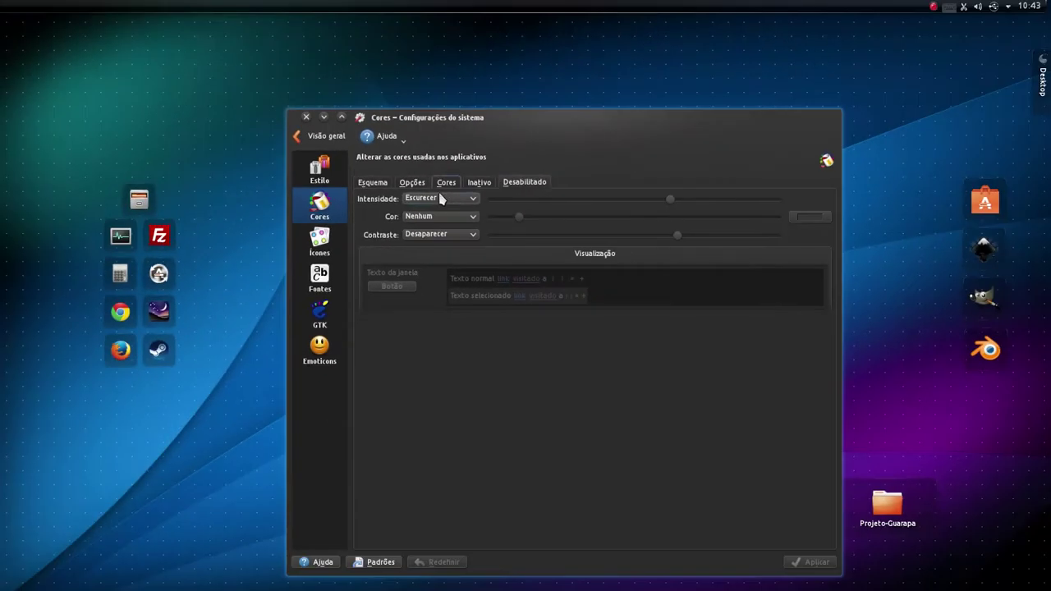
Return to the scheme list, review the Opções, Cores and Inativo sections once more and go back to Esquema.
{"action": "left_click", "coordinate": [215, 190]}
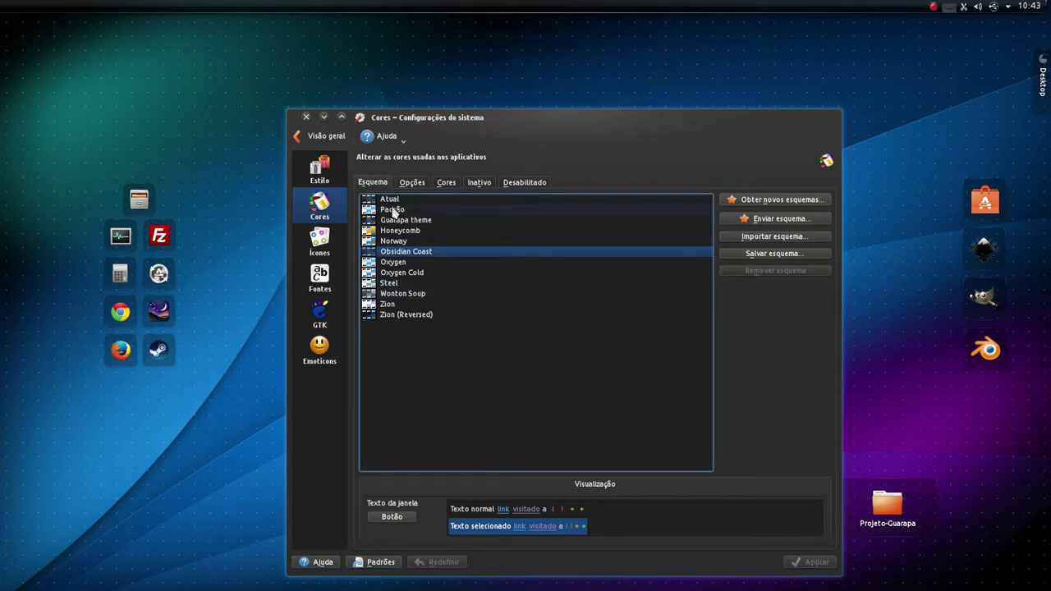
{"action": "left_click", "coordinate": [417, 184]}
{"action": "left_click", "coordinate": [446, 184]}
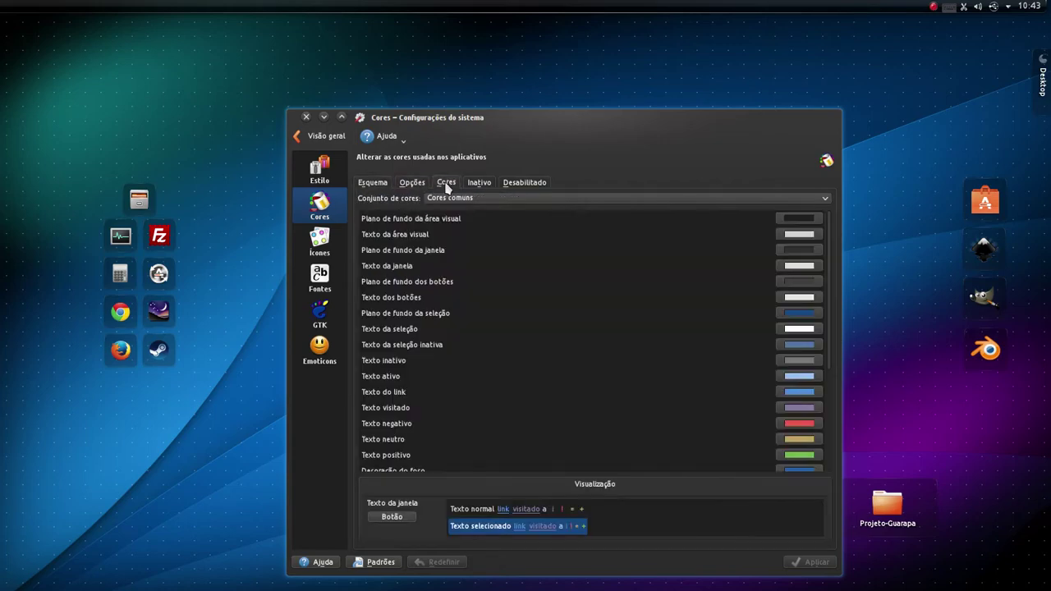
{"action": "left_click", "coordinate": [480, 184]}
{"action": "left_click", "coordinate": [449, 184]}
{"action": "left_click", "coordinate": [376, 184]}
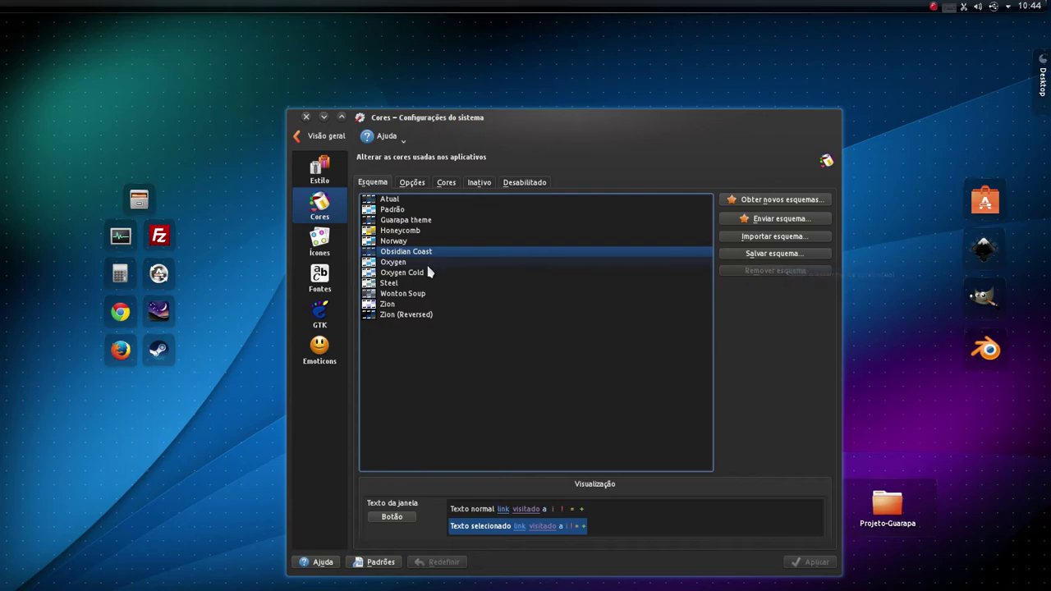
Apply the Guarapa theme colour scheme and switch back to Obsidian Coast for comparison.
{"action": "left_click", "coordinate": [397, 221]}
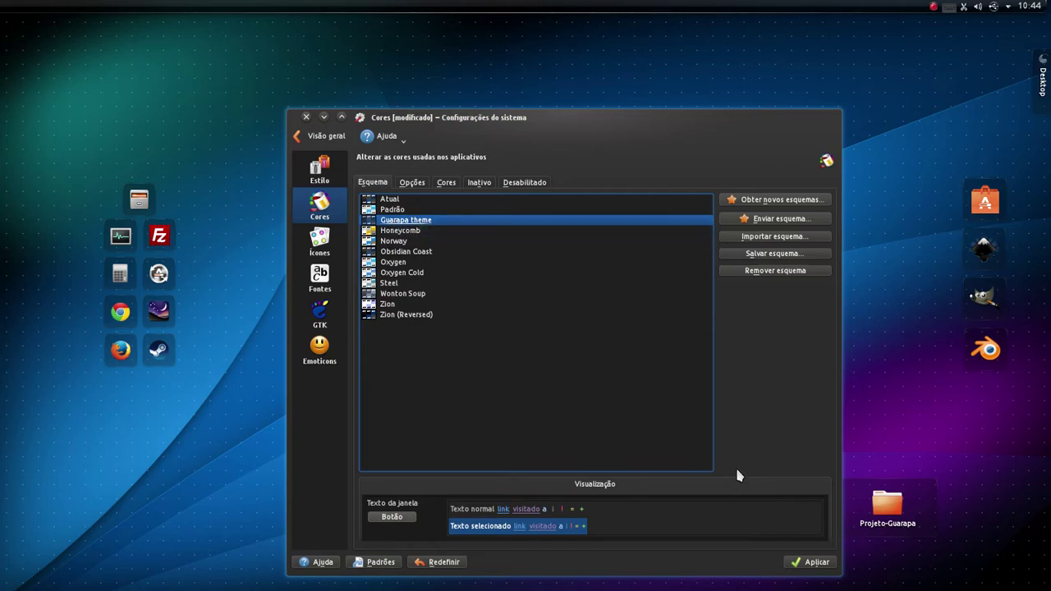
{"action": "left_click", "coordinate": [795, 563]}
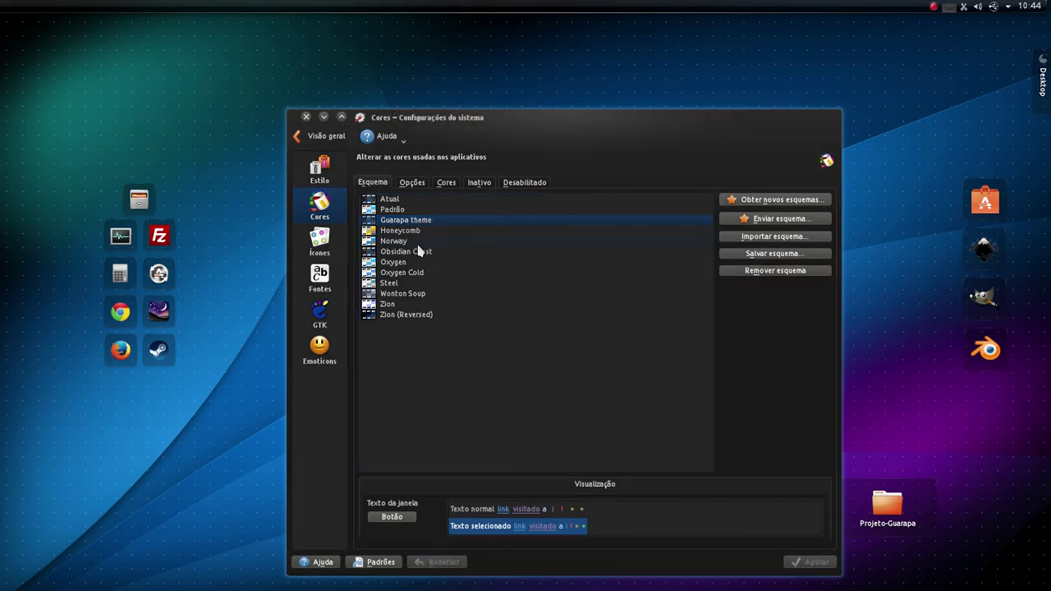
{"action": "left_click", "coordinate": [424, 254]}
{"action": "left_click", "coordinate": [800, 564]}
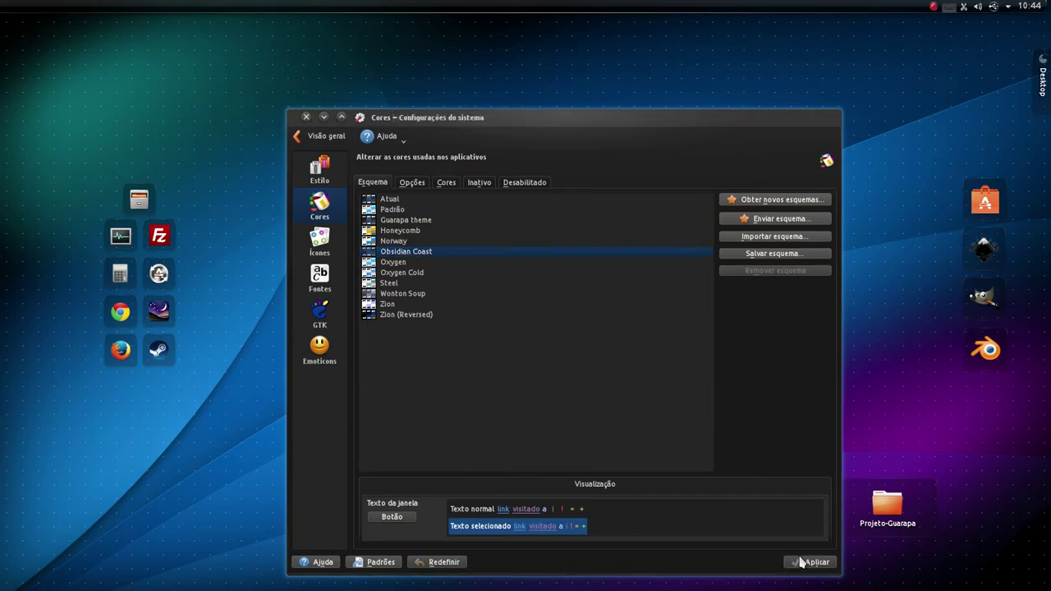
Bring up the Dolphin window, deselect its Wallpapers place and arrange it beside System Settings to compare the colours.
{"action": "mouse_move", "coordinate": [23, 212]}
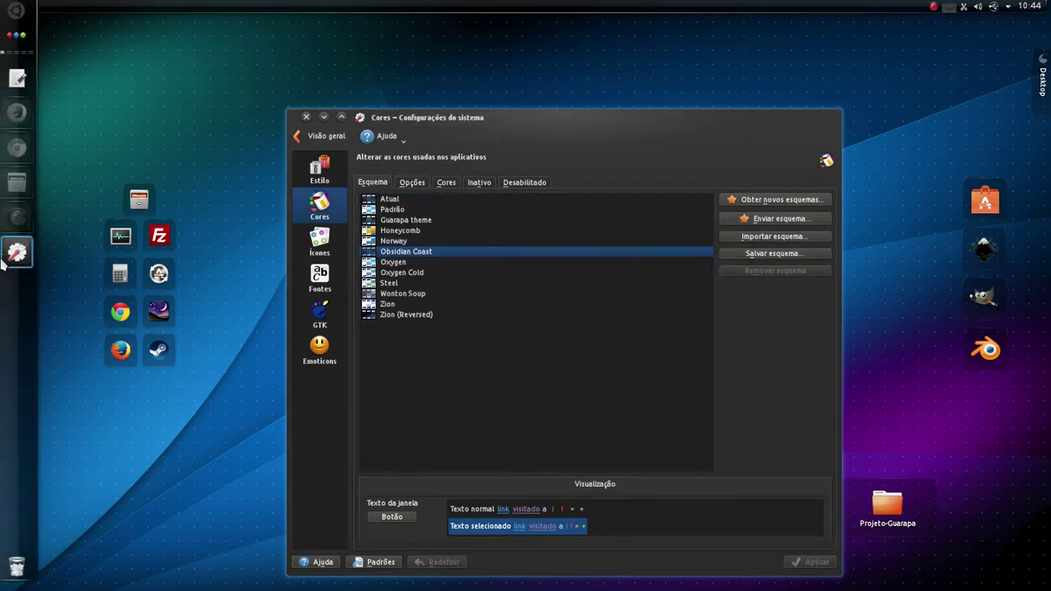
{"action": "left_click", "coordinate": [17, 182]}
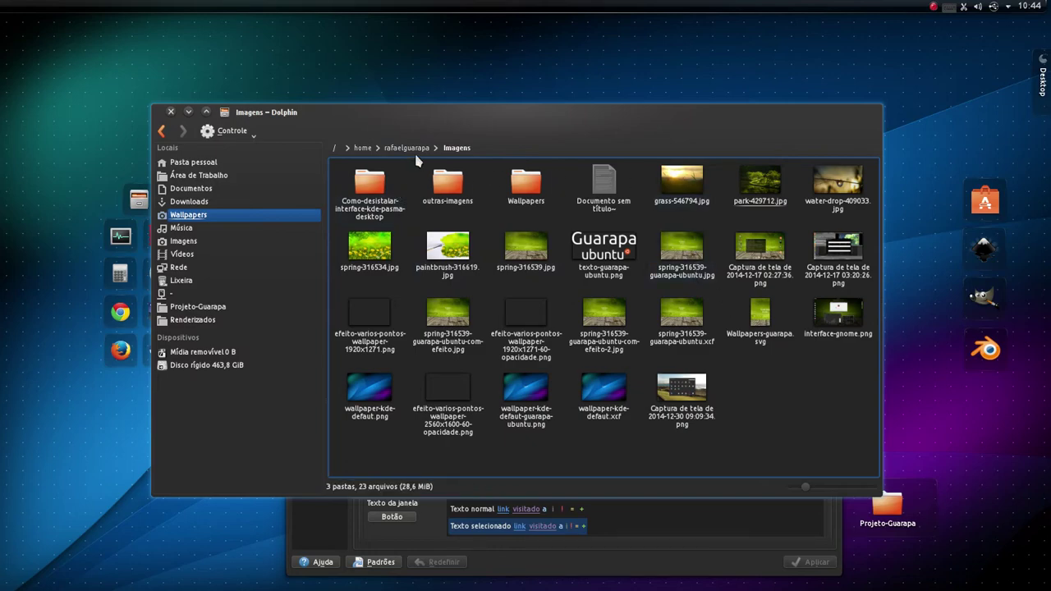
{"action": "mouse_move", "coordinate": [463, 129]}
{"action": "left_mouse_down"}
{"action": "mouse_move", "coordinate": [472, 150]}
{"action": "mouse_move", "coordinate": [468, 118]}
{"action": "left_mouse_up"}
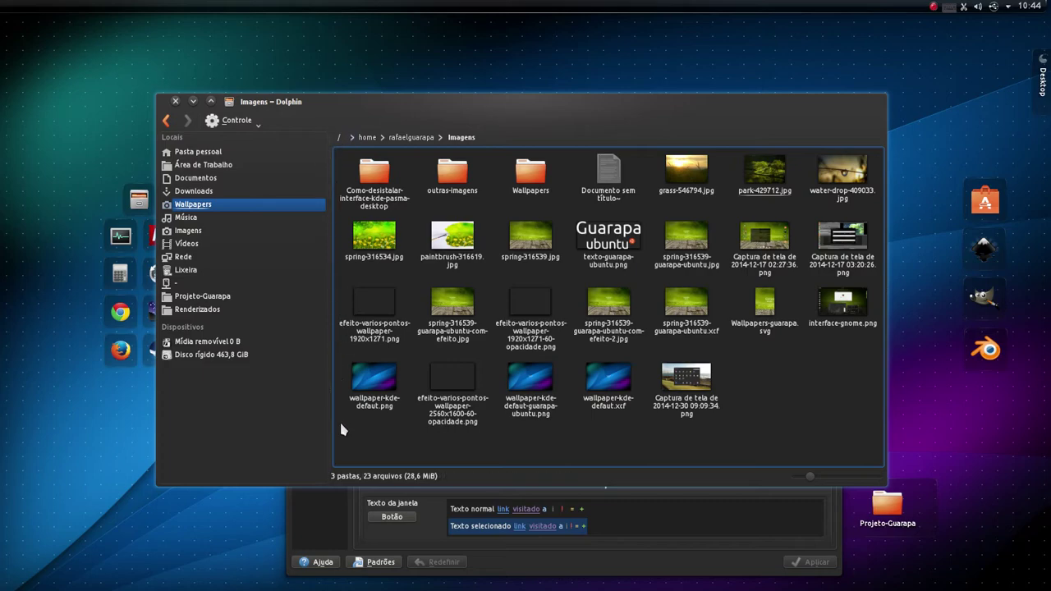
{"action": "left_click", "coordinate": [304, 431]}
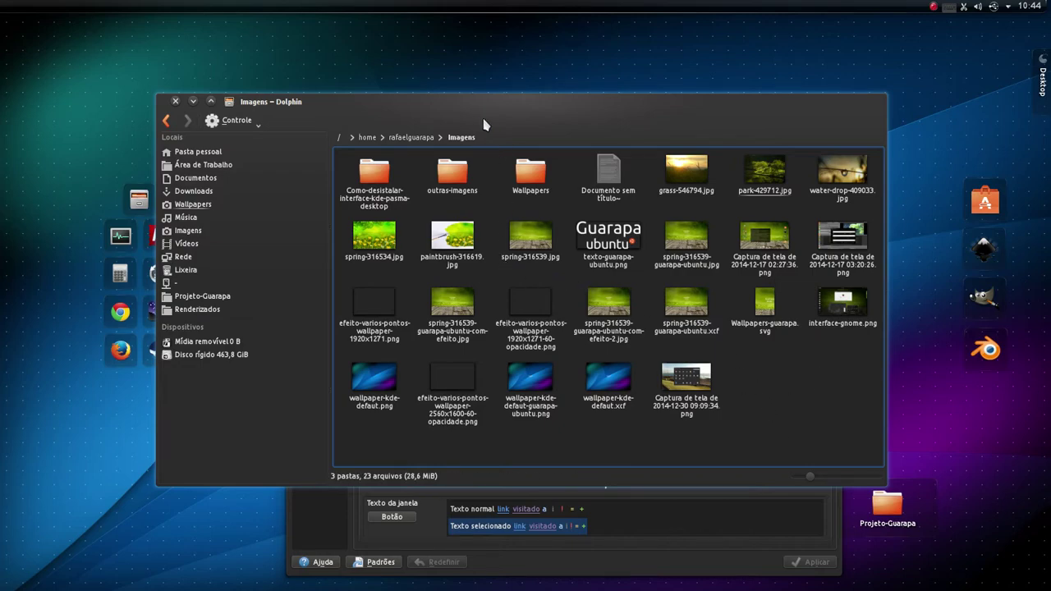
{"action": "left_click_drag", "start_coordinate": [485, 123], "coordinate": [832, 172]}
{"action": "left_click_drag", "start_coordinate": [629, 125], "coordinate": [355, 107]}
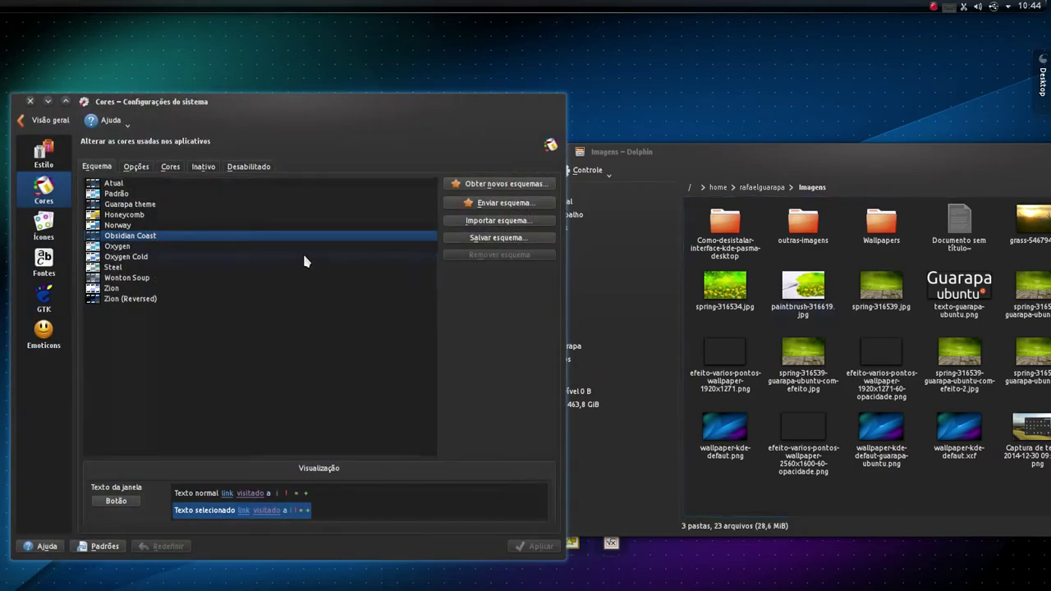
Check the individual scheme colours, apply the Guarapa theme colour scheme and move Dolphin partly over System Settings to show its places list.
{"action": "left_click", "coordinate": [171, 169]}
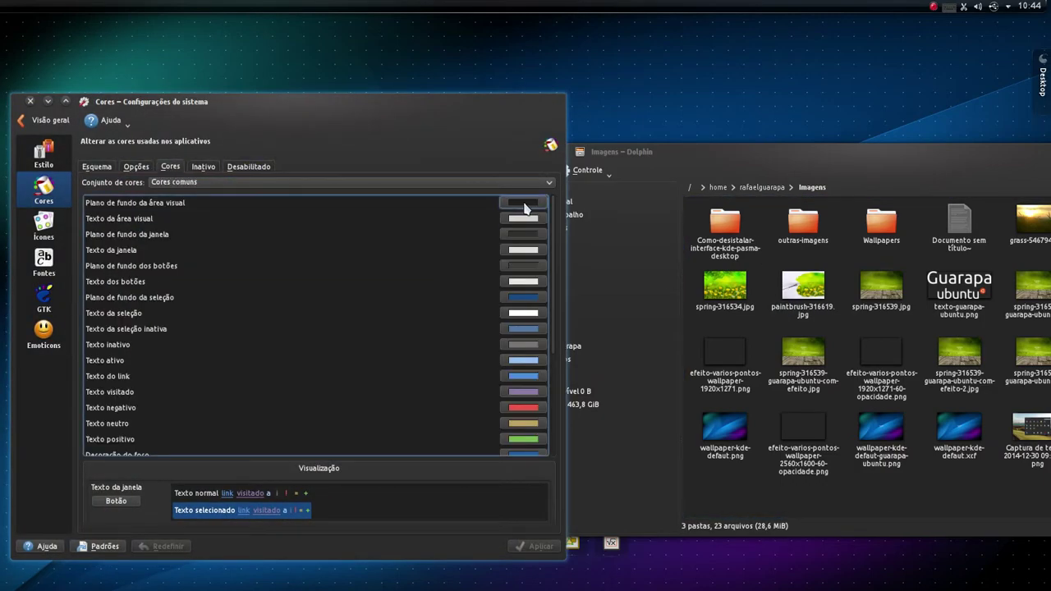
{"action": "left_click", "coordinate": [102, 167]}
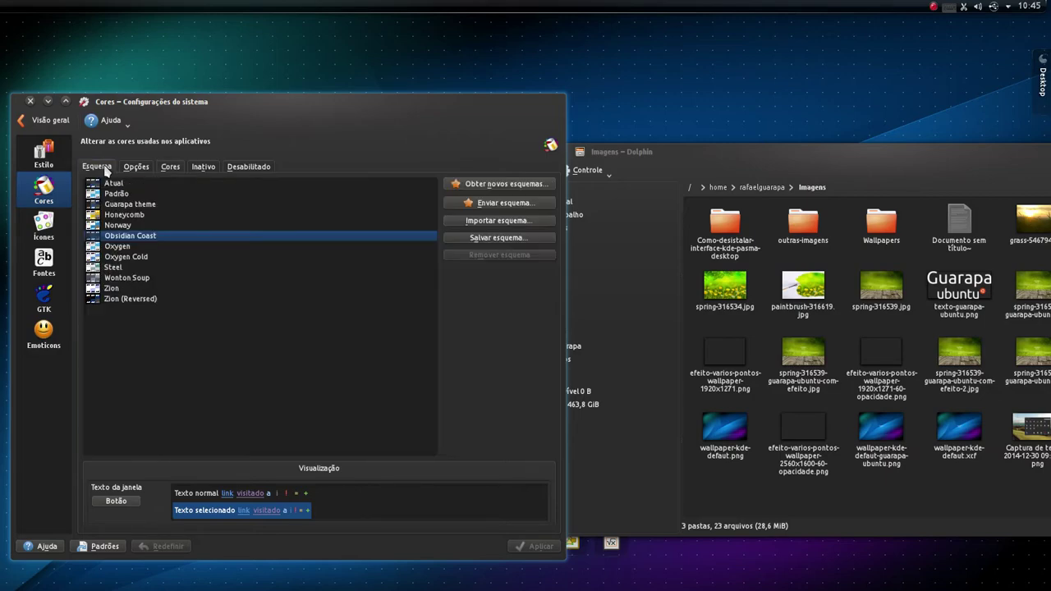
{"action": "left_click", "coordinate": [146, 210]}
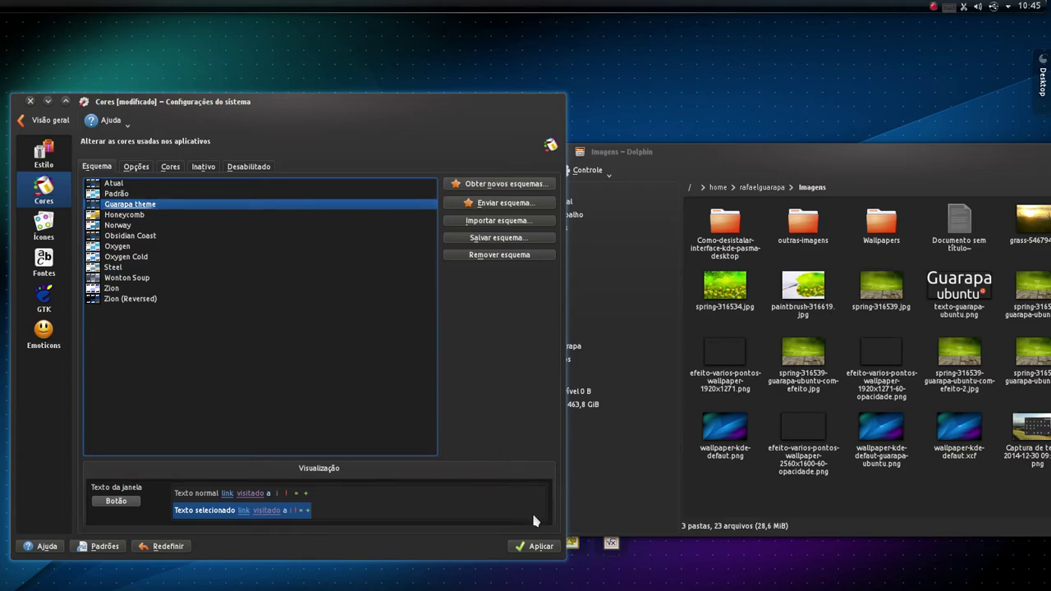
{"action": "left_click", "coordinate": [530, 553]}
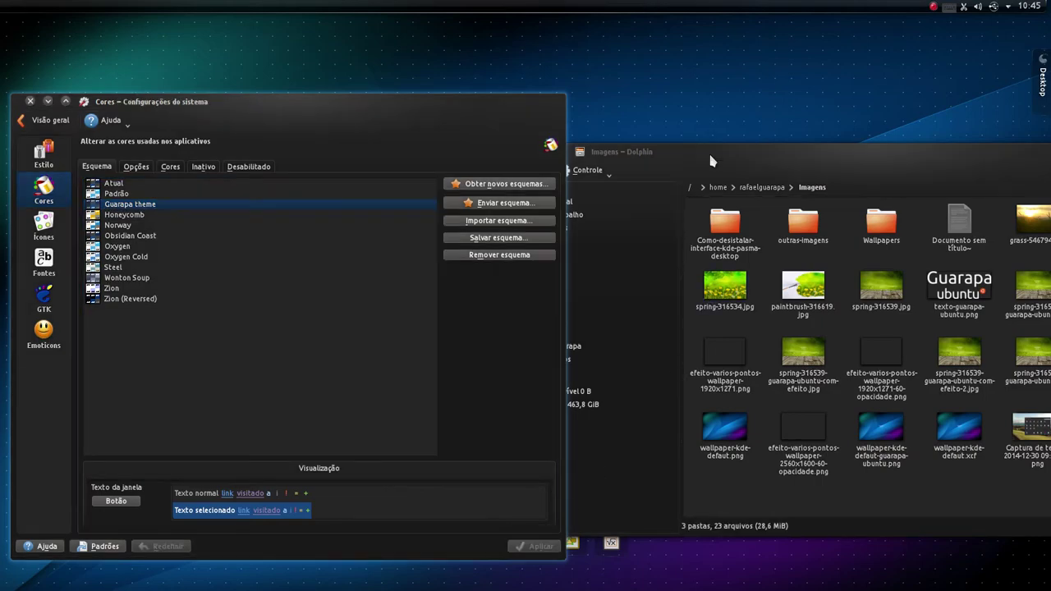
{"action": "left_click_drag", "start_coordinate": [708, 150], "coordinate": [582, 150]}
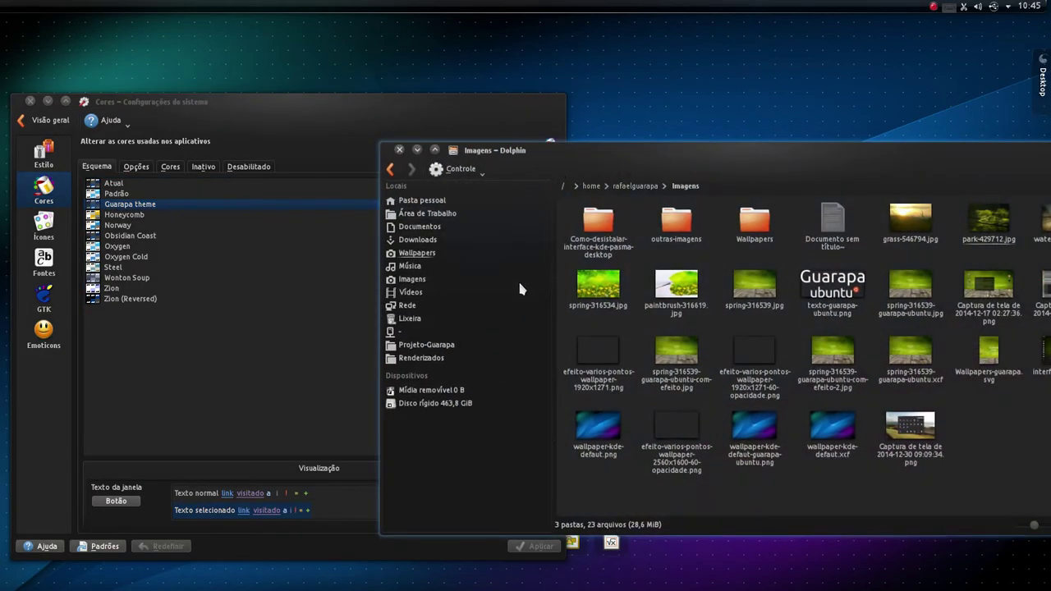
Move the Dolphin window aside, bring System Settings to the front and show the individual colours of the Guarapa theme scheme.
{"action": "left_click_drag", "start_coordinate": [616, 169], "coordinate": [531, 162]}
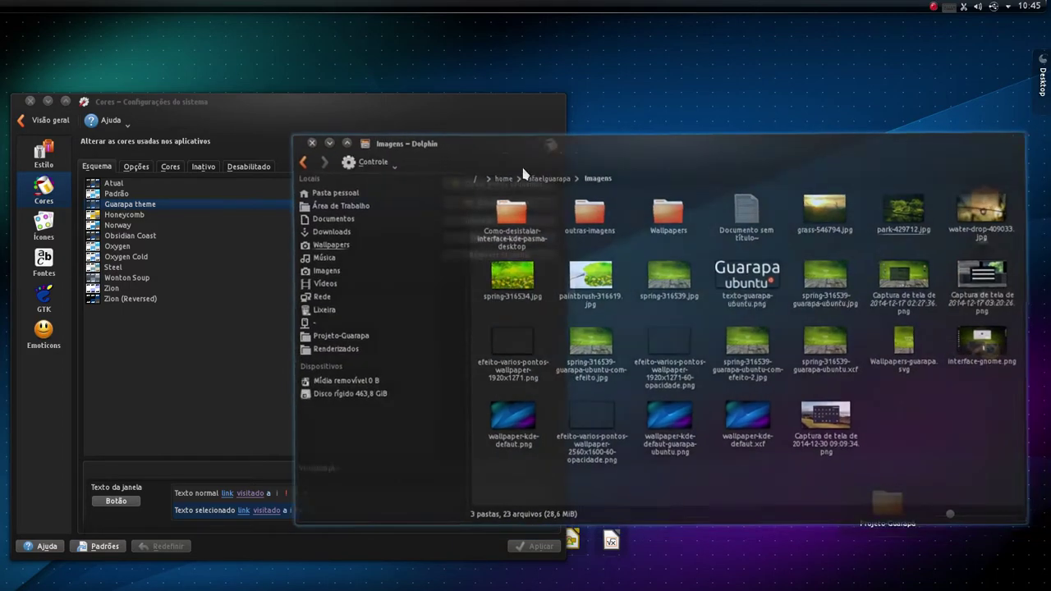
{"action": "left_click", "coordinate": [437, 121]}
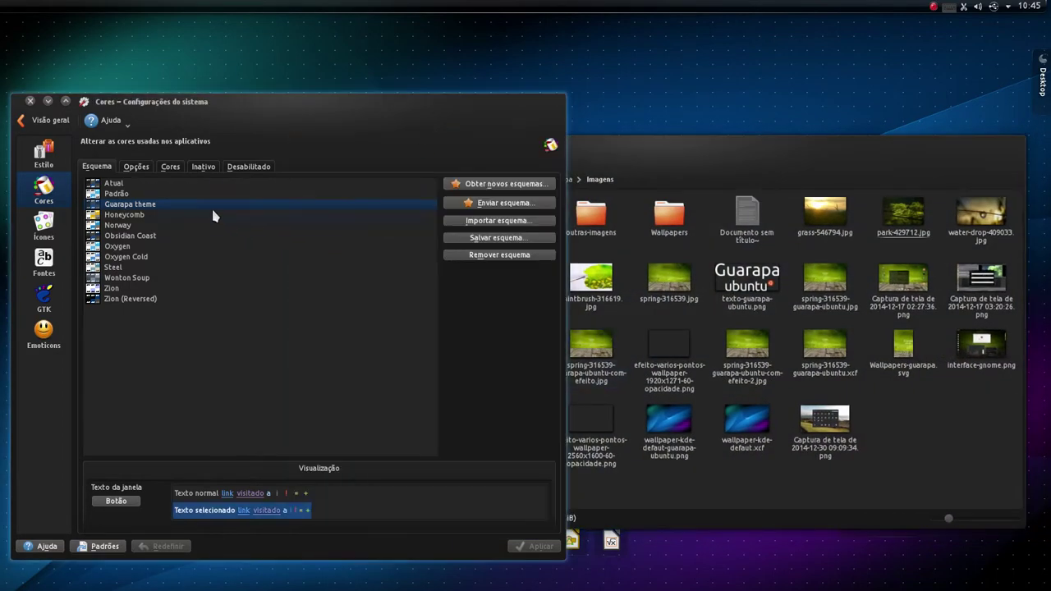
{"action": "left_click", "coordinate": [170, 167]}
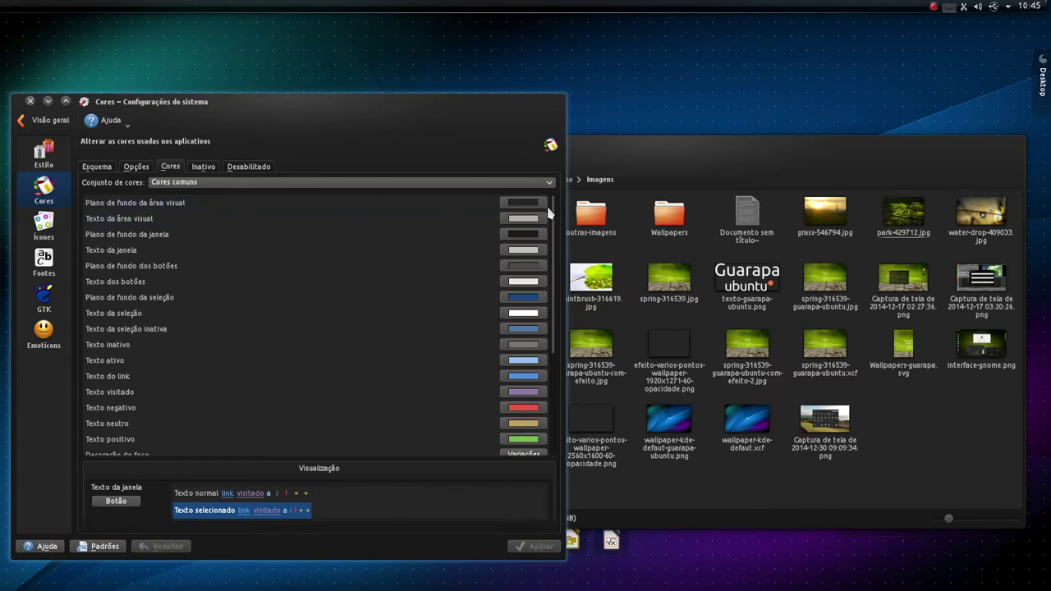
Copy the HTML code of the Plano de fundo da área visual colour and pick a dark red from the Quarenta cores palette.
{"action": "left_click", "coordinate": [524, 205]}
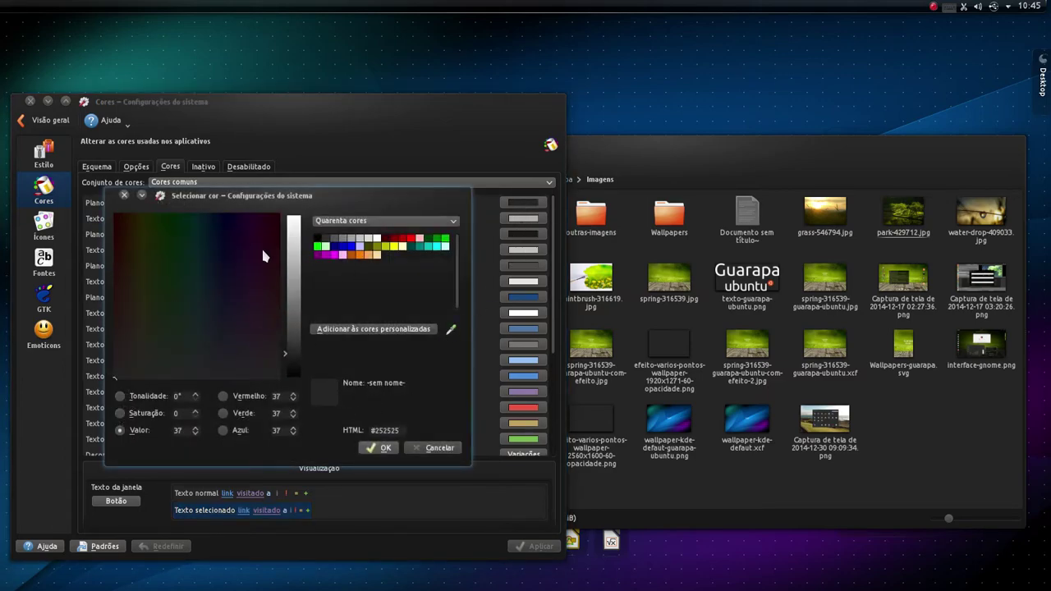
{"action": "double_click", "coordinate": [404, 432]}
{"action": "right_click", "coordinate": [389, 430]}
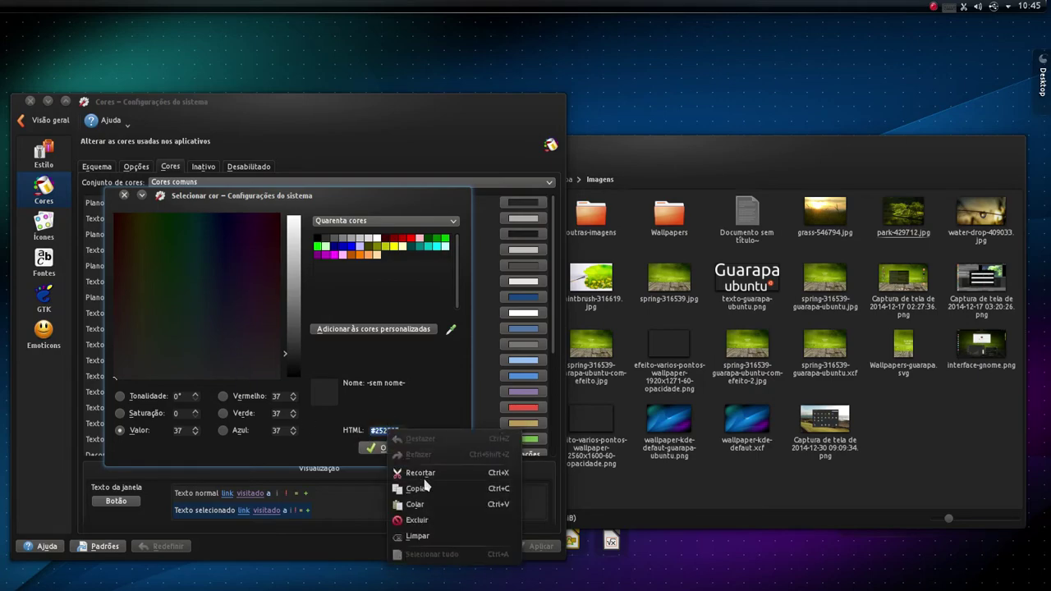
{"action": "left_click", "coordinate": [425, 488]}
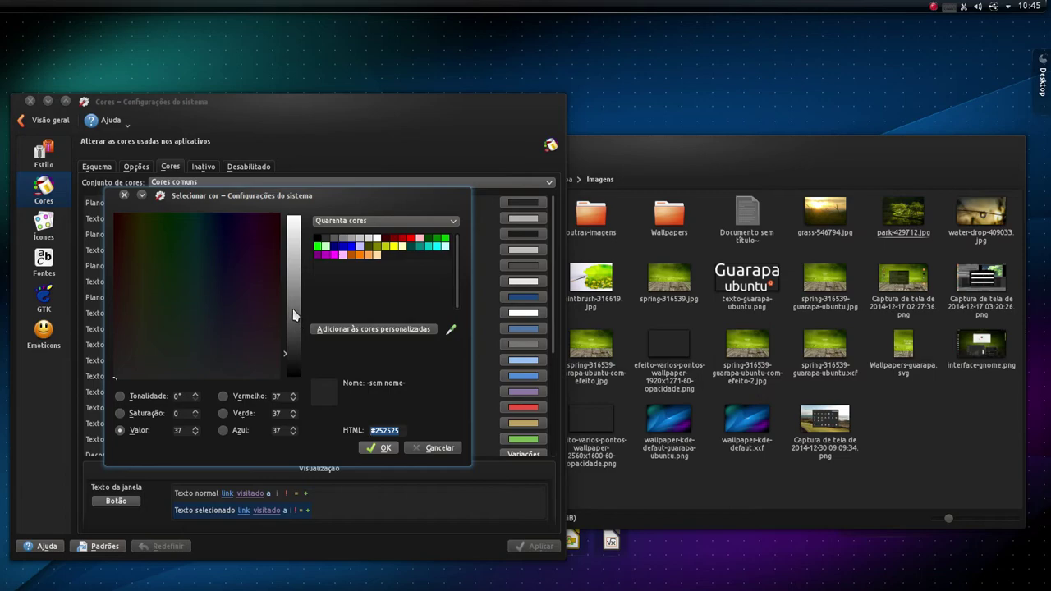
{"action": "left_click", "coordinate": [404, 239]}
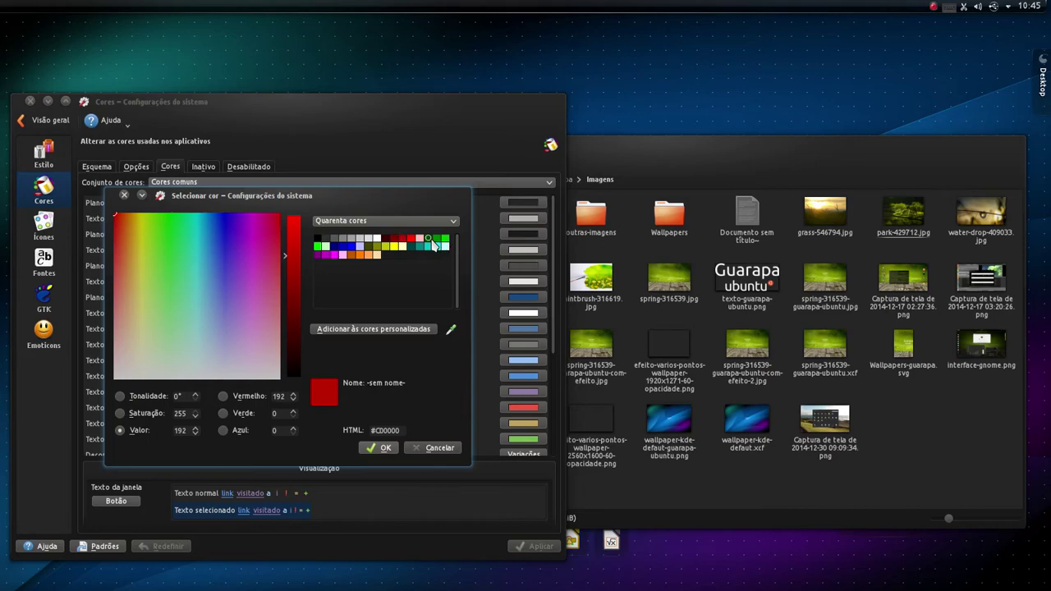
Apply dark green (#004000) as the common view-area background colour and check its effect on the file manager window.
{"action": "left_click", "coordinate": [433, 240]}
{"action": "left_click", "coordinate": [384, 448]}
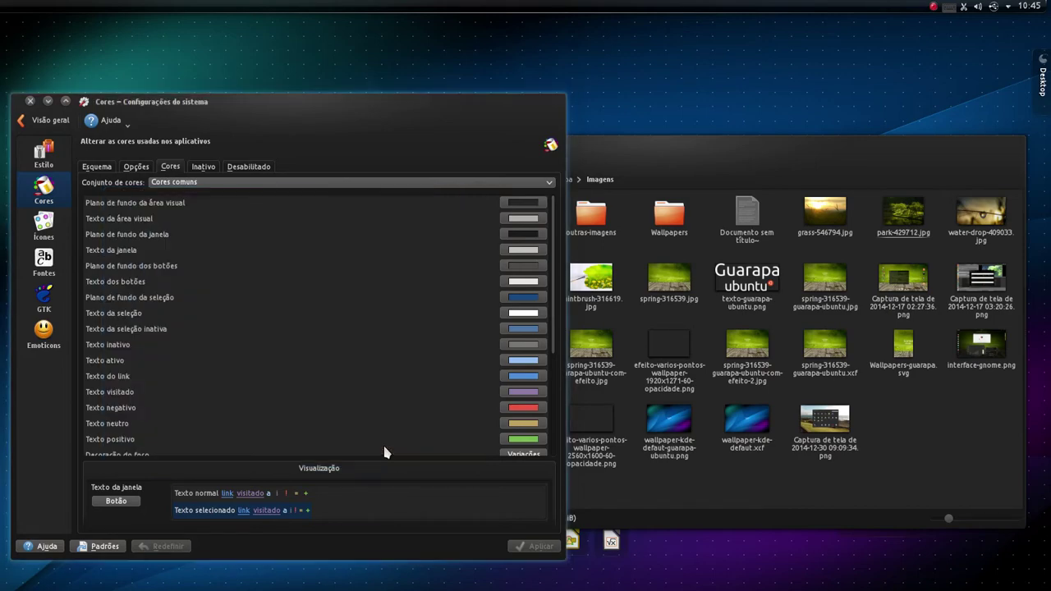
{"action": "left_click", "coordinate": [532, 546]}
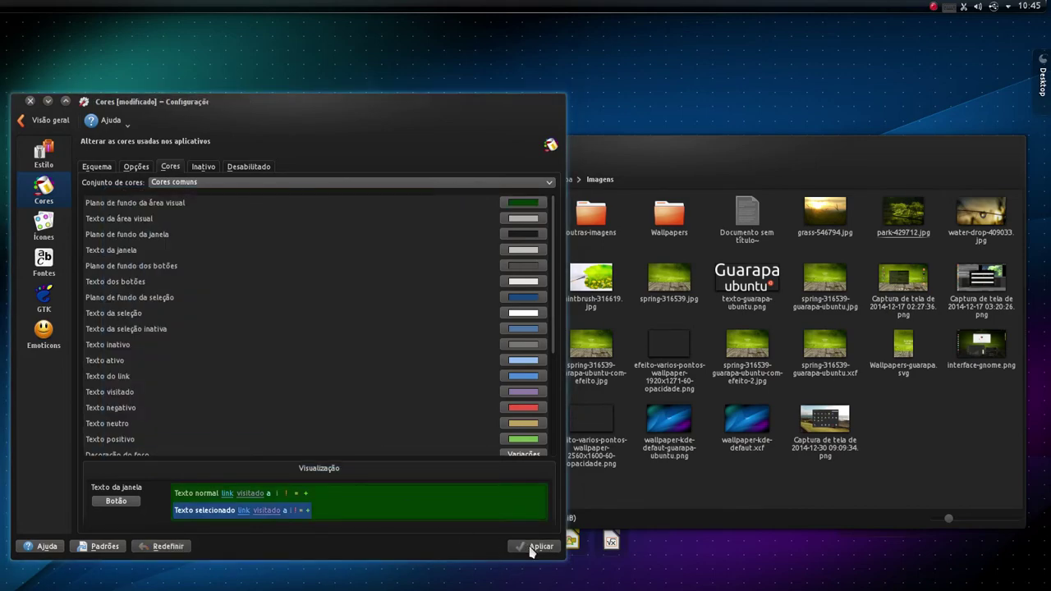
{"action": "left_click", "coordinate": [622, 164]}
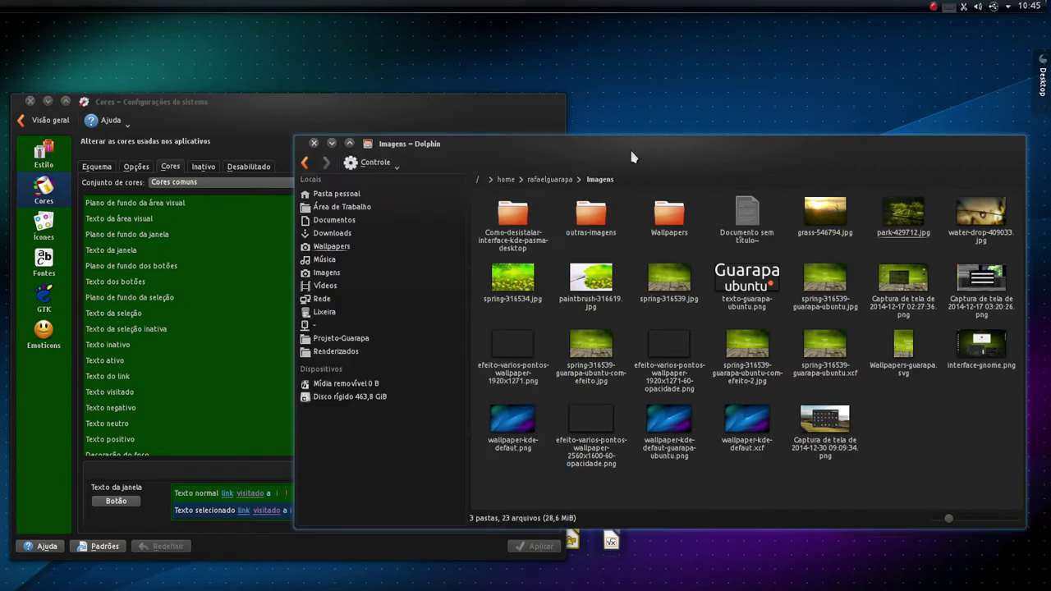
{"action": "left_click_drag", "start_coordinate": [596, 171], "coordinate": [648, 176]}
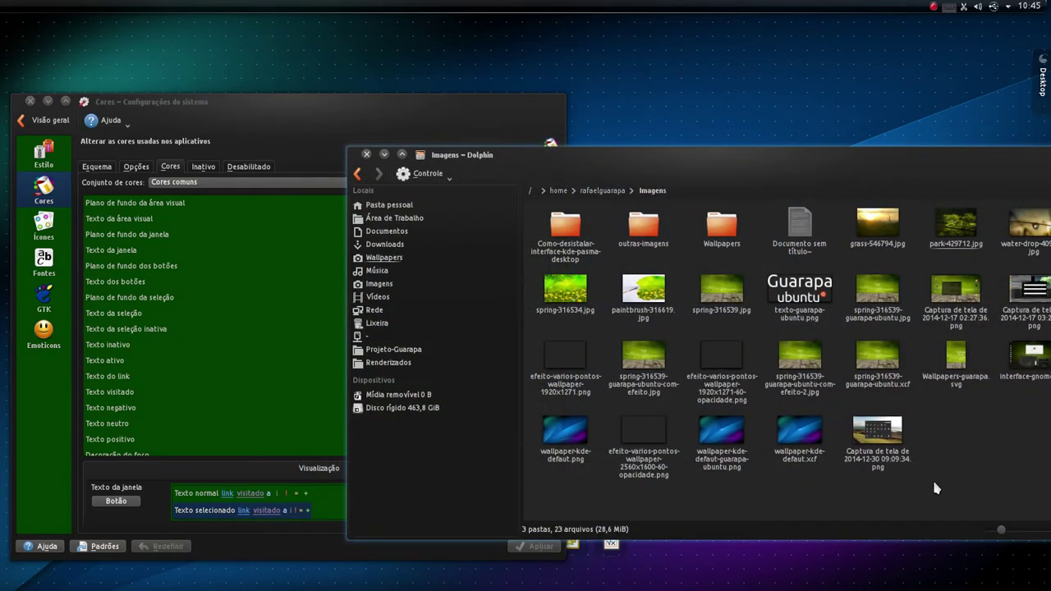
{"action": "left_click", "coordinate": [383, 115]}
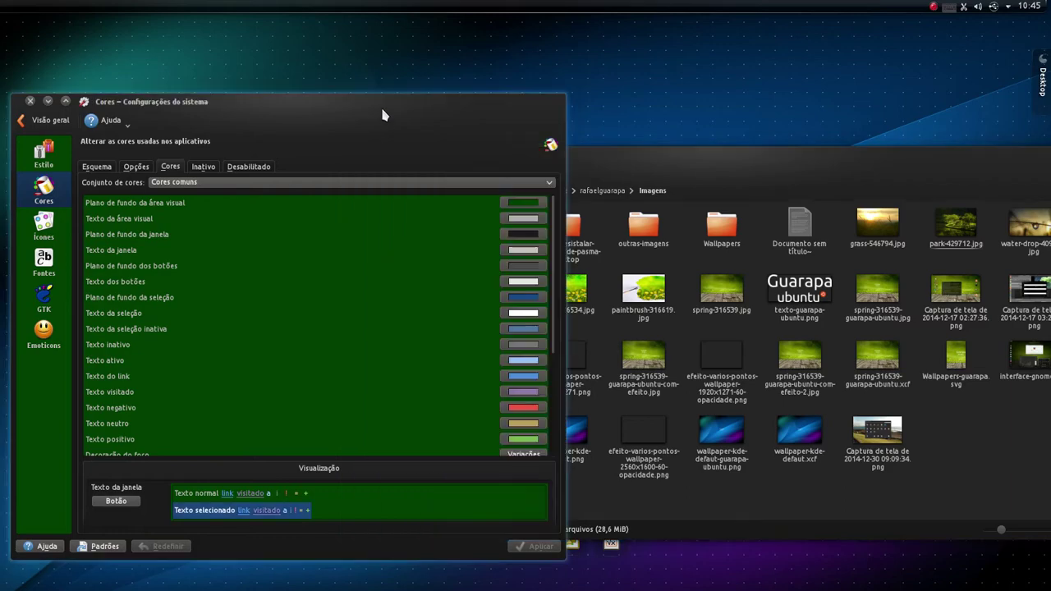
Restore the common view-area background to its original dark grey and apply the change.
{"action": "left_click", "coordinate": [96, 168]}
{"action": "left_click", "coordinate": [170, 167]}
{"action": "left_click", "coordinate": [530, 203]}
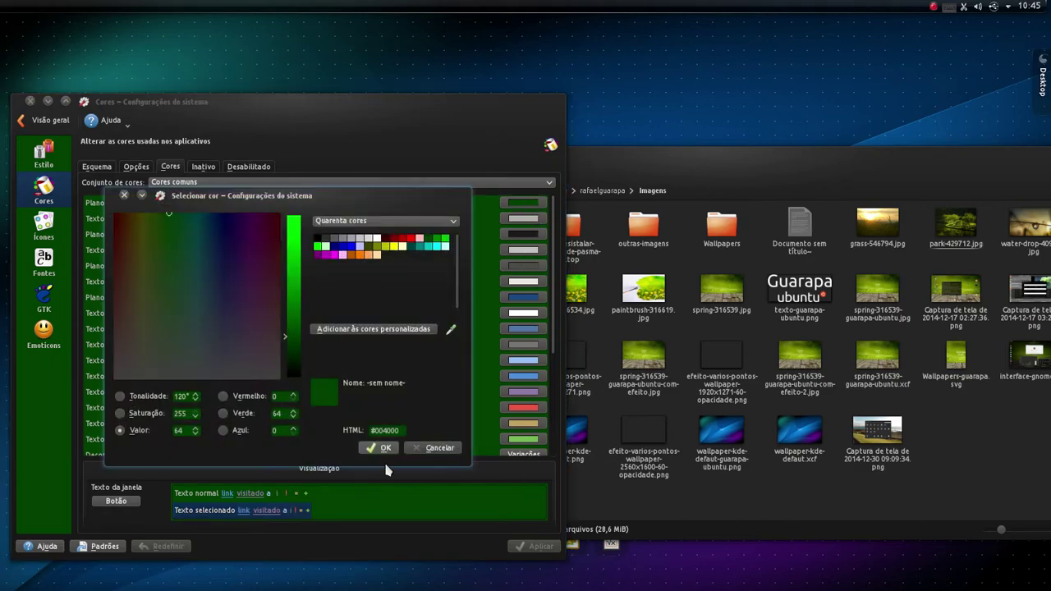
{"action": "left_click", "coordinate": [383, 448]}
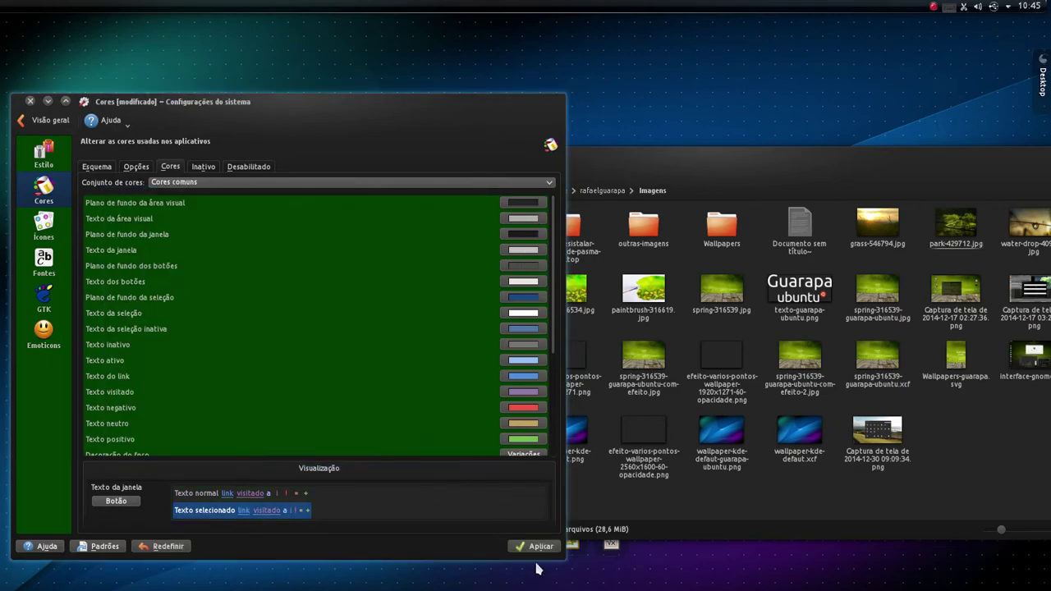
{"action": "left_click", "coordinate": [539, 547]}
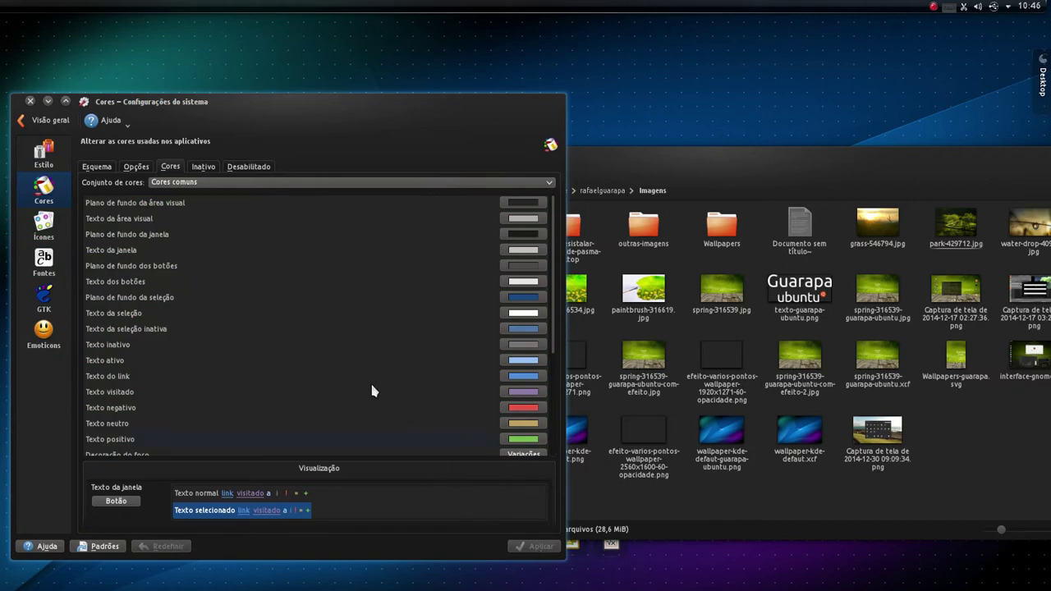
Copy the original code of the common view-area text colour, set the colour to red (#FF0000), and apply it.
{"action": "left_click", "coordinate": [523, 219]}
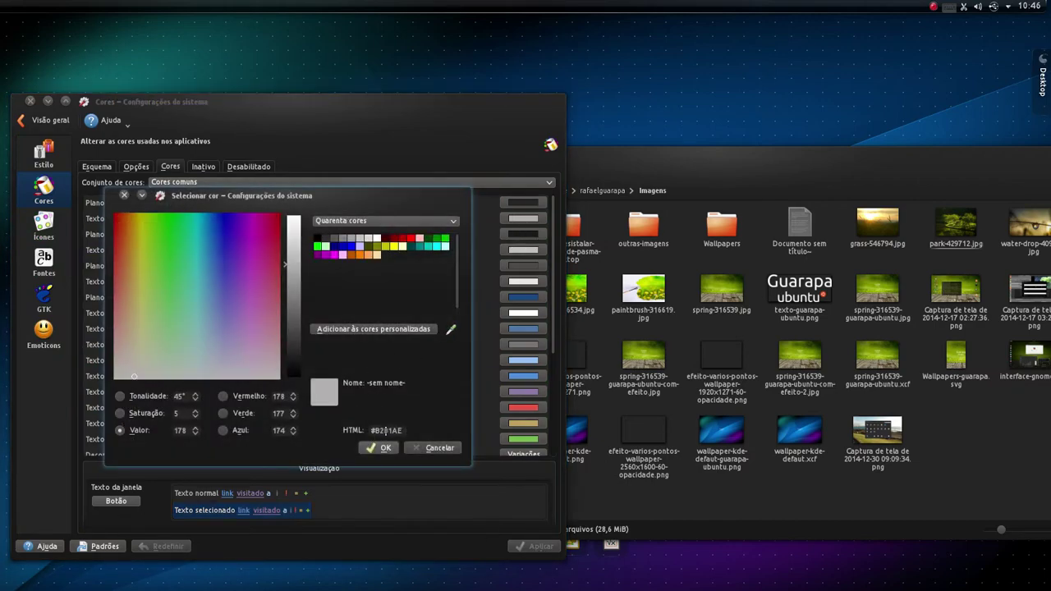
{"action": "triple_click", "coordinate": [395, 436]}
{"action": "left_click", "coordinate": [409, 242]}
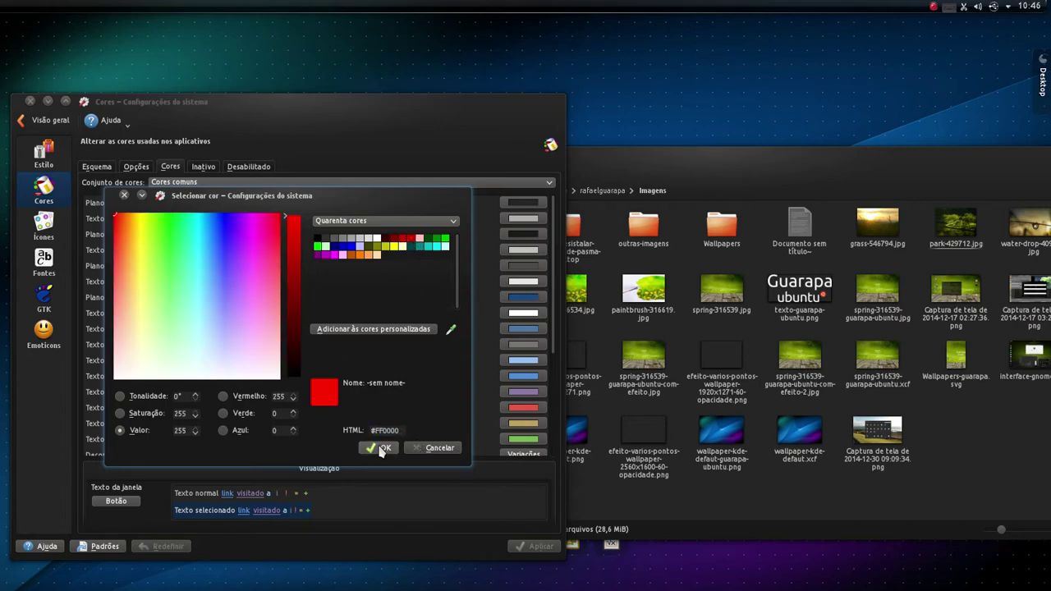
{"action": "left_click", "coordinate": [377, 448]}
{"action": "left_click", "coordinate": [534, 548]}
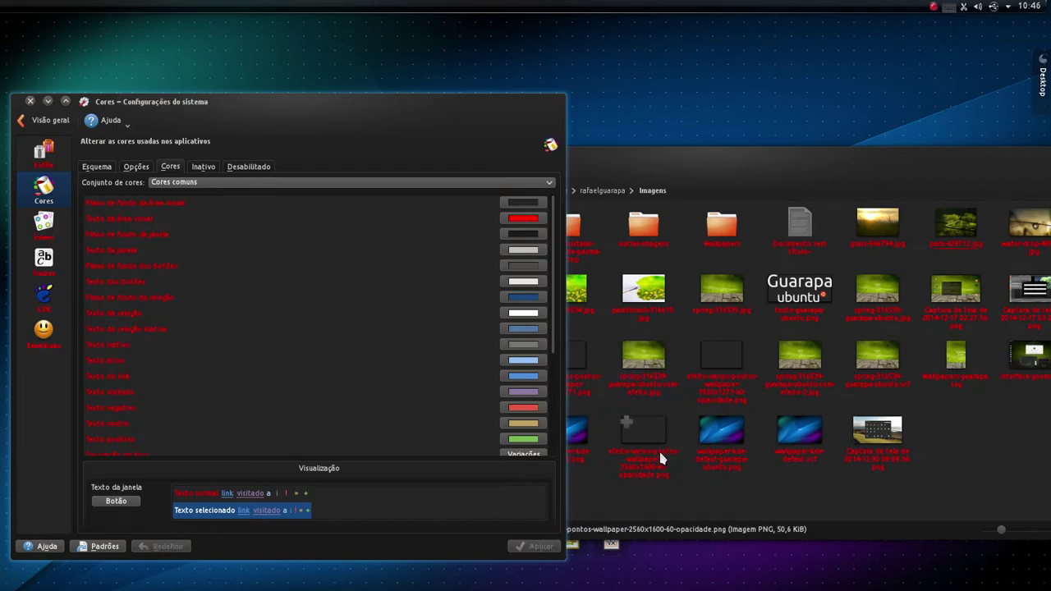
Restore the common view-area text colour to the copied original code #B2B1AE and apply it.
{"action": "left_click", "coordinate": [535, 218]}
{"action": "key", "text": "ctrl+v"}
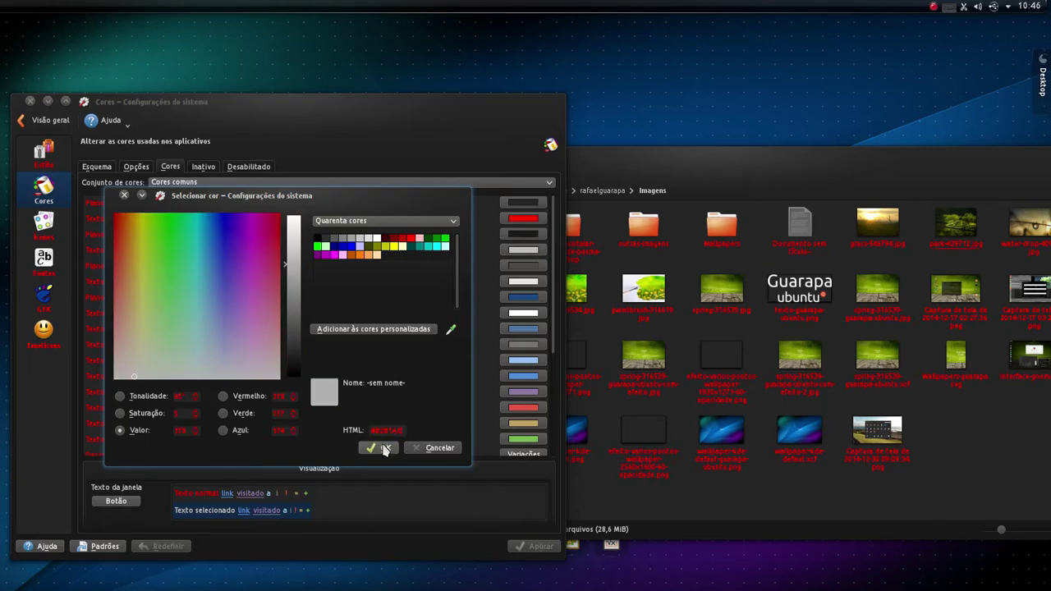
{"action": "left_click", "coordinate": [386, 448]}
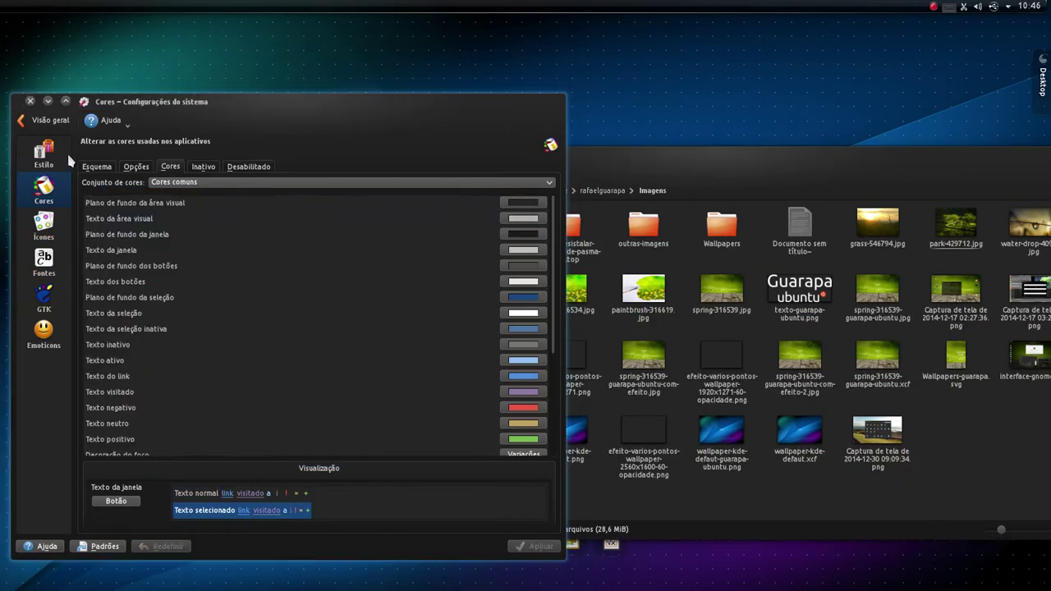
In the Visualização colour set, copy the normal background's original code, change it to turquoise (RGB 0, 192, 192), and apply it.
{"action": "left_click", "coordinate": [181, 182]}
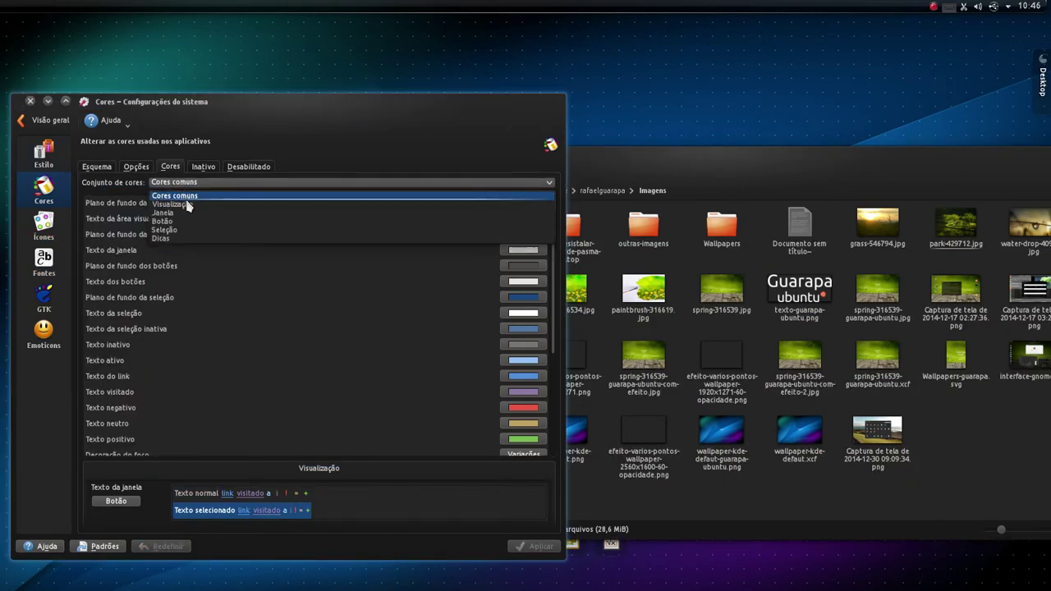
{"action": "left_click", "coordinate": [188, 205]}
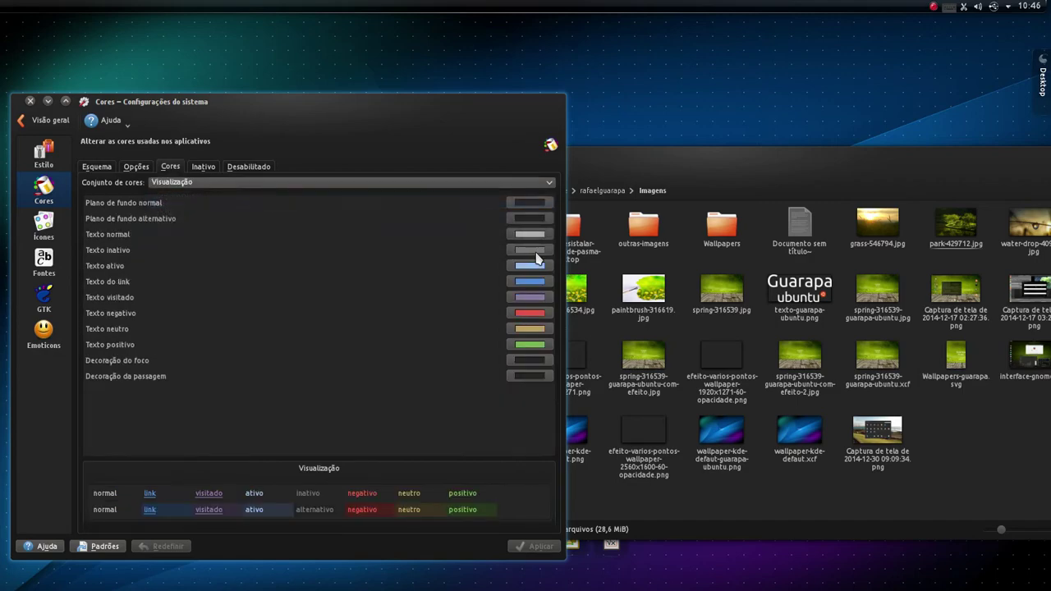
{"action": "left_click", "coordinate": [532, 206]}
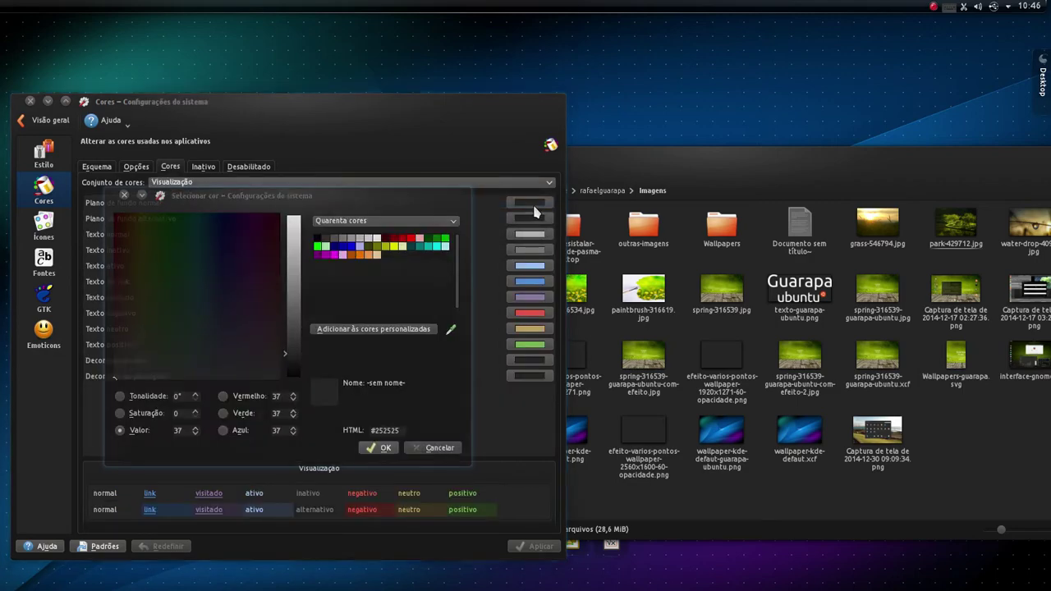
{"action": "triple_click", "coordinate": [392, 424]}
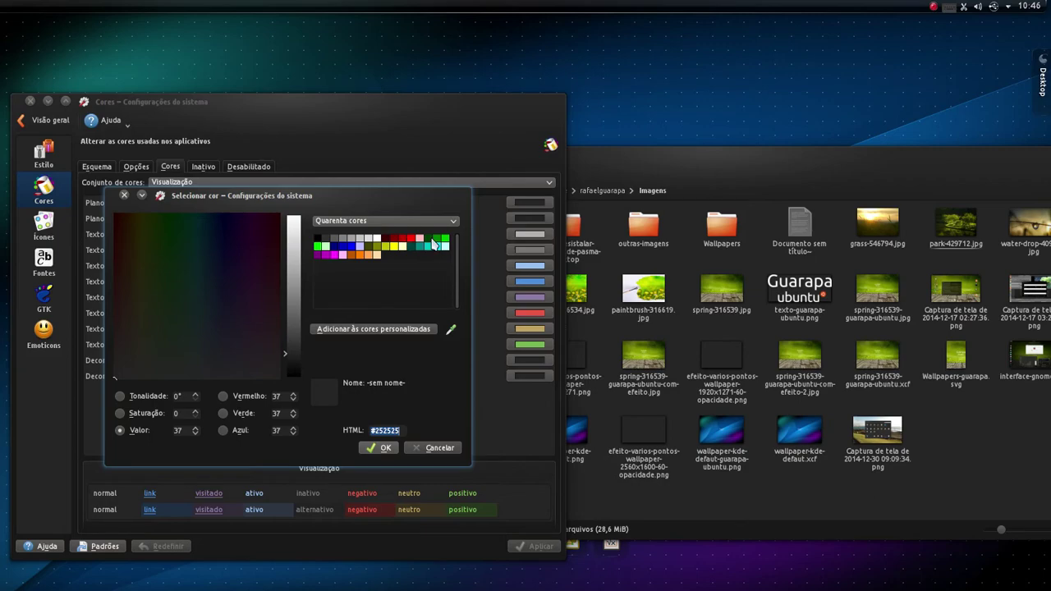
{"action": "left_click", "coordinate": [429, 247]}
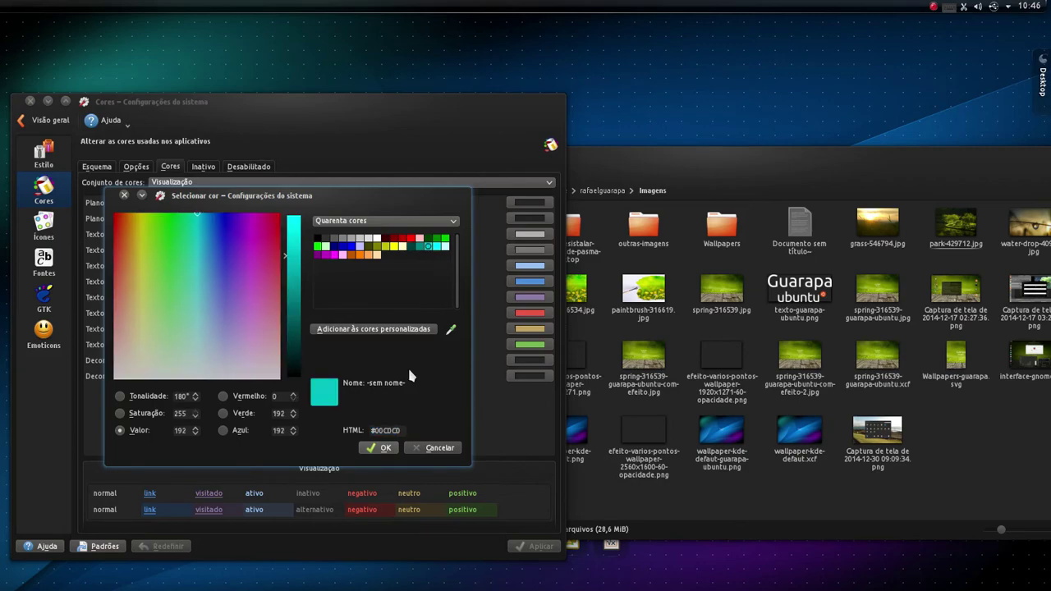
{"action": "left_click", "coordinate": [382, 448]}
{"action": "left_click", "coordinate": [532, 547]}
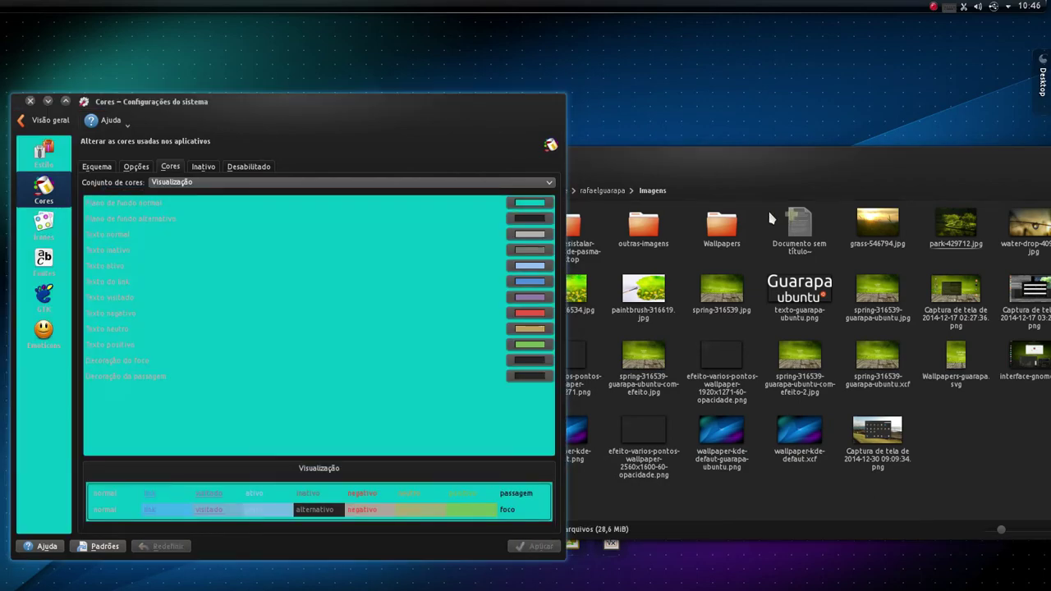
Reopen the file manager at the Wallpapers place to inspect the turquoise background, placing its window beside the colour settings.
{"action": "left_click", "coordinate": [717, 184]}
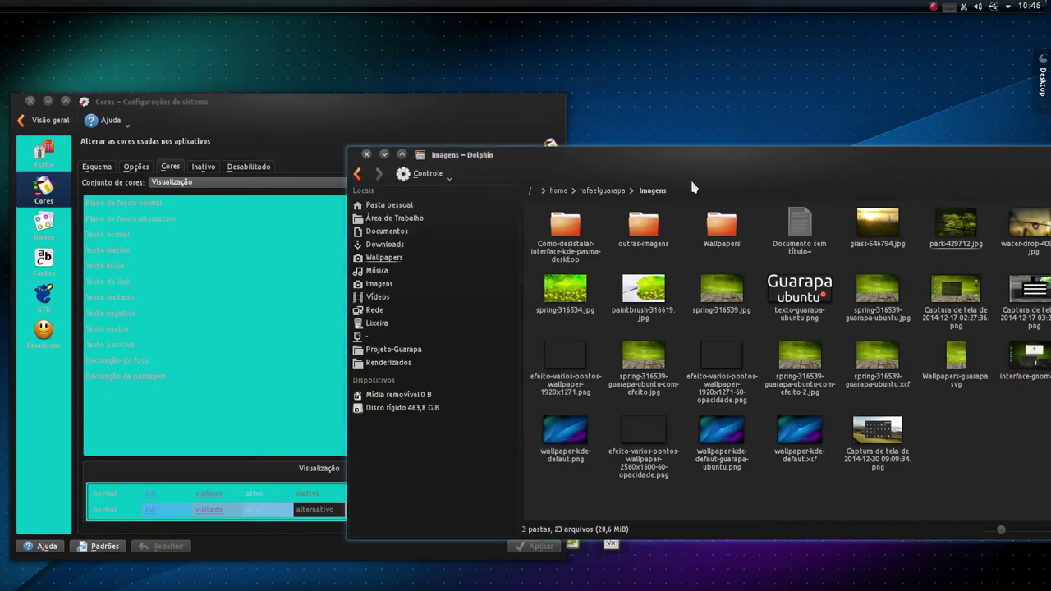
{"action": "left_click", "coordinate": [367, 154]}
{"action": "mouse_move", "coordinate": [8, 227]}
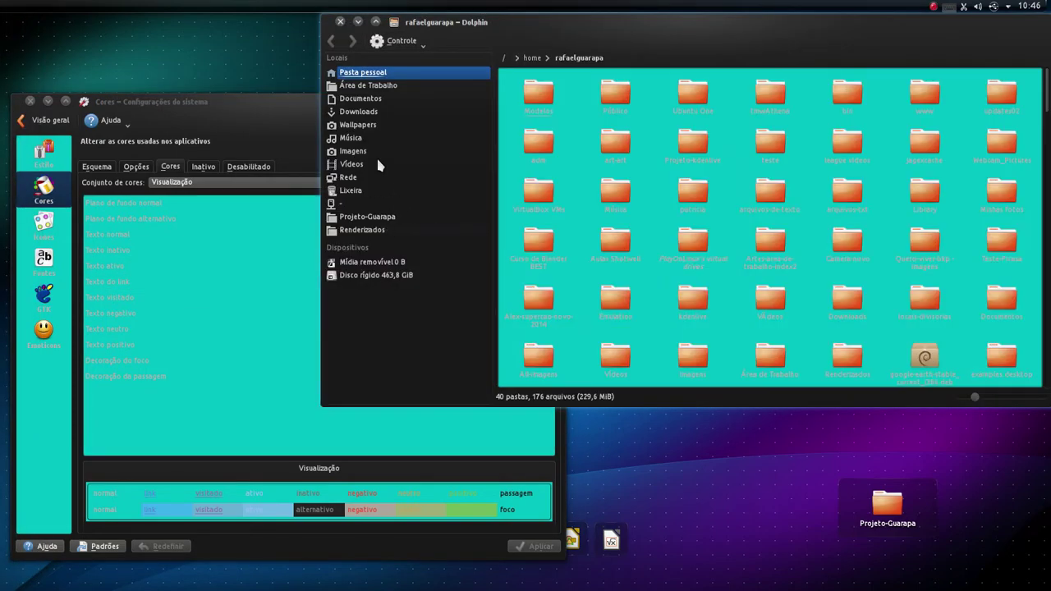
{"action": "left_click", "coordinate": [375, 127]}
{"action": "left_click_drag", "start_coordinate": [471, 20], "coordinate": [497, 162]}
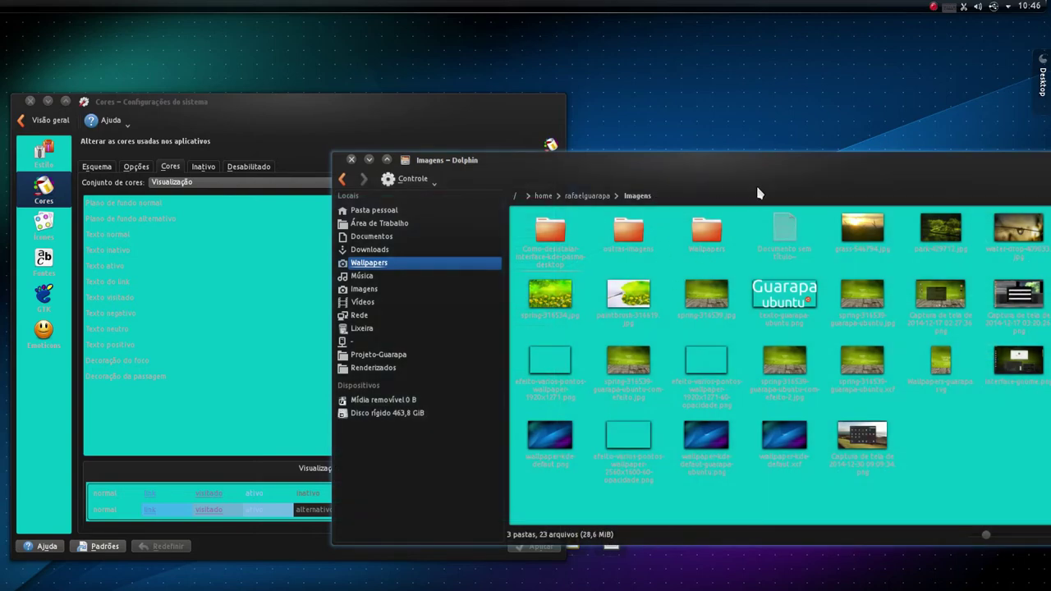
{"action": "left_click_drag", "start_coordinate": [759, 193], "coordinate": [994, 197]}
{"action": "left_click", "coordinate": [392, 106]}
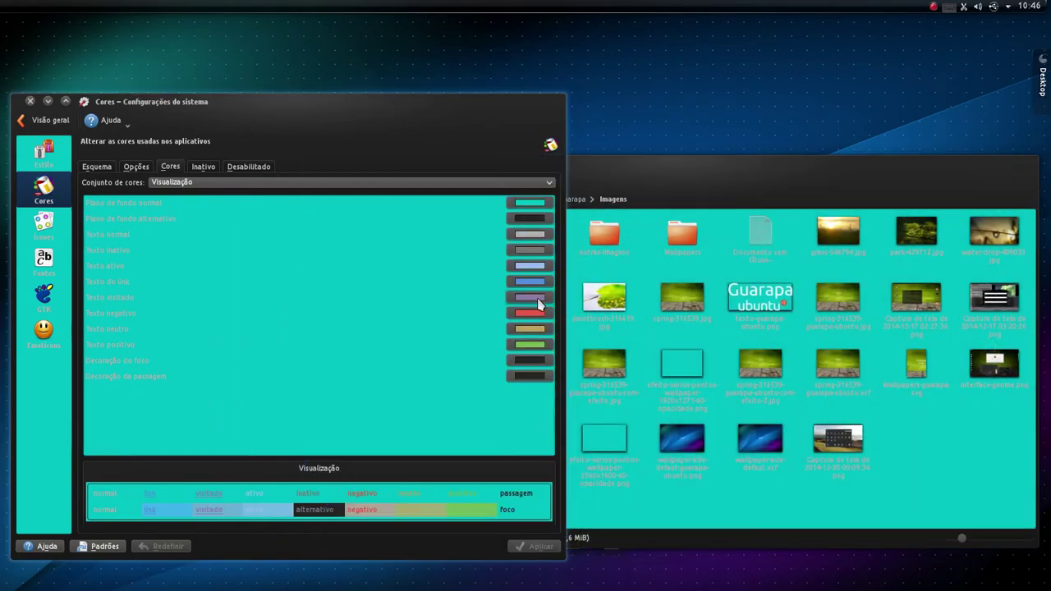
Restore the Visualização normal background to #252525, apply it, and check the file manager window.
{"action": "left_click", "coordinate": [529, 205]}
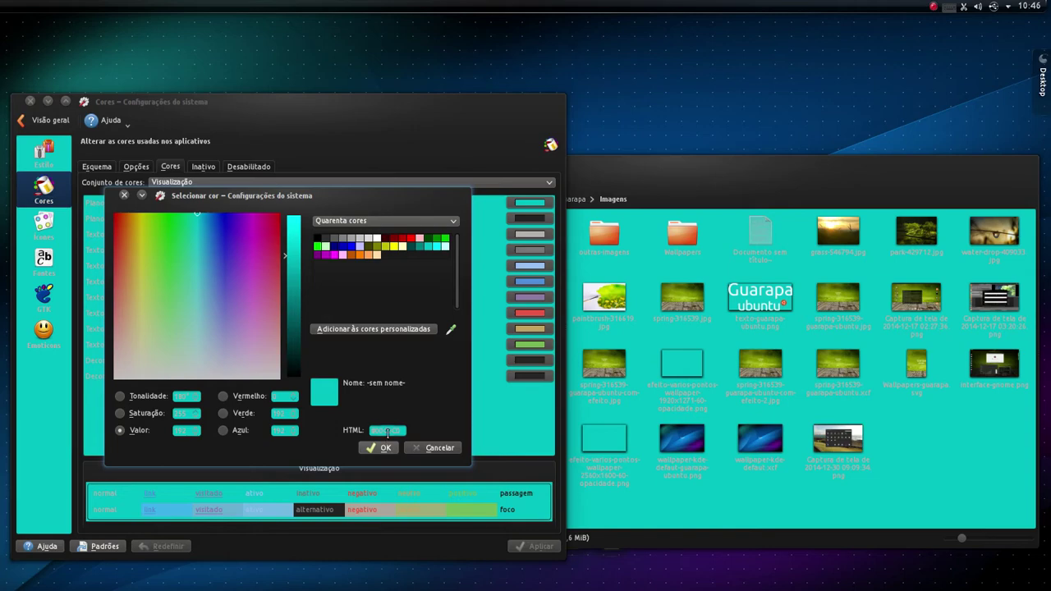
{"action": "left_click", "coordinate": [383, 447]}
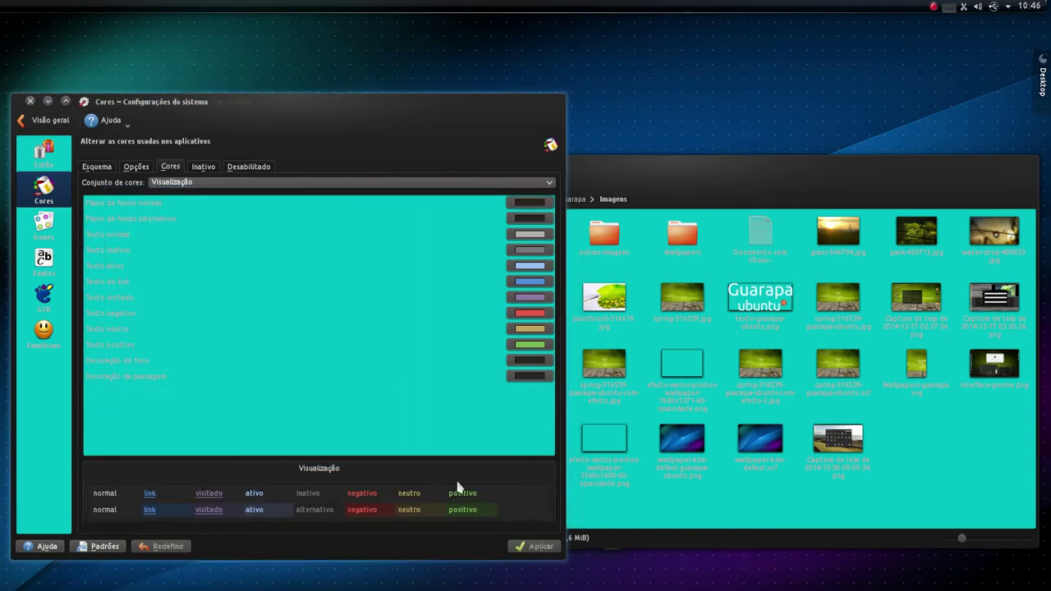
{"action": "left_click", "coordinate": [536, 547]}
{"action": "left_click_drag", "start_coordinate": [702, 207], "coordinate": [683, 152]}
{"action": "left_click", "coordinate": [456, 116]}
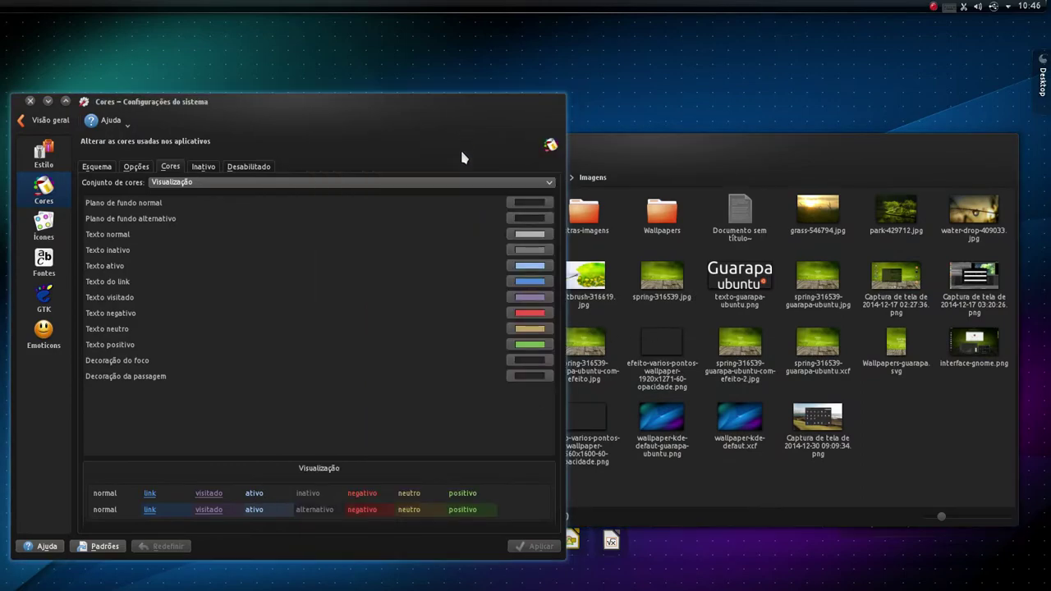
Review the Janela, Botão, Seleção and Dicas colour sets, and return to Cores comuns.
{"action": "left_click", "coordinate": [345, 183]}
{"action": "left_click", "coordinate": [312, 216]}
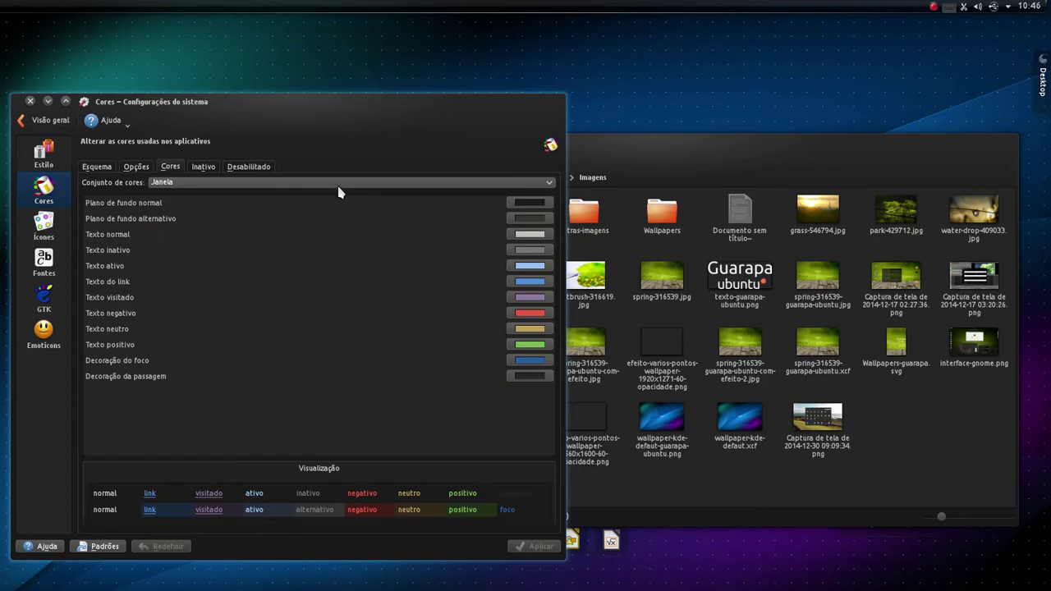
{"action": "left_click", "coordinate": [342, 182]}
{"action": "left_click", "coordinate": [331, 222]}
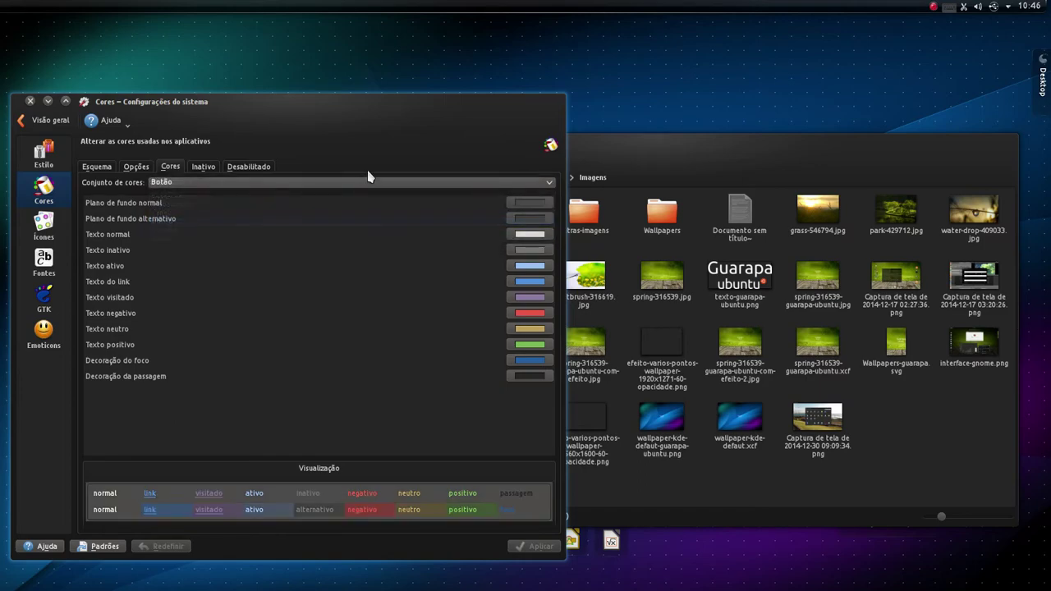
{"action": "left_click", "coordinate": [345, 183]}
{"action": "left_click", "coordinate": [347, 230]}
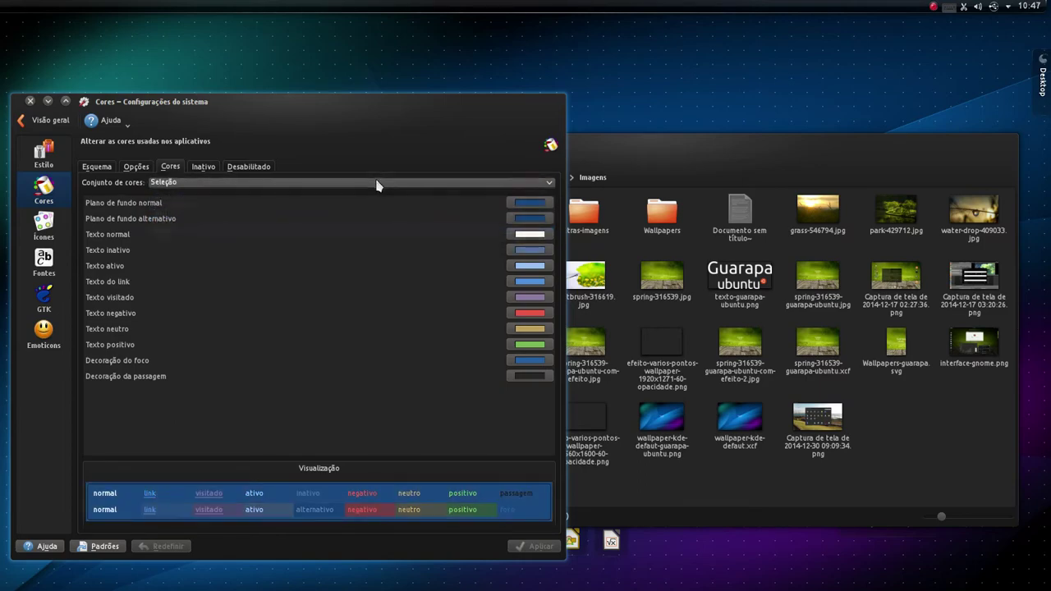
{"action": "left_click", "coordinate": [345, 182]}
{"action": "left_click", "coordinate": [347, 239]}
{"action": "left_click", "coordinate": [352, 182]}
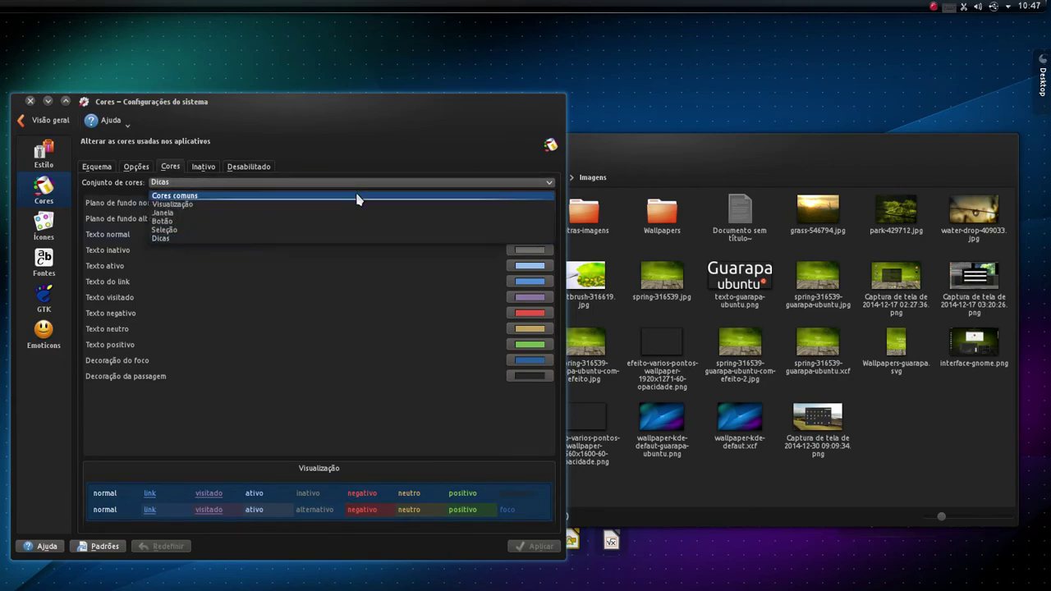
{"action": "left_click", "coordinate": [355, 196]}
Move the colour settings and file manager windows apart, and minimize the file manager.
{"action": "left_click_drag", "start_coordinate": [413, 120], "coordinate": [879, 154]}
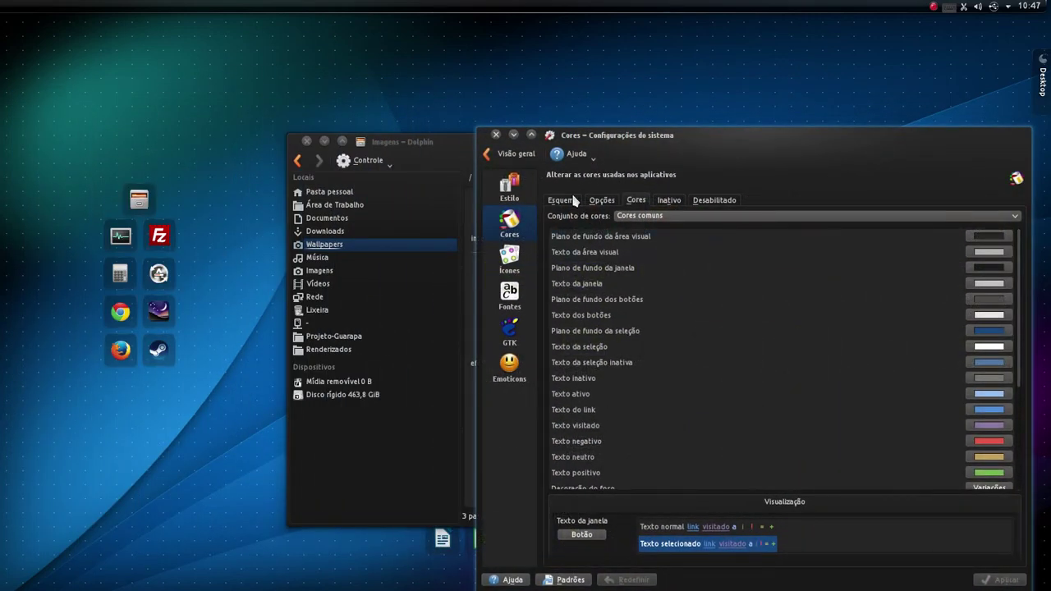
{"action": "left_click", "coordinate": [442, 136]}
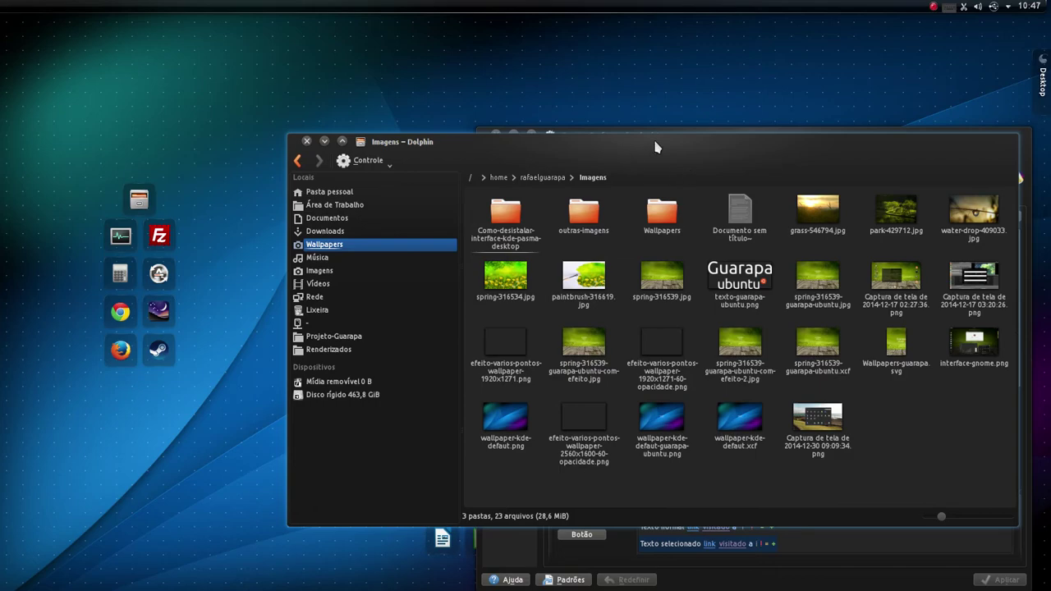
{"action": "left_click_drag", "start_coordinate": [654, 145], "coordinate": [538, 141]}
{"action": "left_click", "coordinate": [205, 143]}
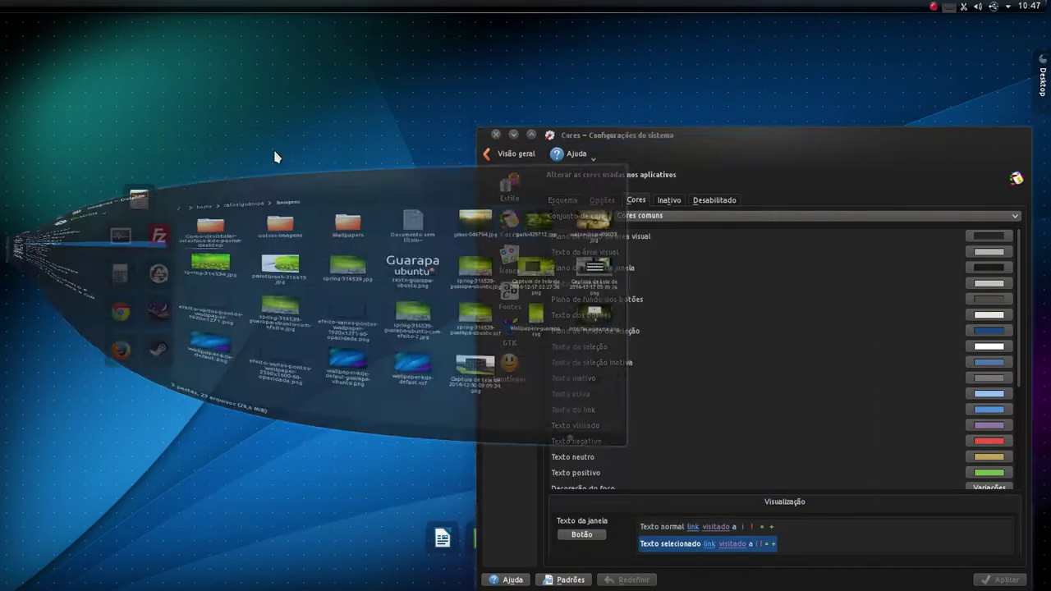
Show the list of colour schemes, move the settings window to the middle of the desktop, and restore the minimized file manager.
{"action": "left_click", "coordinate": [567, 200]}
{"action": "left_click_drag", "start_coordinate": [690, 200], "coordinate": [390, 171]}
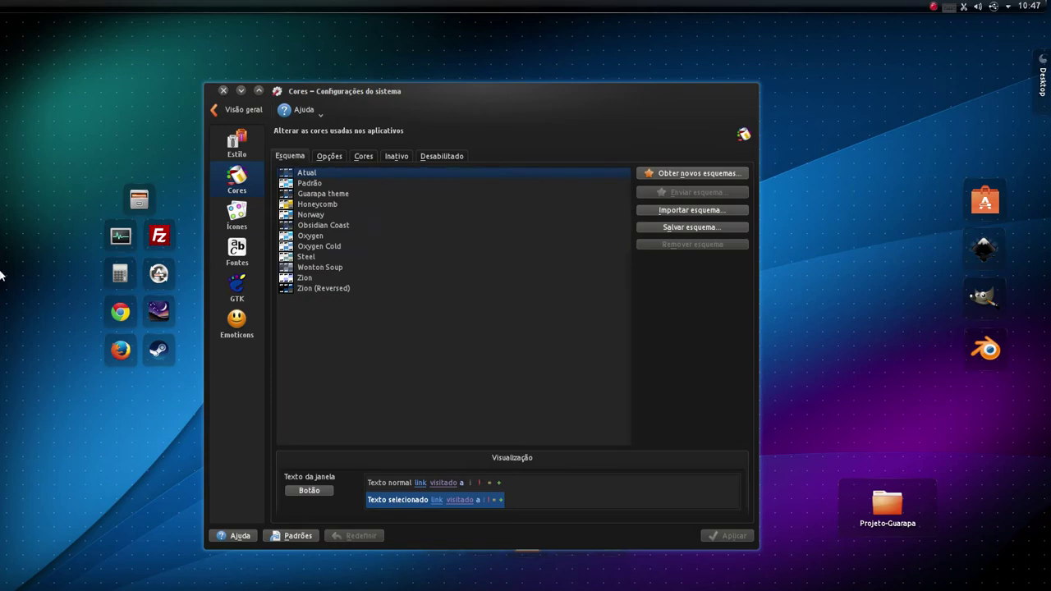
{"action": "mouse_move", "coordinate": [2, 275]}
{"action": "left_click", "coordinate": [17, 253]}
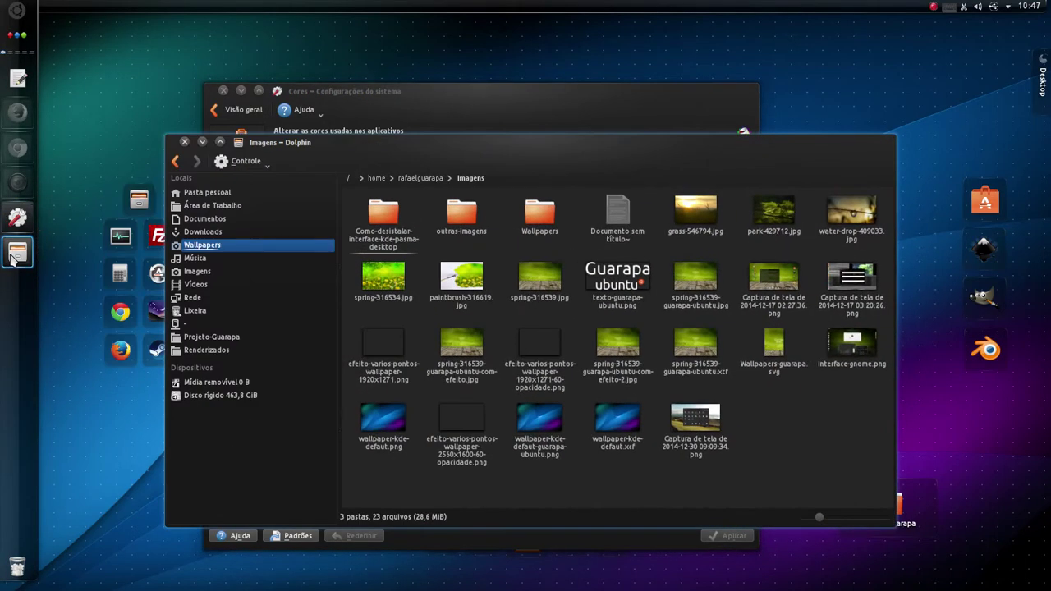
Minimize the file manager and select Oxygen as the widget style in the Estilo settings.
{"action": "left_click", "coordinate": [12, 258]}
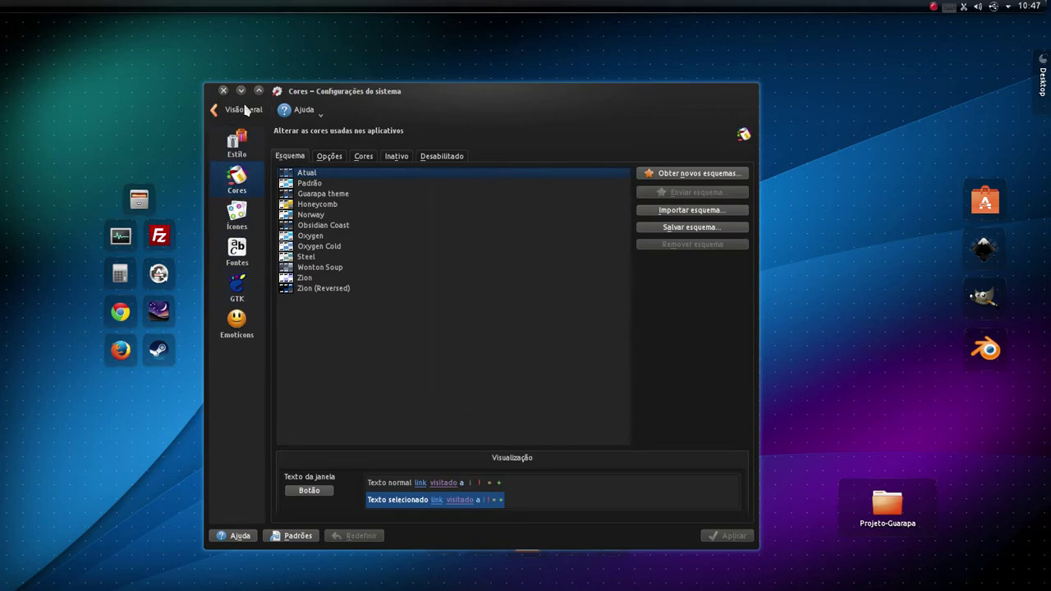
{"action": "left_click", "coordinate": [244, 143]}
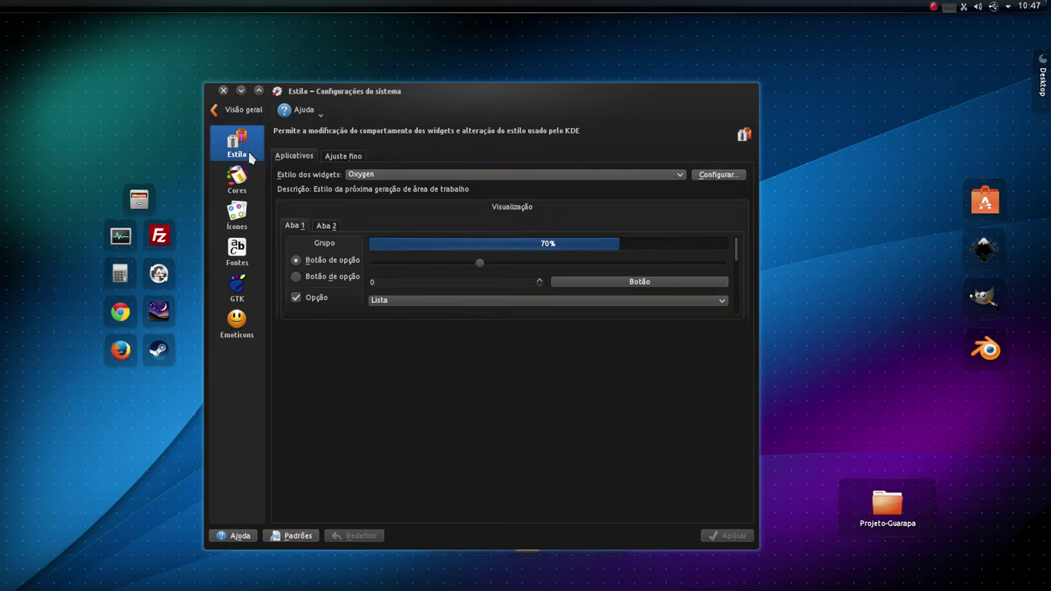
{"action": "left_click", "coordinate": [369, 177]}
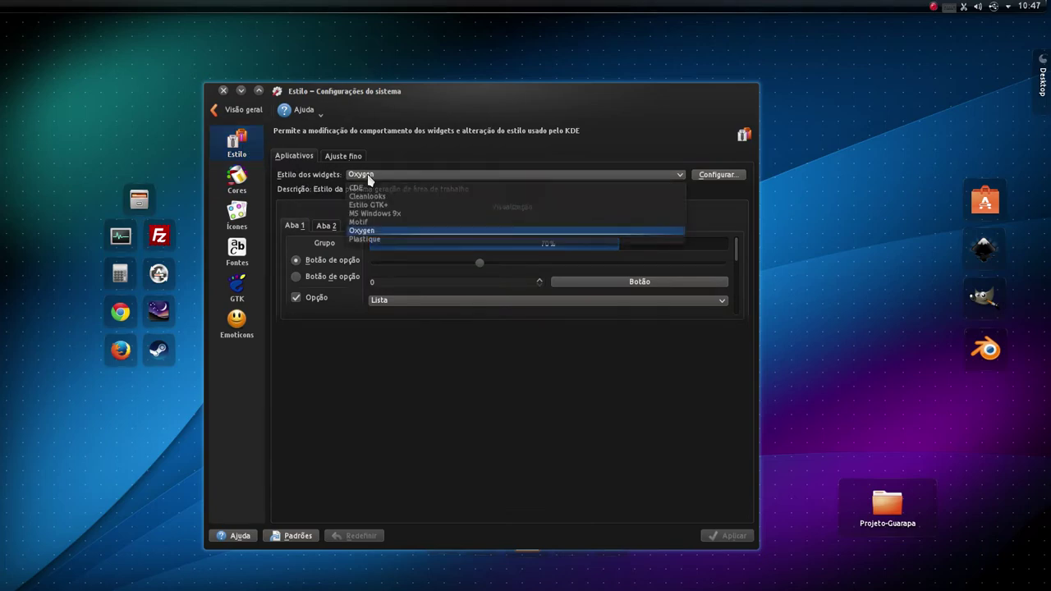
{"action": "left_click", "coordinate": [382, 235]}
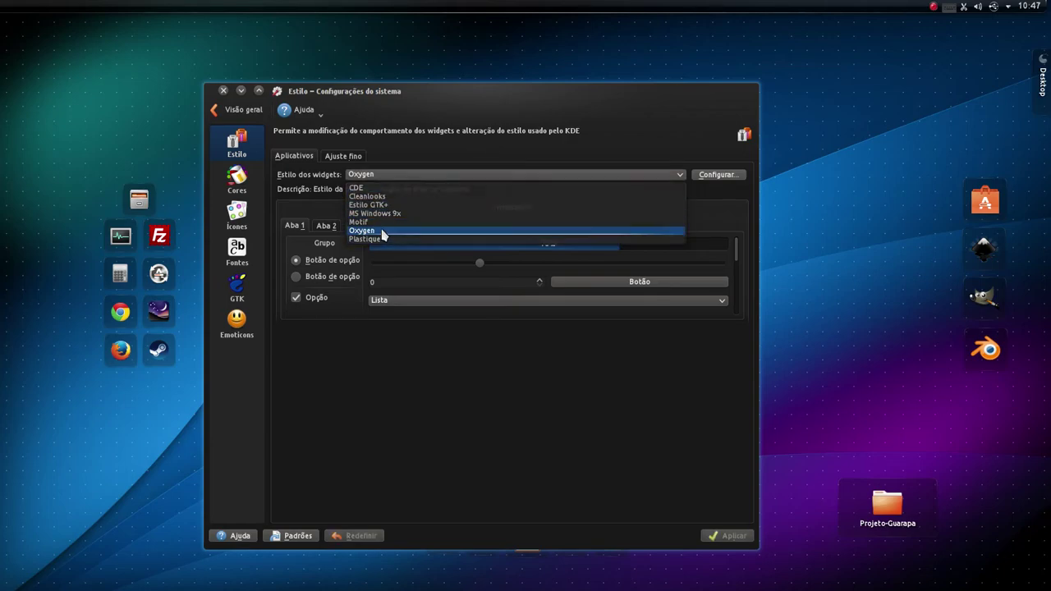
Review the Visões, Abas and Barras de rolagem options in the Oxygen style configuration, and cancel it.
{"action": "left_click", "coordinate": [719, 176]}
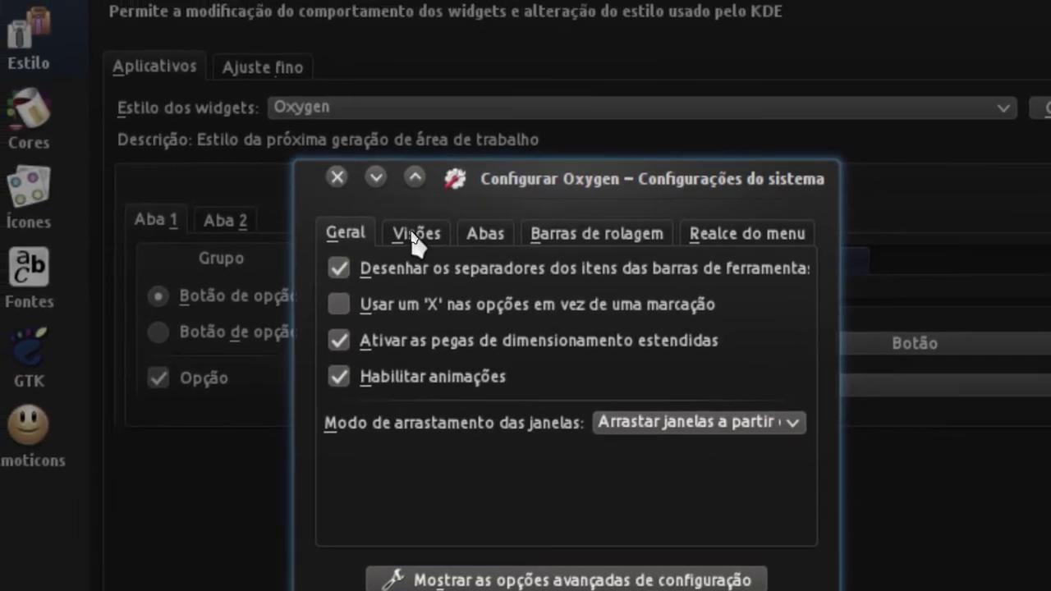
{"action": "left_click", "coordinate": [379, 156]}
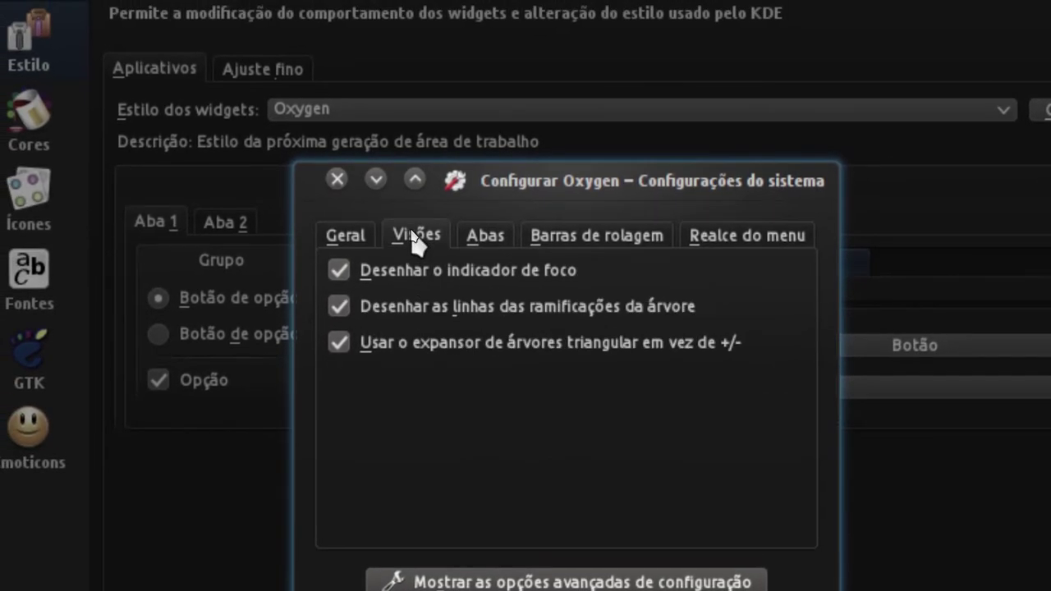
{"action": "left_click", "coordinate": [477, 238]}
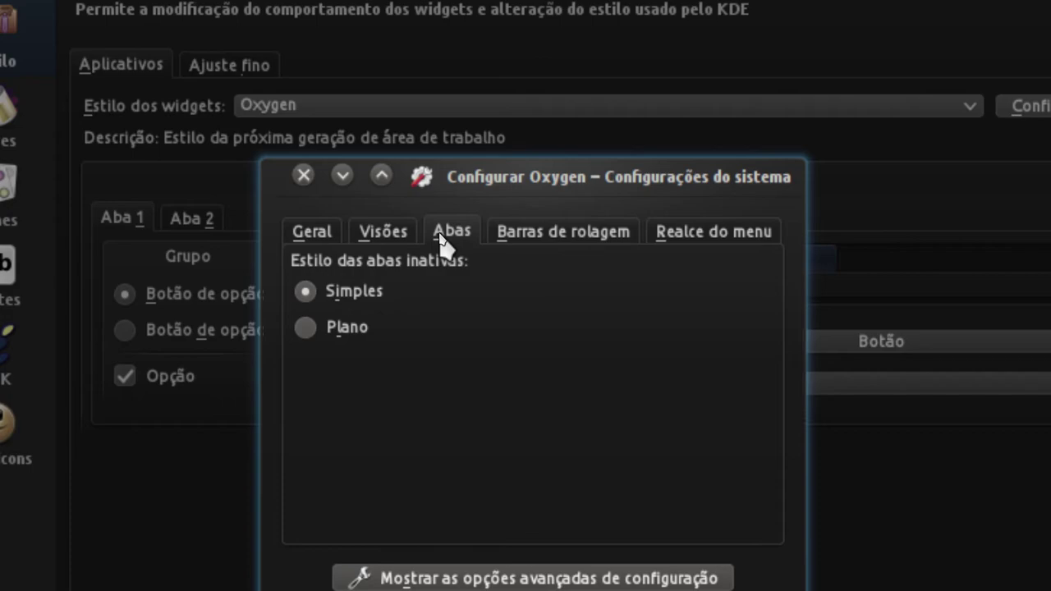
{"action": "left_click", "coordinate": [513, 238]}
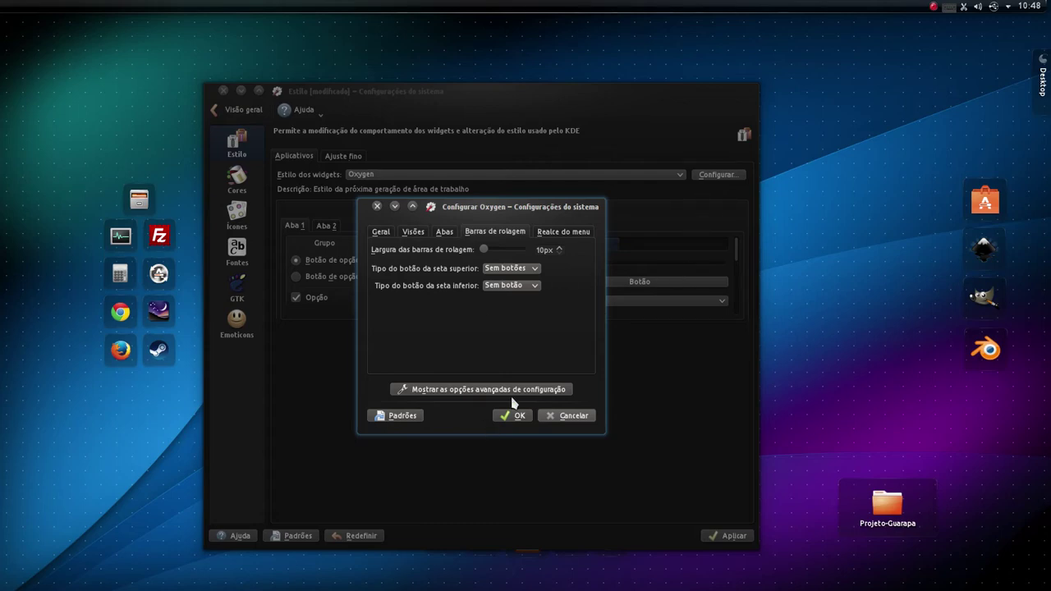
{"action": "left_click", "coordinate": [558, 418]}
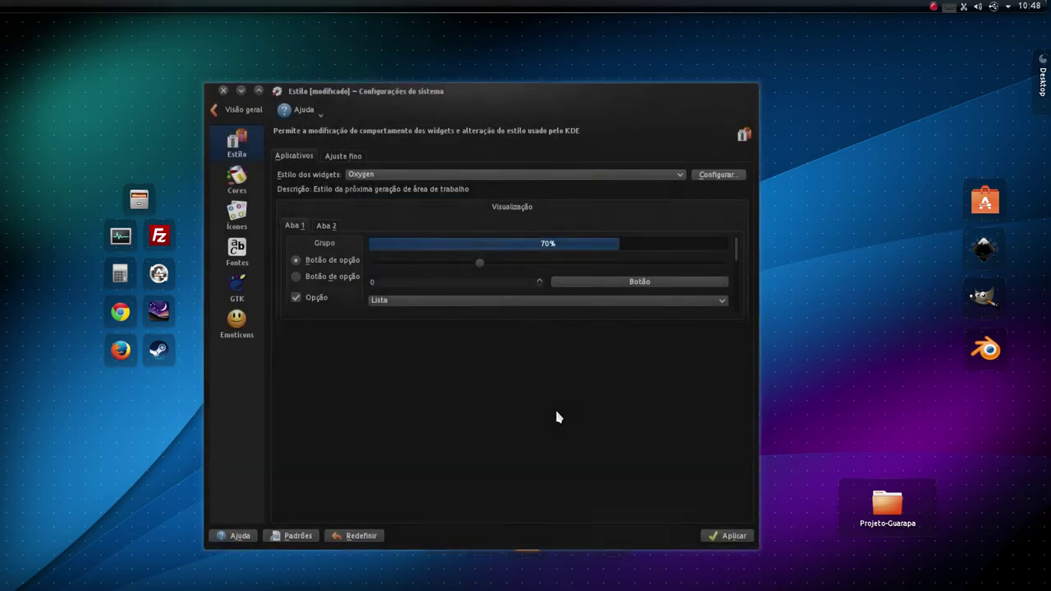
Restore the file manager with larger icons in the Imagens folder and examine its vertical scroll bar while scrolling.
{"action": "mouse_move", "coordinate": [10, 277]}
{"action": "left_click", "coordinate": [23, 255]}
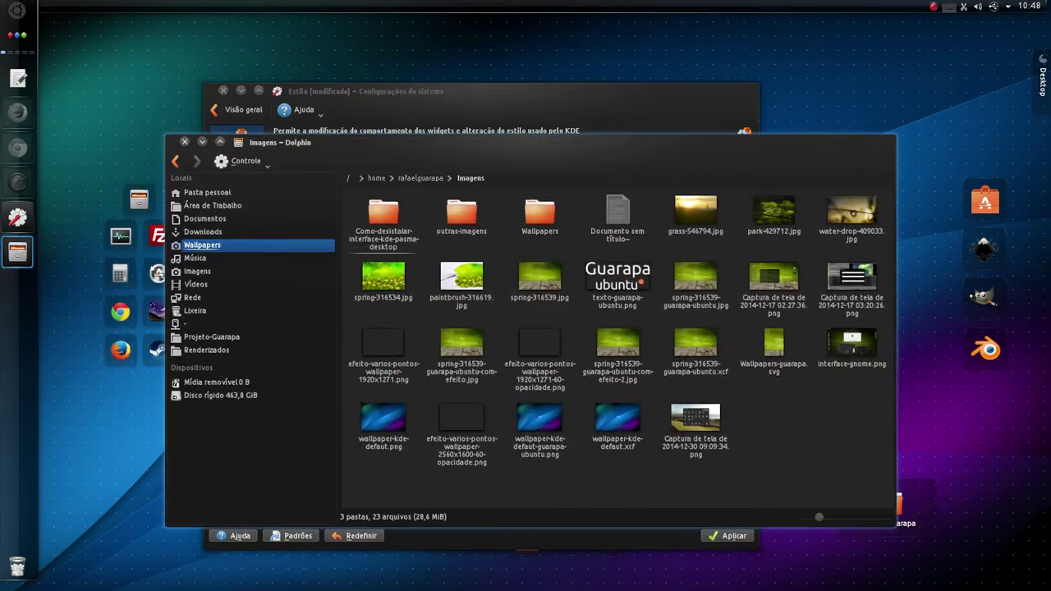
{"action": "left_click", "coordinate": [220, 140]}
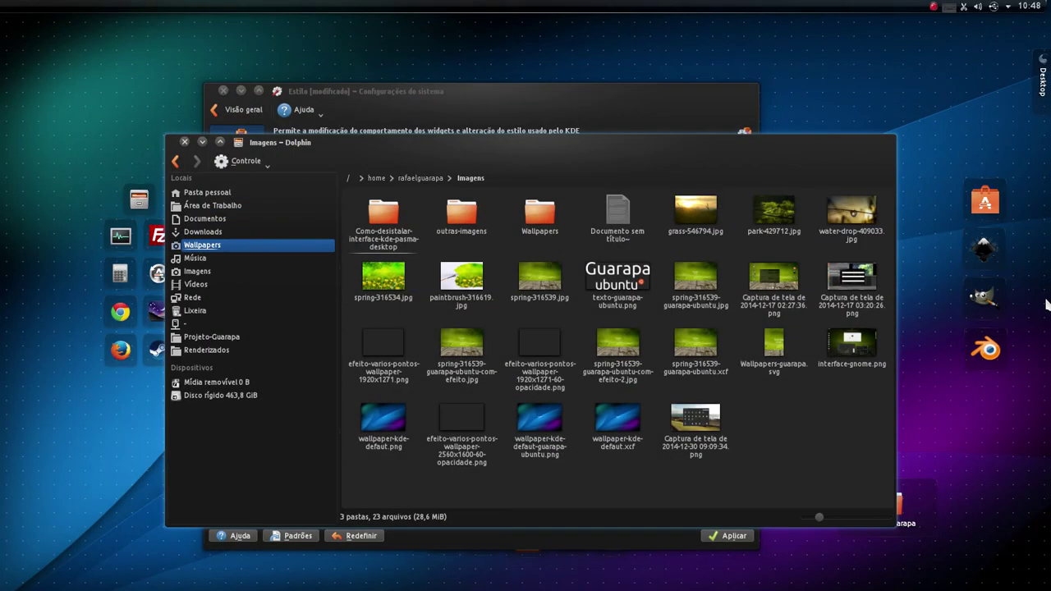
{"action": "left_click", "coordinate": [52, 8]}
{"action": "scroll", "coordinate": [764, 406], "scroll_direction": "up", "scroll_amount": 1}
{"action": "scroll", "coordinate": [894, 328], "scroll_direction": "down", "scroll_amount": 1}
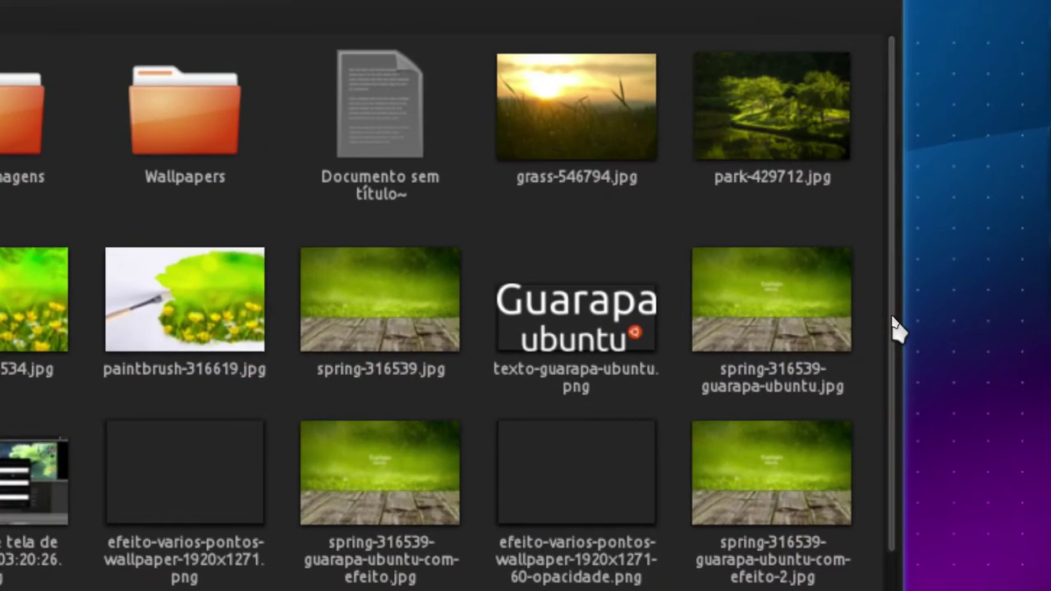
{"action": "scroll", "coordinate": [897, 329], "scroll_direction": "down", "scroll_amount": 5}
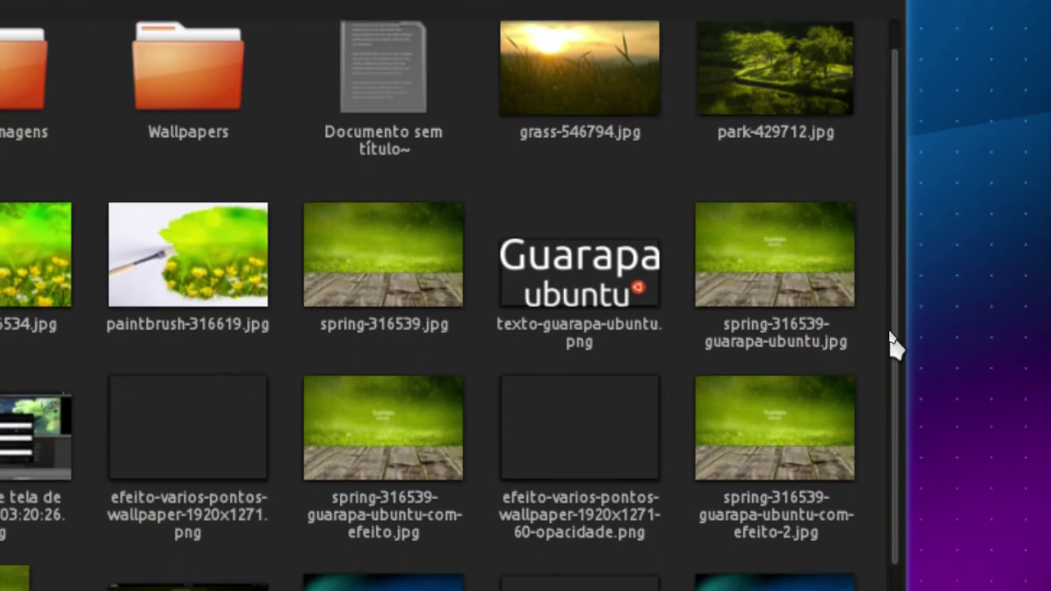
{"action": "scroll", "coordinate": [896, 386], "scroll_direction": "up", "scroll_amount": 5}
{"action": "scroll", "coordinate": [897, 329], "scroll_direction": "down", "scroll_amount": 5}
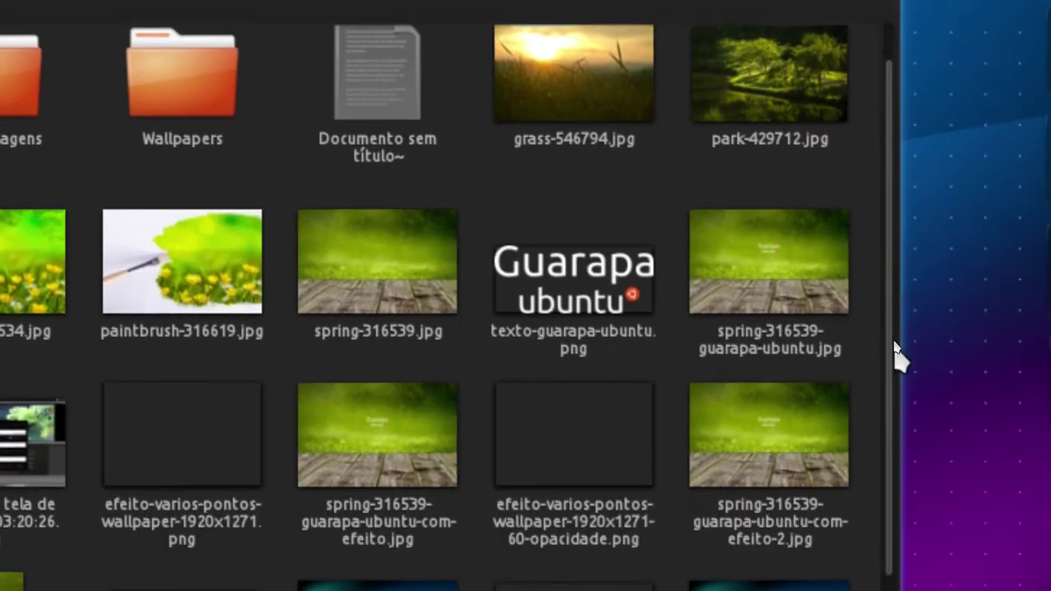
{"action": "scroll", "coordinate": [896, 353], "scroll_direction": "up", "scroll_amount": 5}
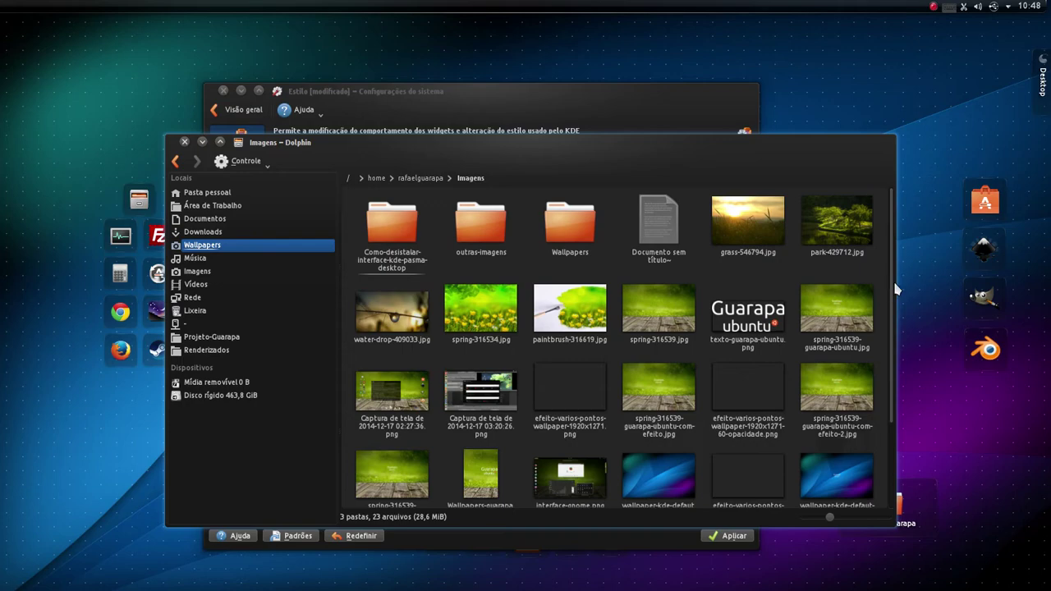
Return to the Estilo settings and review the Visões and Abas options of the Oxygen configuration.
{"action": "left_click", "coordinate": [460, 87]}
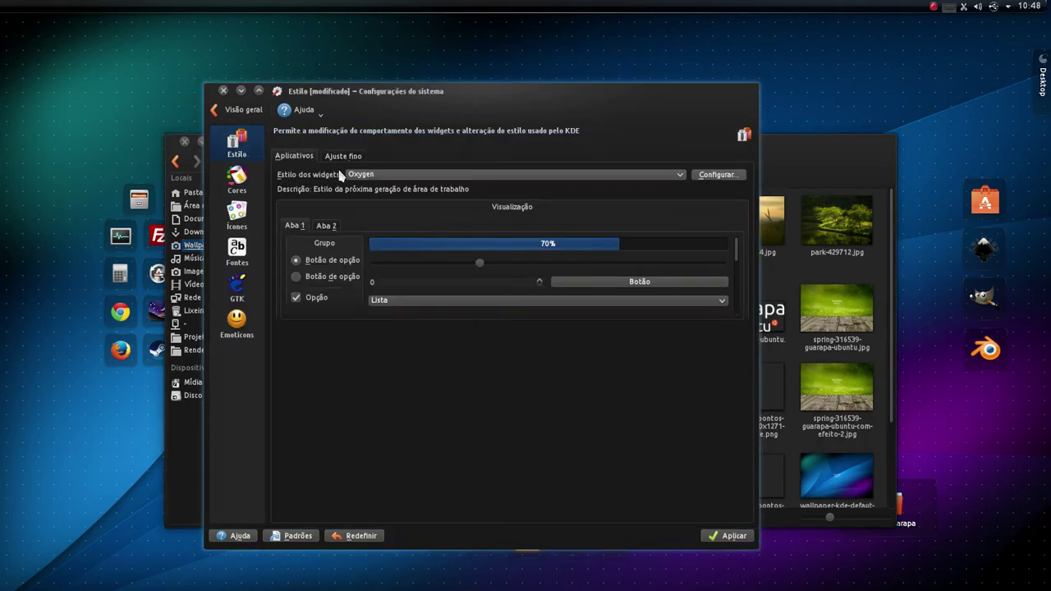
{"action": "left_click", "coordinate": [705, 174]}
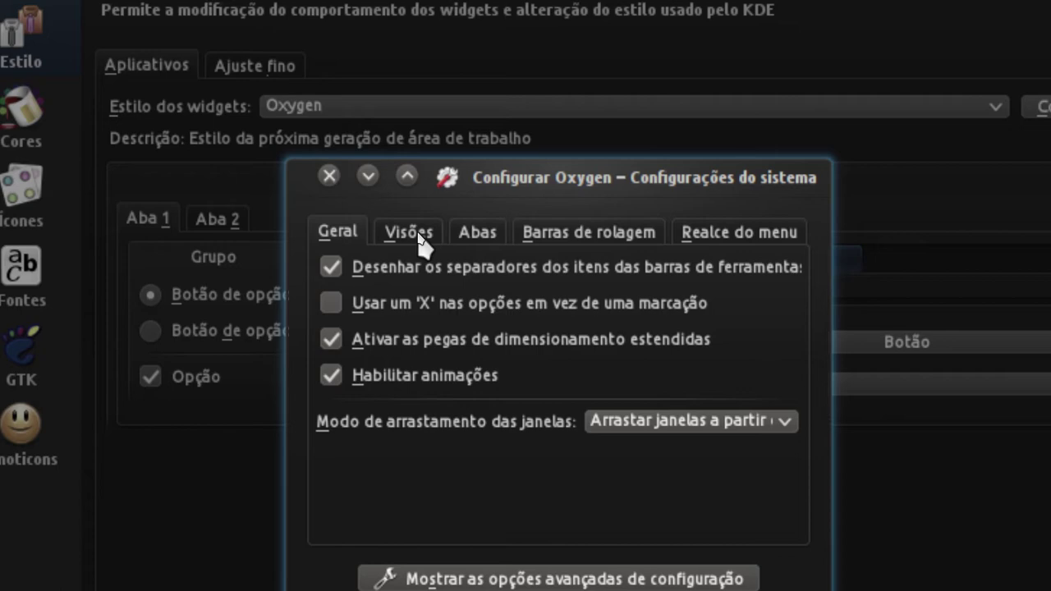
{"action": "left_click", "coordinate": [419, 241]}
{"action": "left_click", "coordinate": [465, 237]}
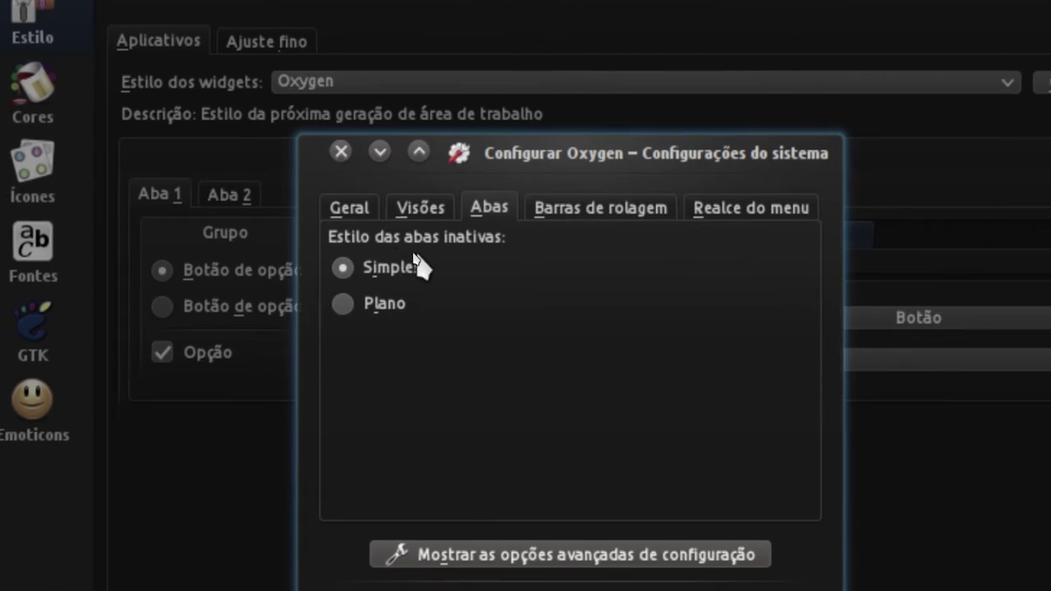
Set the upper arrow button type of Oxygen's scroll bars to Sem botões.
{"action": "left_click", "coordinate": [562, 215]}
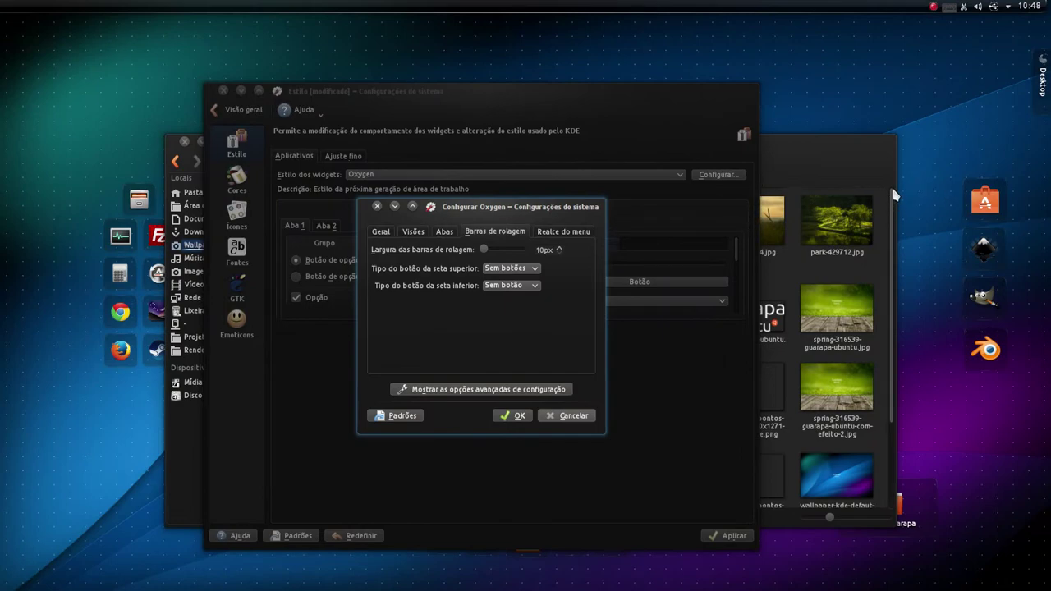
{"action": "left_click", "coordinate": [510, 268]}
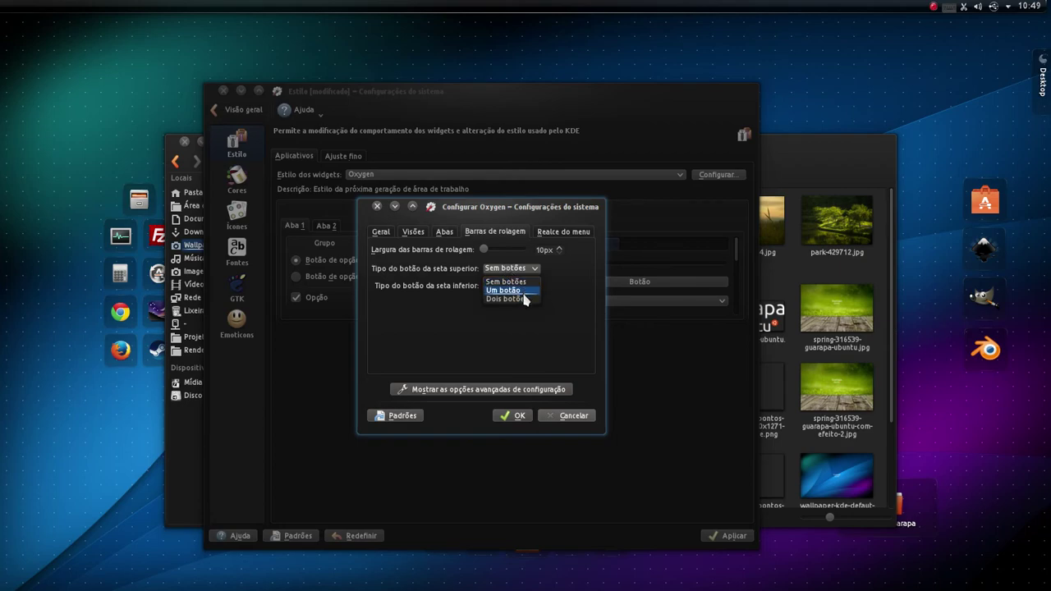
{"action": "left_click", "coordinate": [527, 281]}
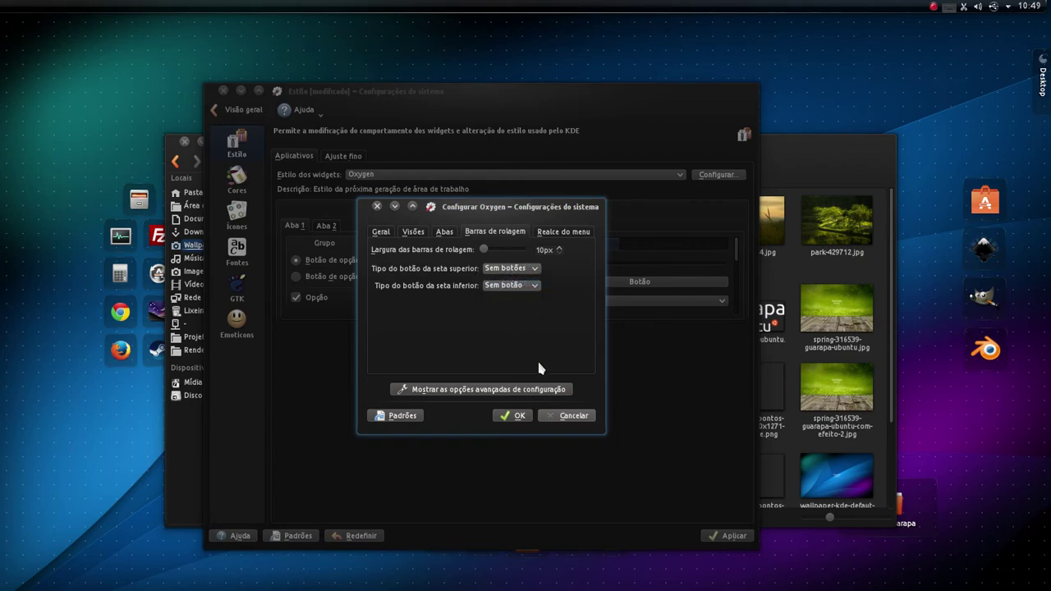
Examine how the file manager's scroll bar looks and moves without arrow buttons in the Imagens folder, and dismiss the window.
{"action": "left_click", "coordinate": [875, 175]}
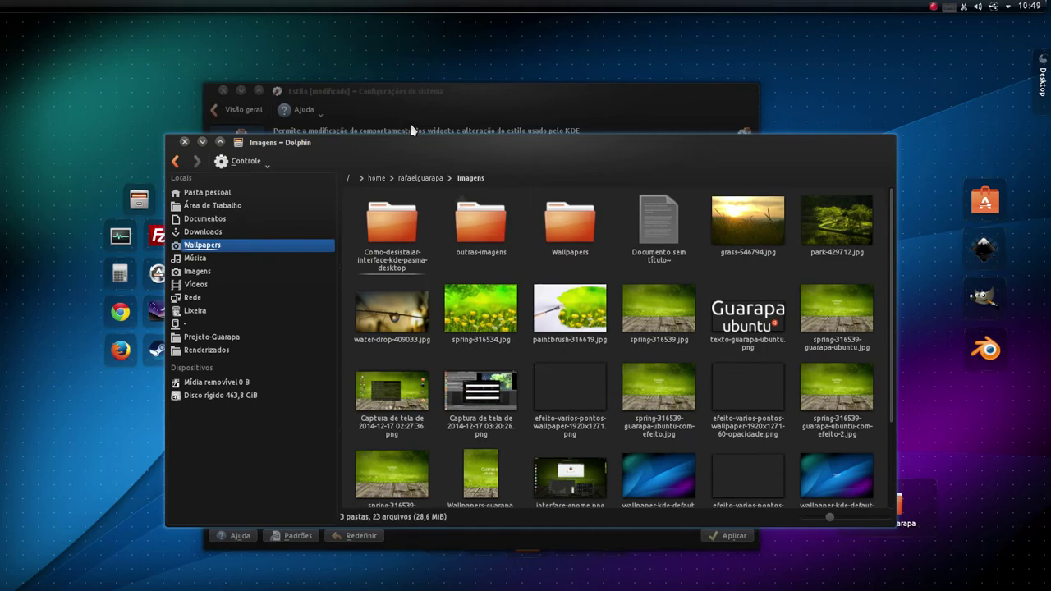
{"action": "left_click", "coordinate": [202, 144]}
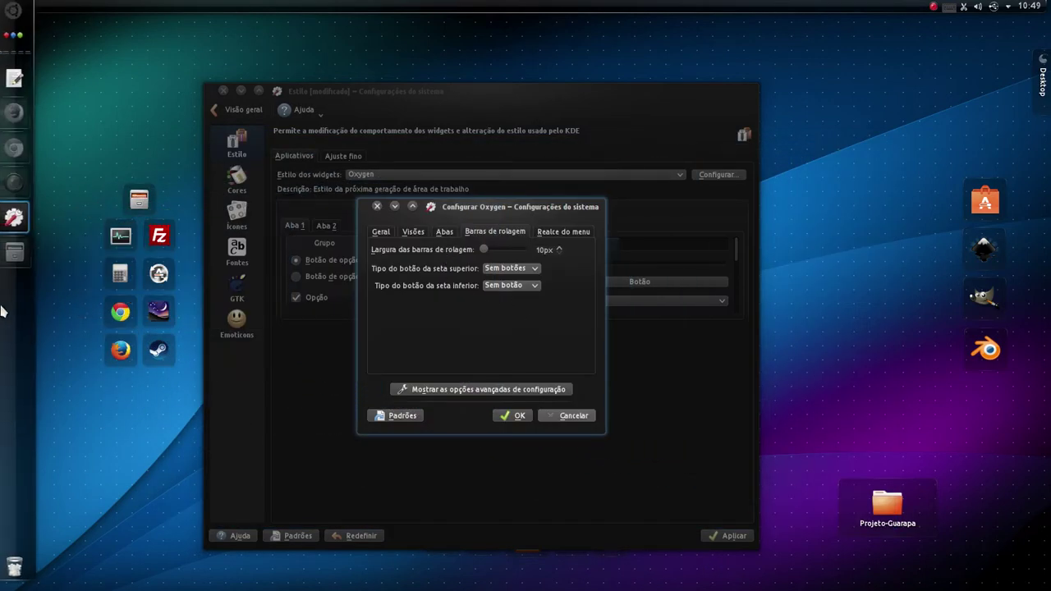
{"action": "left_click", "coordinate": [17, 253]}
{"action": "scroll", "coordinate": [754, 303], "scroll_direction": "up", "scroll_amount": 2}
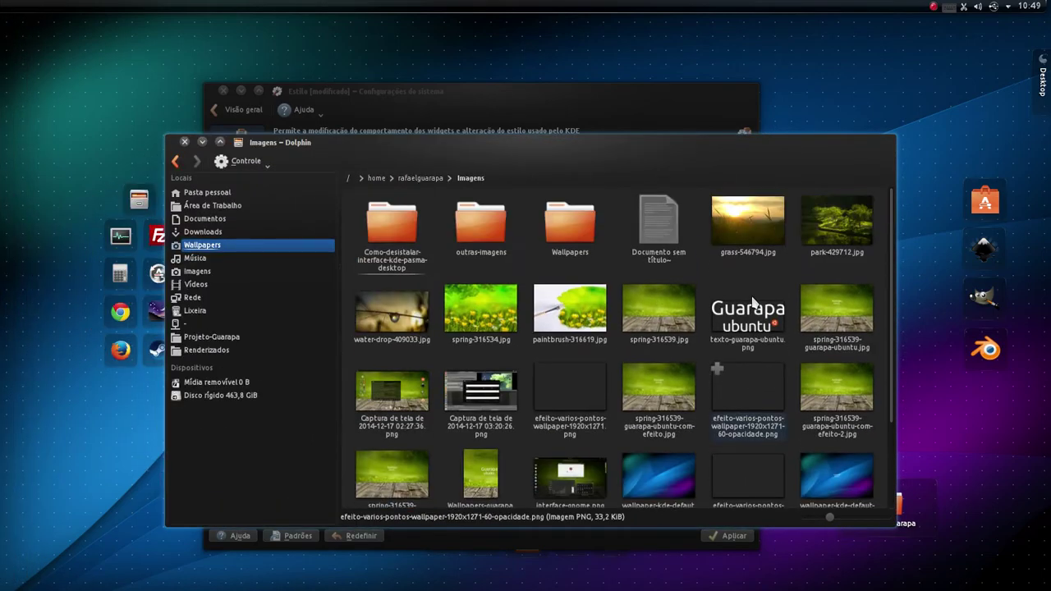
{"action": "scroll", "coordinate": [718, 249], "scroll_direction": "down", "scroll_amount": 2}
{"action": "scroll", "coordinate": [718, 249], "scroll_direction": "up", "scroll_amount": 2}
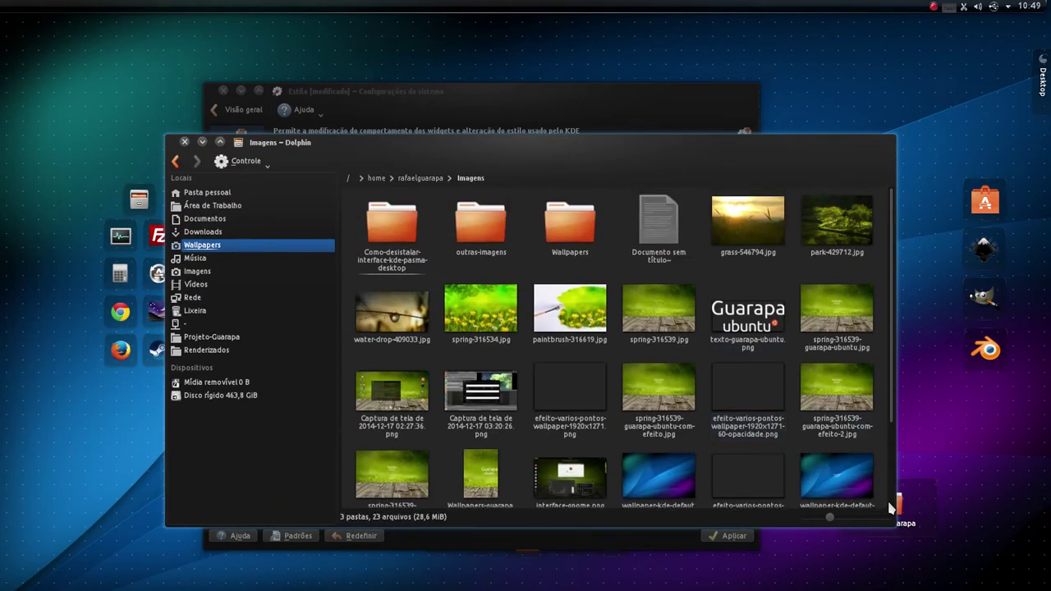
{"action": "scroll", "coordinate": [870, 476], "scroll_direction": "down", "scroll_amount": 3}
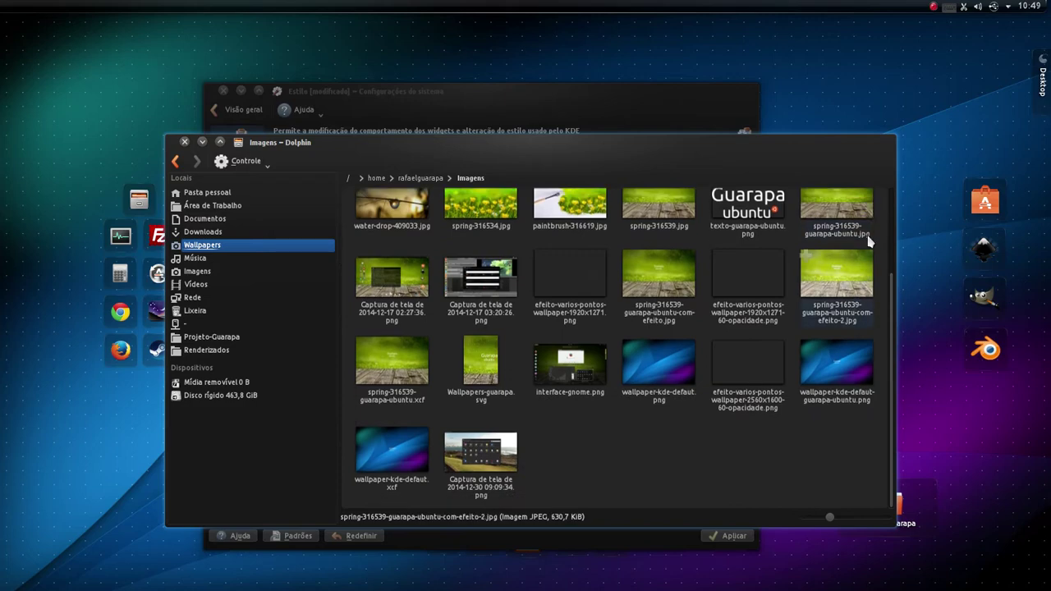
{"action": "scroll", "coordinate": [892, 192], "scroll_direction": "up", "scroll_amount": 1}
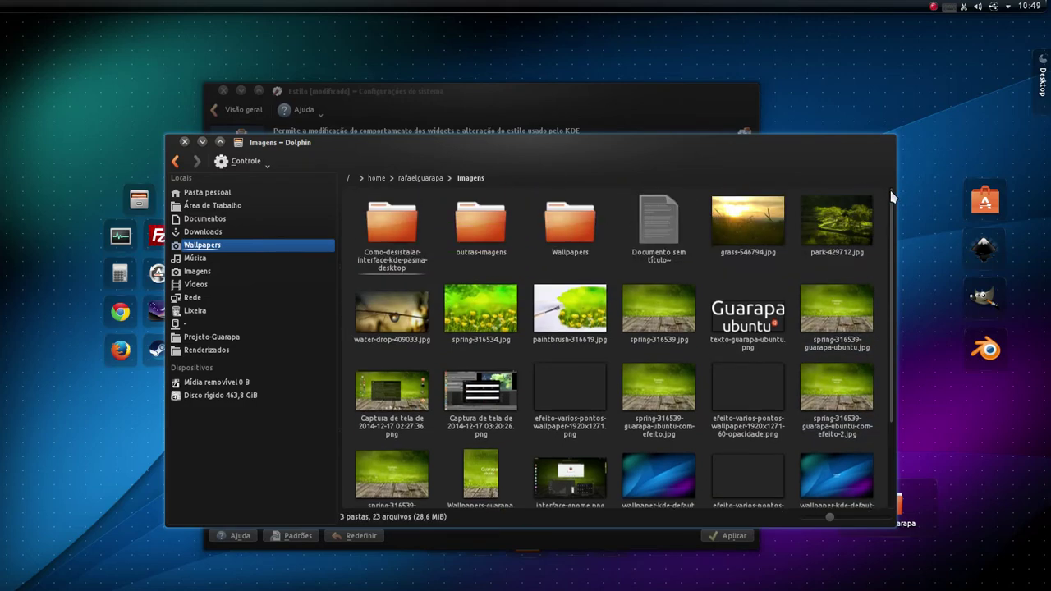
{"action": "scroll", "coordinate": [892, 192], "scroll_direction": "down", "scroll_amount": 1}
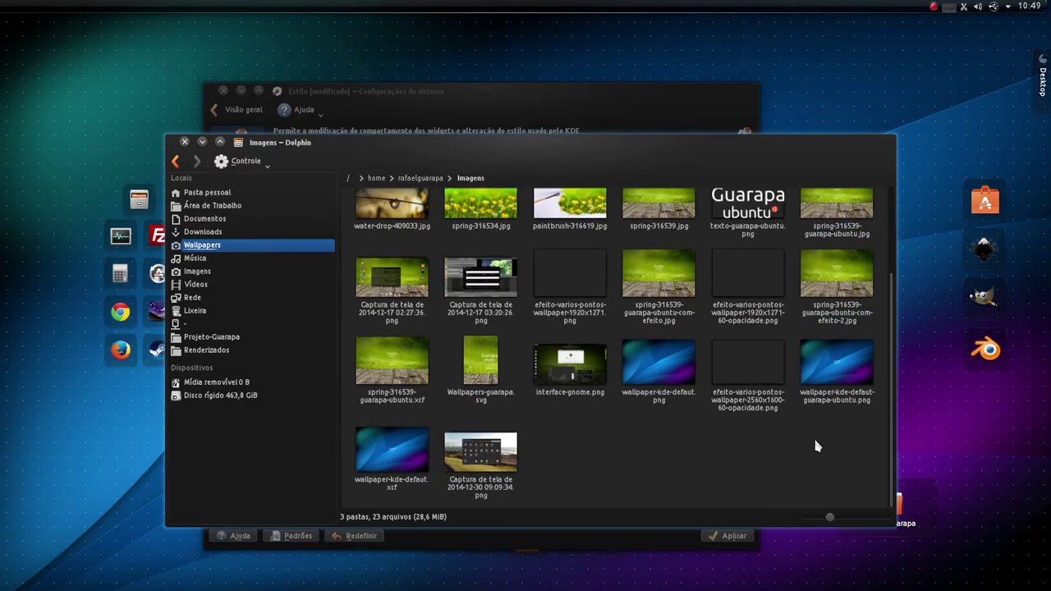
{"action": "scroll", "coordinate": [817, 431], "scroll_direction": "up", "scroll_amount": 1}
{"action": "scroll", "coordinate": [810, 425], "scroll_direction": "down", "scroll_amount": 1}
{"action": "scroll", "coordinate": [810, 424], "scroll_direction": "up", "scroll_amount": 1}
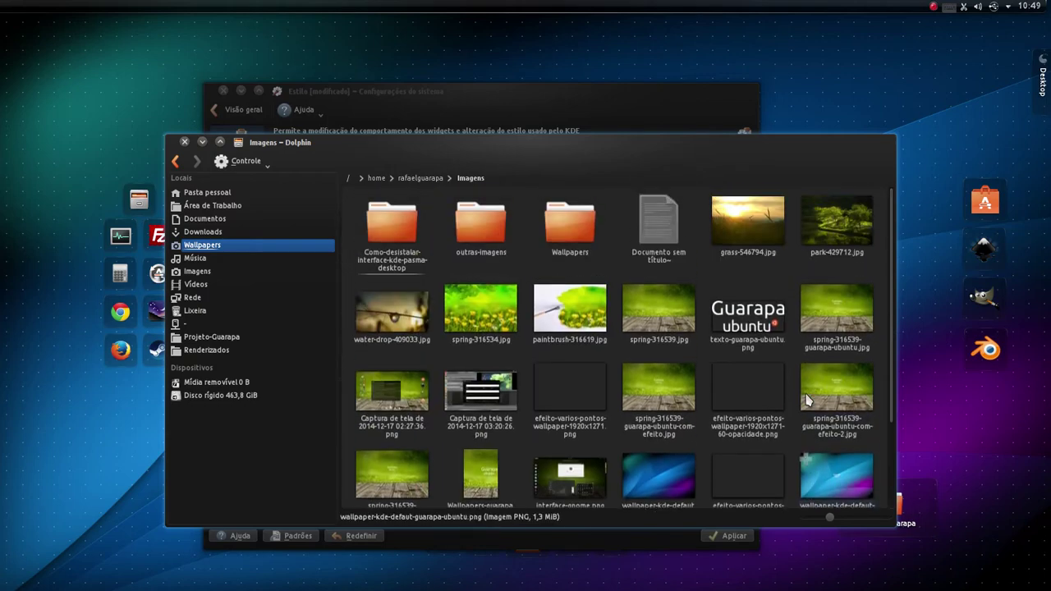
{"action": "scroll", "coordinate": [807, 400], "scroll_direction": "down", "scroll_amount": 1}
{"action": "scroll", "coordinate": [838, 345], "scroll_direction": "up", "scroll_amount": 1}
{"action": "scroll", "coordinate": [875, 287], "scroll_direction": "down", "scroll_amount": 1}
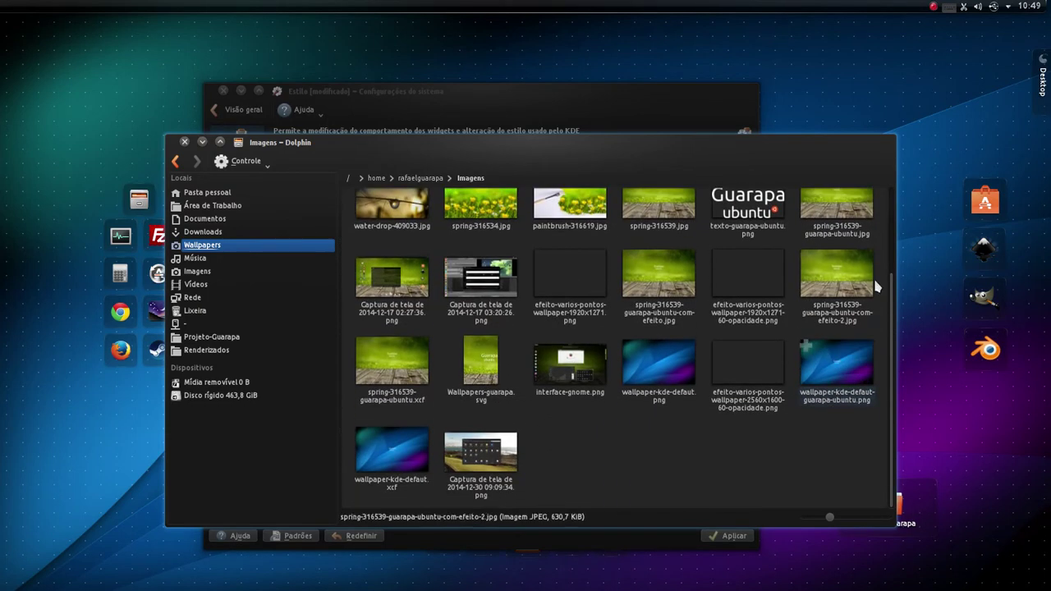
{"action": "scroll", "coordinate": [892, 188], "scroll_direction": "up", "scroll_amount": 1}
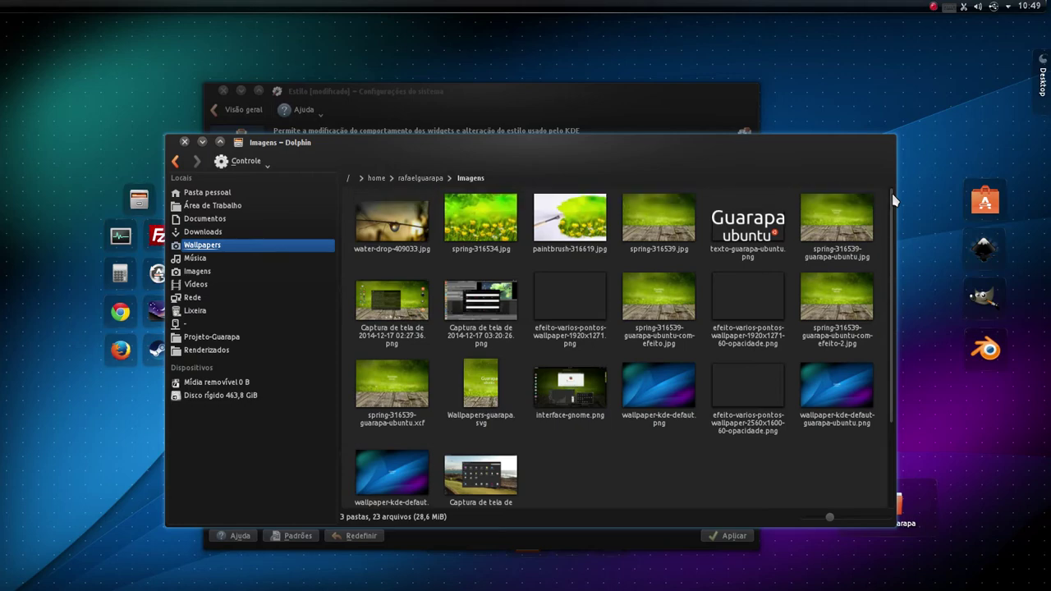
{"action": "scroll", "coordinate": [892, 277], "scroll_direction": "down", "scroll_amount": 2}
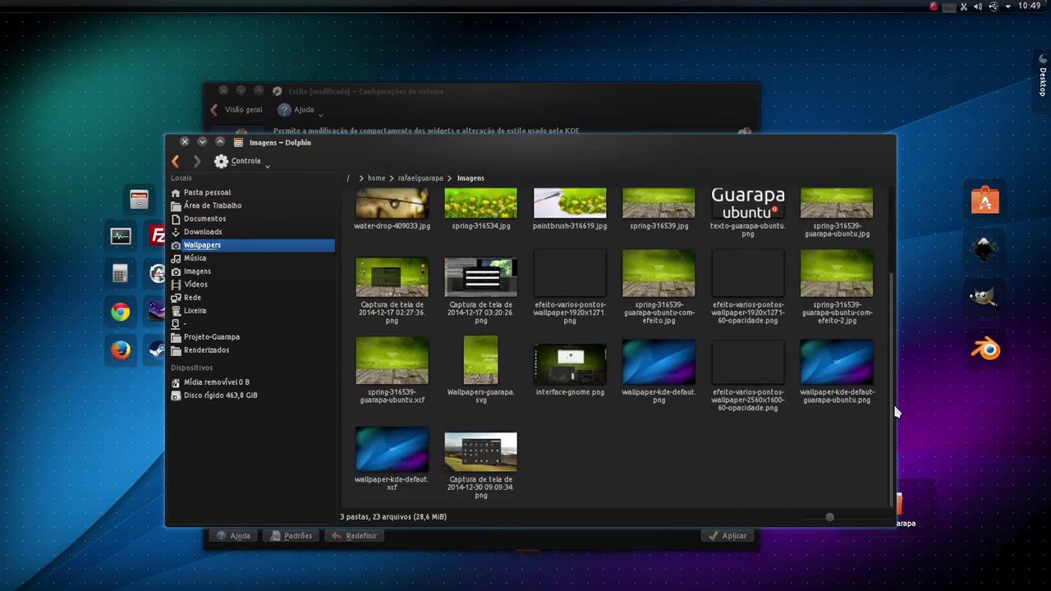
{"action": "scroll", "coordinate": [895, 353], "scroll_direction": "up", "scroll_amount": 2}
{"action": "scroll", "coordinate": [880, 180], "scroll_direction": "down", "scroll_amount": 2}
{"action": "key", "text": "ctrl+q"}
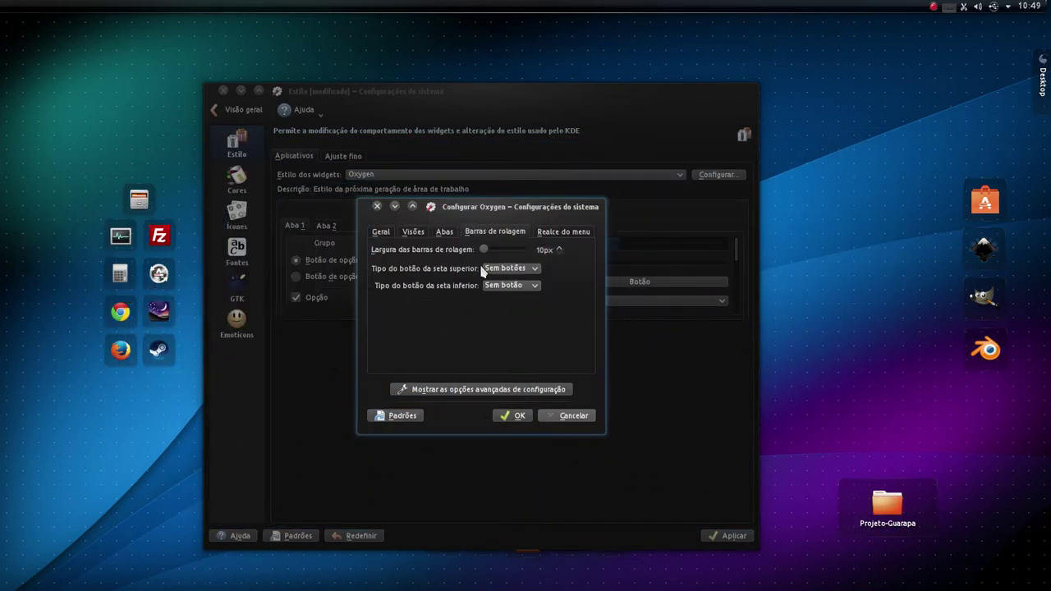
Review the Realce do menu options and accept the Oxygen style configuration.
{"action": "left_click", "coordinate": [548, 238]}
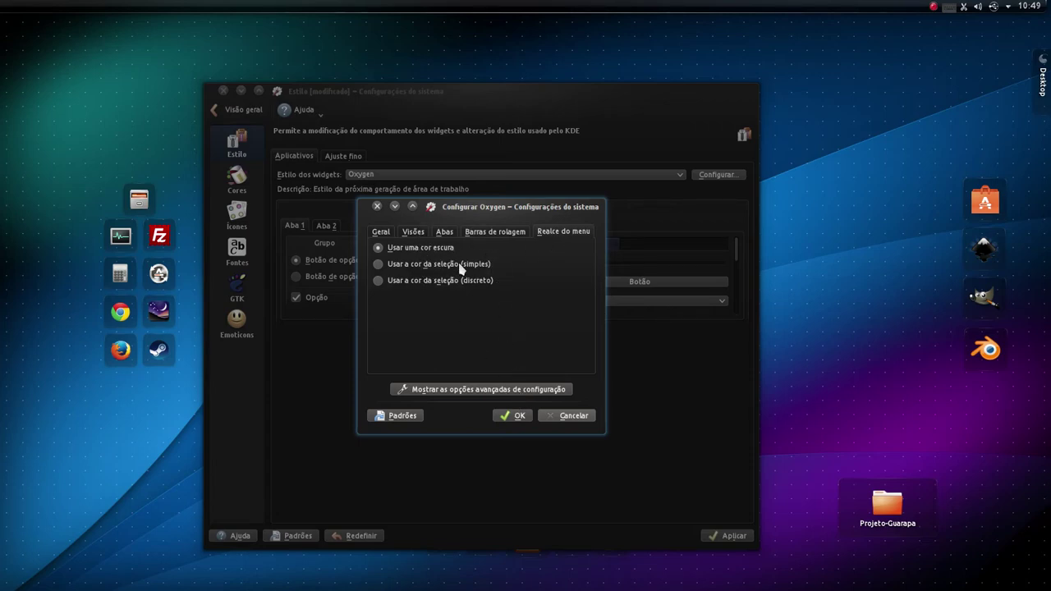
{"action": "left_click", "coordinate": [521, 417]}
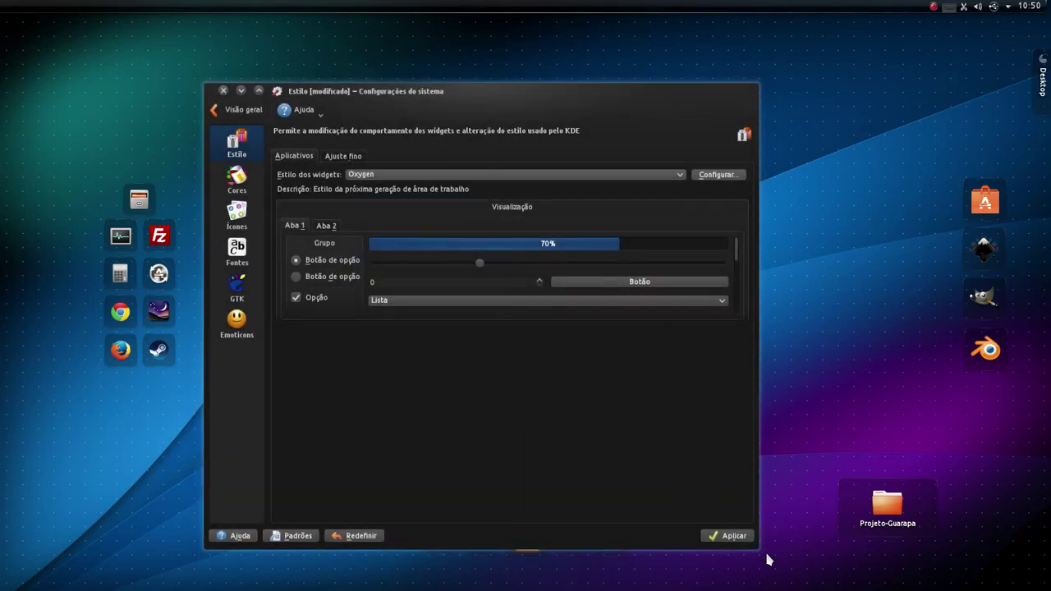
Apply the Estilo changes and open the GTK application style settings.
{"action": "left_click", "coordinate": [734, 539]}
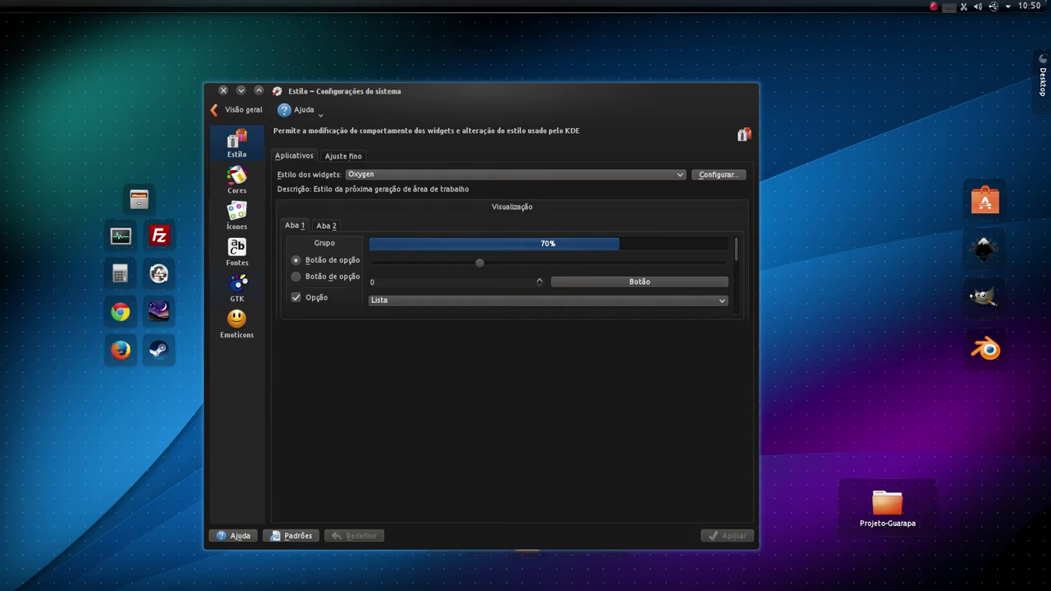
{"action": "left_click", "coordinate": [239, 288]}
{"action": "mouse_move", "coordinate": [6, 193]}
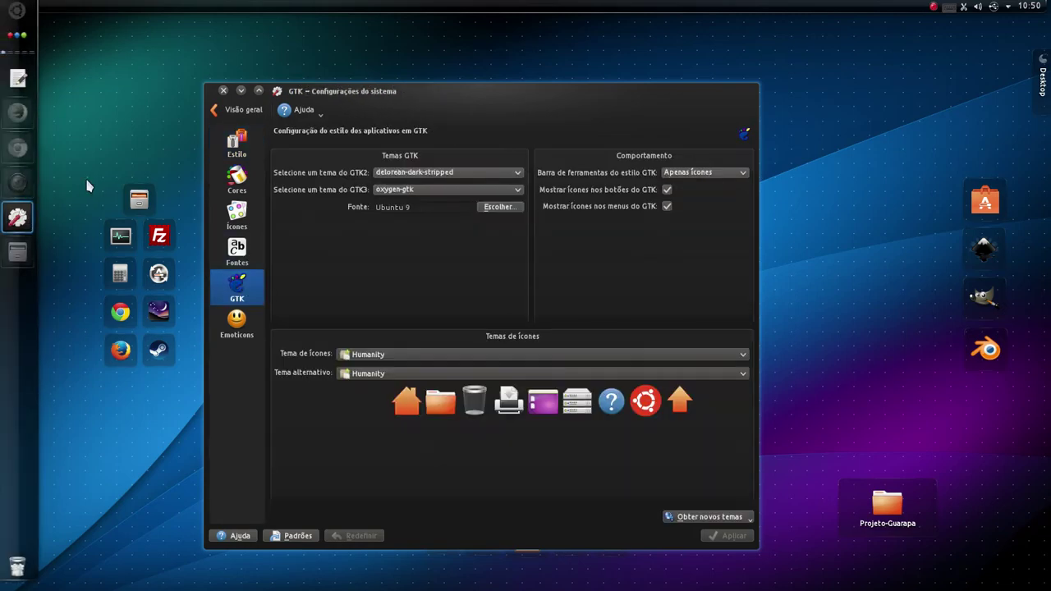
Launch GIMP, create a new 640x400 image with the default settings, and minimize its window.
{"action": "left_click", "coordinate": [985, 301]}
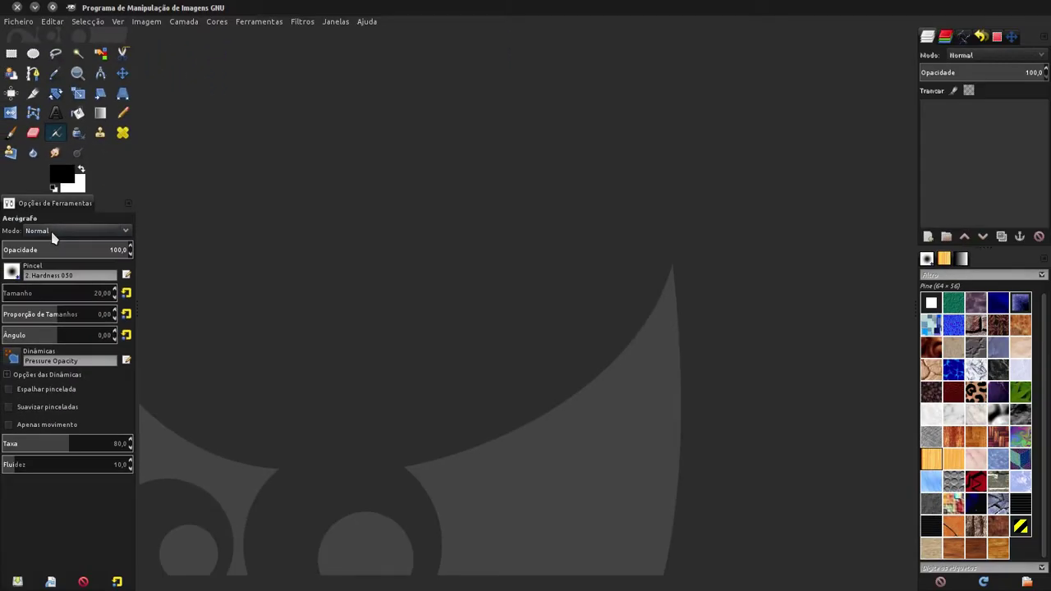
{"action": "key", "text": "ctrl+n"}
{"action": "key", "text": "Return"}
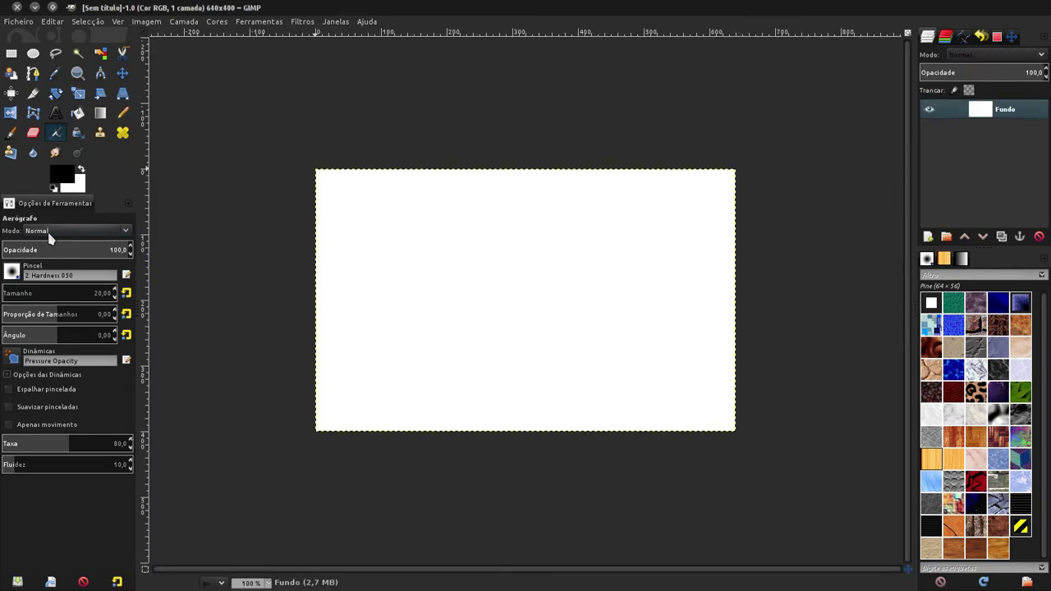
{"action": "left_click", "coordinate": [35, 7]}
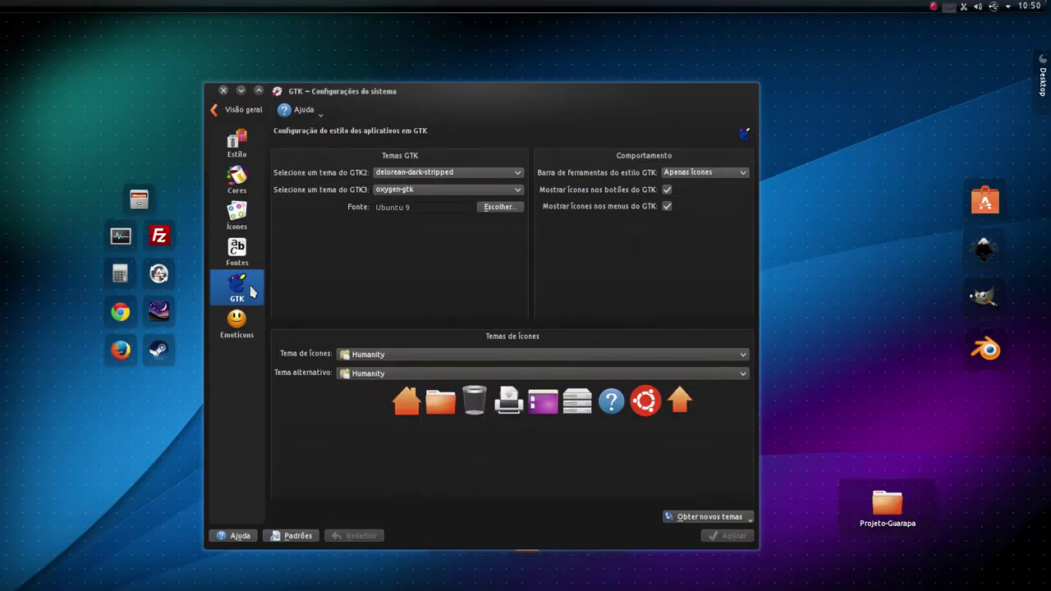
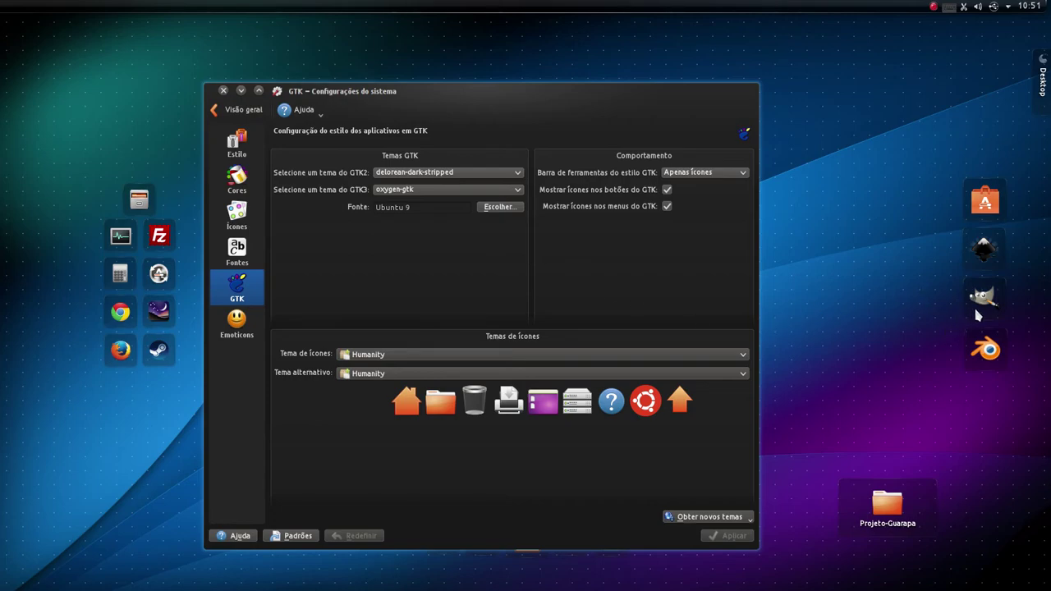
Review the available GTK3 themes, GTK2 themes and icon themes in the GTK settings, keeping the current selections.
{"action": "mouse_move", "coordinate": [2, 243]}
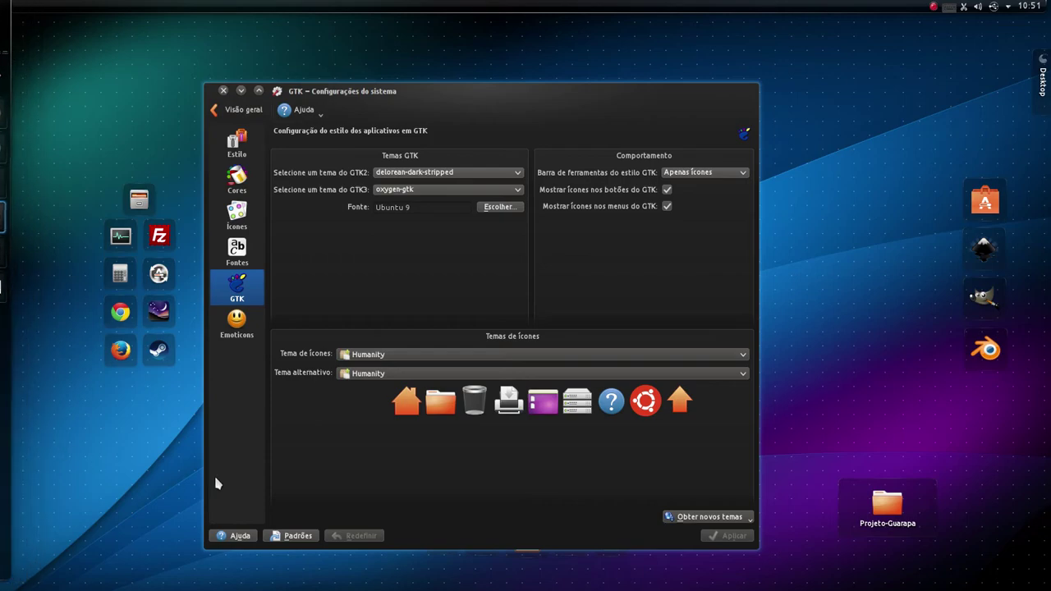
{"action": "left_click", "coordinate": [409, 191]}
{"action": "left_click", "coordinate": [408, 192]}
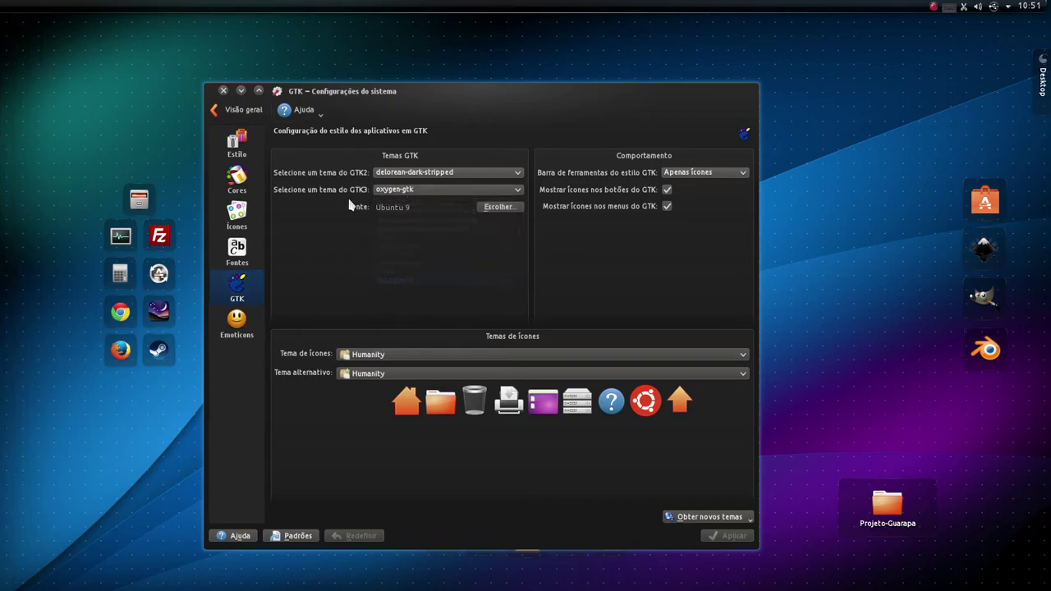
{"action": "left_click", "coordinate": [423, 175]}
{"action": "left_click", "coordinate": [422, 178]}
{"action": "left_click", "coordinate": [381, 357]}
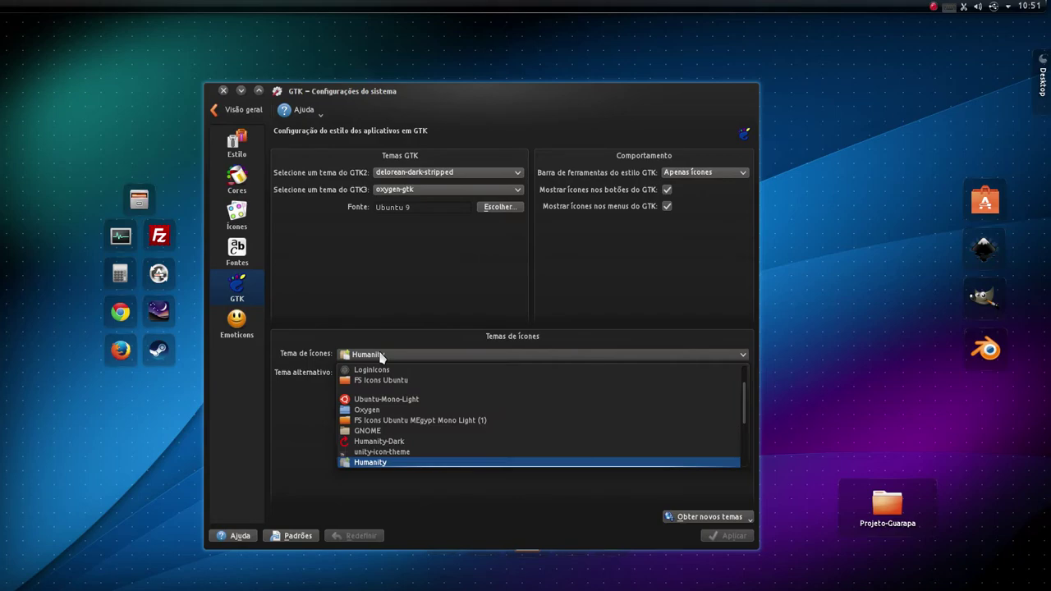
{"action": "left_click", "coordinate": [381, 357]}
Switch to GIMP, examine how its Filtros menu and canvas context menu look with the GTK theme, and minimize it.
{"action": "mouse_move", "coordinate": [22, 215]}
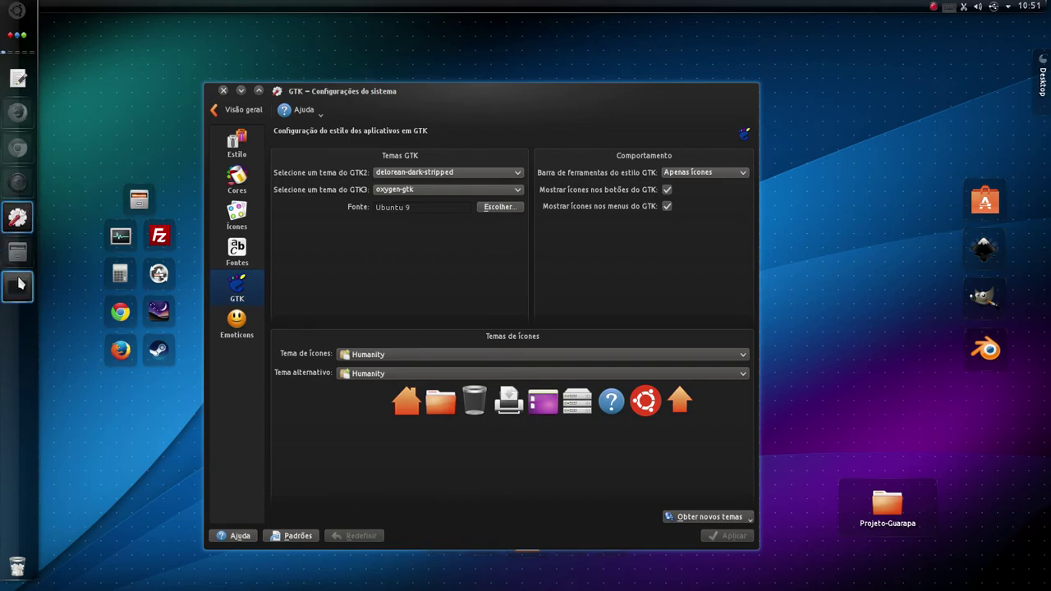
{"action": "left_click", "coordinate": [17, 286]}
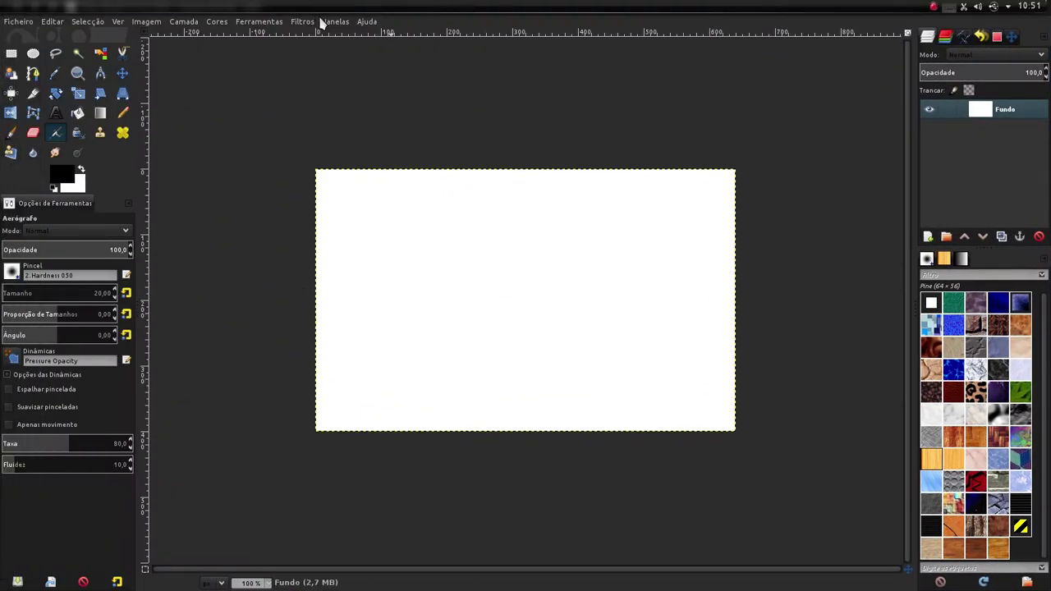
{"action": "left_click", "coordinate": [328, 22]}
{"action": "mouse_move", "coordinate": [306, 24]}
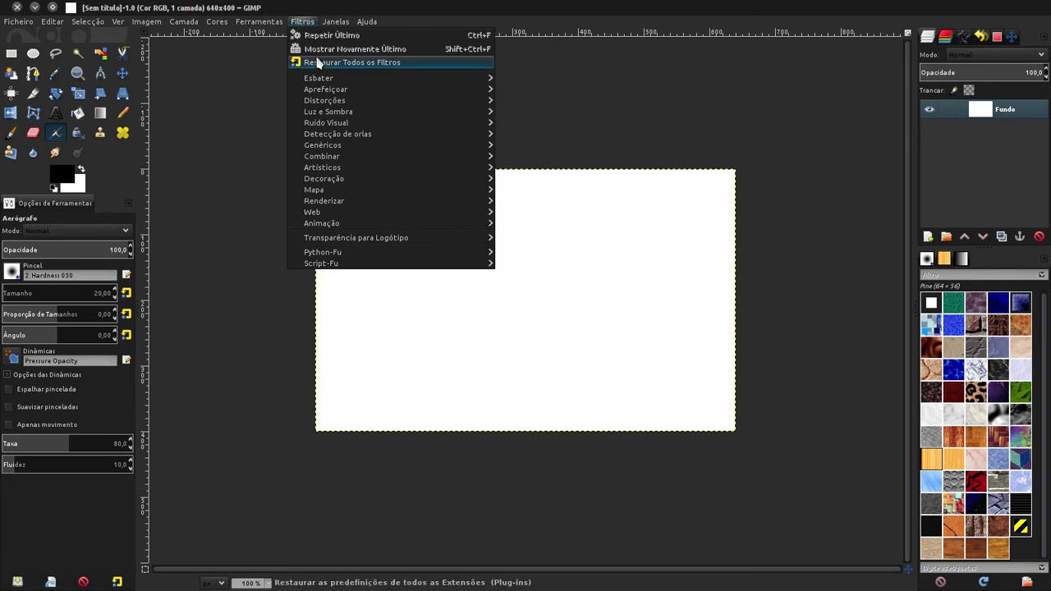
{"action": "left_click", "coordinate": [217, 131]}
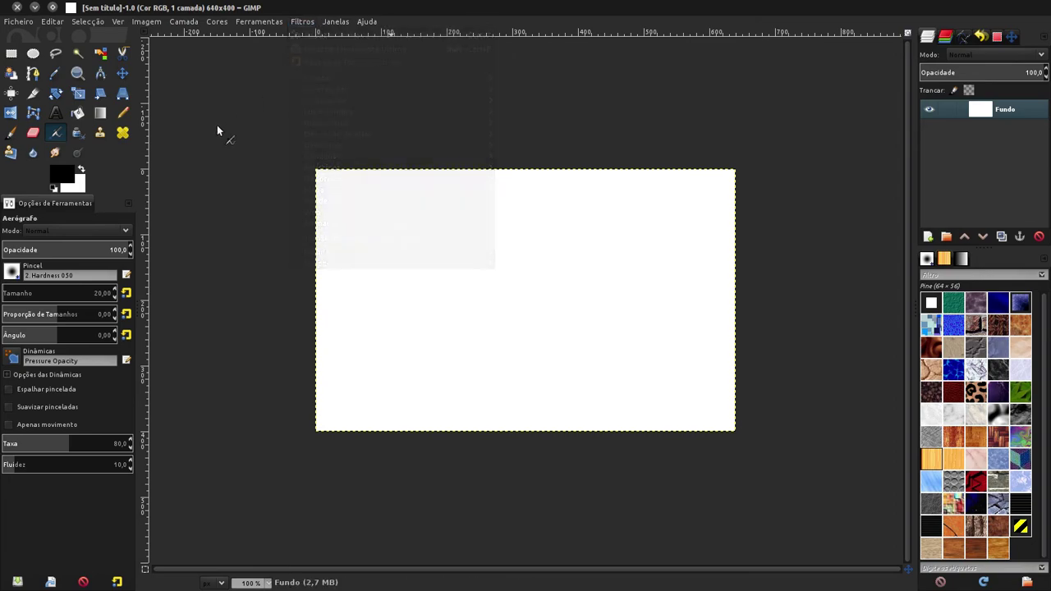
{"action": "right_click", "coordinate": [218, 131]}
{"action": "mouse_move", "coordinate": [260, 141]}
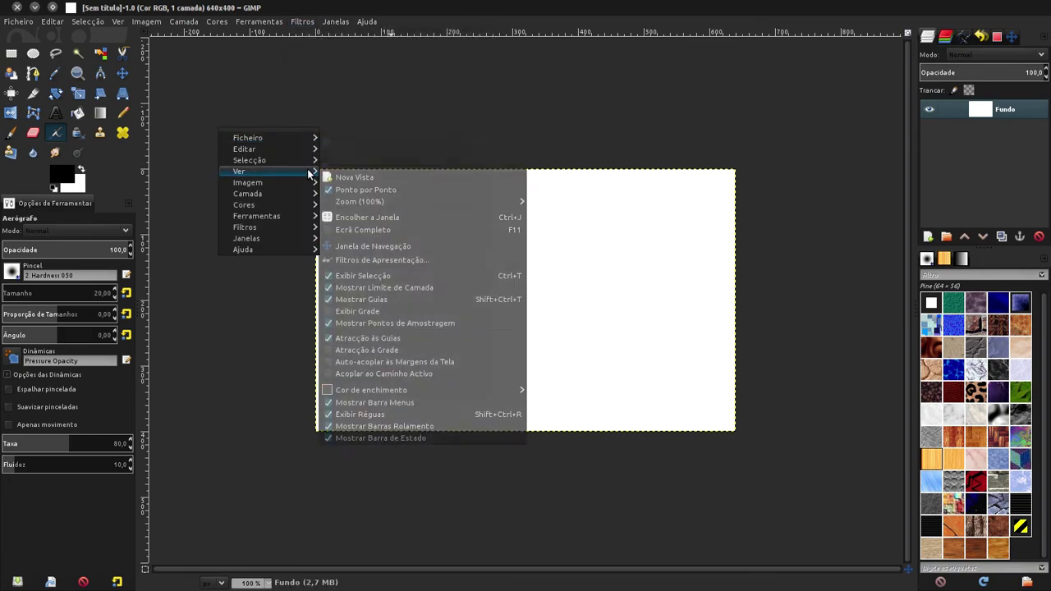
{"action": "left_click", "coordinate": [277, 284]}
{"action": "mouse_move", "coordinate": [1, 281]}
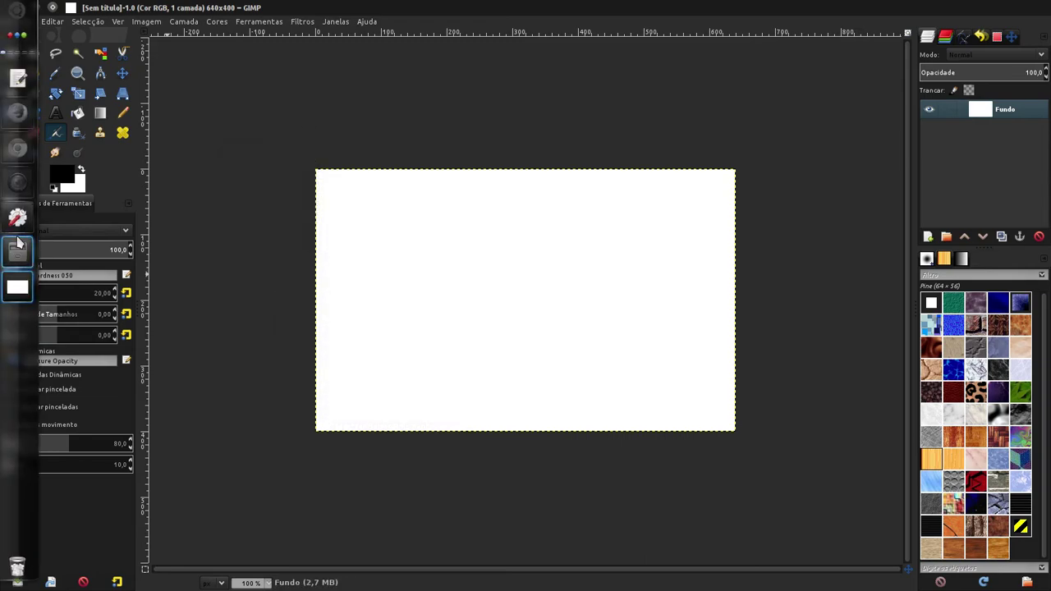
{"action": "left_click", "coordinate": [34, 6]}
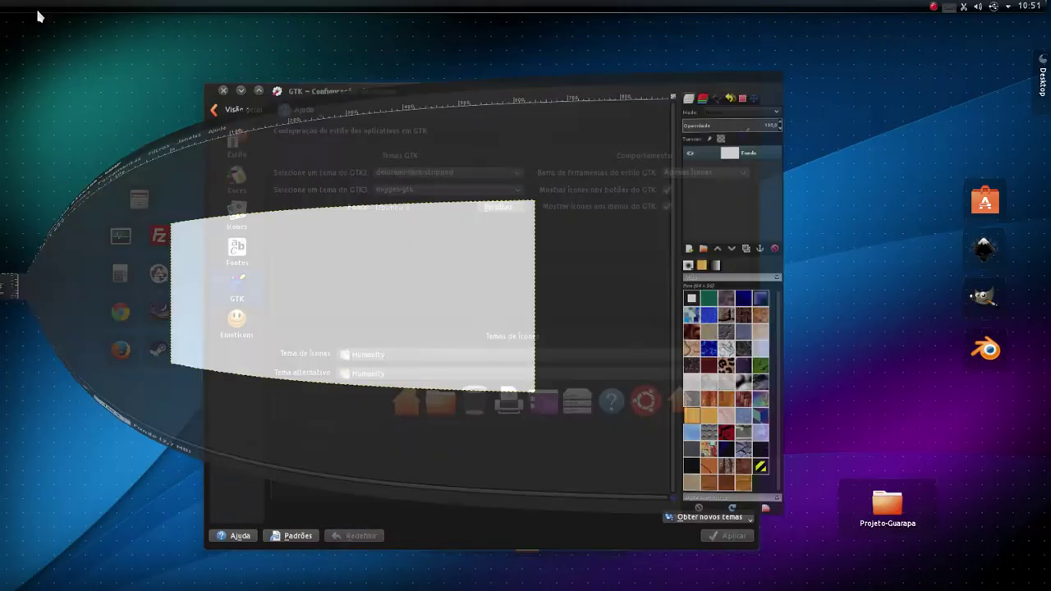
Check the Tema de Ícones choices once more, keep the selected theme, and reposition the settings window on the desktop.
{"action": "left_click", "coordinate": [370, 357]}
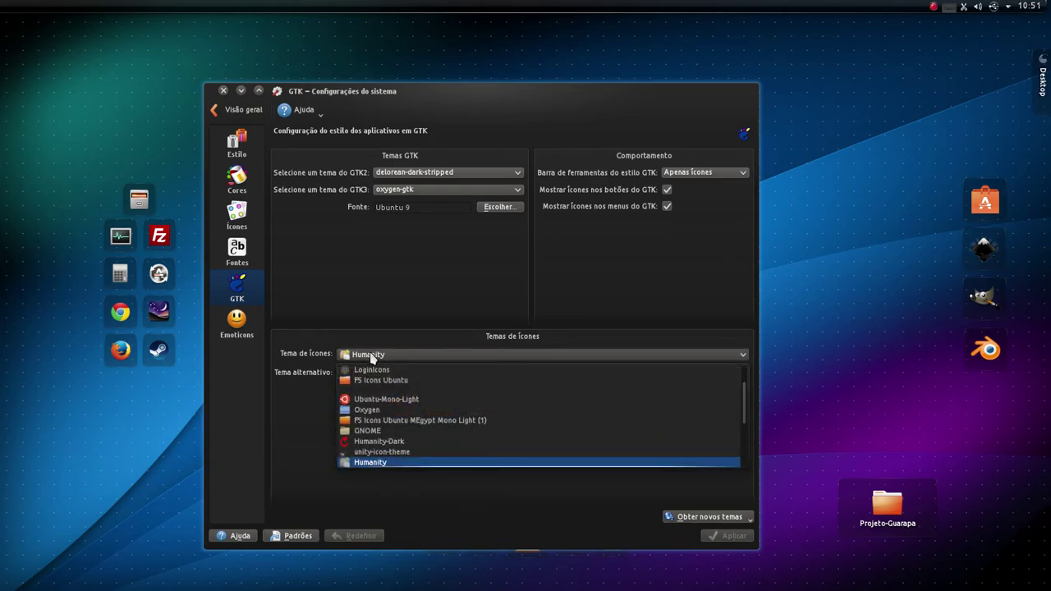
{"action": "left_click", "coordinate": [374, 354]}
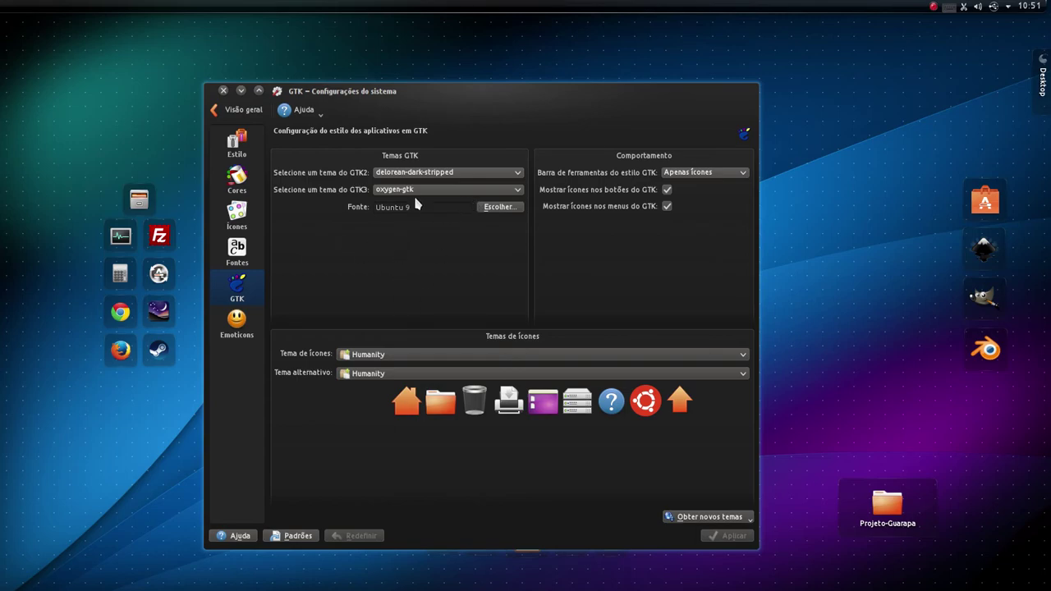
{"action": "left_click_drag", "start_coordinate": [468, 105], "coordinate": [523, 84]}
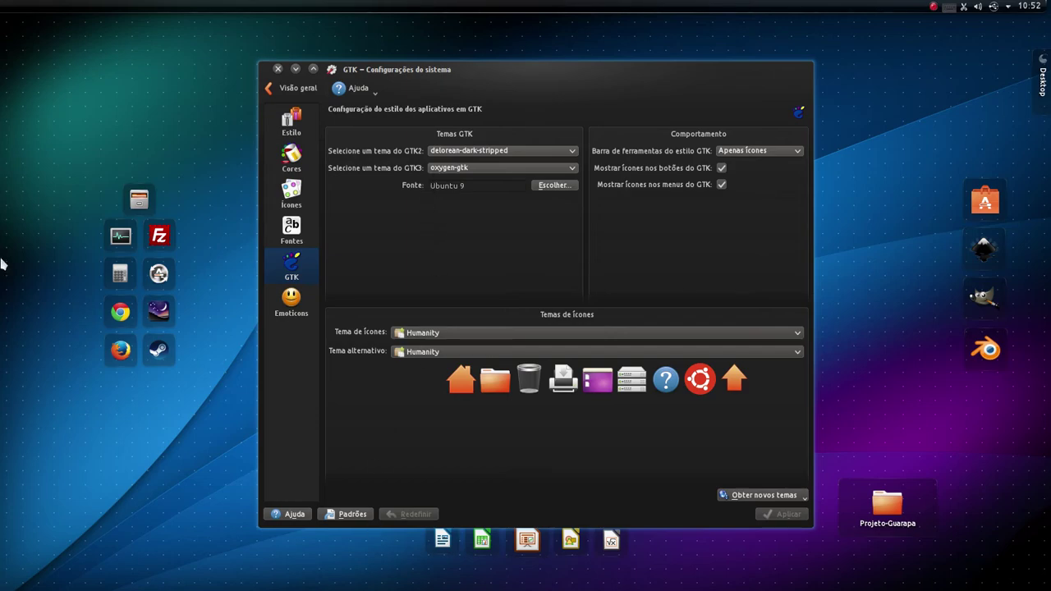
View the themed GIMP window again, and return to the GTK settings window, adjusting its position slightly.
{"action": "mouse_move", "coordinate": [4, 263]}
{"action": "left_click", "coordinate": [17, 287]}
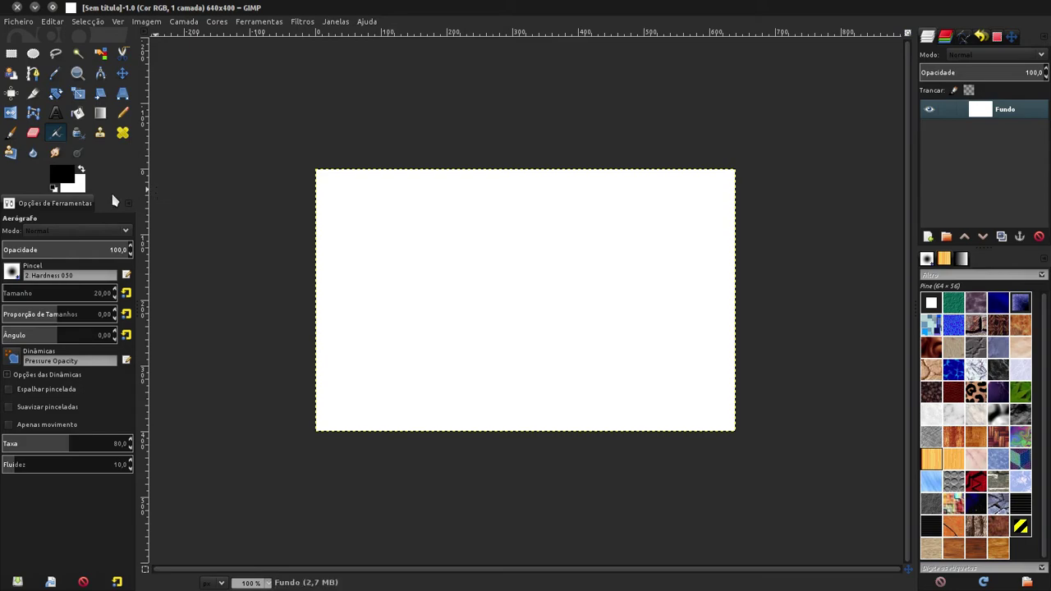
{"action": "left_click", "coordinate": [17, 252]}
{"action": "left_click", "coordinate": [16, 220]}
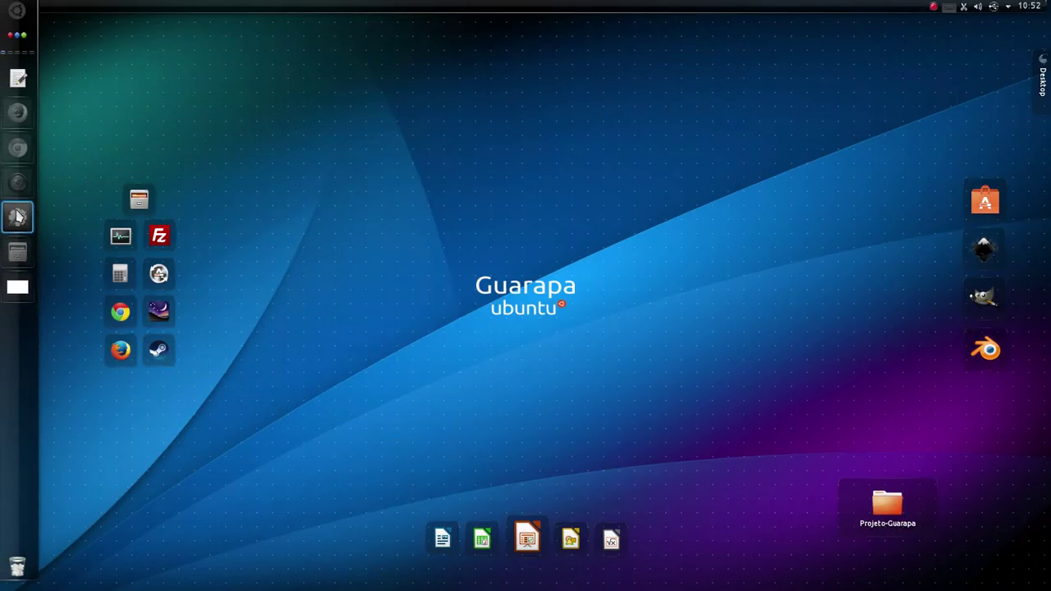
{"action": "mouse_move", "coordinate": [483, 96]}
{"action": "left_mouse_down"}
{"action": "mouse_move", "coordinate": [547, 101]}
{"action": "mouse_move", "coordinate": [489, 86]}
{"action": "left_mouse_up"}
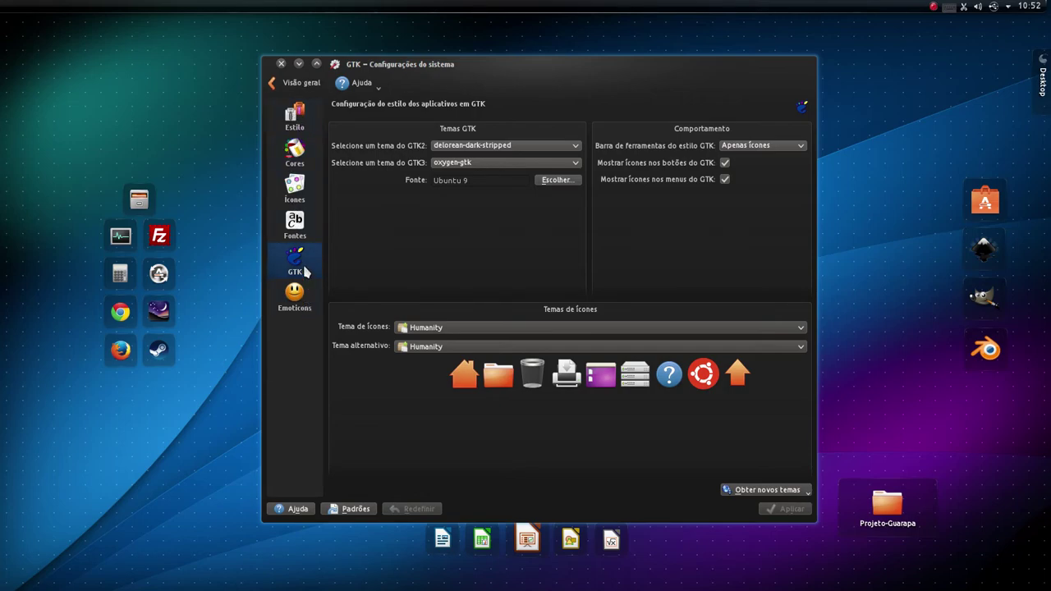
Bring up the Dolphin window on the Imagens folder, check its Controle menu, and minimize the system settings window.
{"action": "mouse_move", "coordinate": [3, 286]}
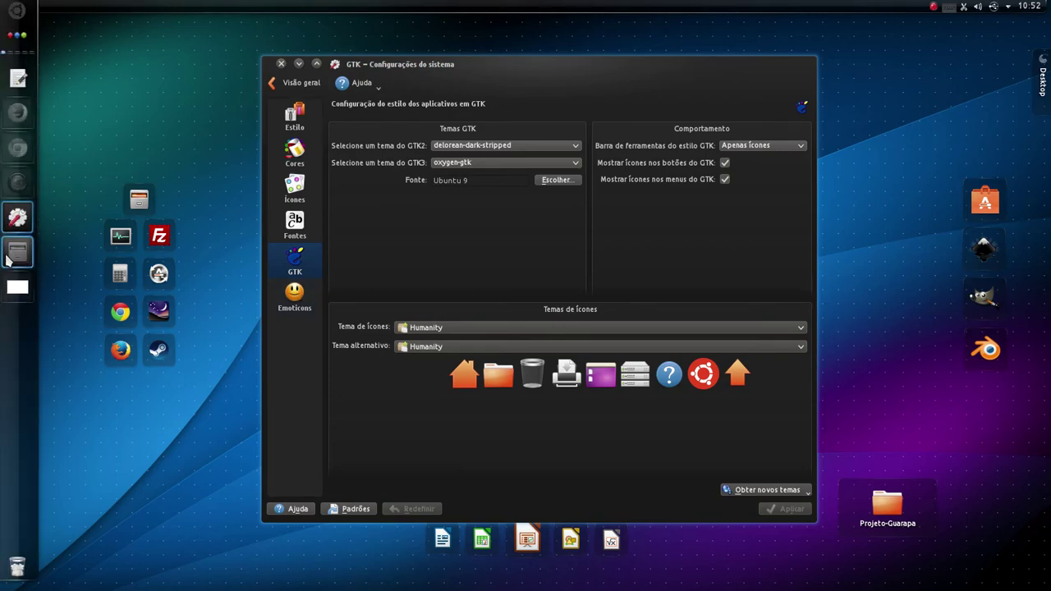
{"action": "left_click", "coordinate": [10, 255]}
{"action": "left_click_drag", "start_coordinate": [391, 157], "coordinate": [409, 132]}
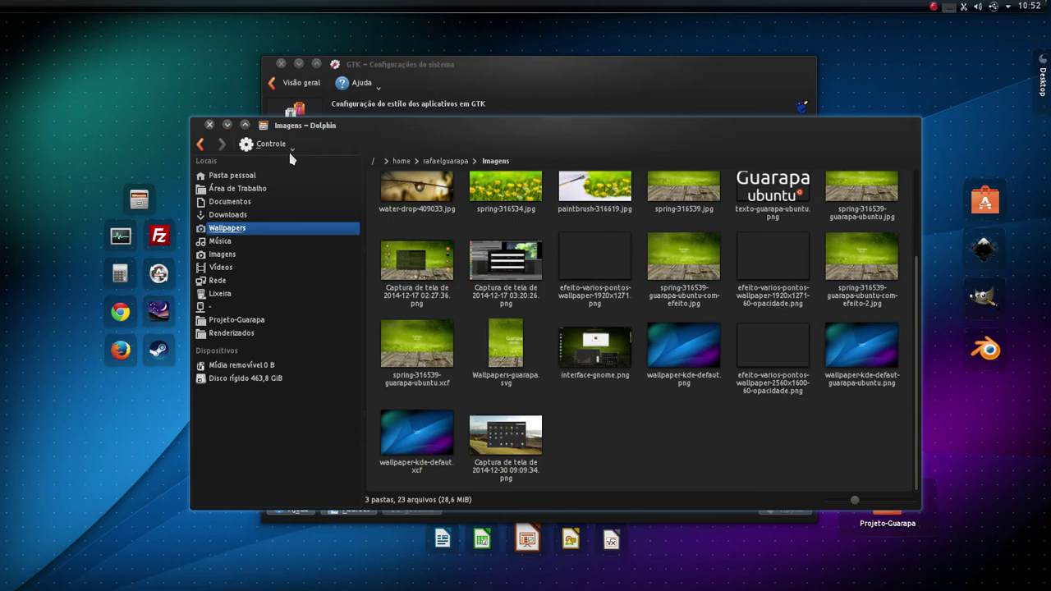
{"action": "left_click", "coordinate": [255, 145]}
{"action": "left_click", "coordinate": [512, 309]}
{"action": "left_click", "coordinate": [299, 64]}
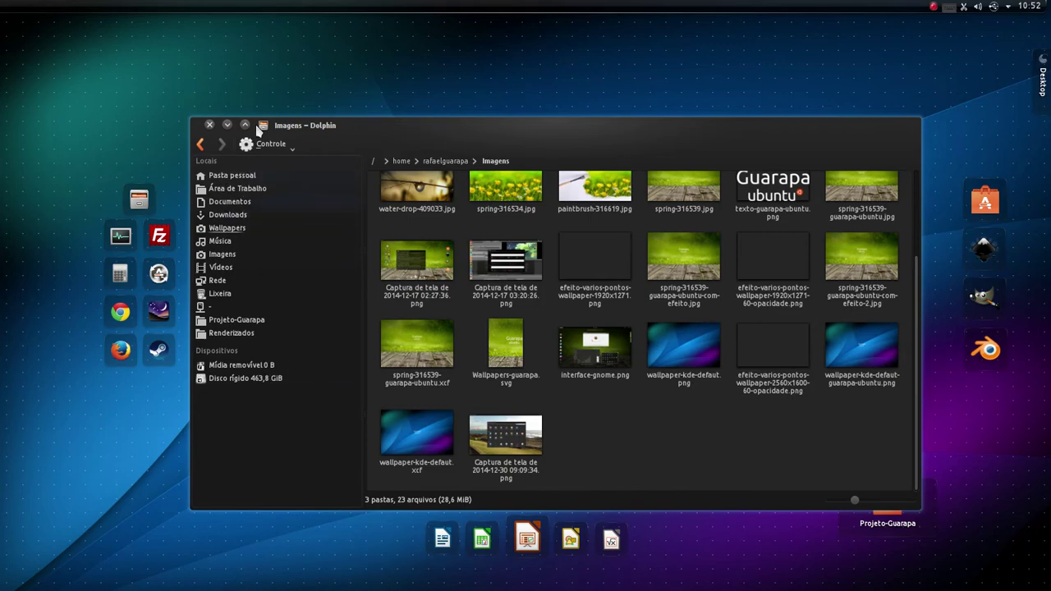
Examine the edit dialog and system icon choices for the Pasta pessoal entry in Locais, and cancel without changes.
{"action": "right_click", "coordinate": [225, 184]}
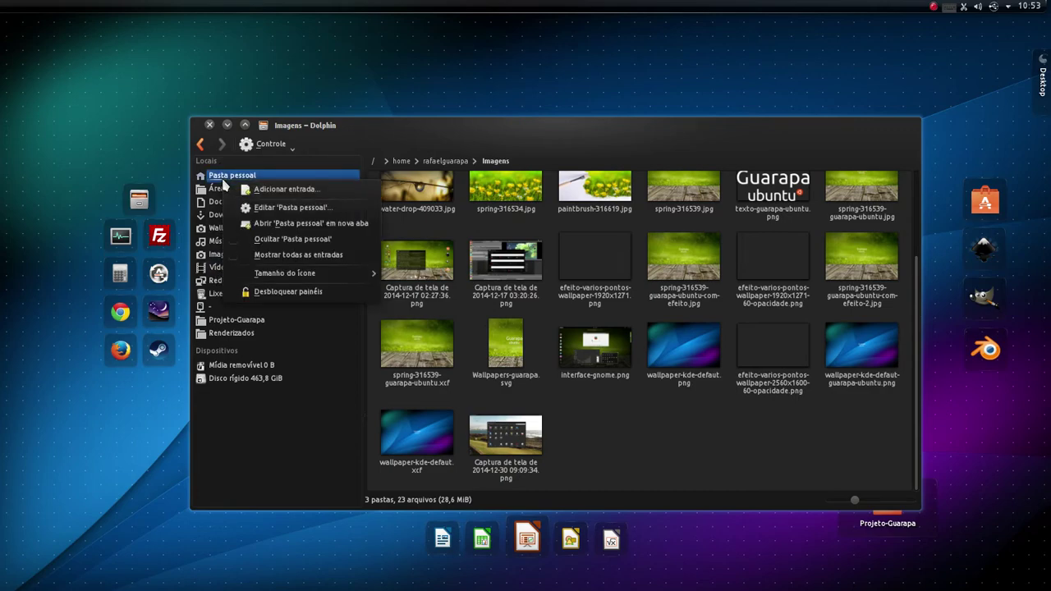
{"action": "left_click", "coordinate": [278, 208]}
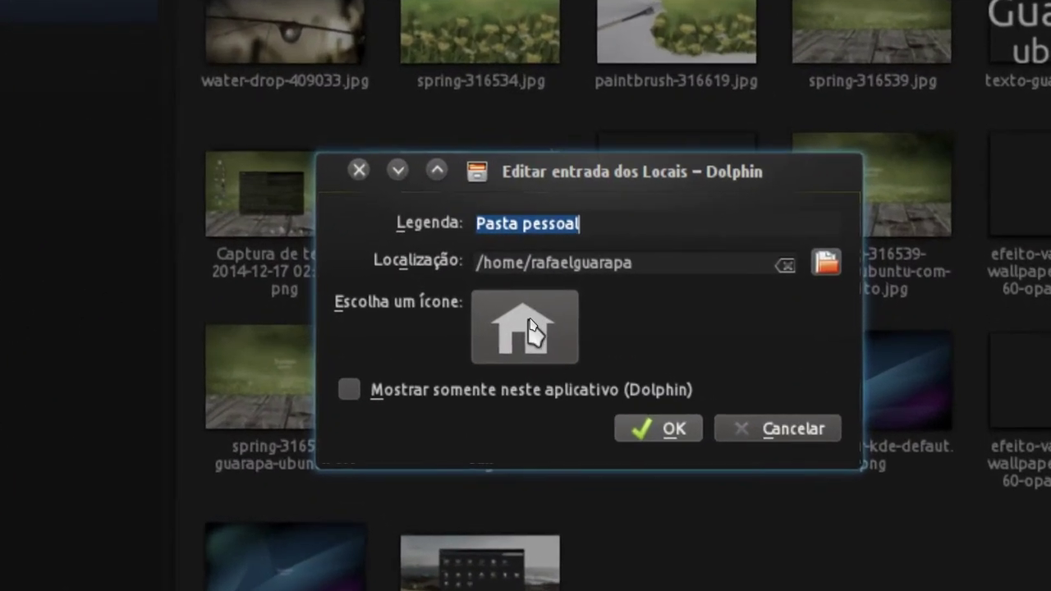
{"action": "left_click", "coordinate": [528, 321]}
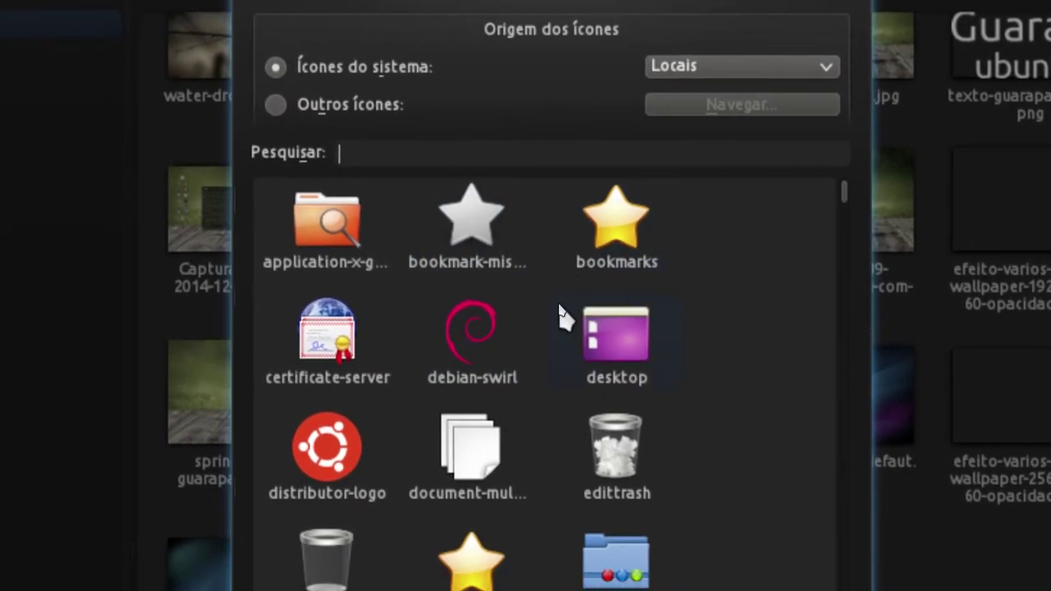
{"action": "scroll", "coordinate": [552, 349], "scroll_direction": "down", "scroll_amount": 10}
{"action": "scroll", "coordinate": [558, 316], "scroll_direction": "down", "scroll_amount": 10}
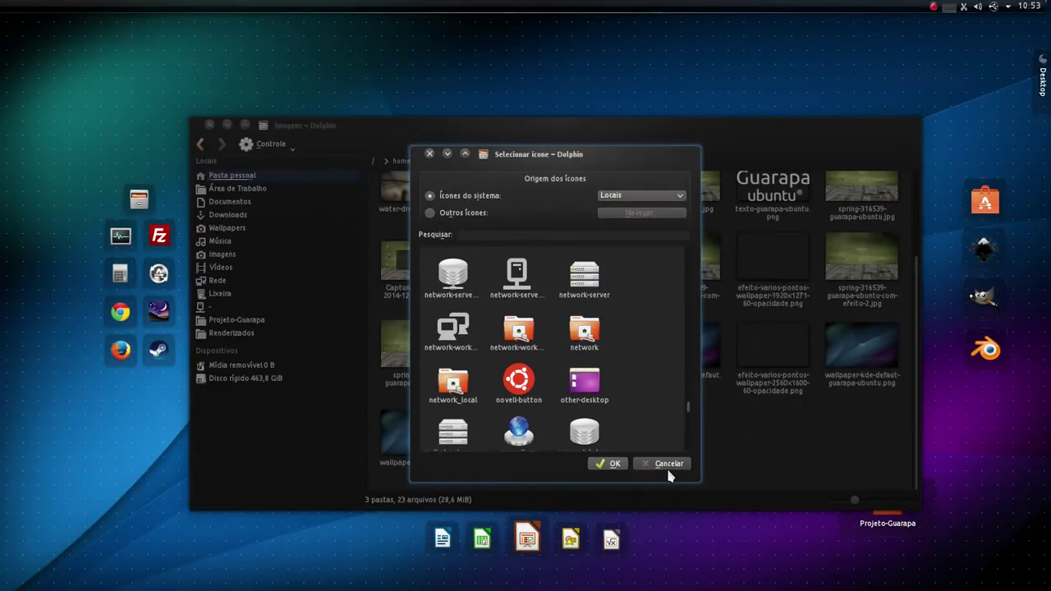
{"action": "left_click", "coordinate": [669, 465]}
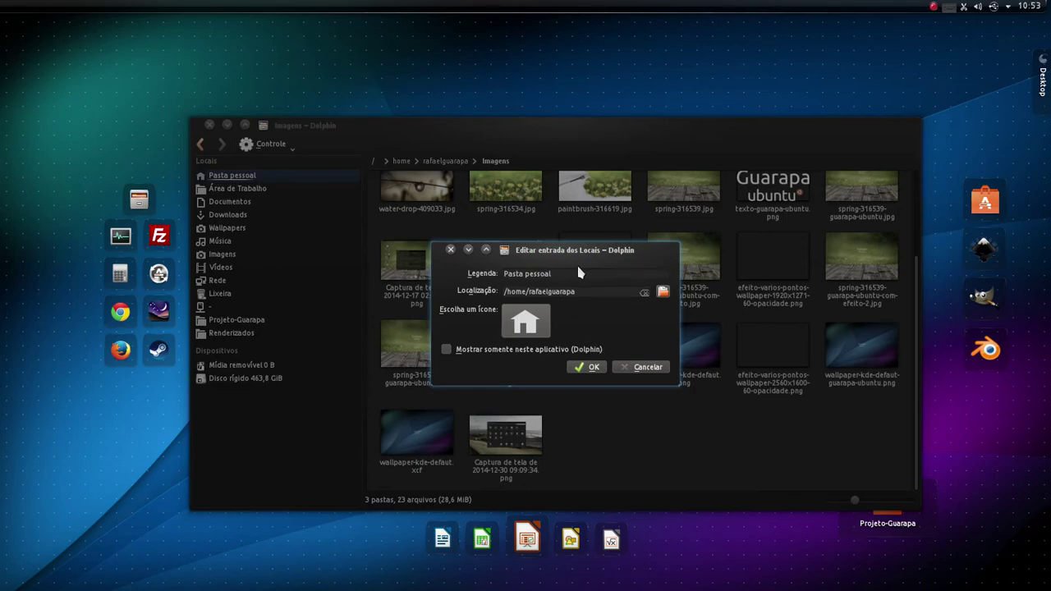
{"action": "left_click_drag", "start_coordinate": [553, 273], "coordinate": [504, 274]}
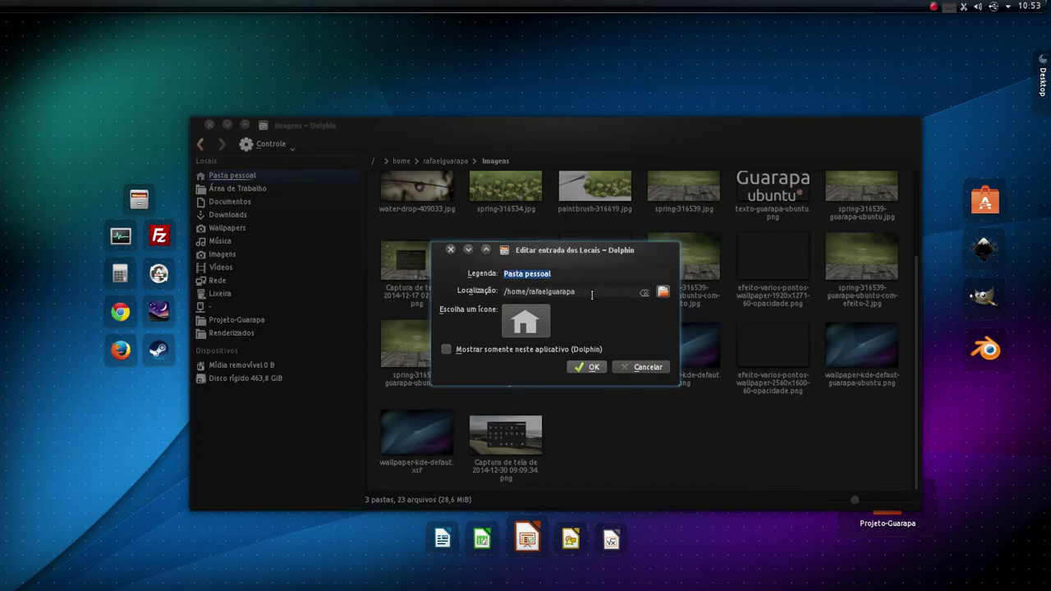
{"action": "left_click", "coordinate": [636, 367]}
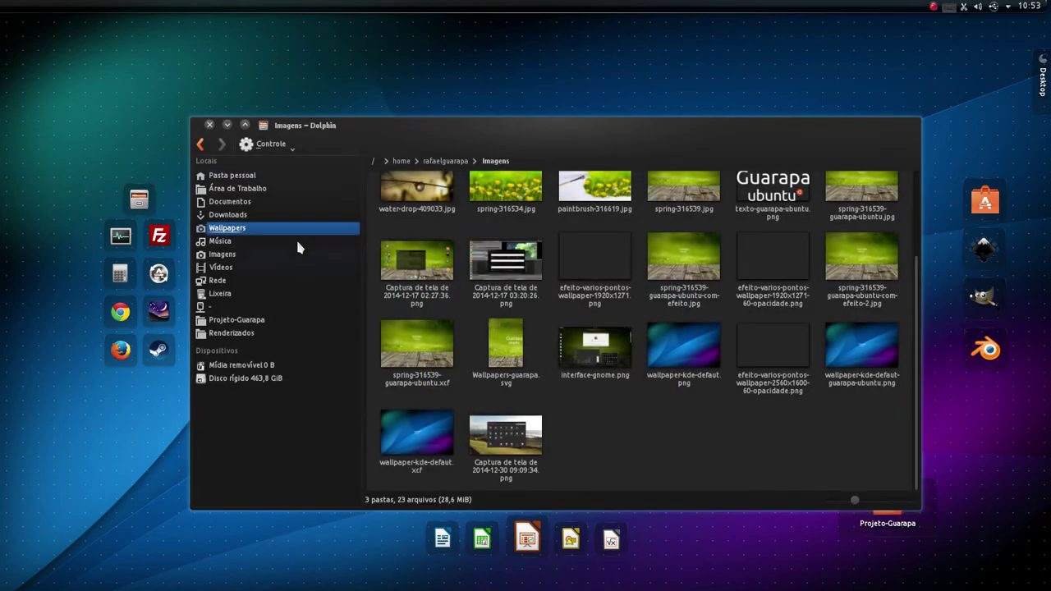
Rename the Documentos entry in Locais to "Documentos Guarapa".
{"action": "right_click", "coordinate": [263, 205]}
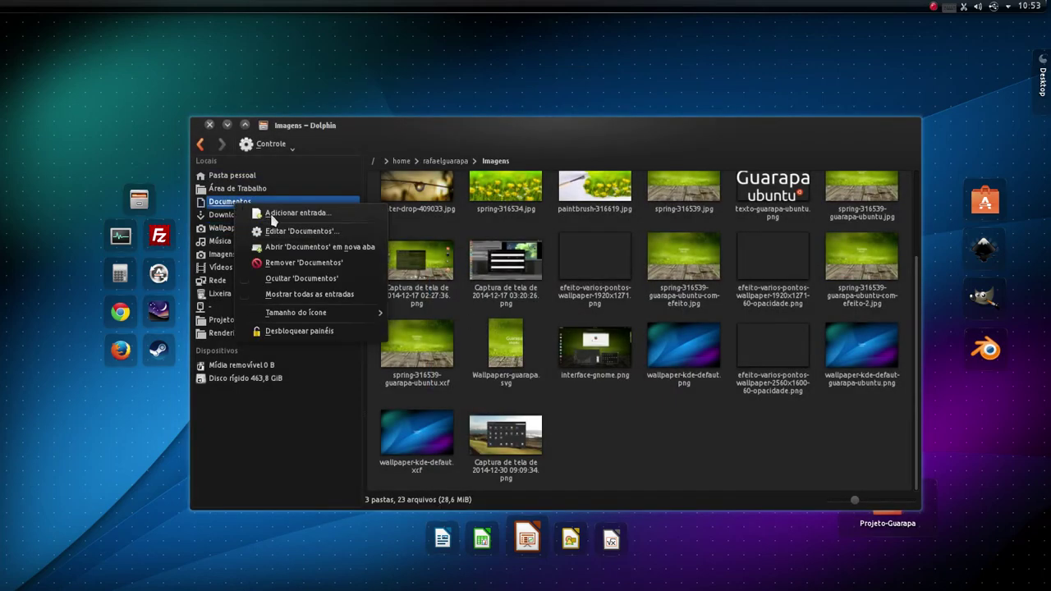
{"action": "left_click", "coordinate": [318, 234]}
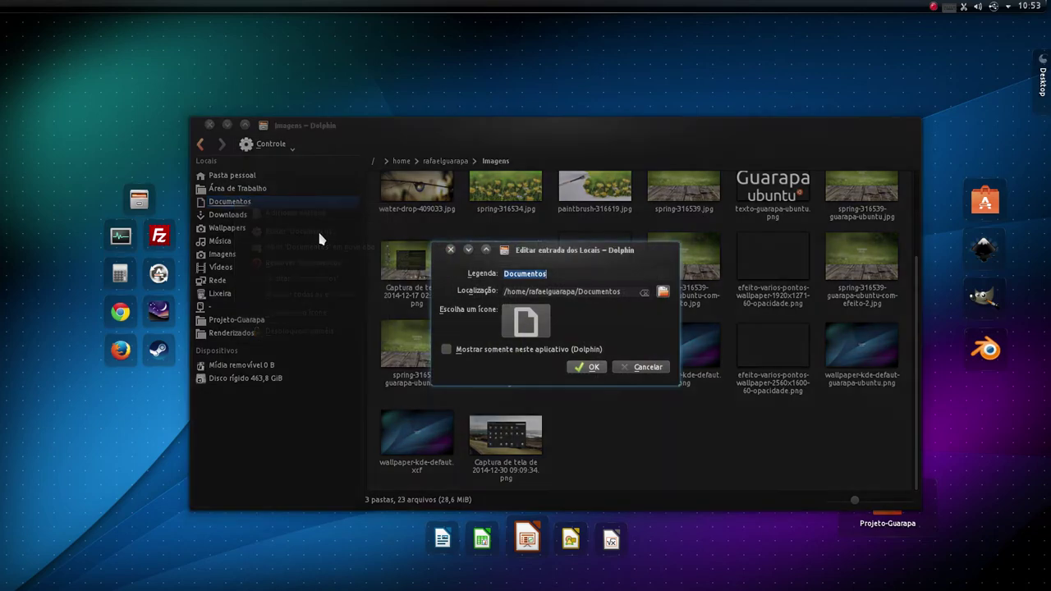
{"action": "left_click", "coordinate": [586, 275]}
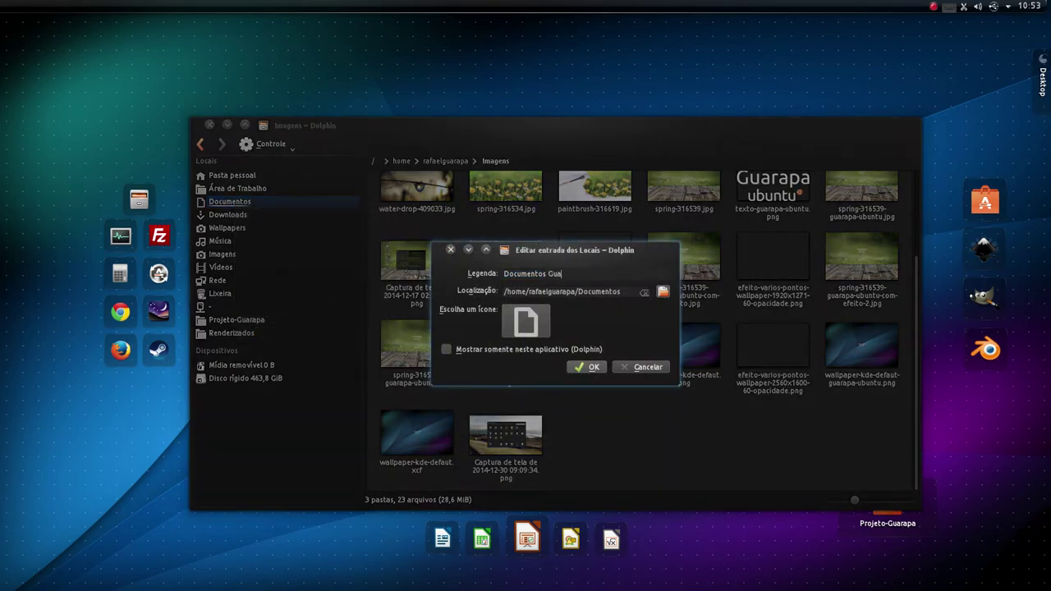
{"action": "left_click", "coordinate": [597, 370]}
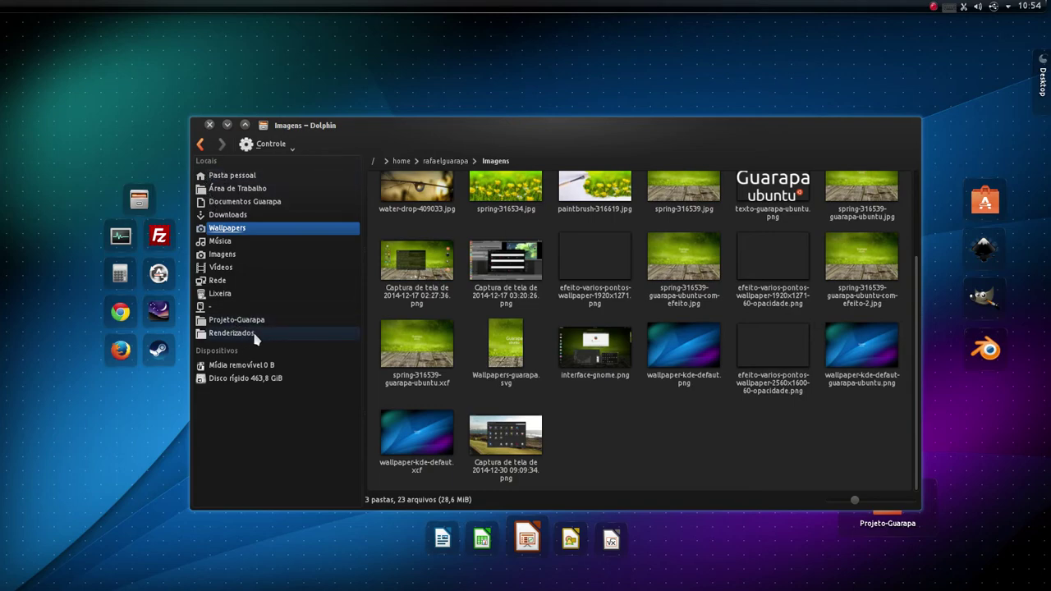
Create a folder named with the person's full name in Imagens and add it to Locais below Renderizados.
{"action": "mouse_move", "coordinate": [3, 354]}
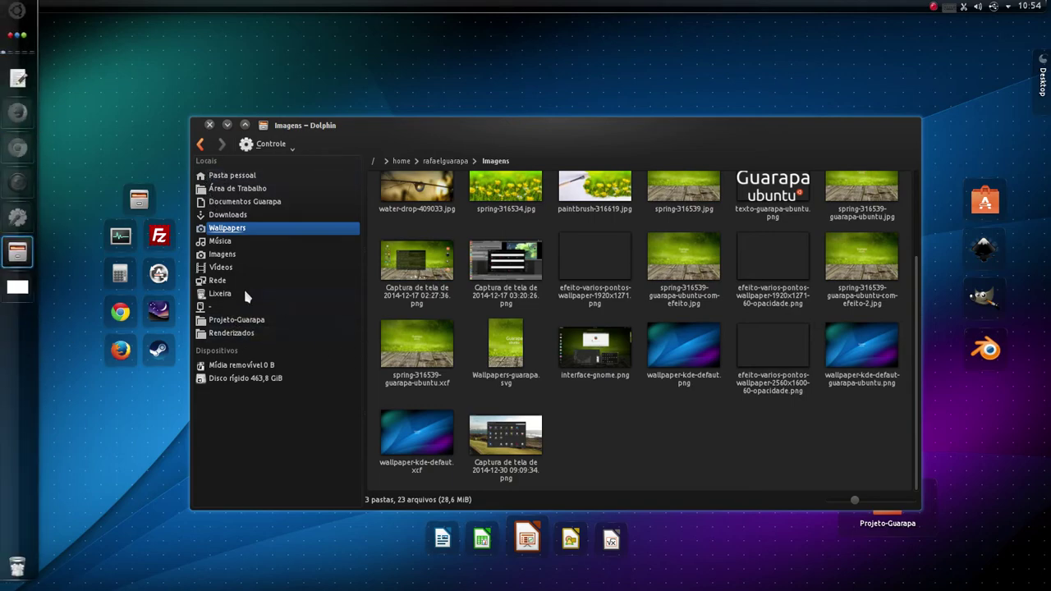
{"action": "right_click", "coordinate": [619, 443]}
{"action": "mouse_move", "coordinate": [718, 452]}
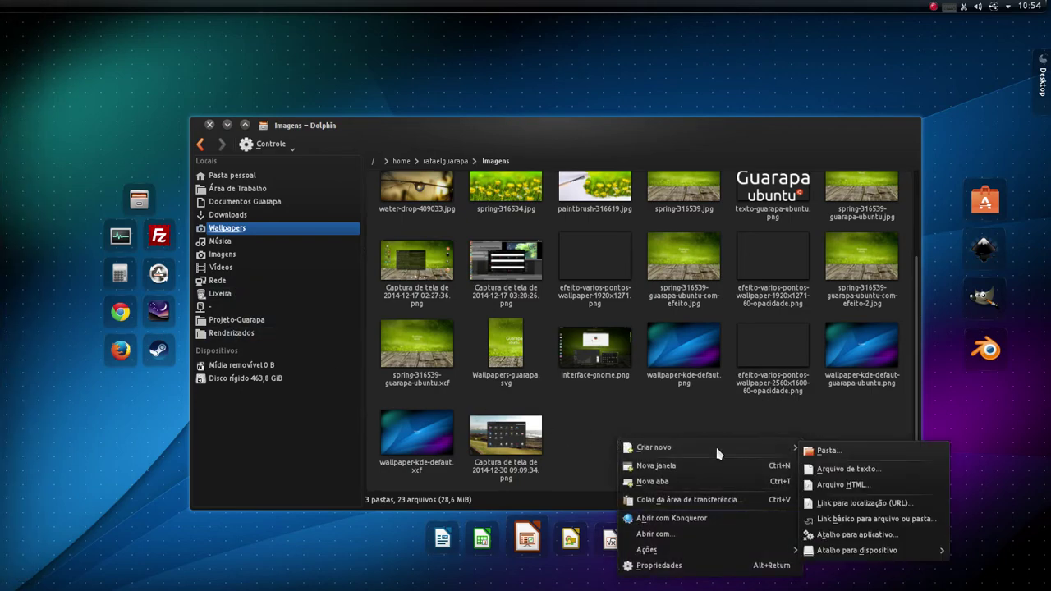
{"action": "left_click", "coordinate": [838, 450]}
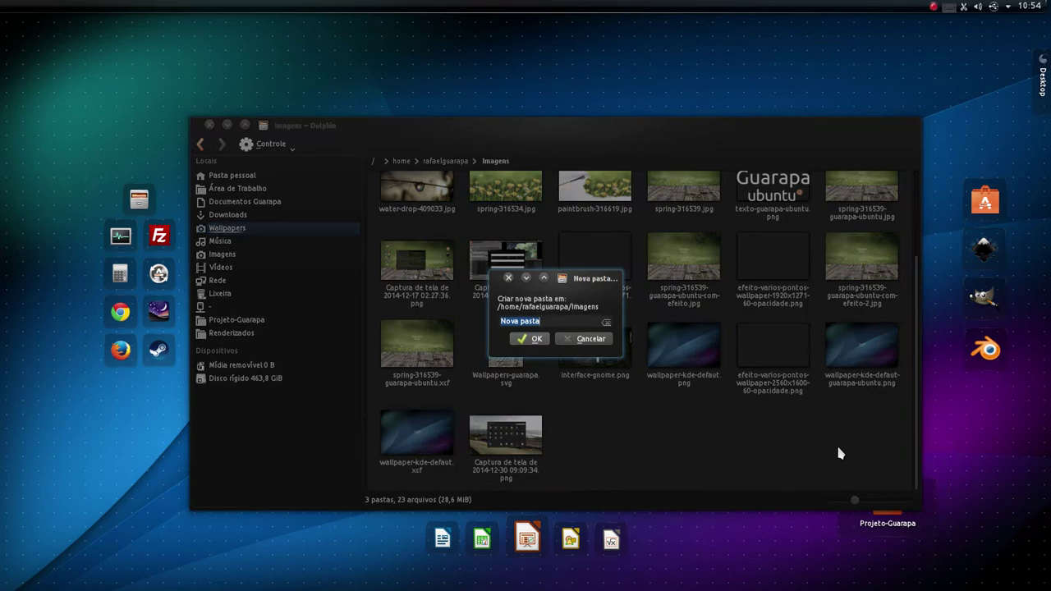
{"action": "type", "text": "R"}
{"action": "key", "text": "BackSpace"}
{"action": "key", "text": "BackSpace"}
{"action": "key", "text": "BackSpace"}
{"action": "type", "text": "Guarapa"}
{"action": "key", "text": "Return"}
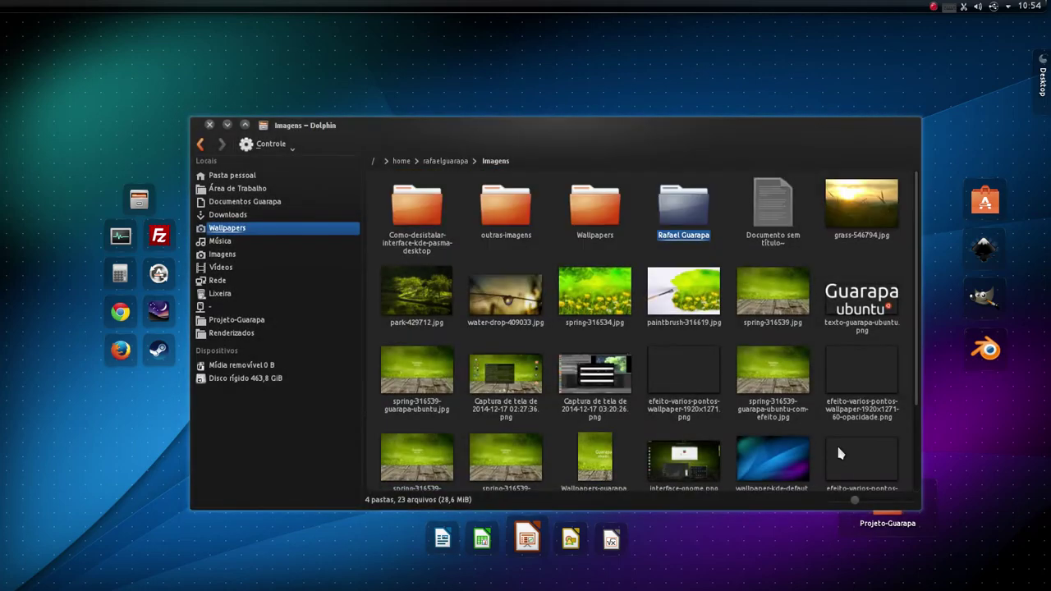
{"action": "left_click_drag", "start_coordinate": [684, 205], "coordinate": [311, 345]}
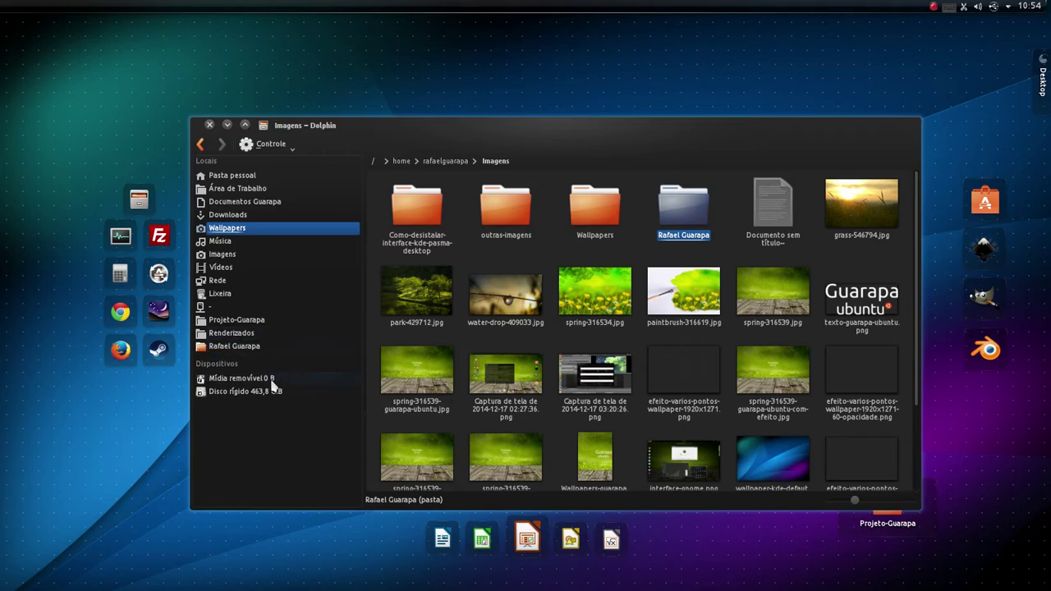
Change the icon of the newly added Locais entry to the grey bookmark star from the system icons.
{"action": "right_click", "coordinate": [209, 352]}
{"action": "left_click", "coordinate": [271, 374]}
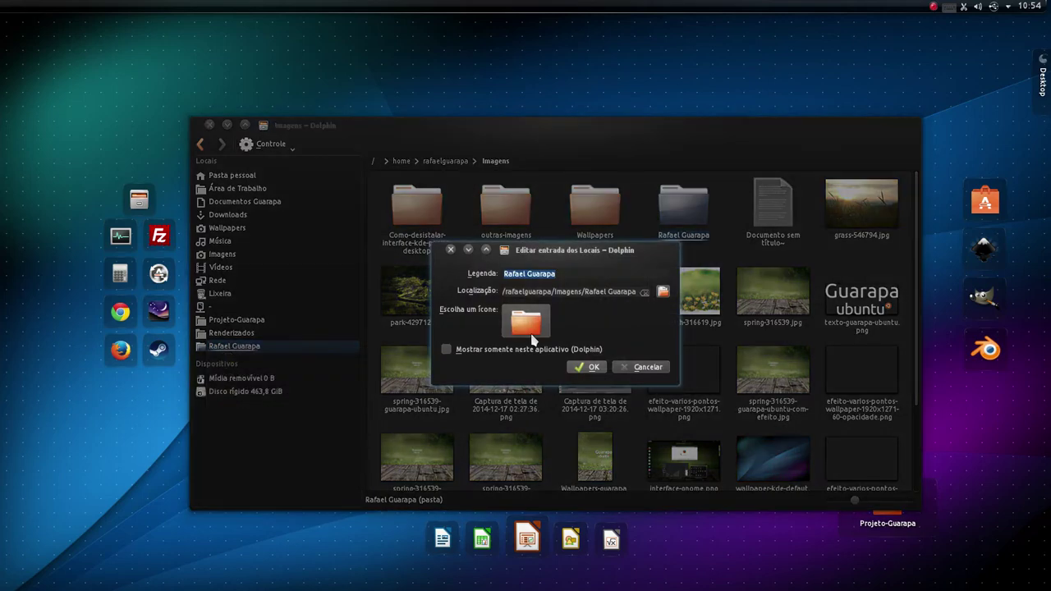
{"action": "left_click", "coordinate": [530, 332]}
{"action": "left_click", "coordinate": [567, 276]}
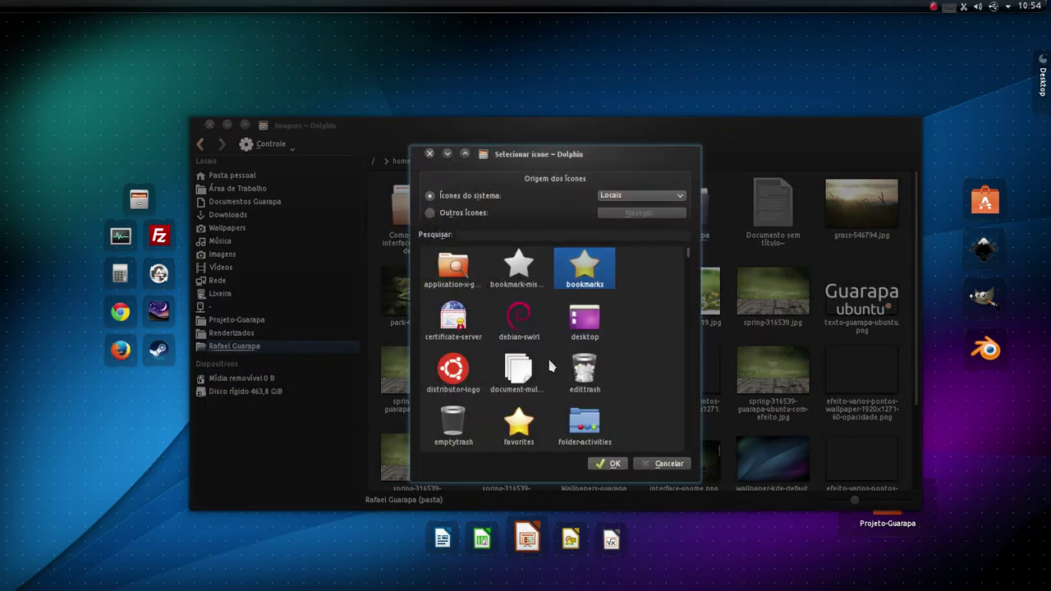
{"action": "left_click", "coordinate": [538, 265]}
{"action": "left_click", "coordinate": [602, 465]}
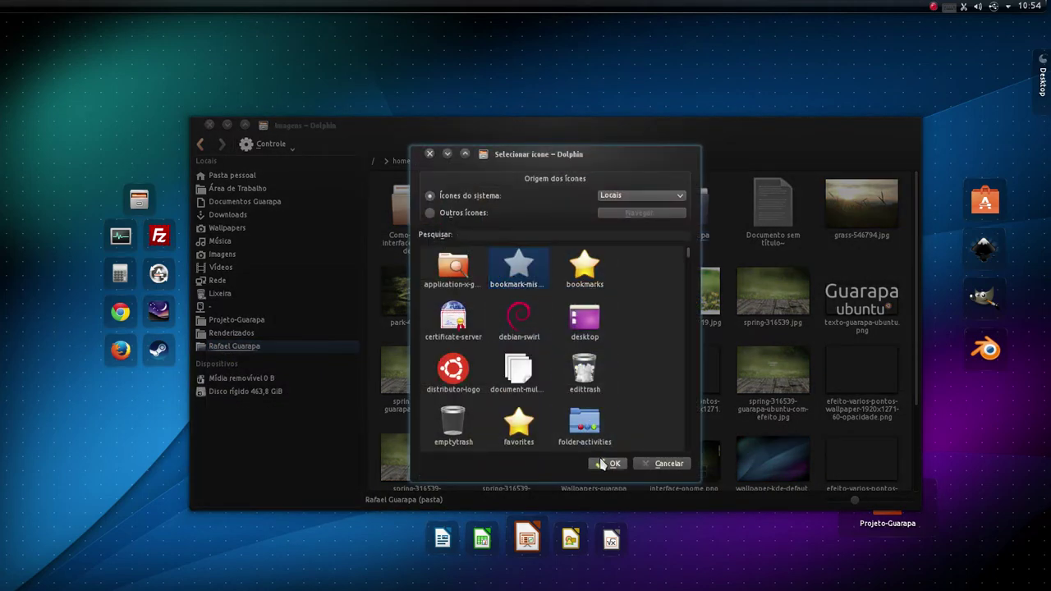
{"action": "left_click", "coordinate": [587, 367]}
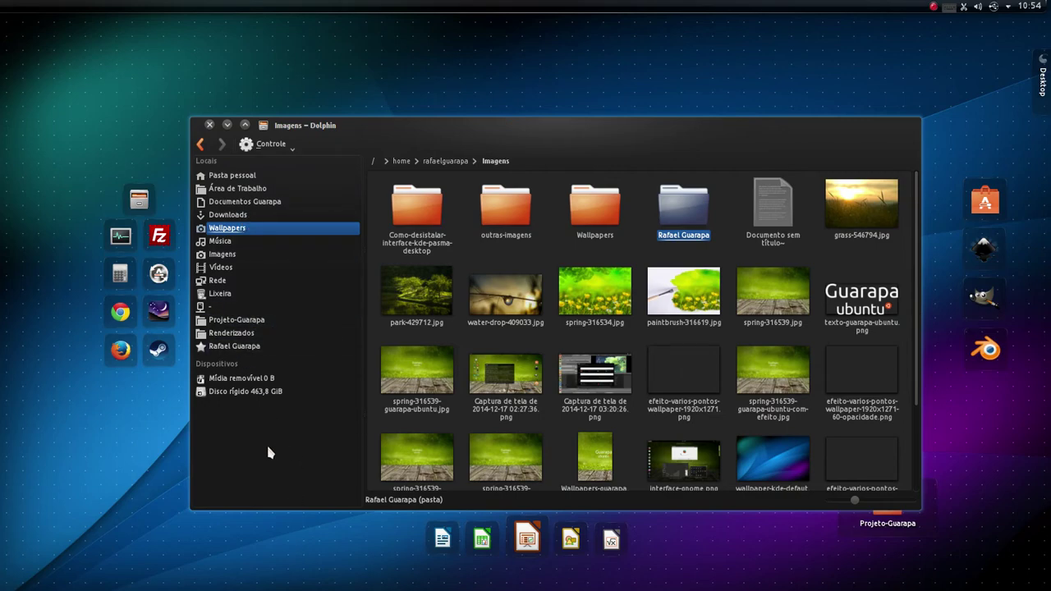
Show all hidden entries in Locais, look through the full list, and shift the Dolphin window slightly upward.
{"action": "right_click", "coordinate": [246, 426]}
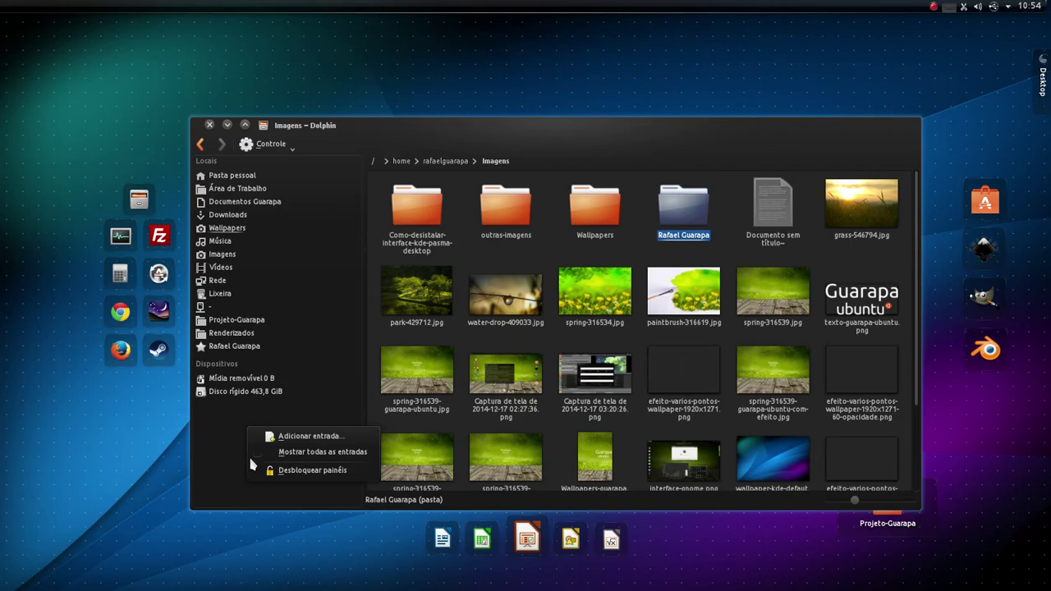
{"action": "left_click", "coordinate": [273, 457]}
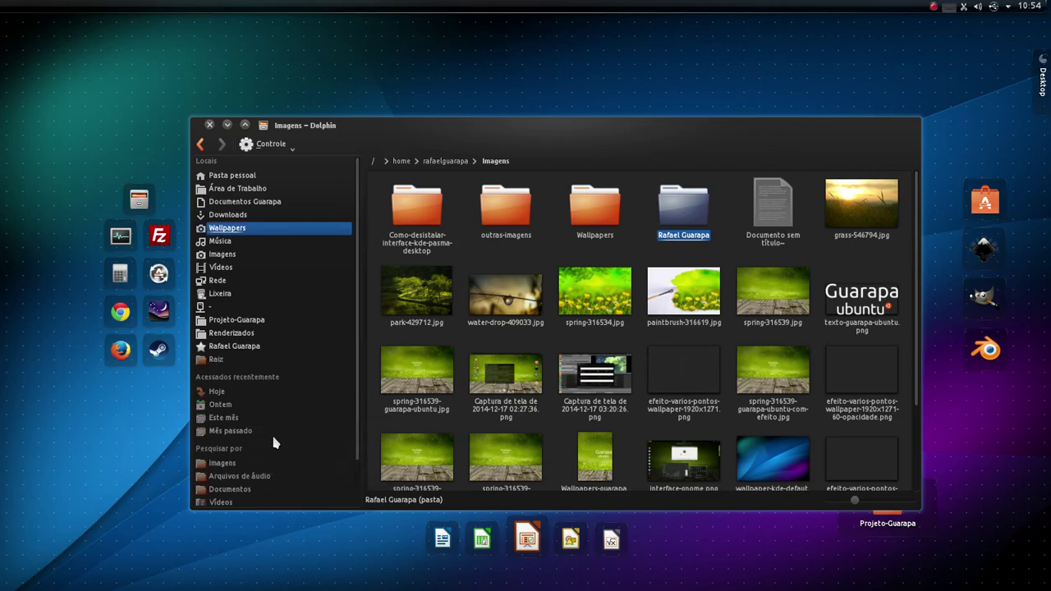
{"action": "scroll", "coordinate": [264, 410], "scroll_direction": "down", "scroll_amount": 1}
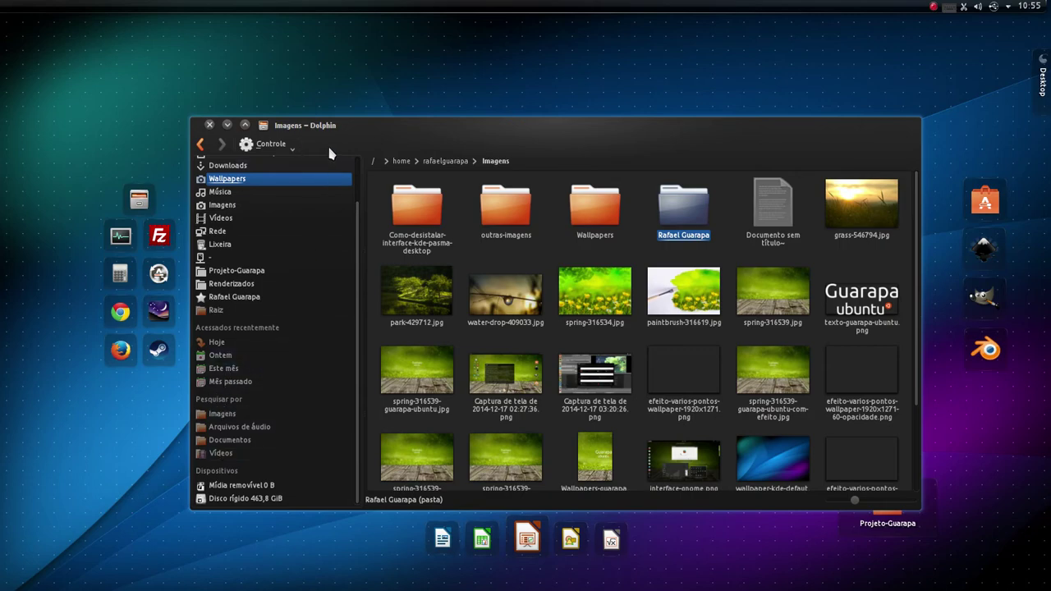
{"action": "left_click_drag", "start_coordinate": [355, 144], "coordinate": [353, 137]}
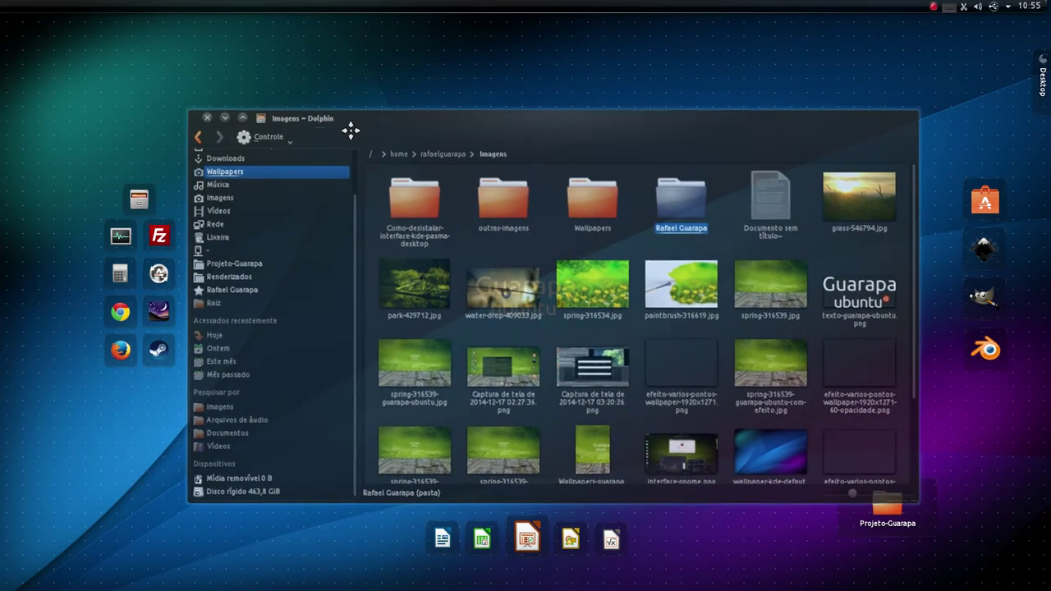
Unhide the Vídeos entry under Pesquisar por, hide it again, and turn off the display of all entries.
{"action": "right_click", "coordinate": [230, 448]}
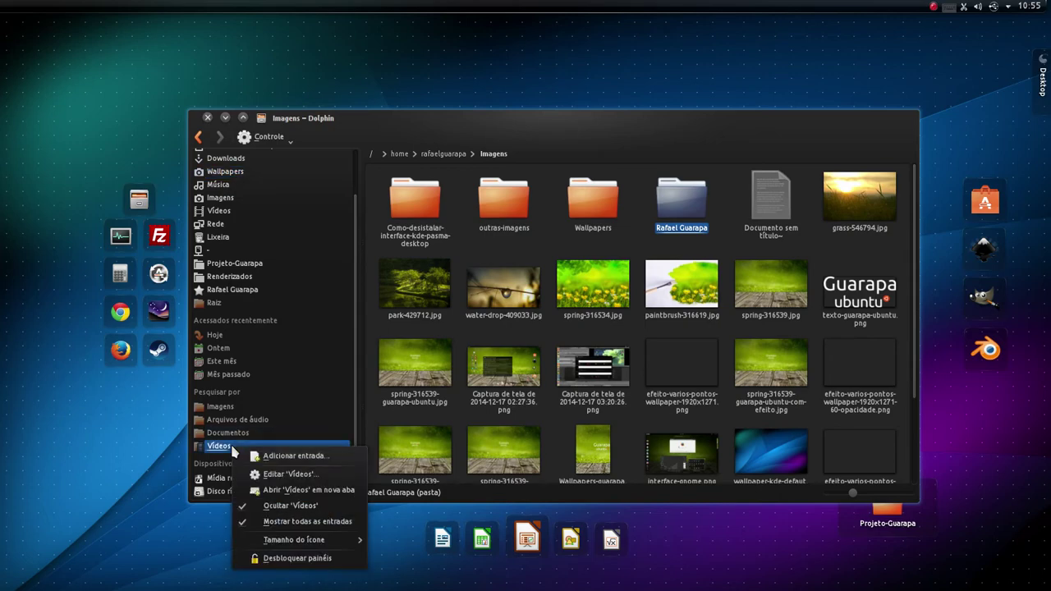
{"action": "left_click", "coordinate": [275, 506]}
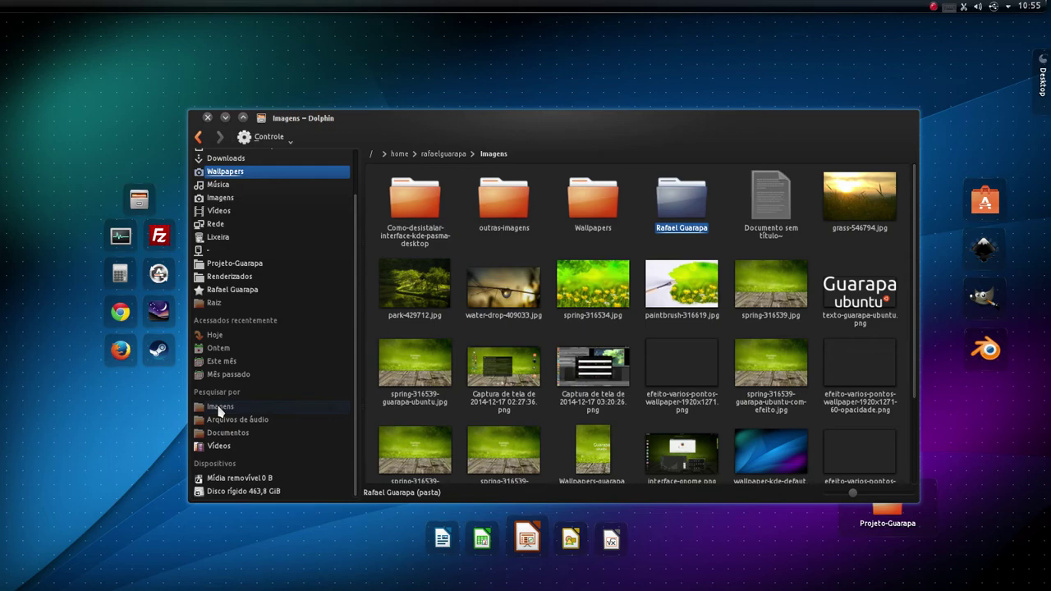
{"action": "right_click", "coordinate": [230, 448]}
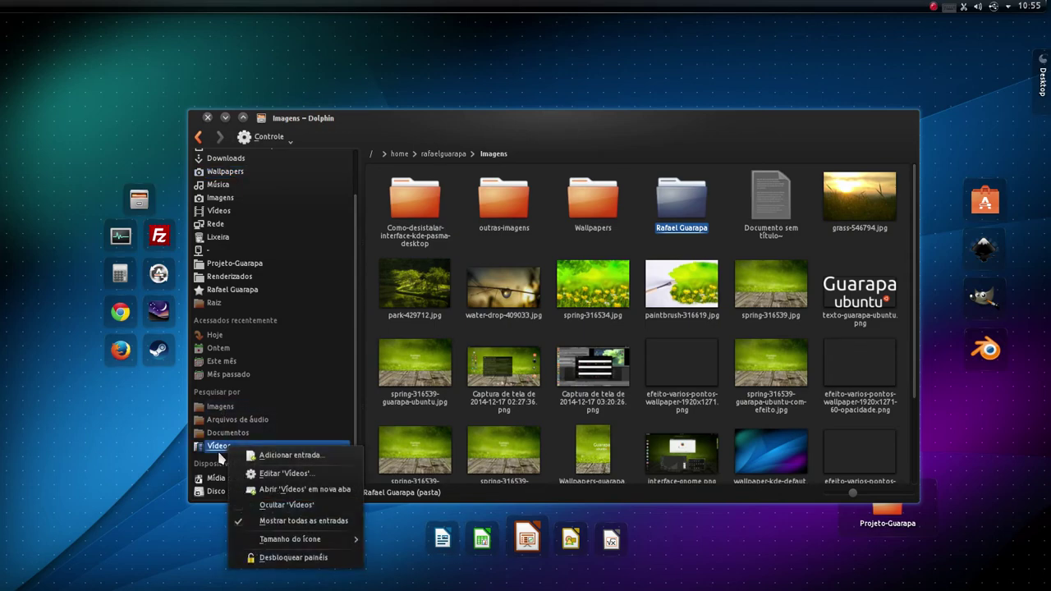
{"action": "left_click", "coordinate": [287, 506]}
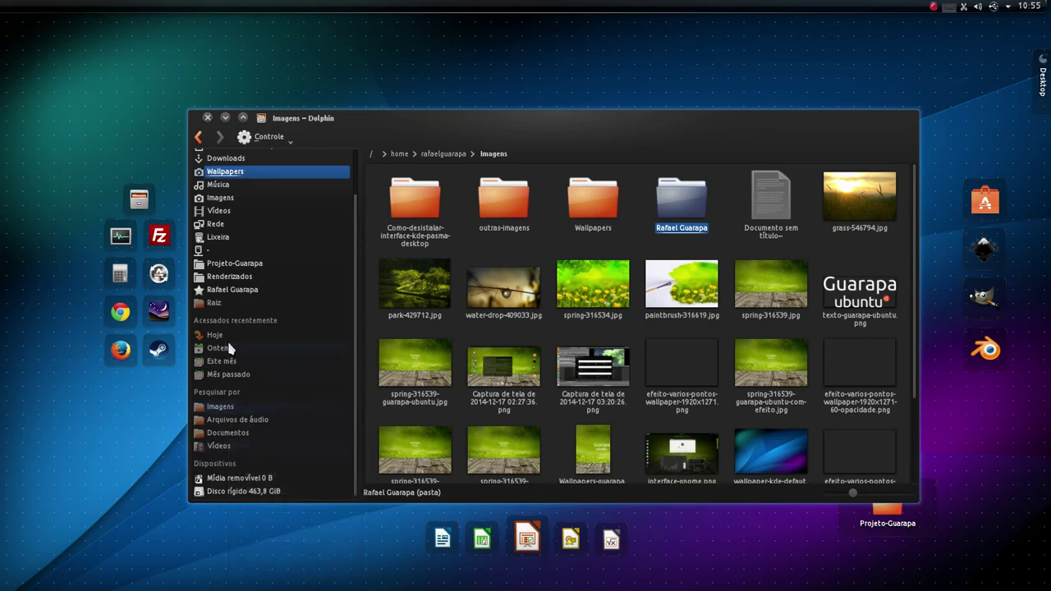
{"action": "right_click", "coordinate": [301, 339]}
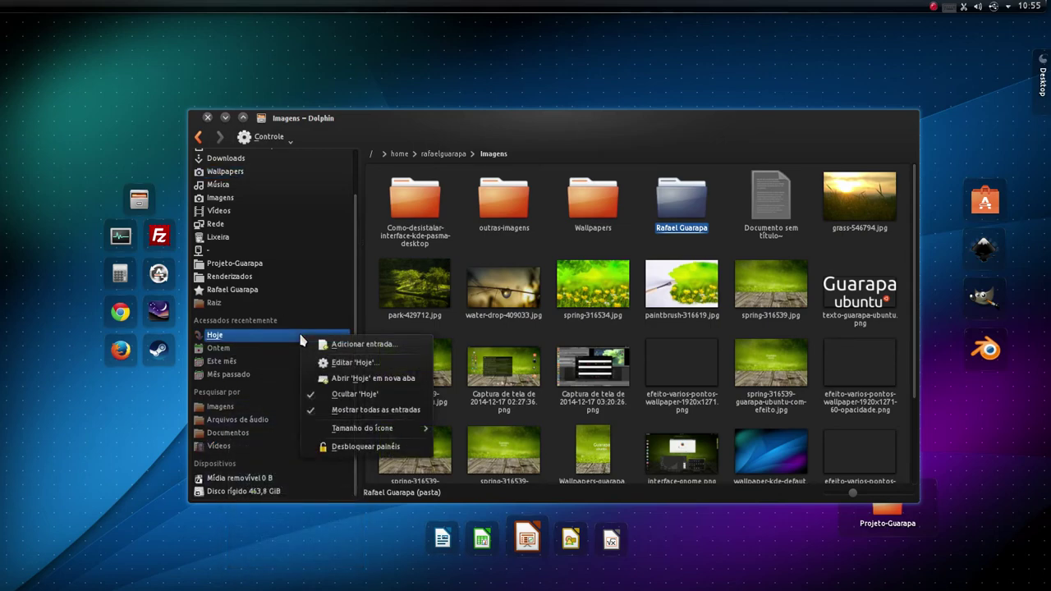
{"action": "left_click", "coordinate": [347, 413]}
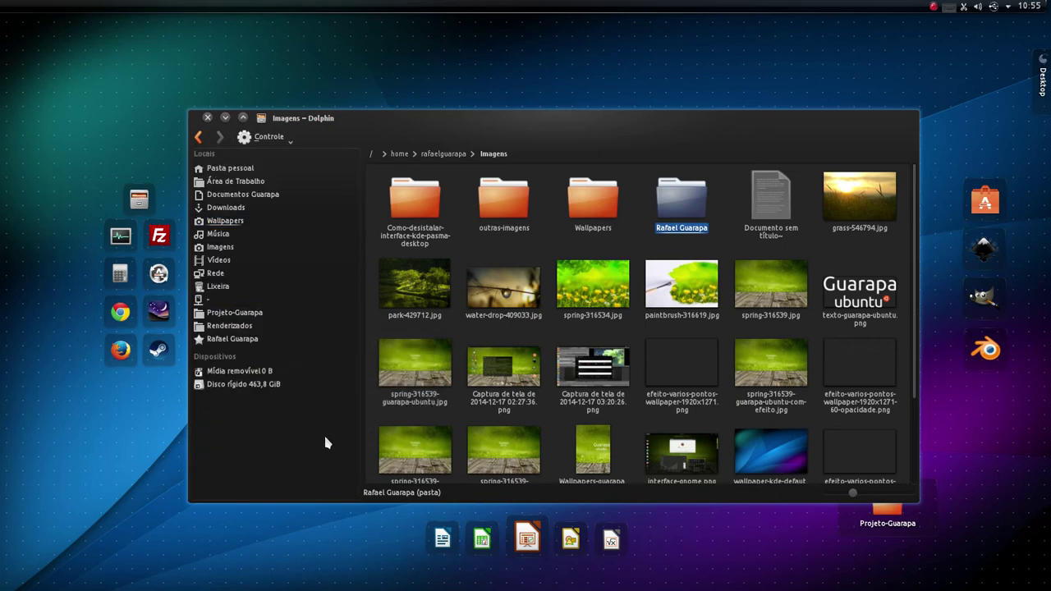
Unlock the Dolphin panels and lock them again.
{"action": "right_click", "coordinate": [267, 415]}
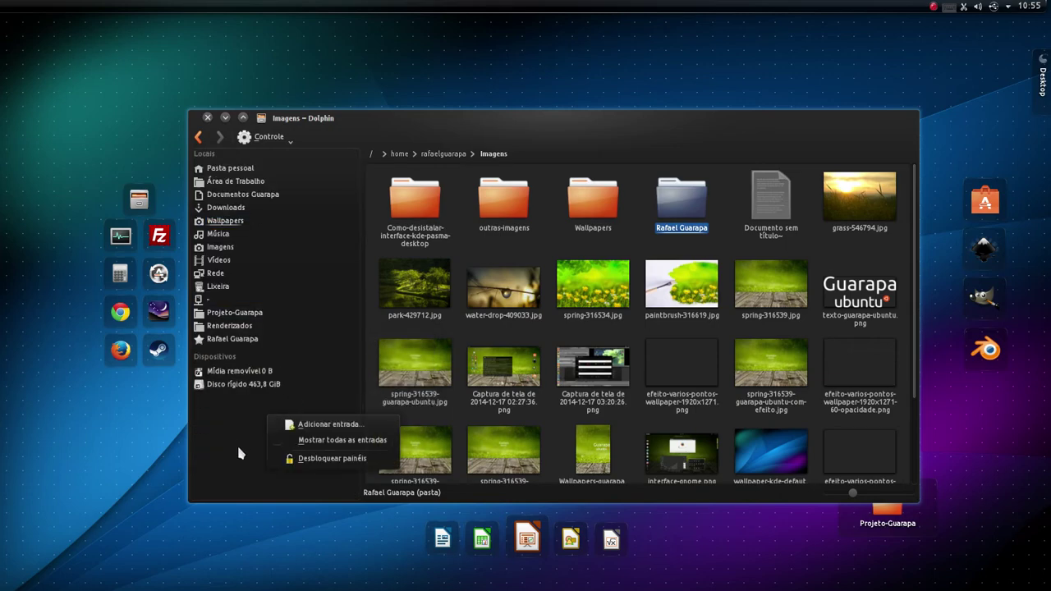
{"action": "left_click", "coordinate": [339, 465]}
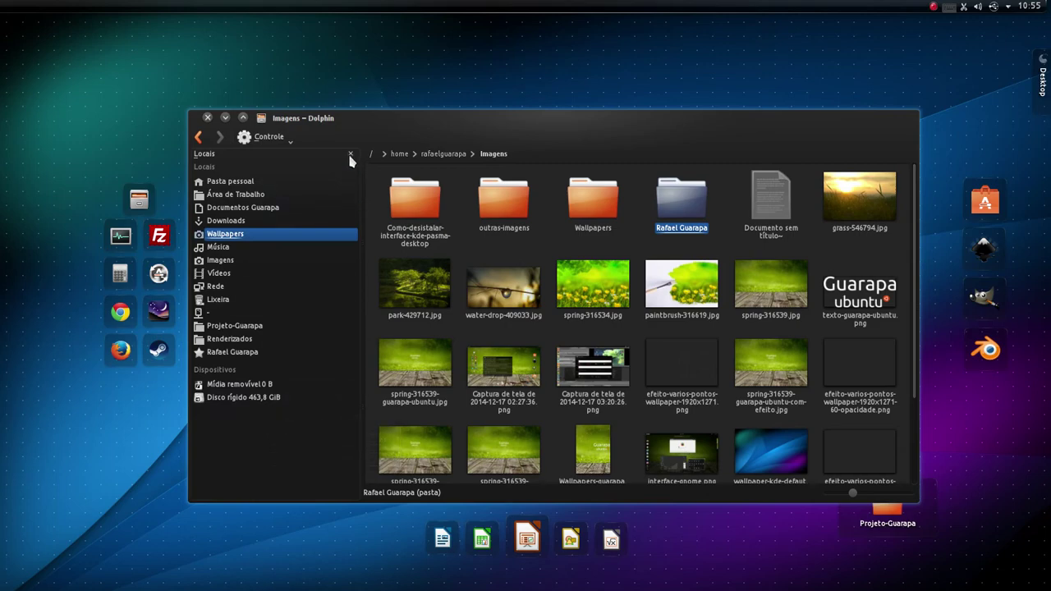
{"action": "right_click", "coordinate": [304, 460]}
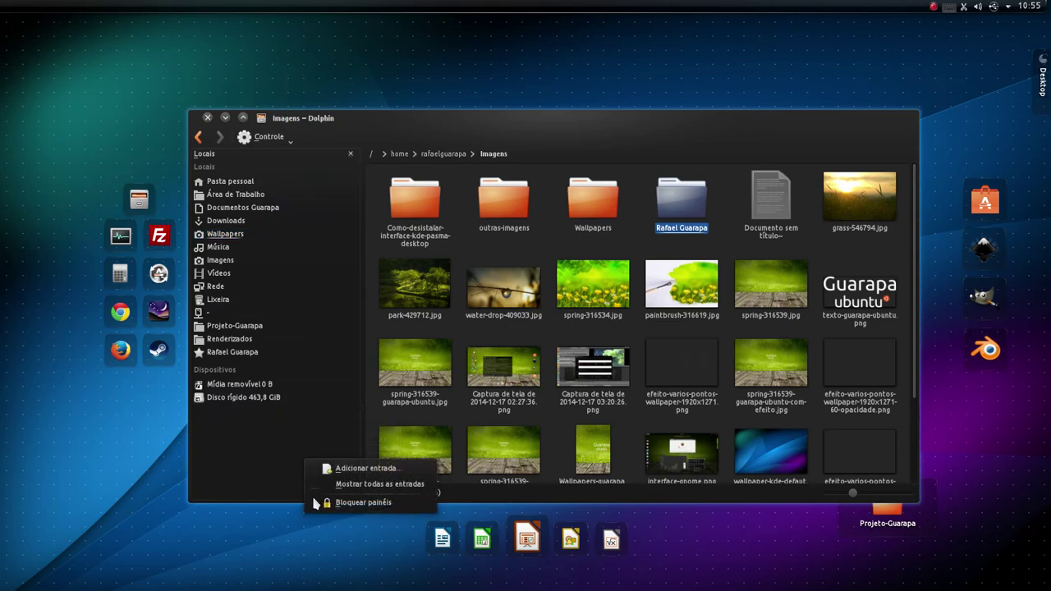
{"action": "left_click", "coordinate": [337, 502]}
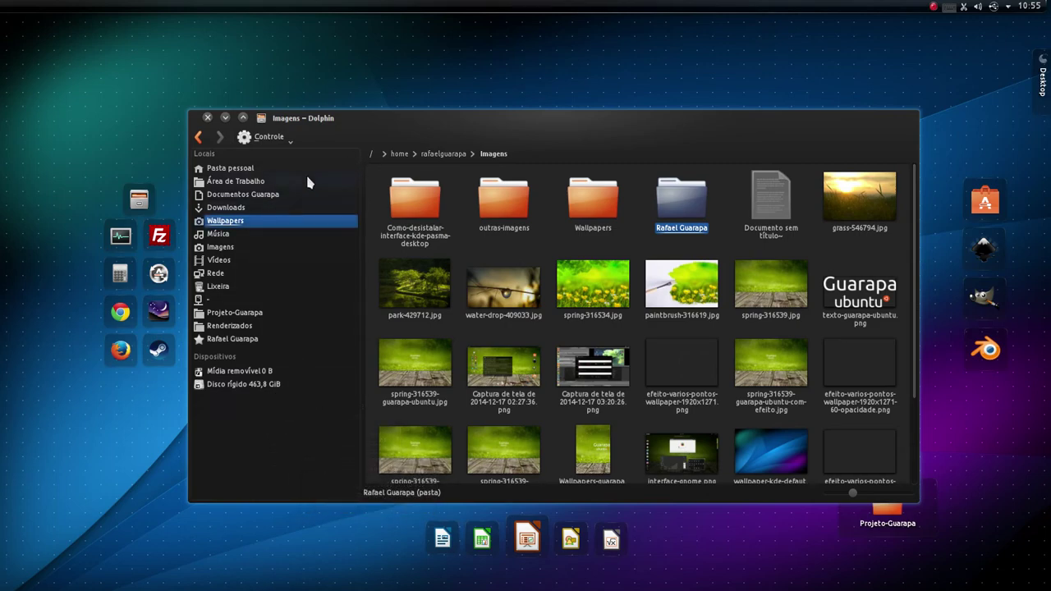
Maximize the Dolphin window and compare its appearance with the GIMP window.
{"action": "left_click", "coordinate": [243, 118]}
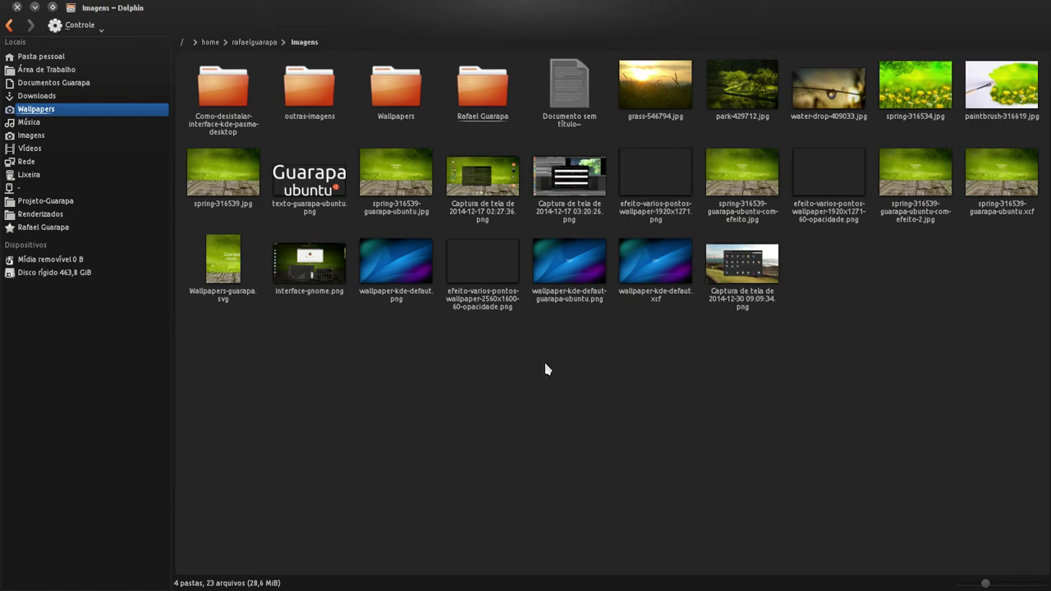
{"action": "mouse_move", "coordinate": [4, 312]}
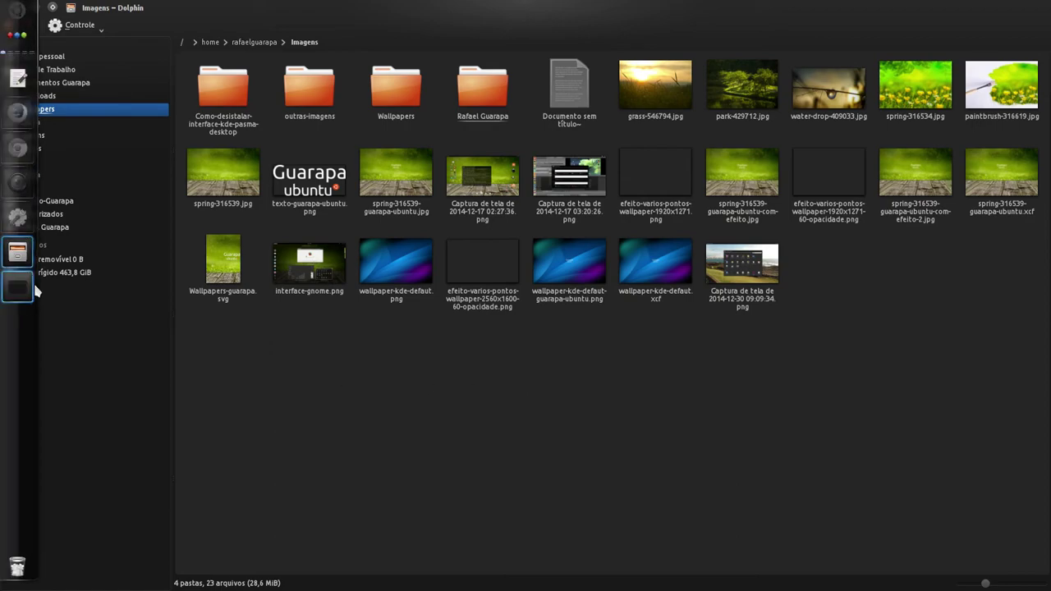
{"action": "left_click", "coordinate": [13, 296]}
{"action": "left_click", "coordinate": [15, 264]}
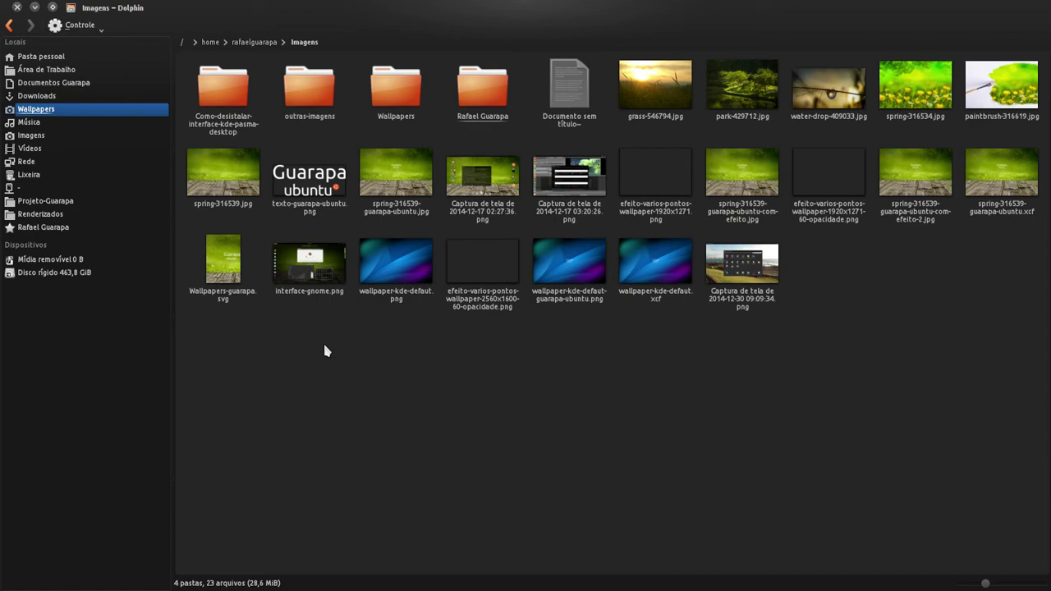
Clear the desktop, glance at the GIMP window and the application launcher, and bring back the GTK system settings window.
{"action": "key", "text": "ctrl+F12"}
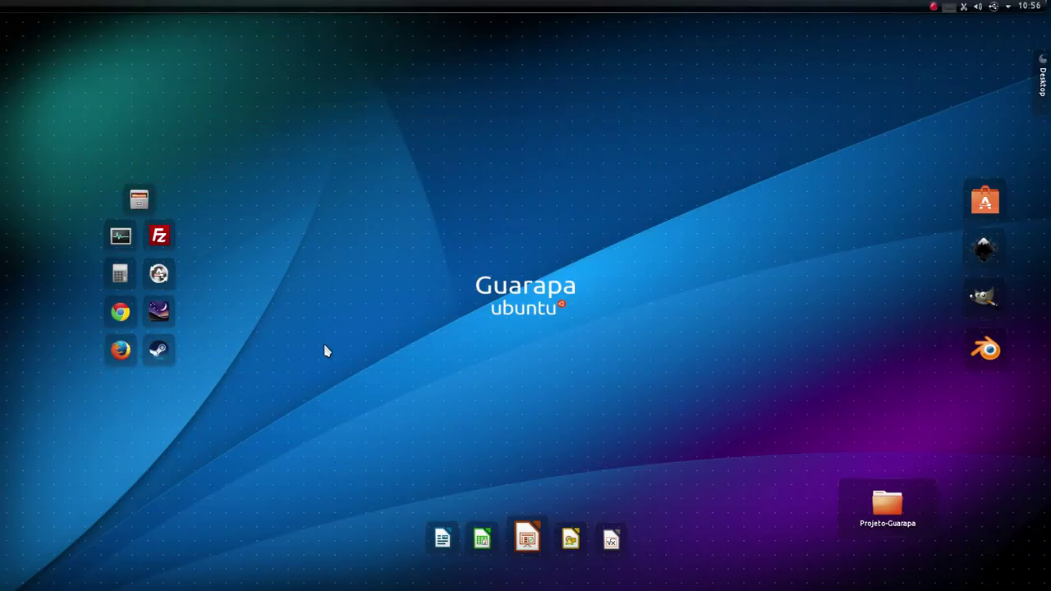
{"action": "mouse_move", "coordinate": [2, 416]}
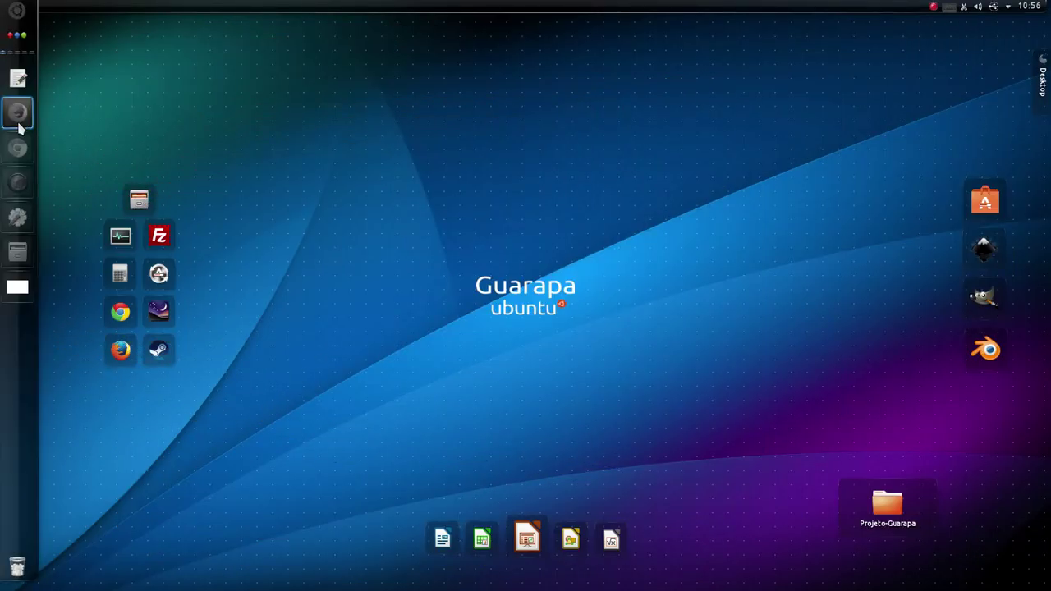
{"action": "left_click", "coordinate": [20, 288]}
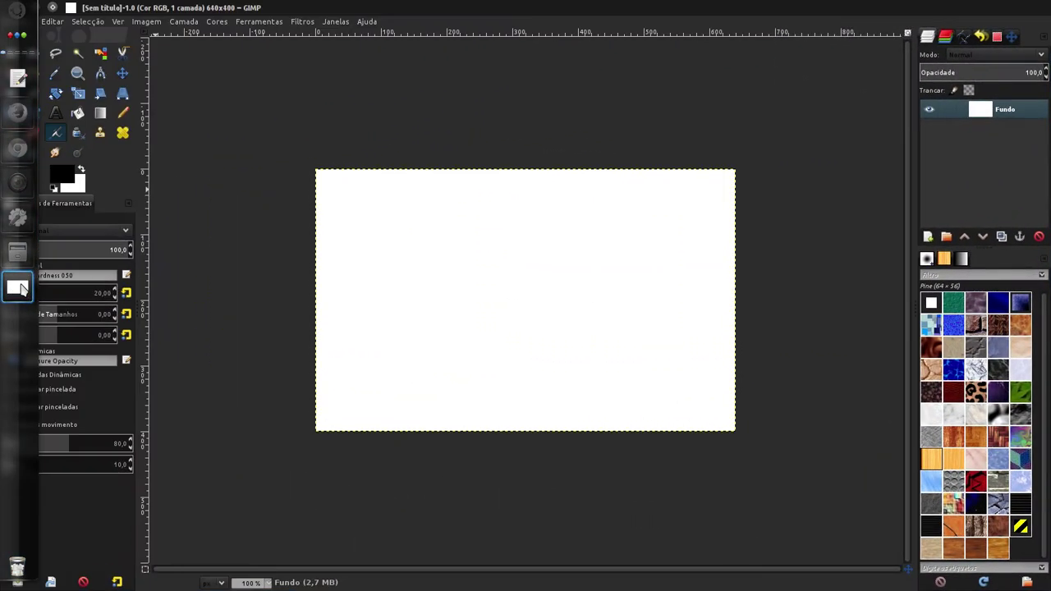
{"action": "left_click", "coordinate": [21, 288]}
{"action": "left_click", "coordinate": [20, 11]}
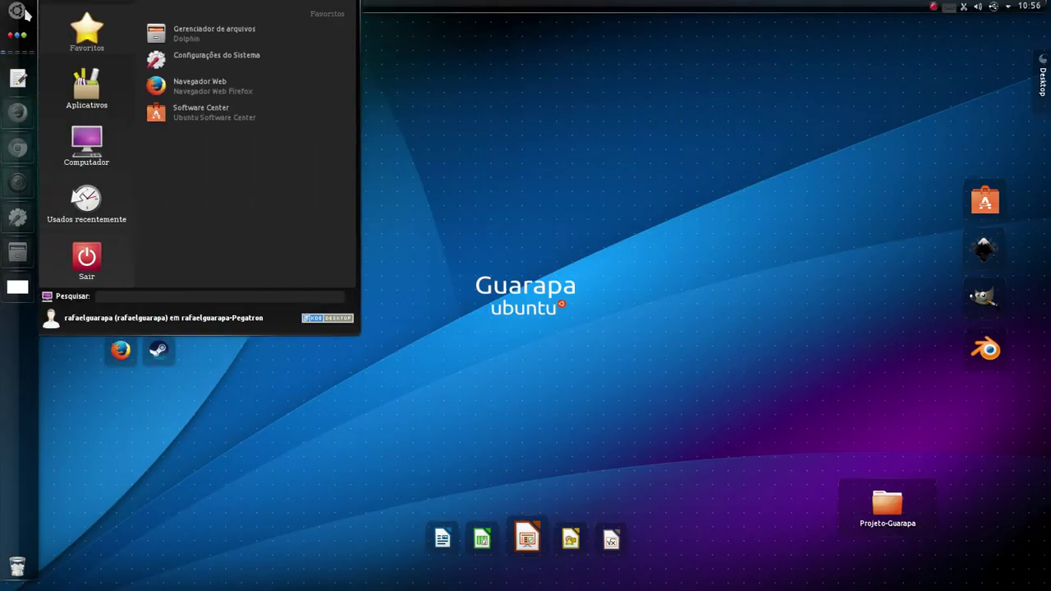
{"action": "left_click", "coordinate": [18, 218]}
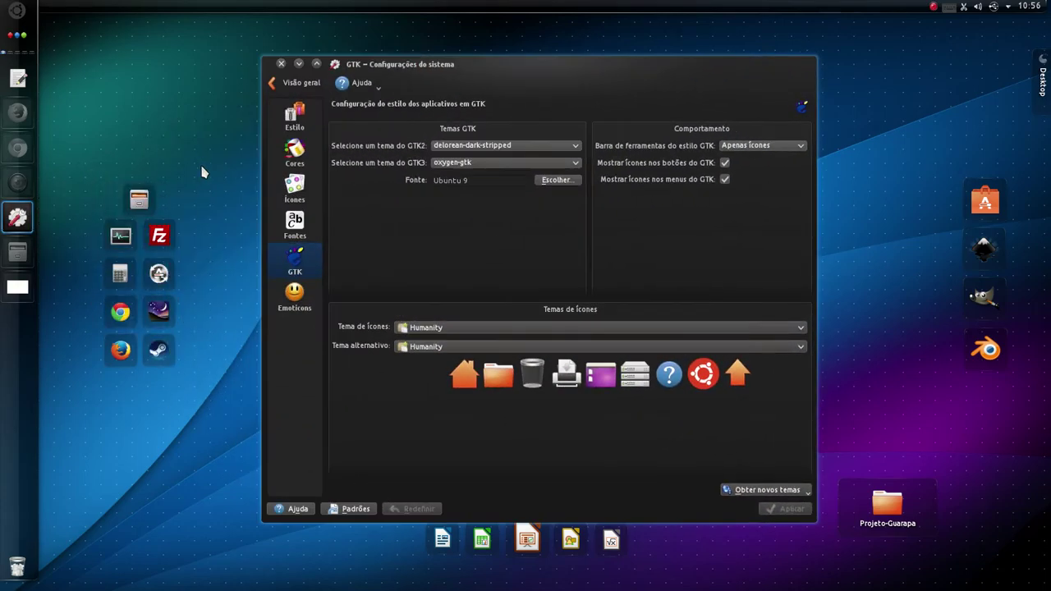
Close the GTK settings window, then reopen System Settings at its overview and enter Atalhos e gestos.
{"action": "left_click", "coordinate": [281, 63]}
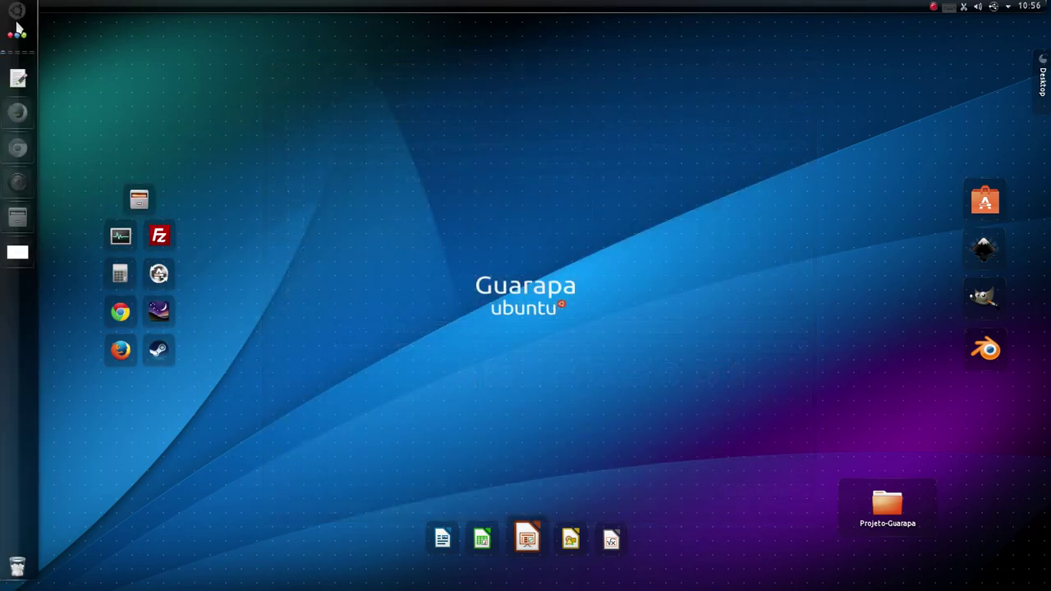
{"action": "left_click", "coordinate": [16, 16]}
{"action": "left_click", "coordinate": [241, 59]}
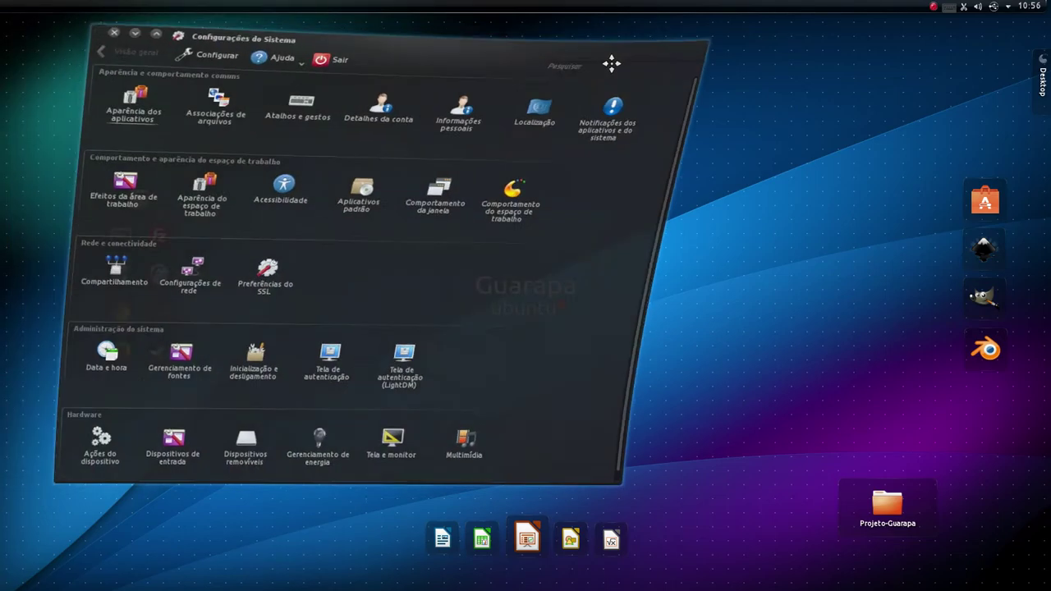
{"action": "left_click_drag", "start_coordinate": [612, 63], "coordinate": [721, 77]}
{"action": "left_click", "coordinate": [536, 136]}
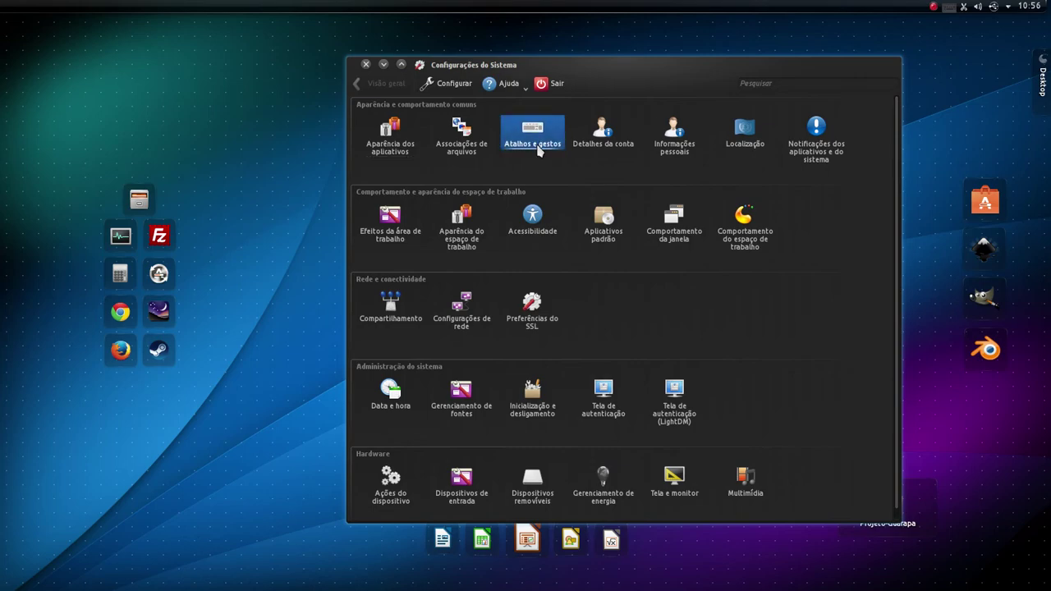
Show the global keyboard shortcuts for the KWin component and browse down to the Exibir a área de trabalho action.
{"action": "left_click", "coordinate": [394, 219]}
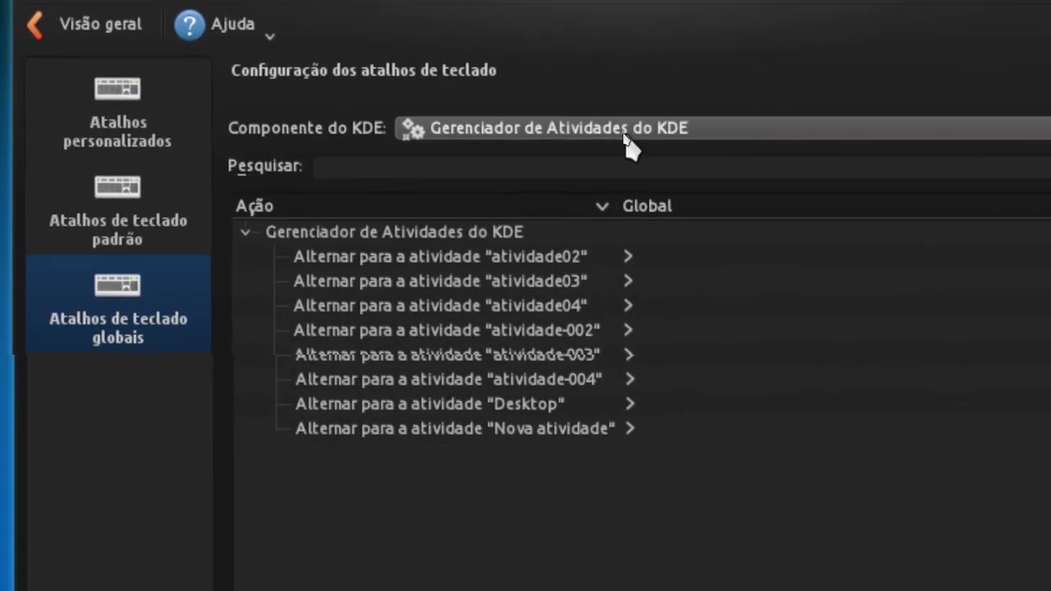
{"action": "left_click", "coordinate": [621, 132]}
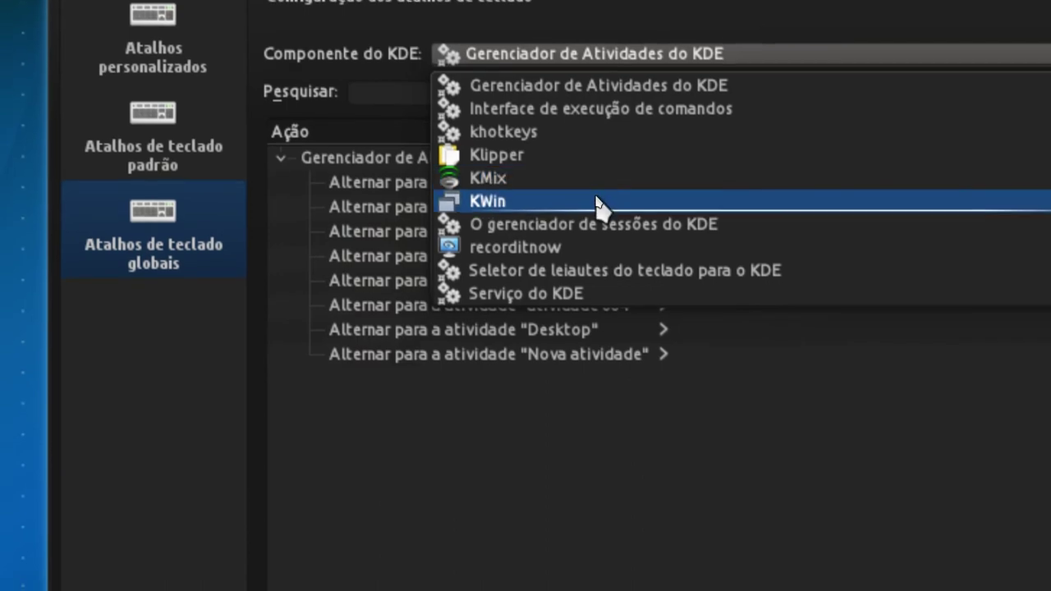
{"action": "left_click", "coordinate": [597, 203]}
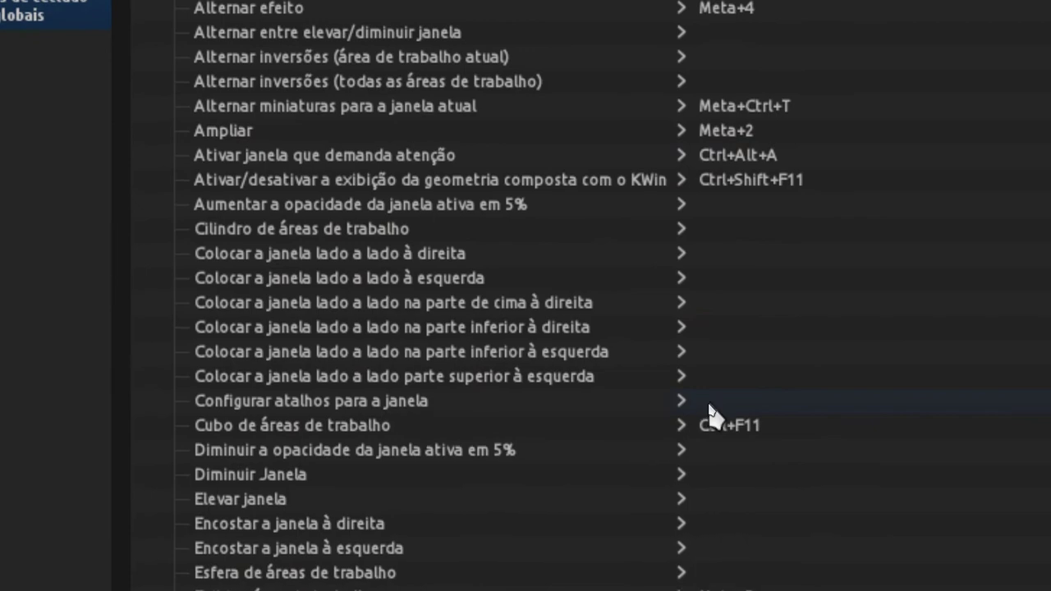
{"action": "scroll", "coordinate": [736, 426], "scroll_direction": "down", "scroll_amount": 1}
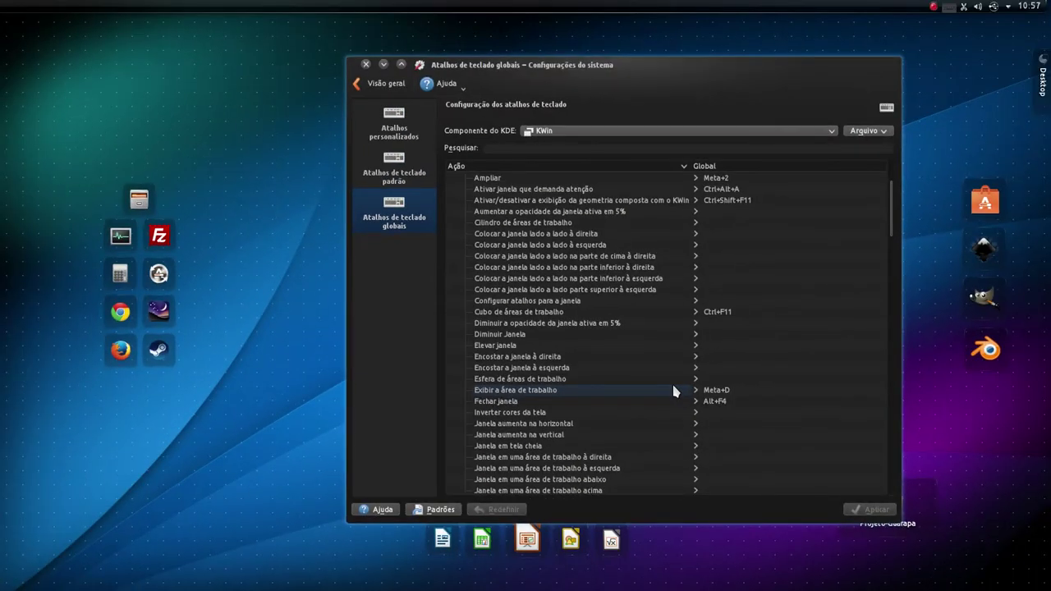
Reset the Exibir a área de trabalho shortcut to Padrão, then assign Meta+D as its custom shortcut.
{"action": "left_click", "coordinate": [737, 393]}
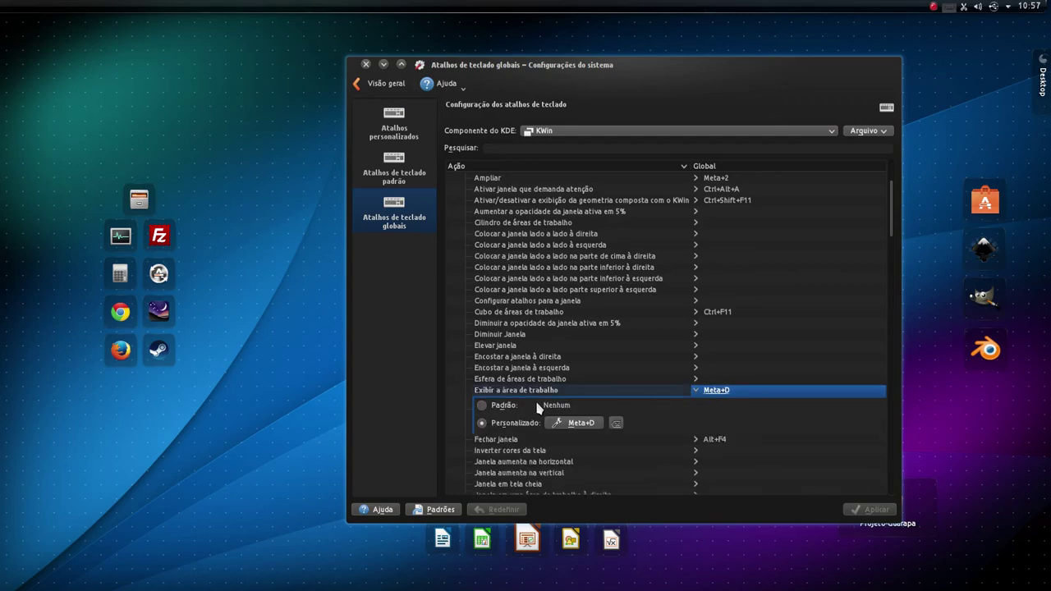
{"action": "left_click", "coordinate": [500, 408]}
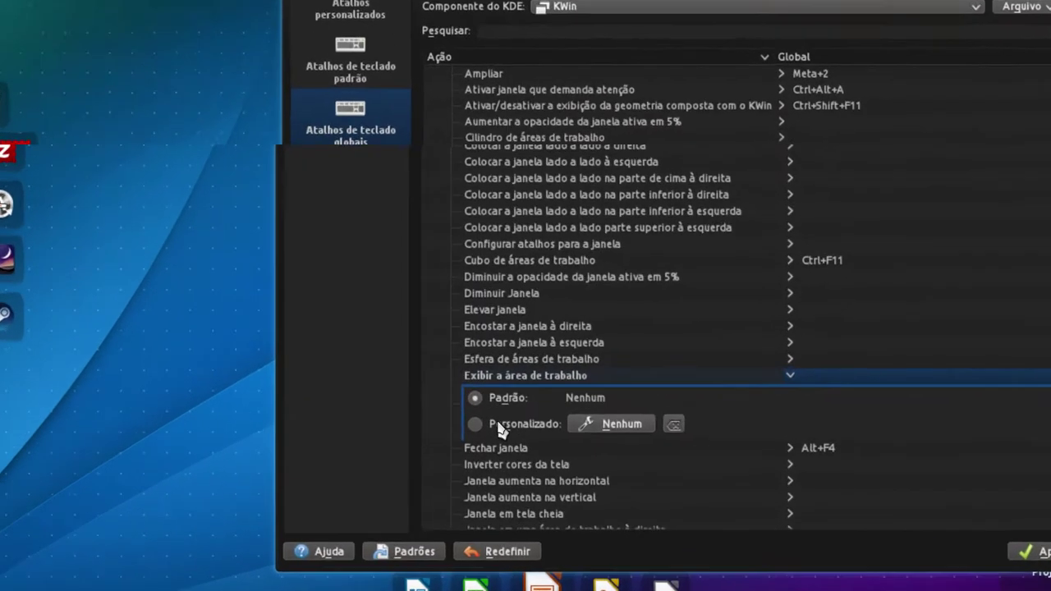
{"action": "left_click", "coordinate": [497, 424]}
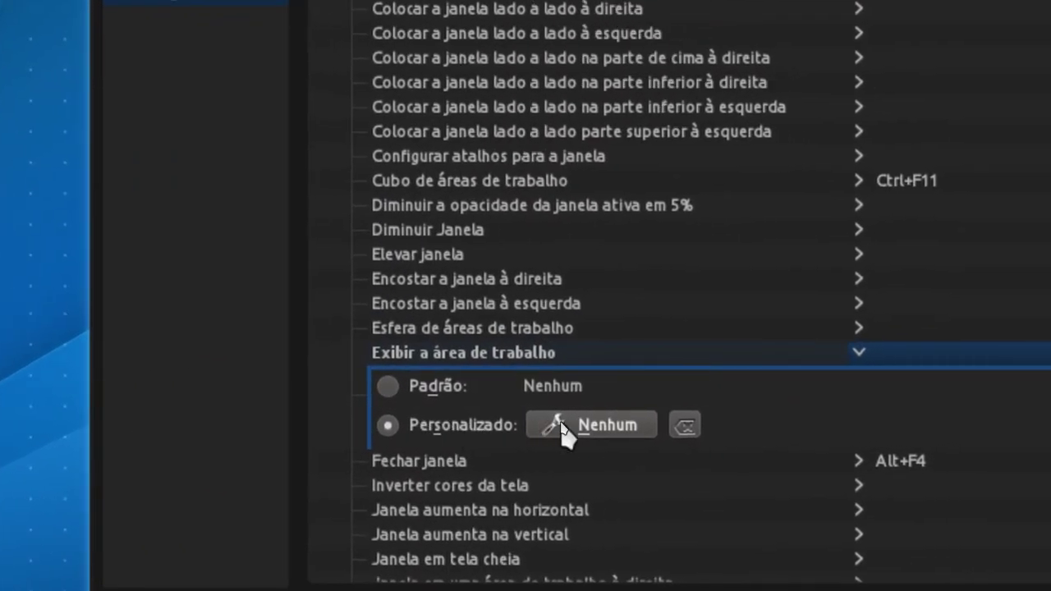
{"action": "left_click", "coordinate": [639, 429]}
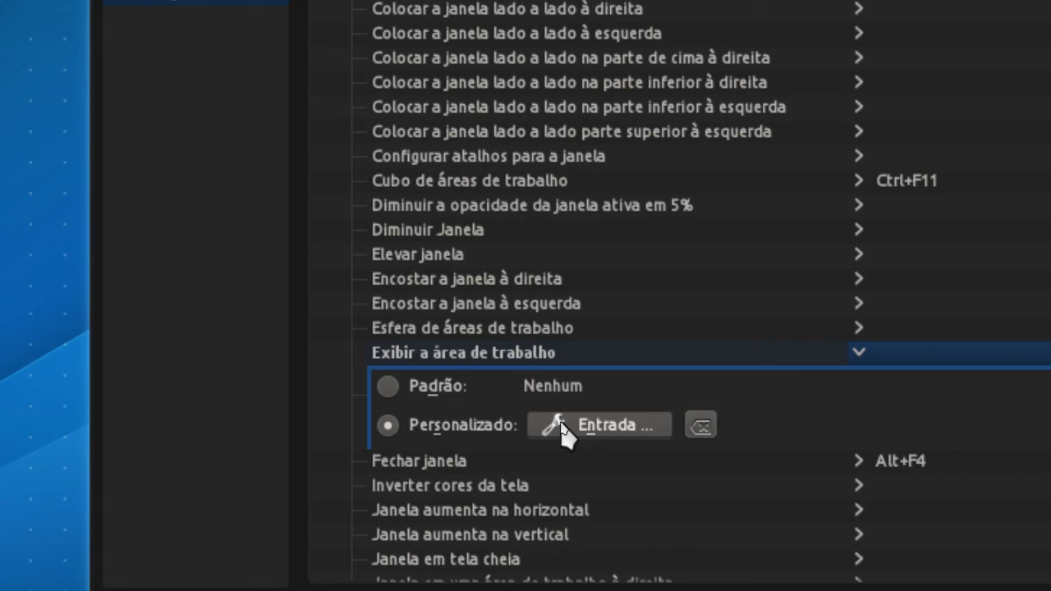
{"action": "key", "text": "super"}
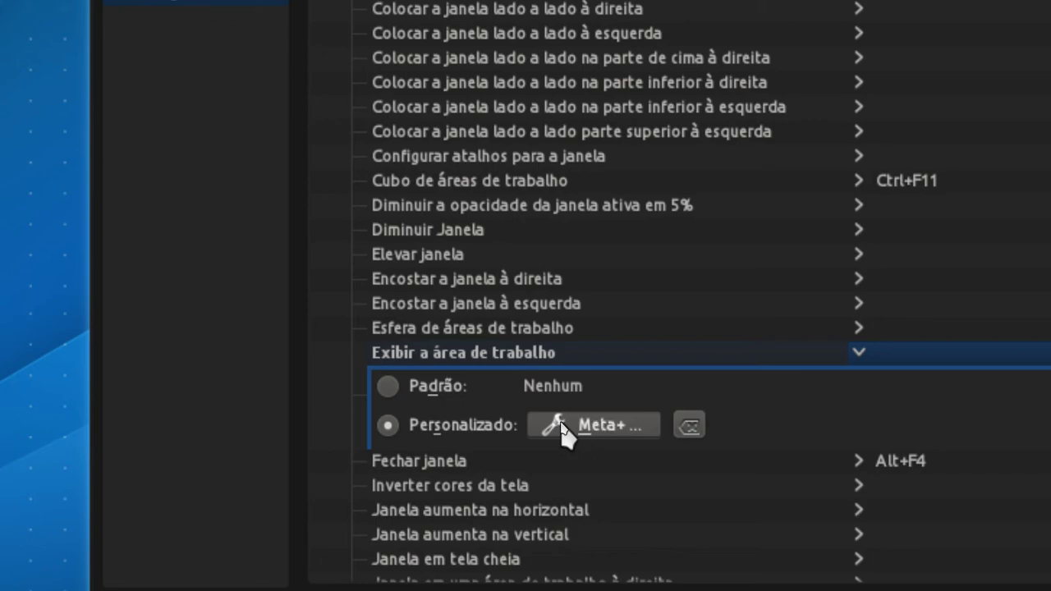
{"action": "key", "text": "super+d"}
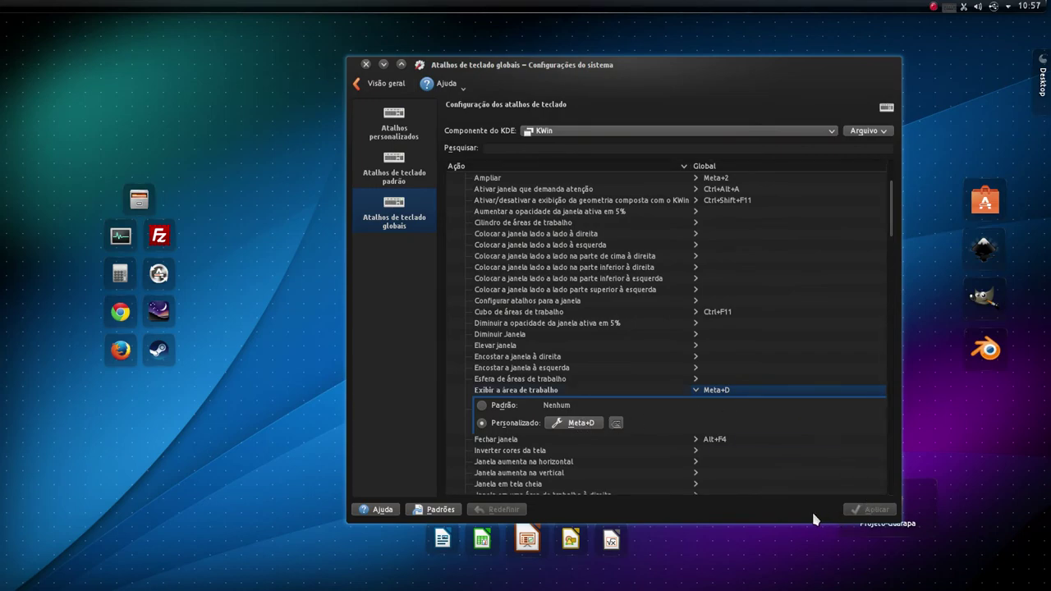
{"action": "left_click", "coordinate": [448, 415]}
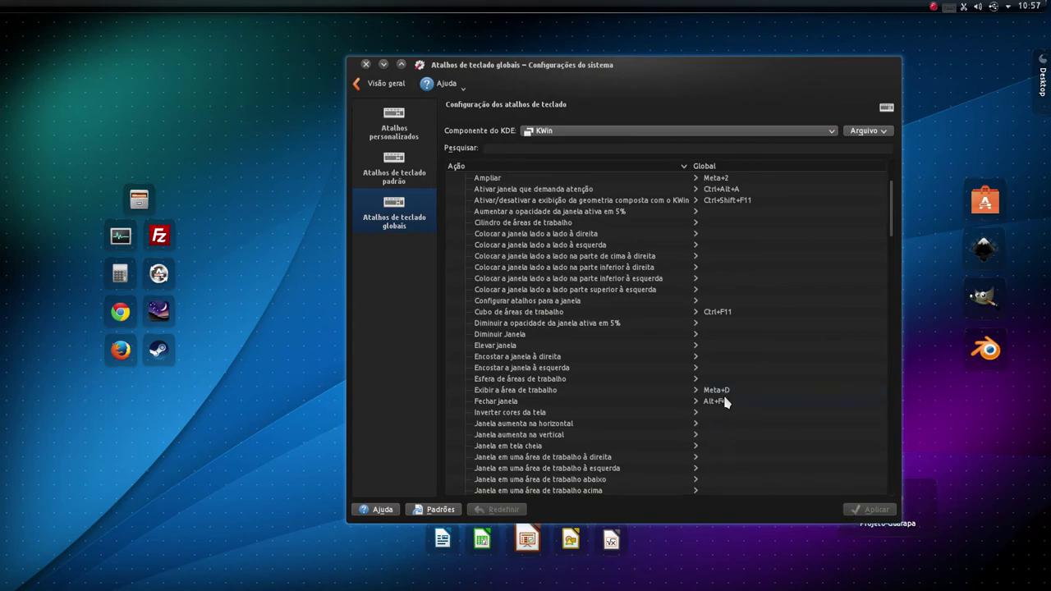
Test the show-desktop shortcut by hiding and restoring the windows repeatedly, and launch Konsole.
{"action": "key", "text": "super+d"}
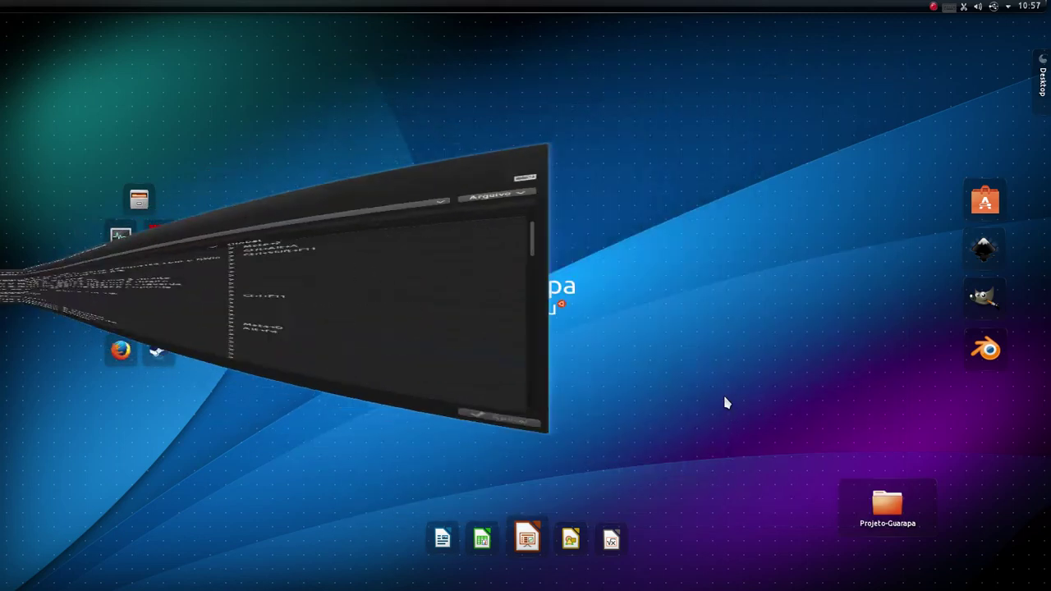
{"action": "key", "text": "super+d"}
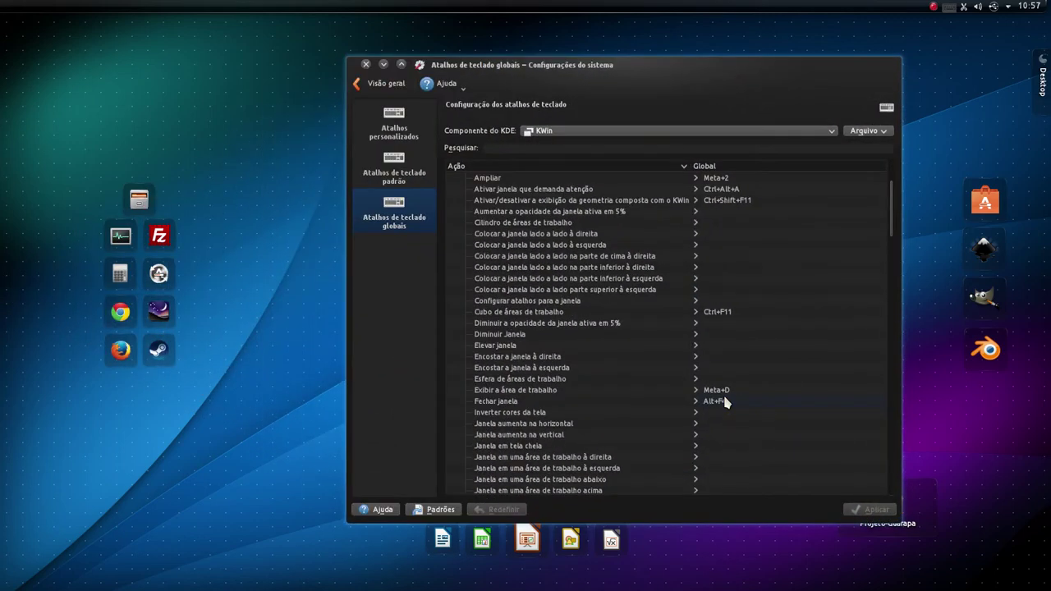
{"action": "key", "text": "super+d"}
{"action": "key", "text": "super+d"}
{"action": "key", "text": "super+d"}
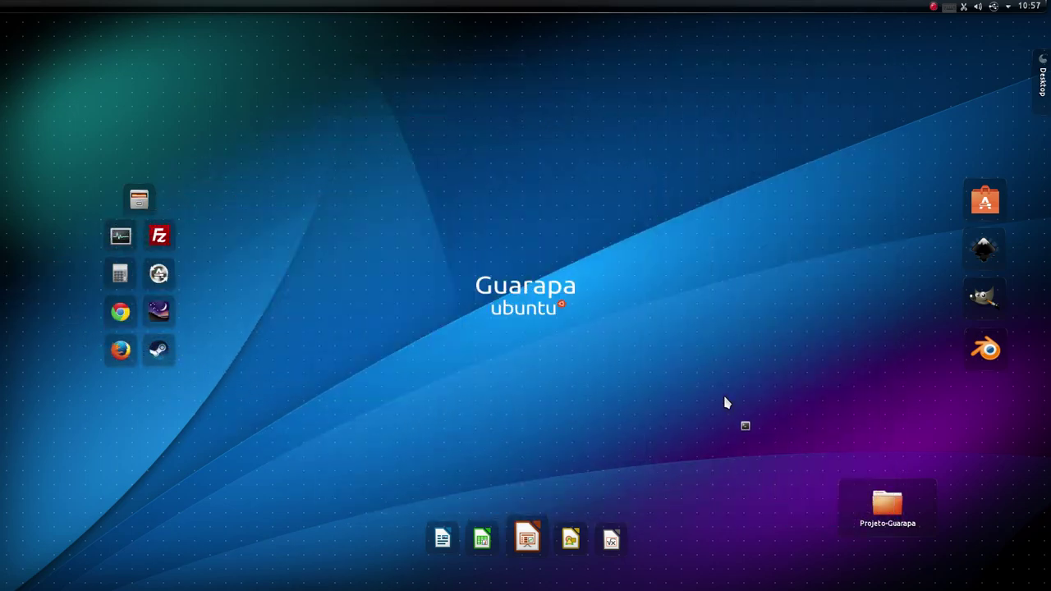
{"action": "key", "text": "super+d"}
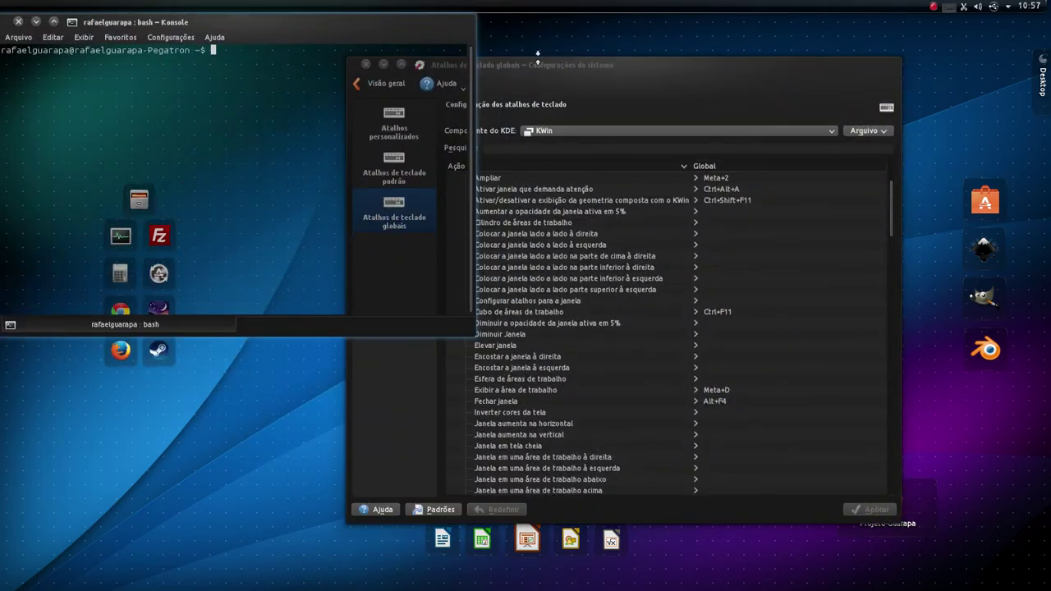
Close the keyboard shortcut settings, and reposition the Konsole window on the desktop before closing it too.
{"action": "left_click", "coordinate": [409, 87]}
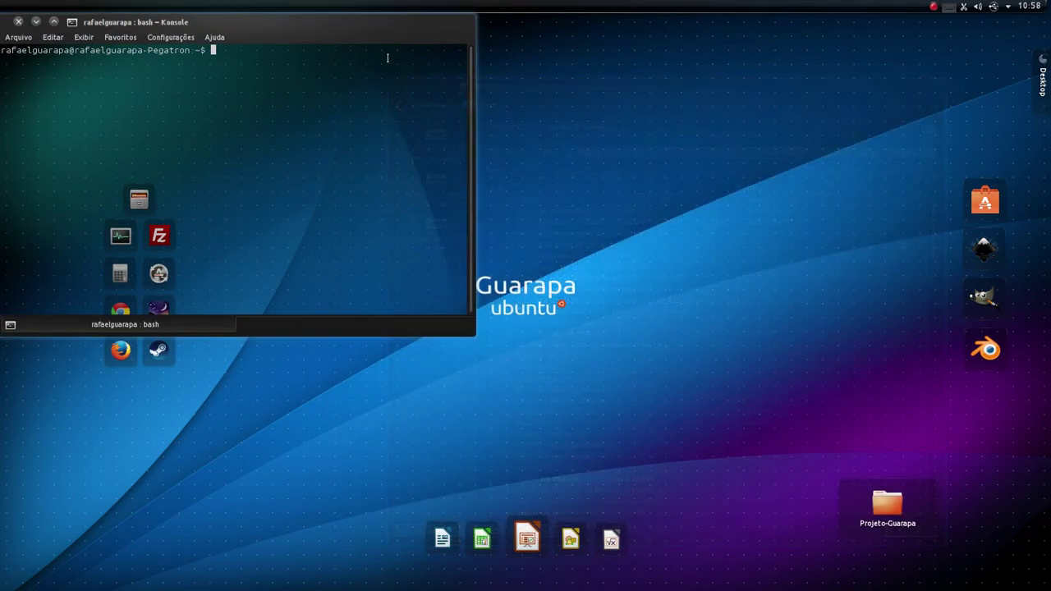
{"action": "left_click_drag", "start_coordinate": [415, 31], "coordinate": [777, 159]}
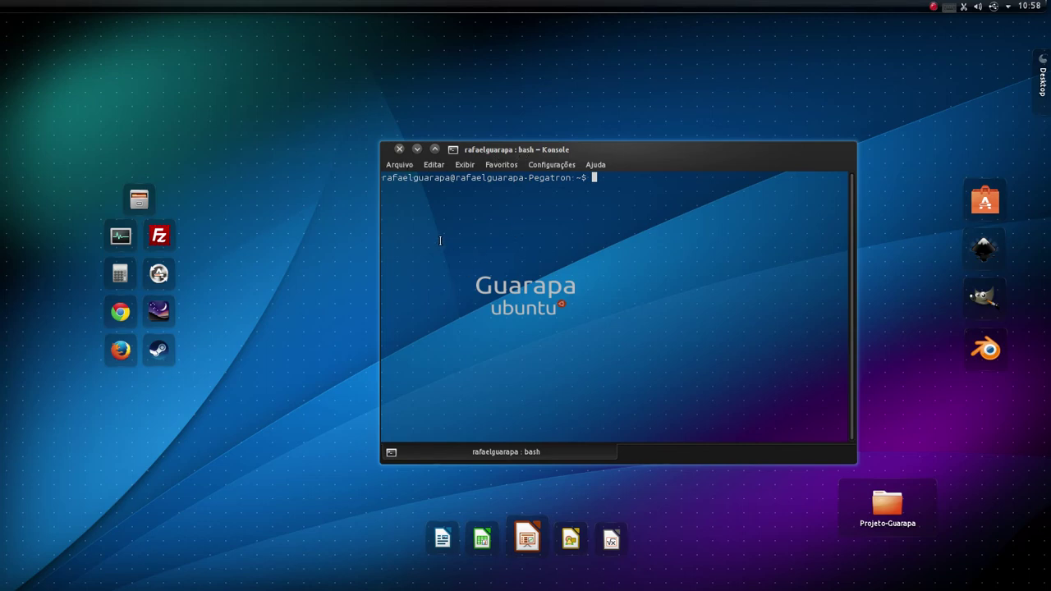
{"action": "left_click_drag", "start_coordinate": [668, 168], "coordinate": [552, 197]}
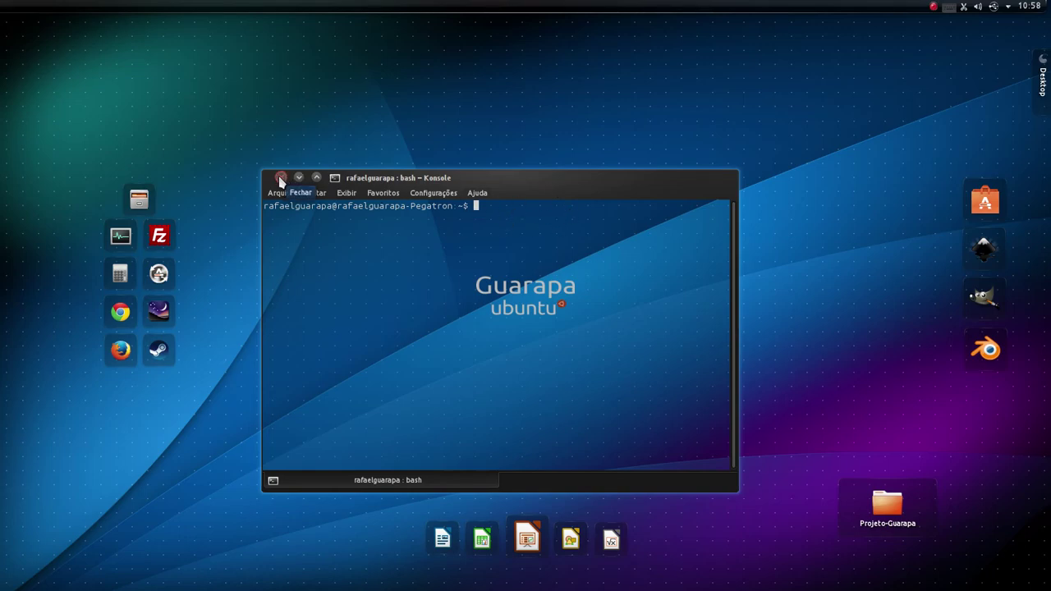
{"action": "left_click", "coordinate": [280, 179]}
Open the KDE menu editor from the application launcher and move its window toward the middle of the desktop.
{"action": "mouse_move", "coordinate": [15, 26]}
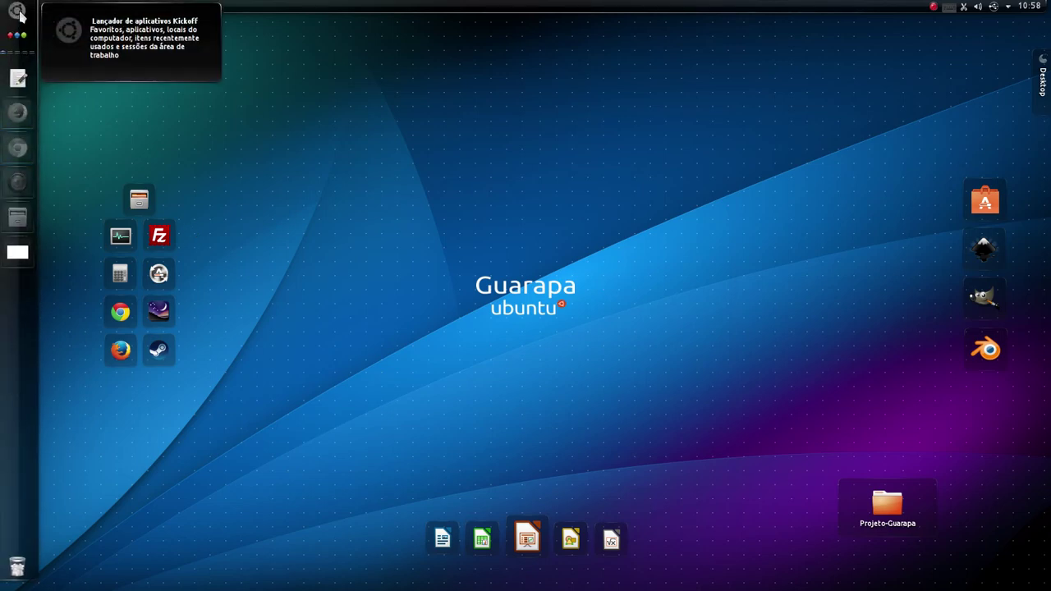
{"action": "right_click", "coordinate": [18, 13]}
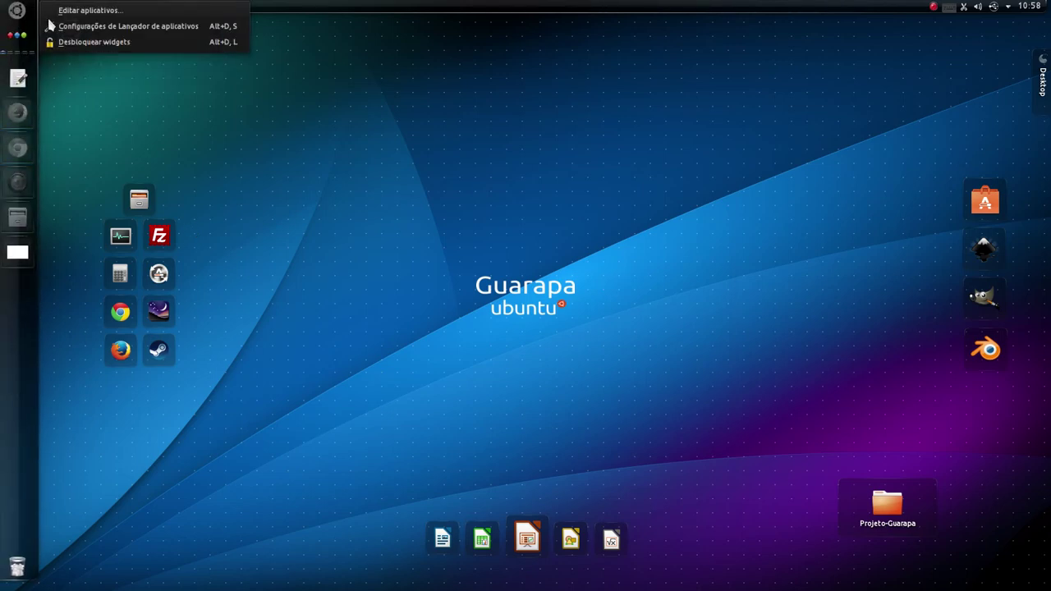
{"action": "left_click", "coordinate": [78, 13]}
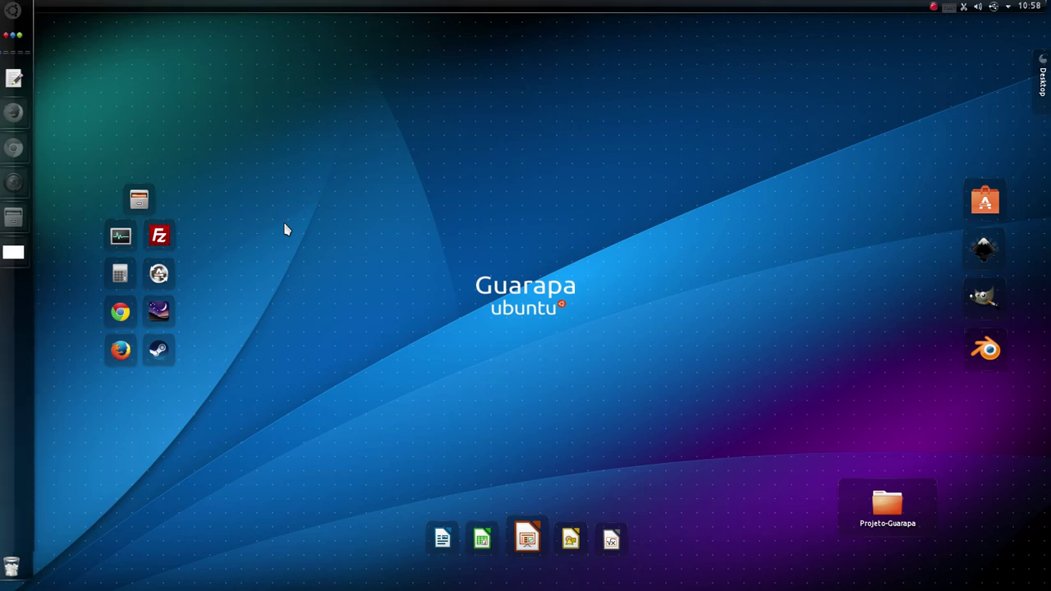
{"action": "left_click_drag", "start_coordinate": [343, 30], "coordinate": [451, 164]}
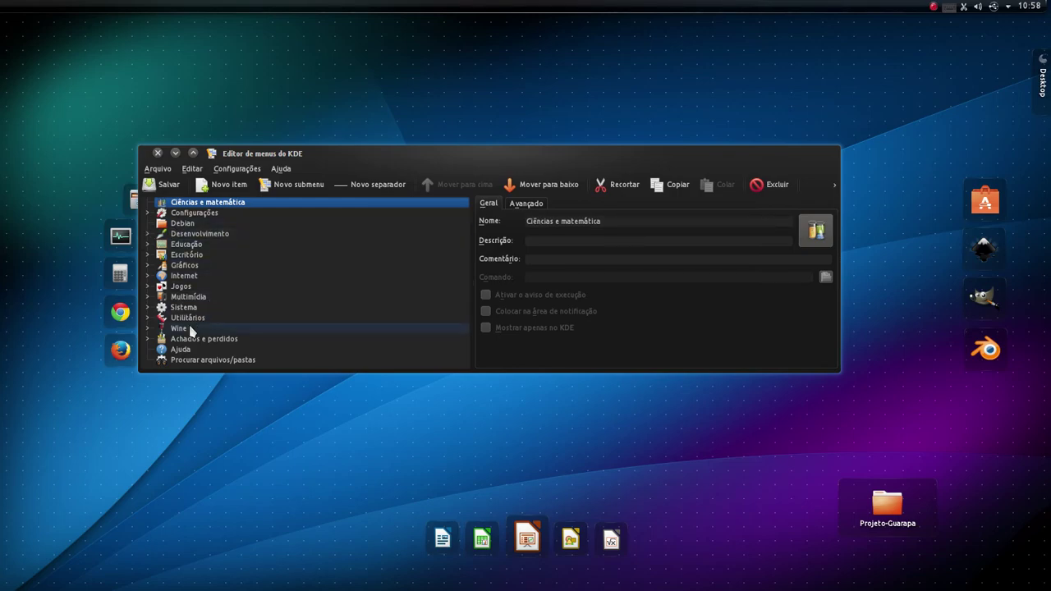
Display the advanced options of the Konsole (Terminal) entry in the Sistema category to examine its shortcut.
{"action": "left_click", "coordinate": [147, 308]}
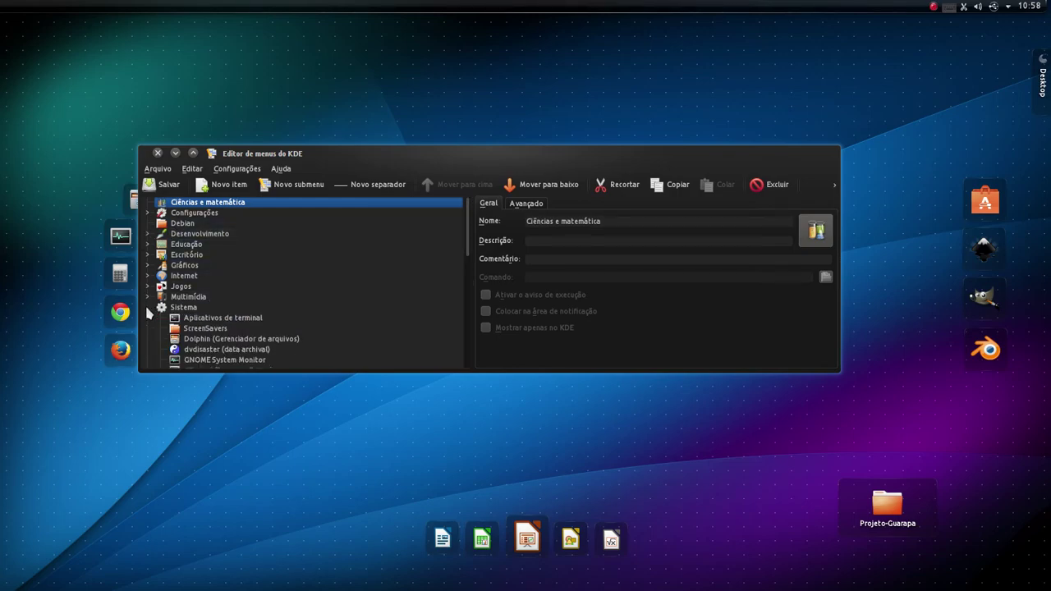
{"action": "scroll", "coordinate": [235, 333], "scroll_direction": "down", "scroll_amount": 1}
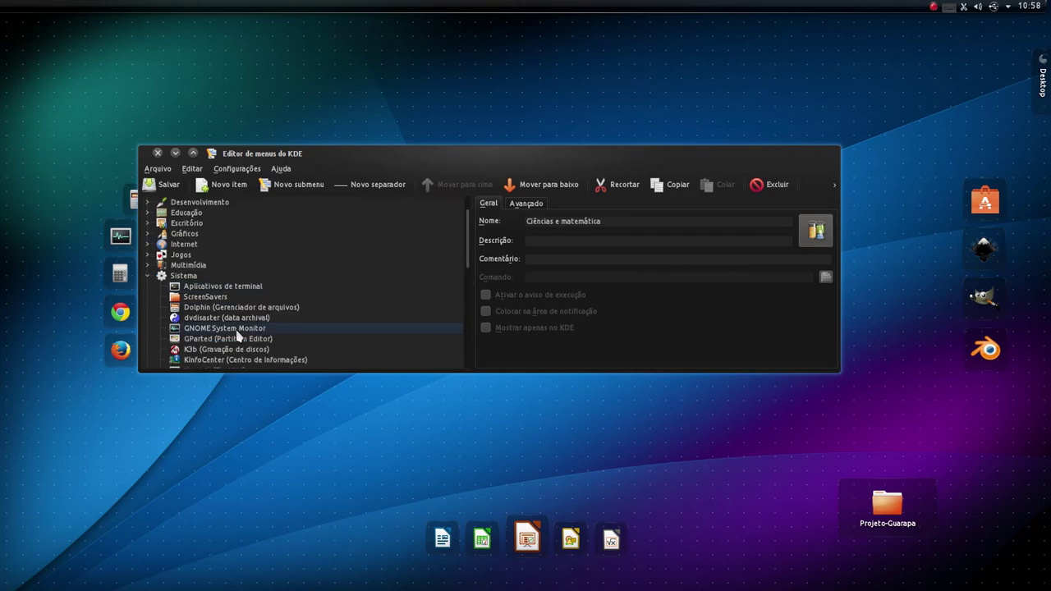
{"action": "scroll", "coordinate": [237, 332], "scroll_direction": "down", "scroll_amount": 2}
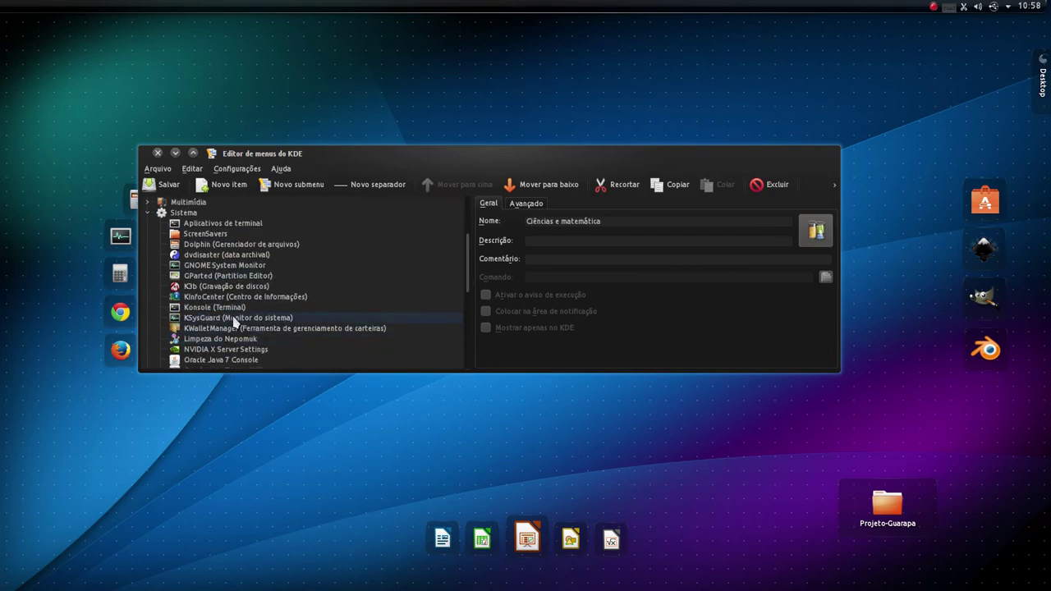
{"action": "left_click", "coordinate": [209, 309]}
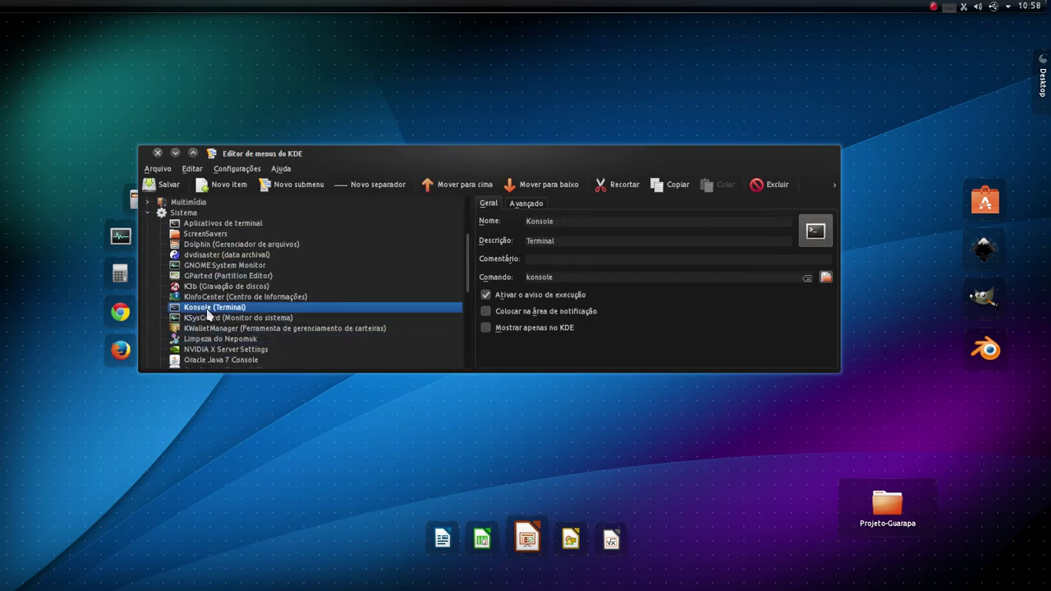
{"action": "left_click", "coordinate": [535, 211]}
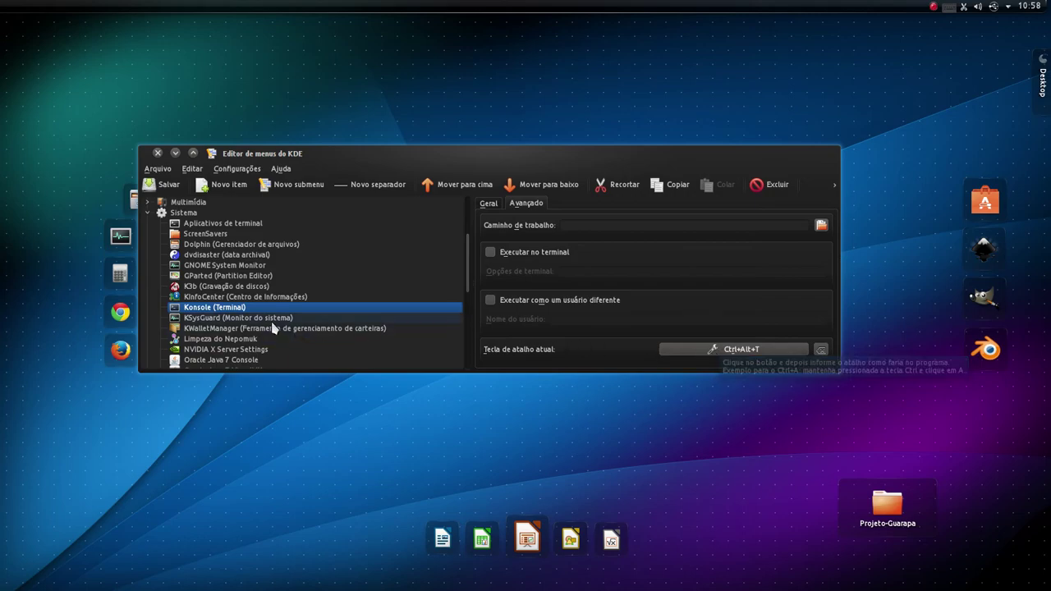
Collapse the Sistema category, save the menu configuration and close the menu editor.
{"action": "scroll", "coordinate": [257, 329], "scroll_direction": "down", "scroll_amount": 4}
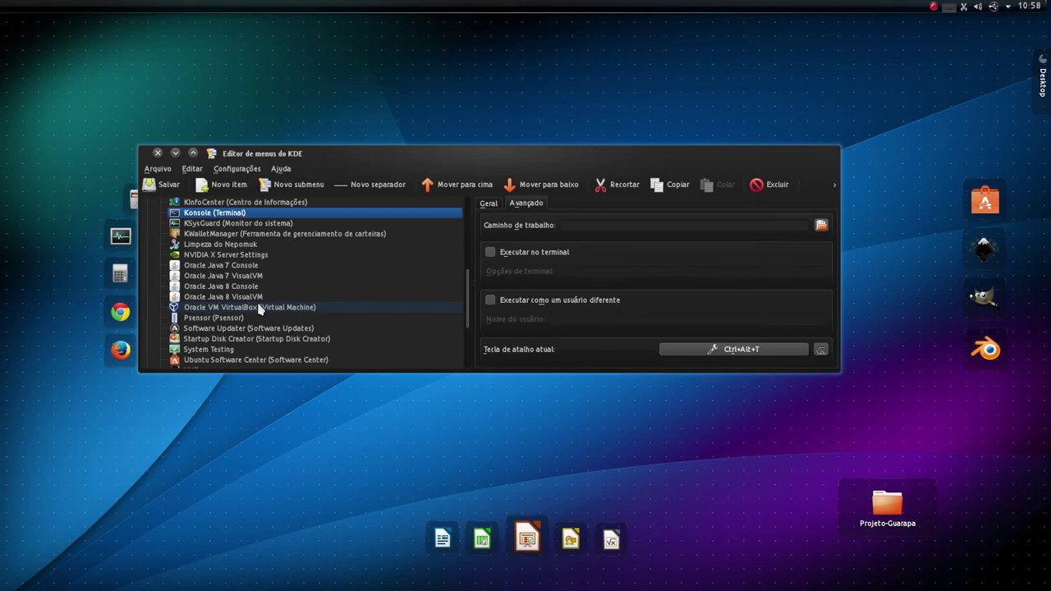
{"action": "scroll", "coordinate": [257, 318], "scroll_direction": "up", "scroll_amount": 5}
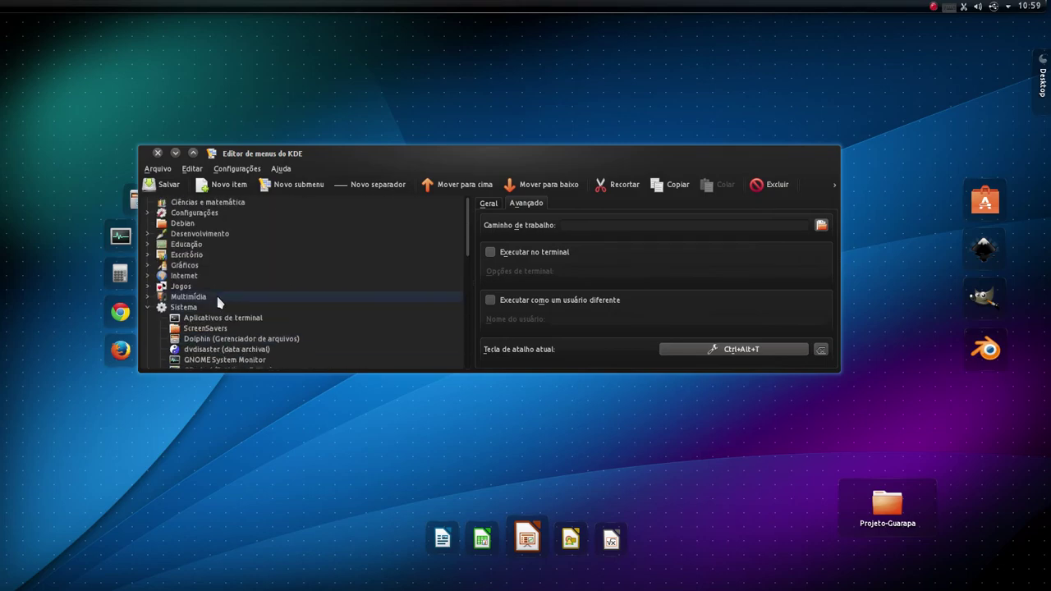
{"action": "left_click", "coordinate": [155, 307]}
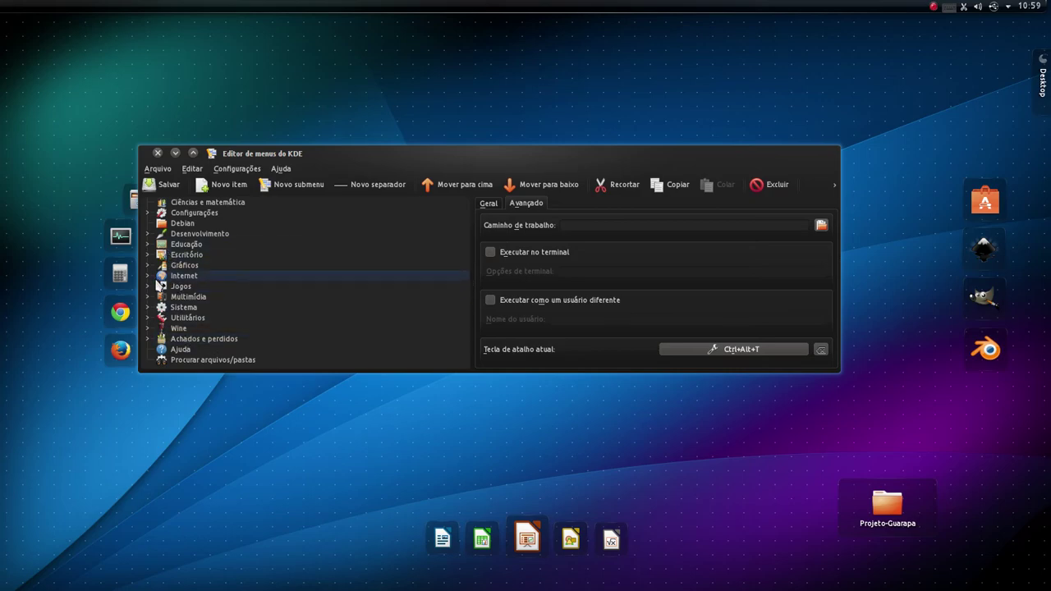
{"action": "left_click", "coordinate": [171, 186]}
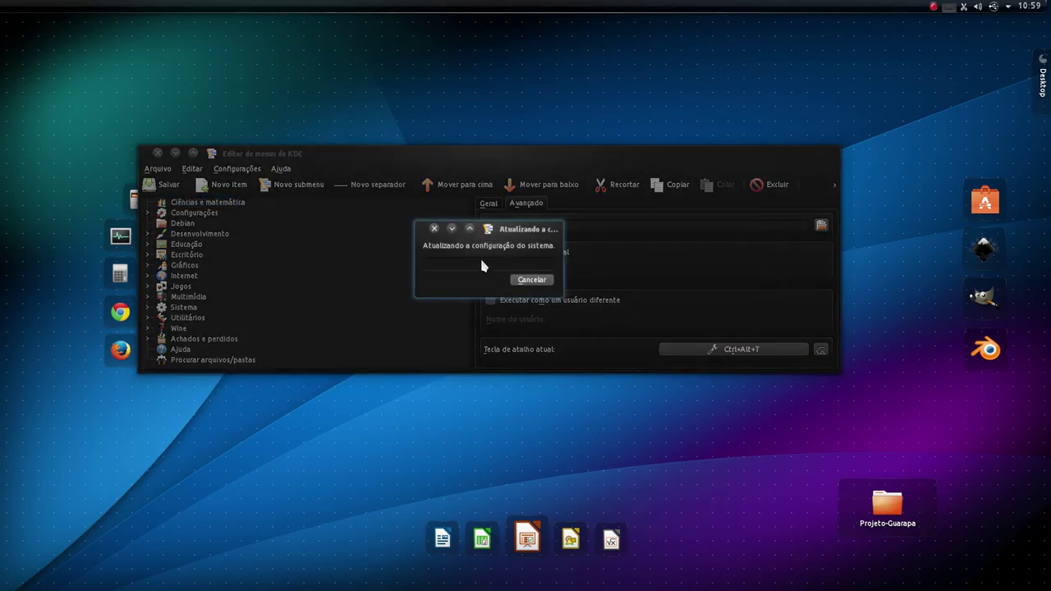
{"action": "left_click", "coordinate": [157, 153]}
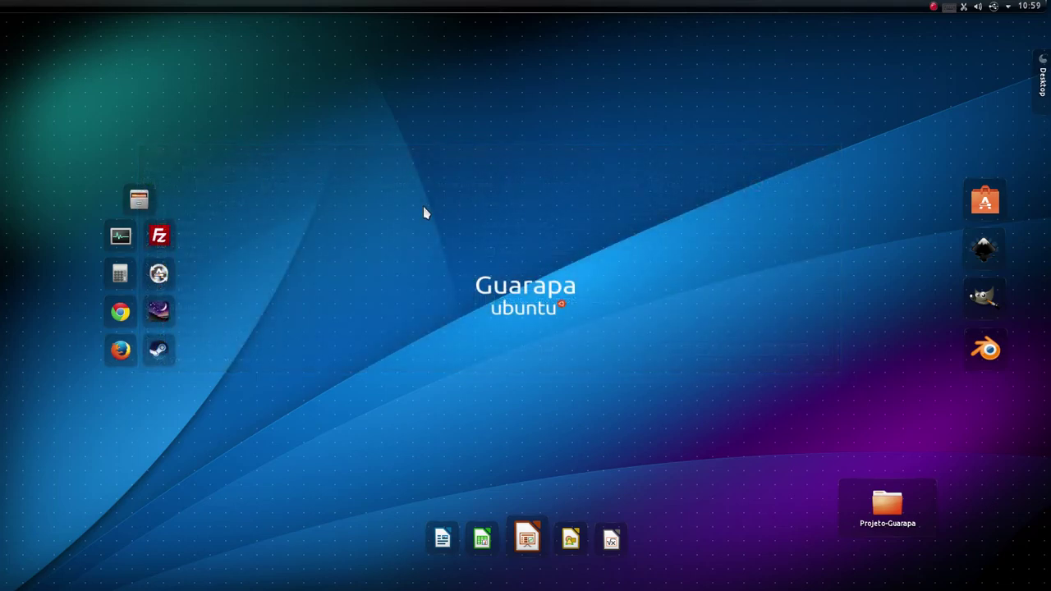
Open the settings of the Kickoff application launcher from the side panel.
{"action": "mouse_move", "coordinate": [1, 168]}
{"action": "right_click", "coordinate": [17, 11]}
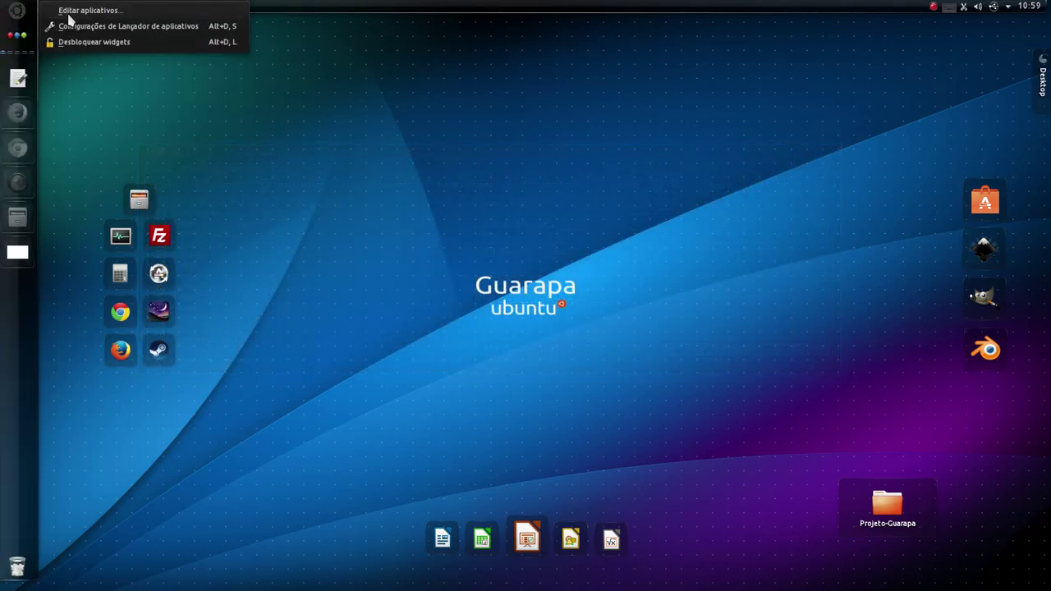
{"action": "left_click", "coordinate": [110, 27]}
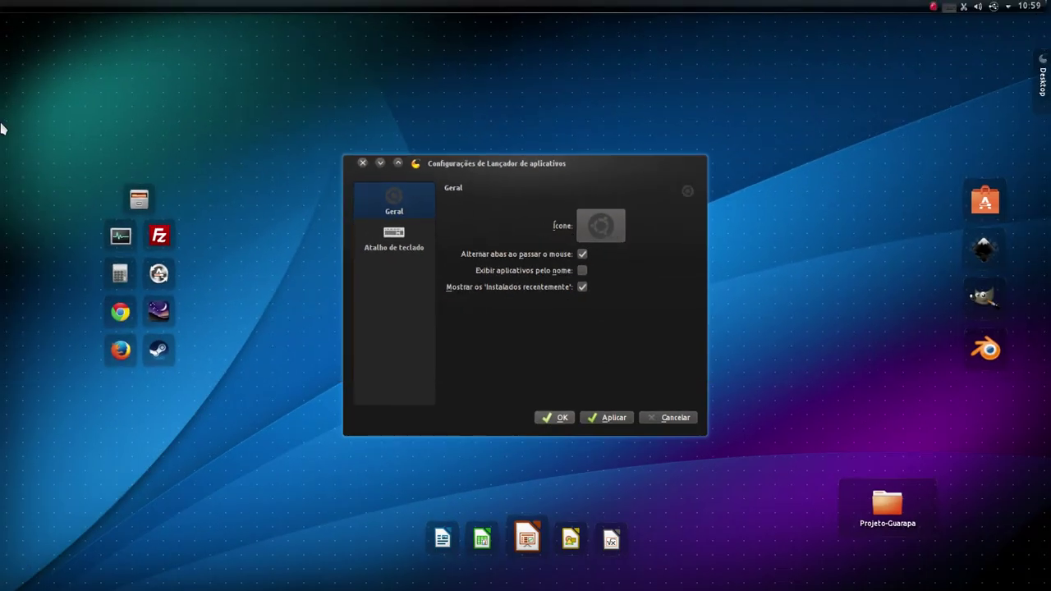
{"action": "mouse_move", "coordinate": [23, 29]}
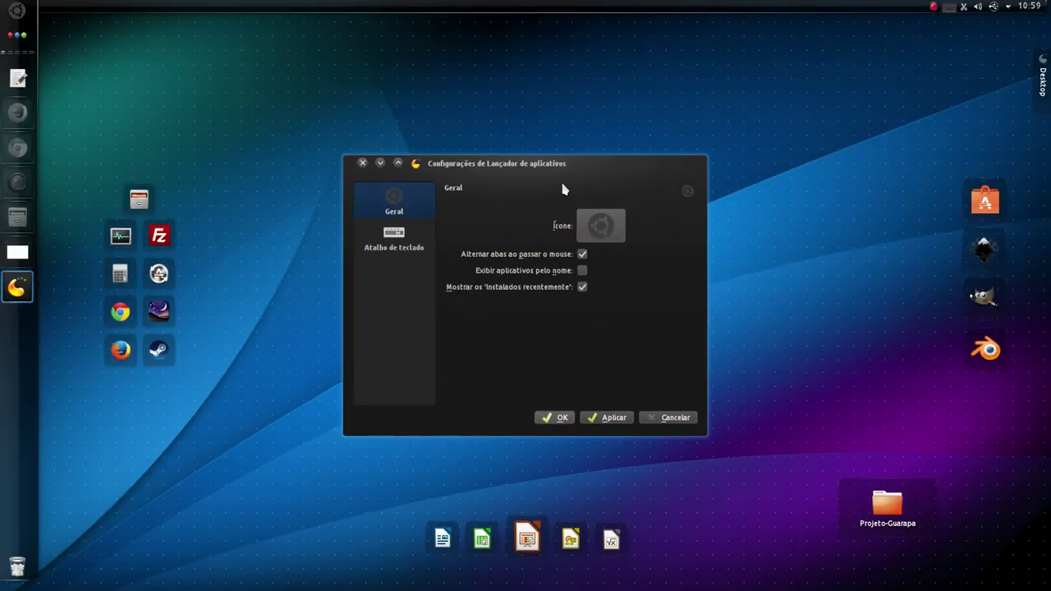
Browse the system icons and the other icons available for the launcher icon, and cancel without choosing one.
{"action": "left_click", "coordinate": [606, 226]}
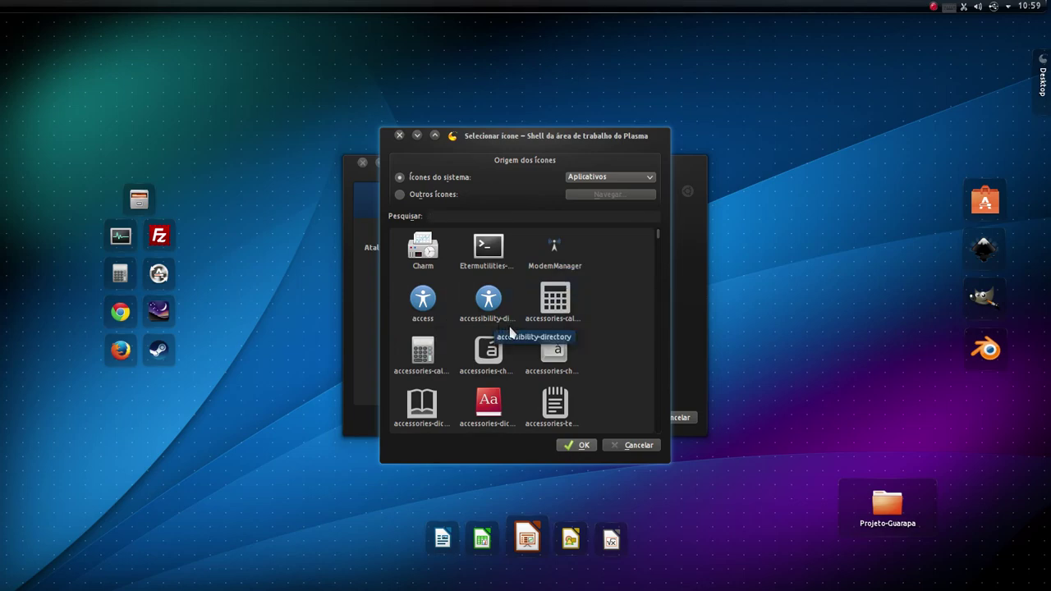
{"action": "left_click", "coordinate": [430, 195]}
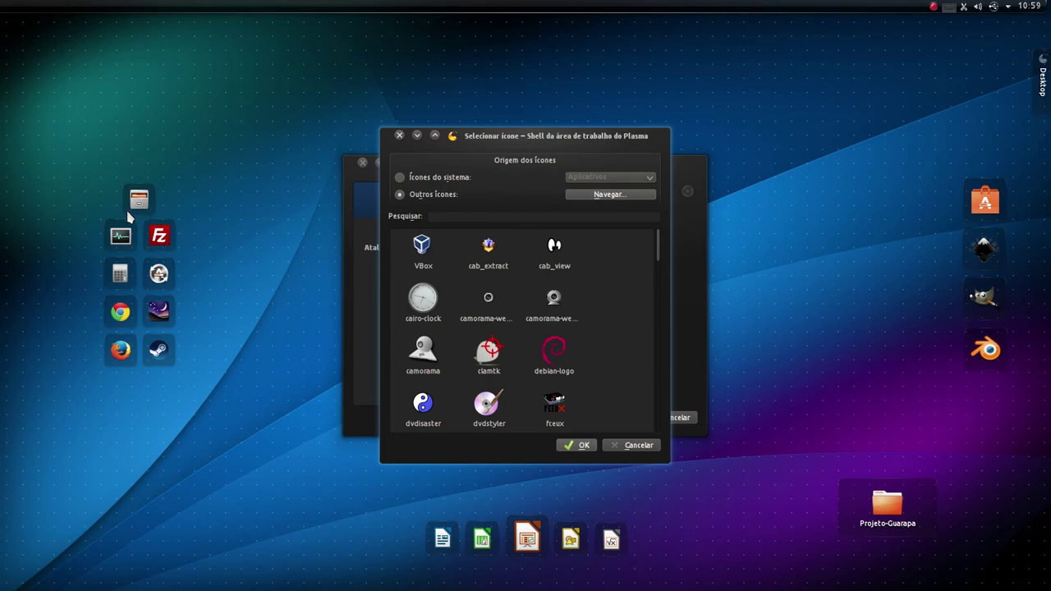
{"action": "mouse_move", "coordinate": [3, 229]}
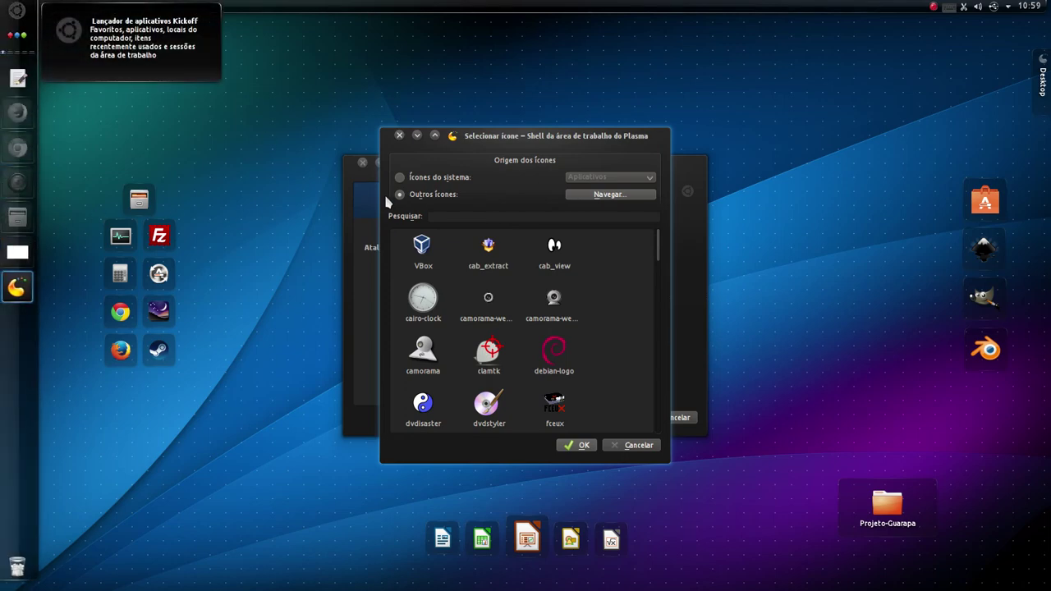
{"action": "left_click", "coordinate": [435, 180]}
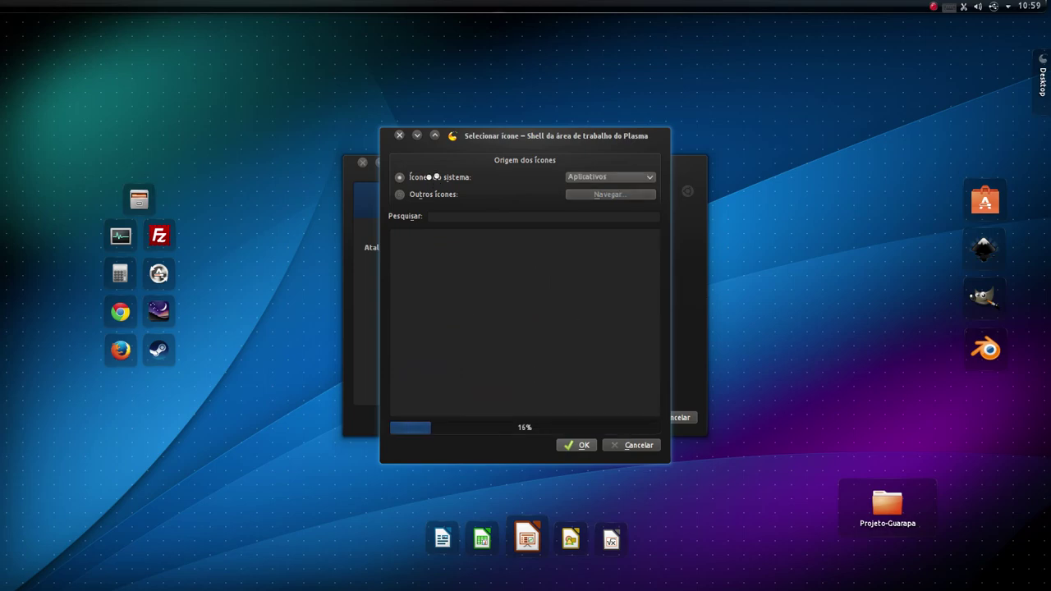
{"action": "scroll", "coordinate": [557, 279], "scroll_direction": "down", "scroll_amount": 5}
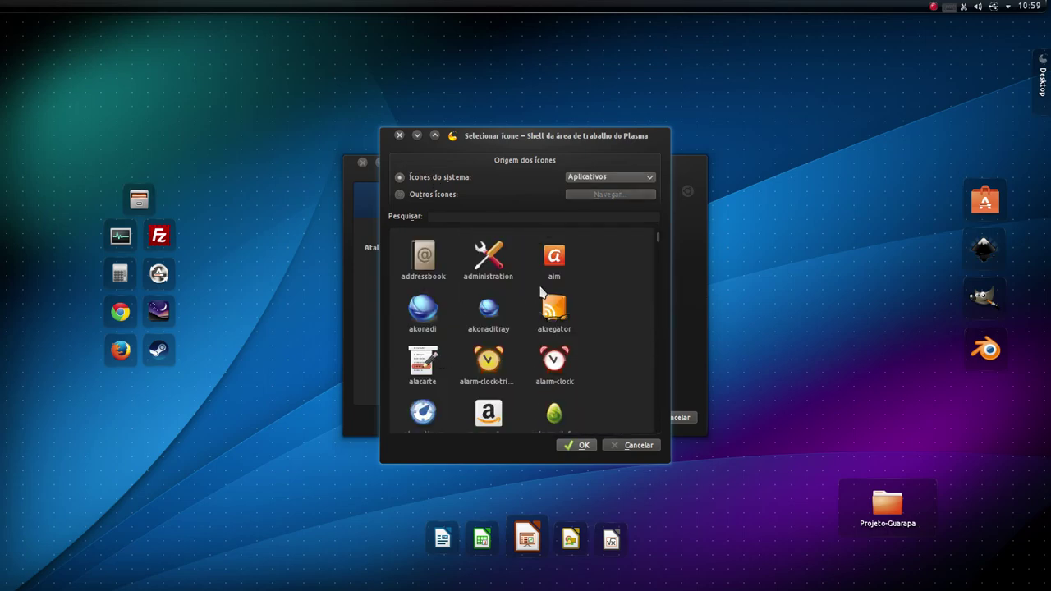
{"action": "scroll", "coordinate": [562, 316], "scroll_direction": "up", "scroll_amount": 2}
{"action": "scroll", "coordinate": [564, 320], "scroll_direction": "down", "scroll_amount": 15}
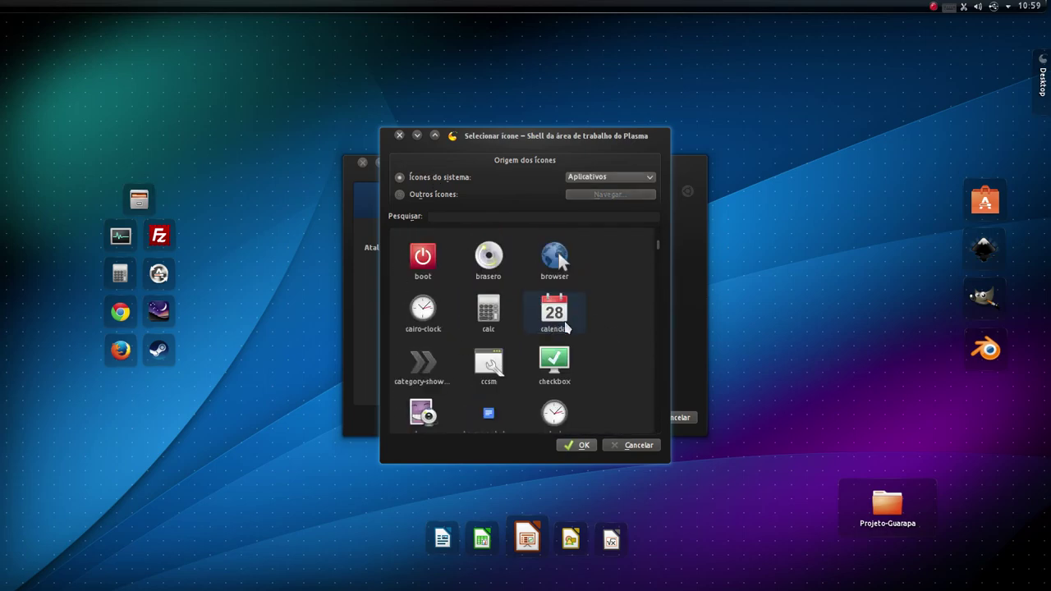
{"action": "scroll", "coordinate": [520, 349], "scroll_direction": "down", "scroll_amount": 15}
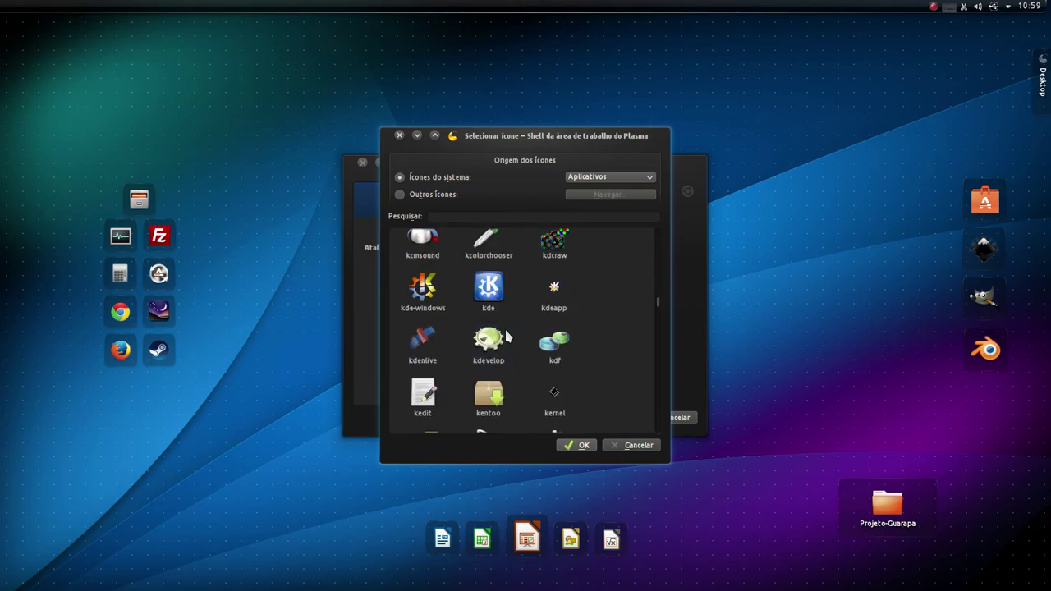
{"action": "left_click", "coordinate": [448, 195]}
{"action": "scroll", "coordinate": [487, 287], "scroll_direction": "down", "scroll_amount": 10}
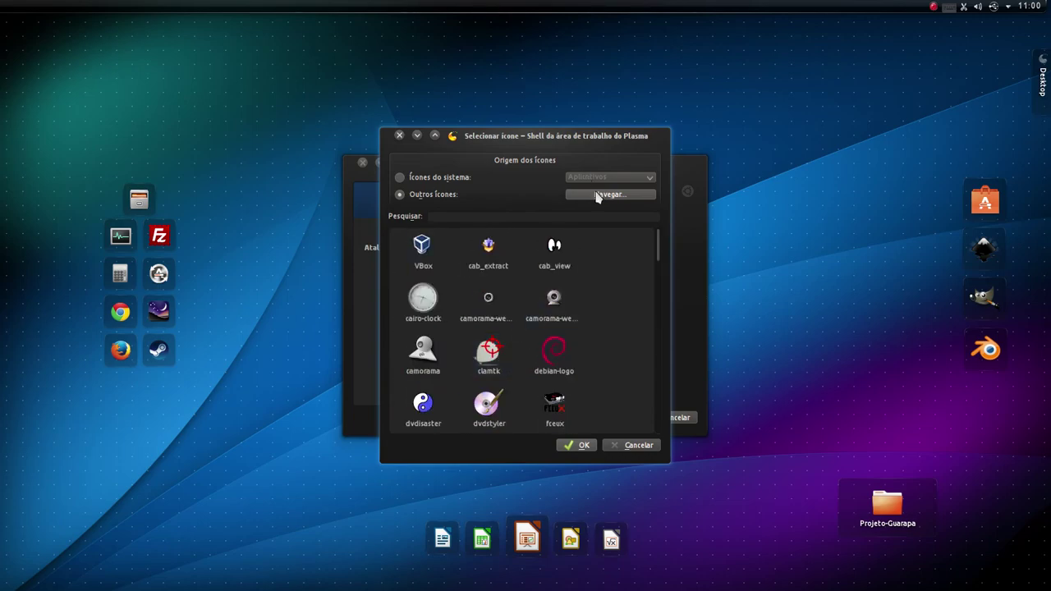
{"action": "mouse_move", "coordinate": [5, 12]}
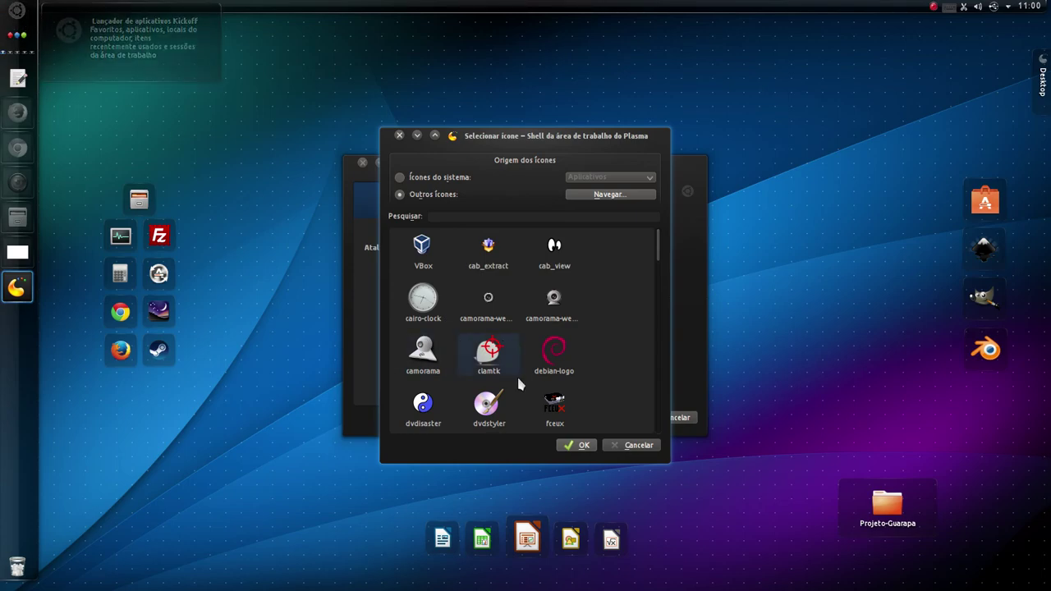
{"action": "left_click", "coordinate": [633, 445]}
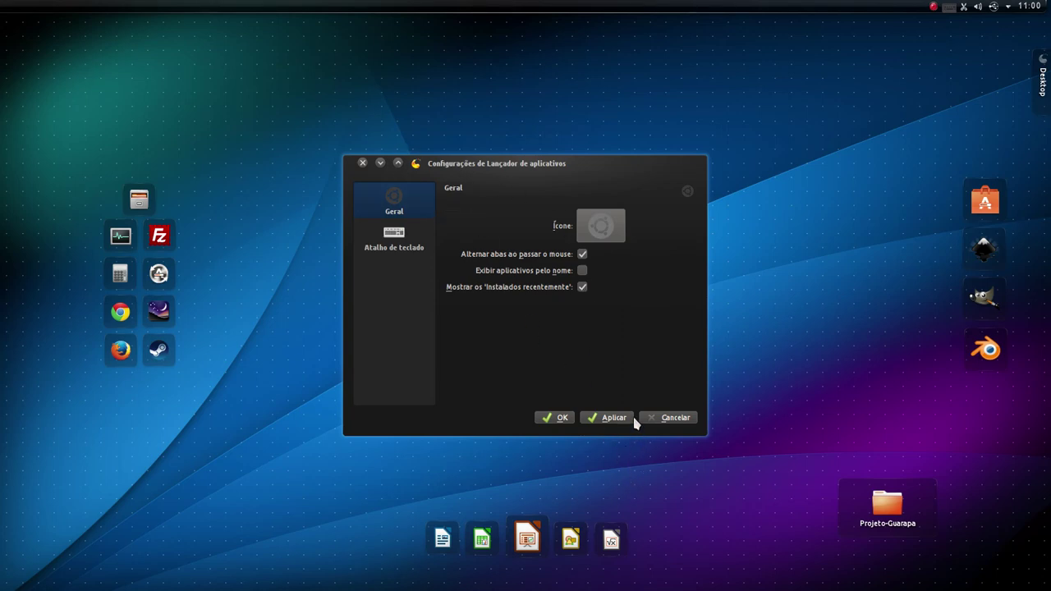
Display the launcher's keyboard shortcut setting and test Meta+1 by opening and closing the launcher repeatedly.
{"action": "left_click", "coordinate": [408, 246]}
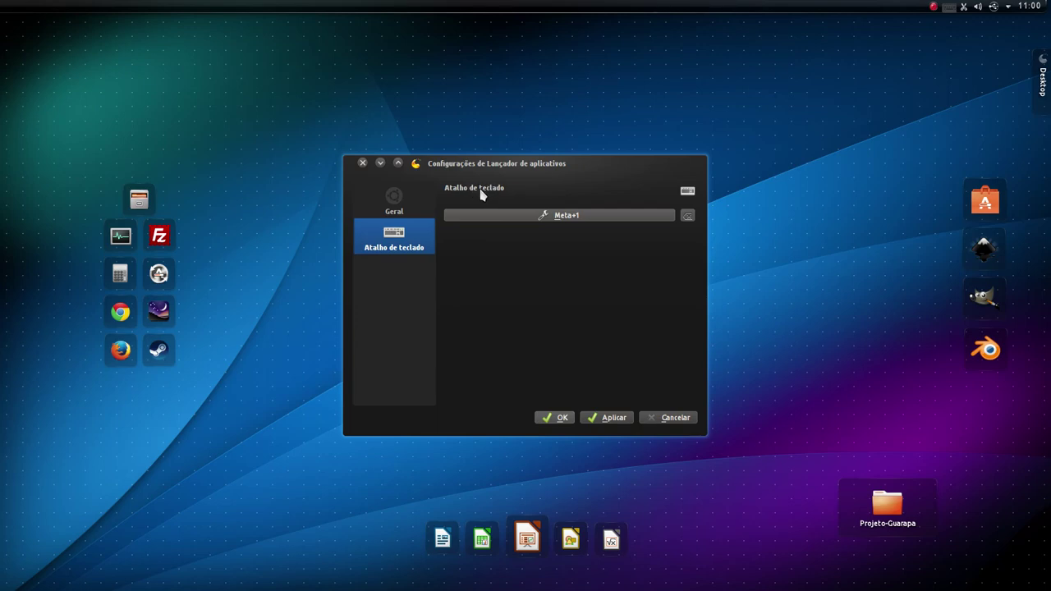
{"action": "mouse_move", "coordinate": [1, 37]}
{"action": "key", "text": "super+1"}
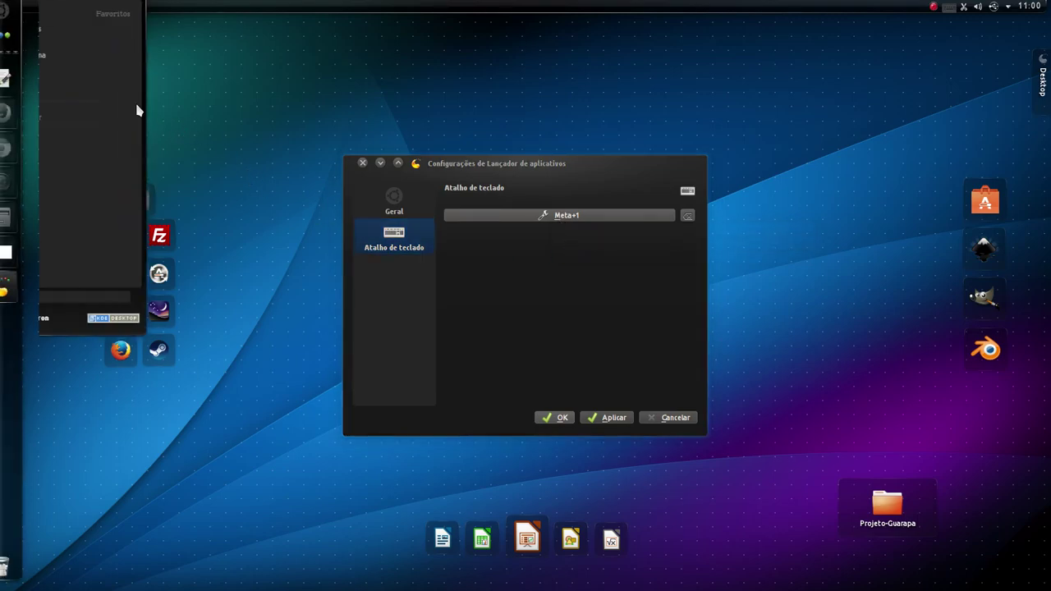
{"action": "key", "text": "super+1"}
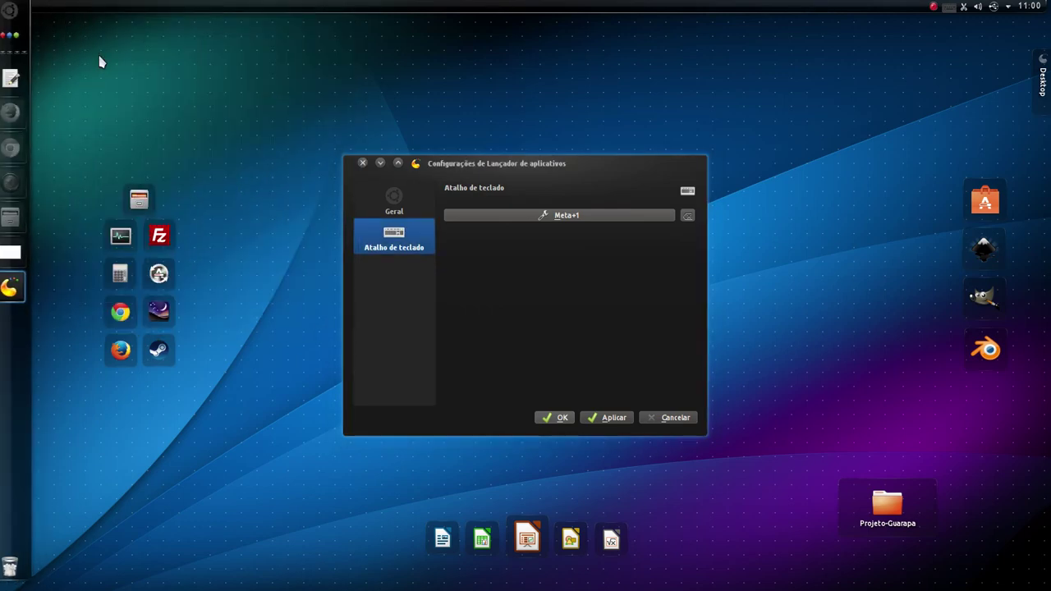
{"action": "key", "text": "super+1"}
{"action": "key", "text": "super+1"}
{"action": "key", "text": "super+1"}
{"action": "key", "text": "super+1"}
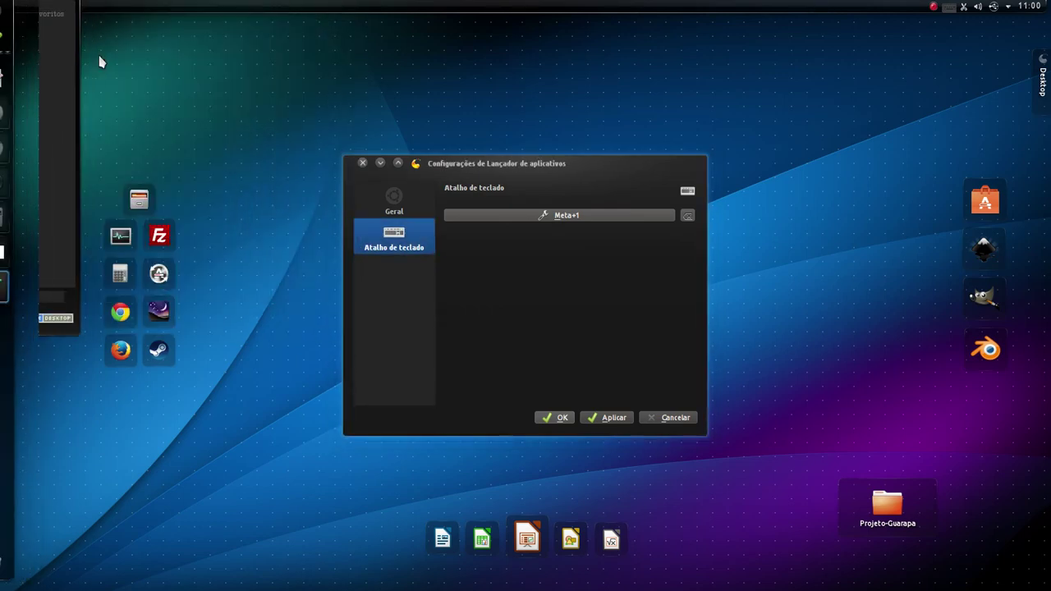
{"action": "key", "text": "super+1"}
{"action": "key", "text": "super+1"}
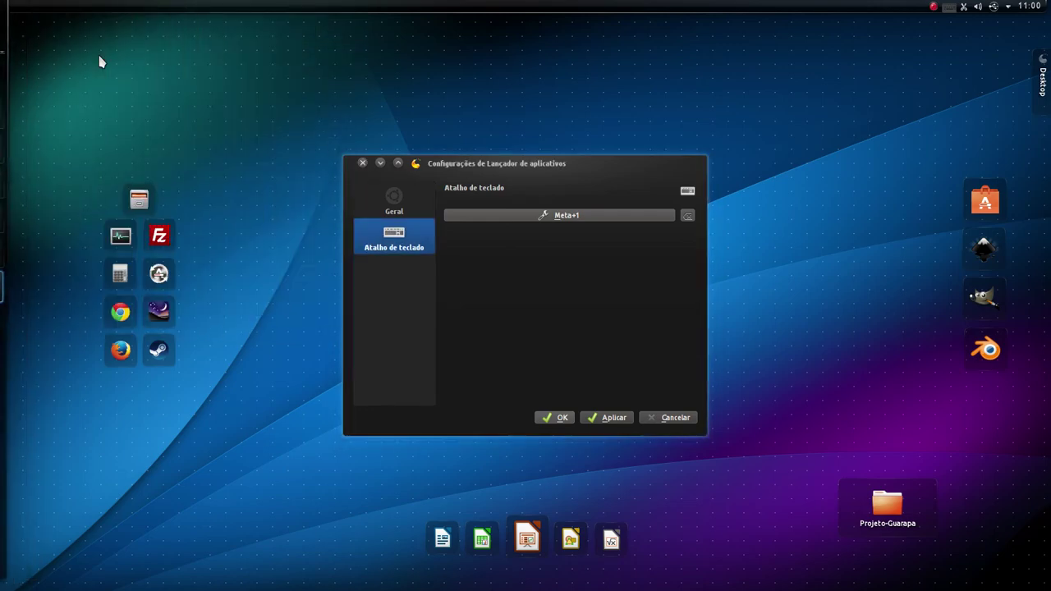
{"action": "key", "text": "super+1"}
{"action": "key", "text": "super+1"}
Record Meta+1 as the launcher's keyboard shortcut, apply it, shift the dialog slightly and confirm it.
{"action": "left_click", "coordinate": [559, 216]}
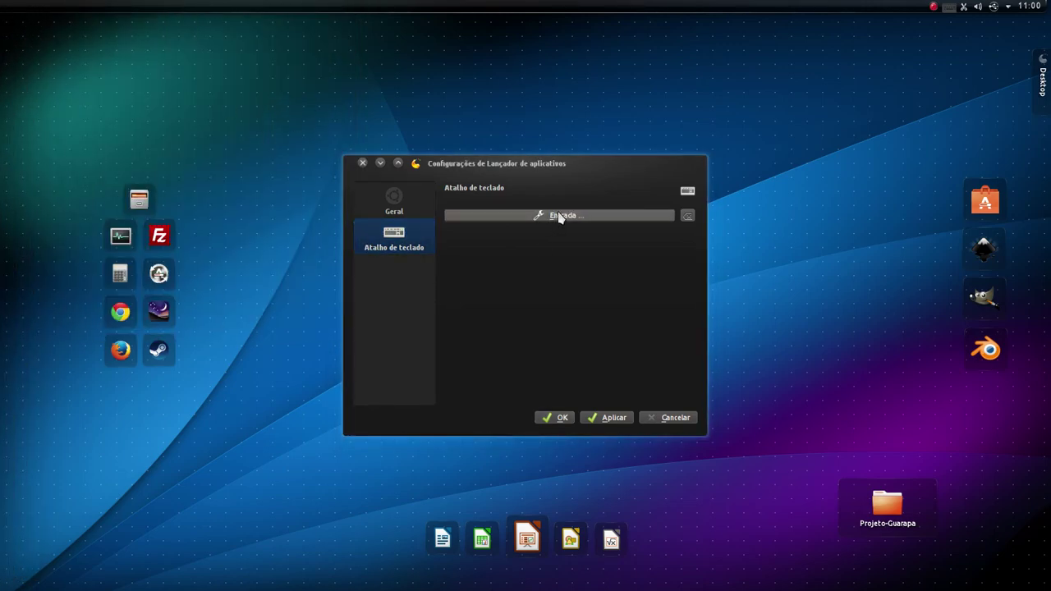
{"action": "key", "text": "super+1"}
{"action": "key", "text": "super"}
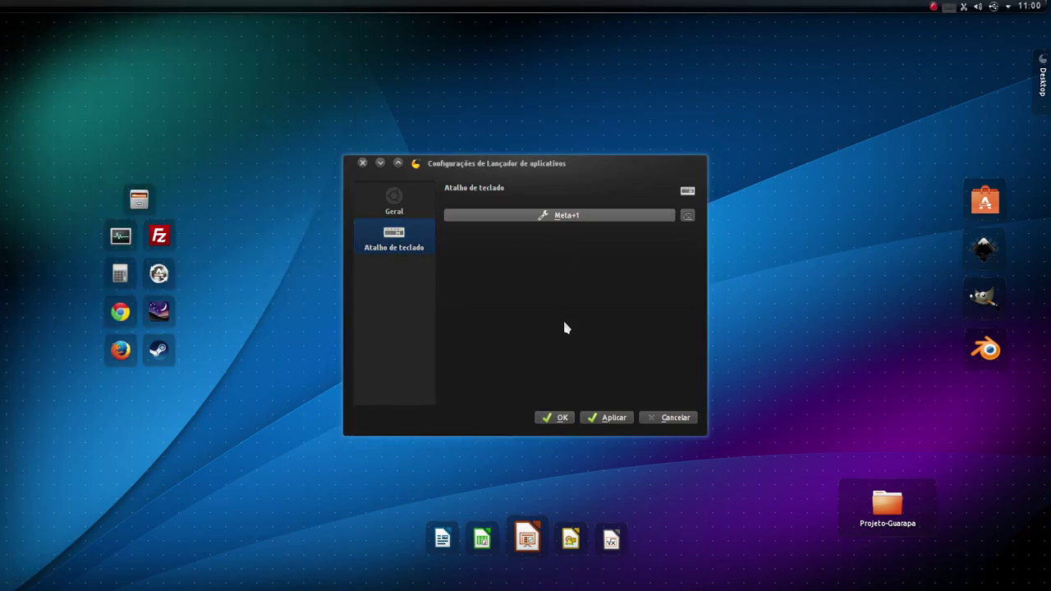
{"action": "left_click", "coordinate": [584, 216]}
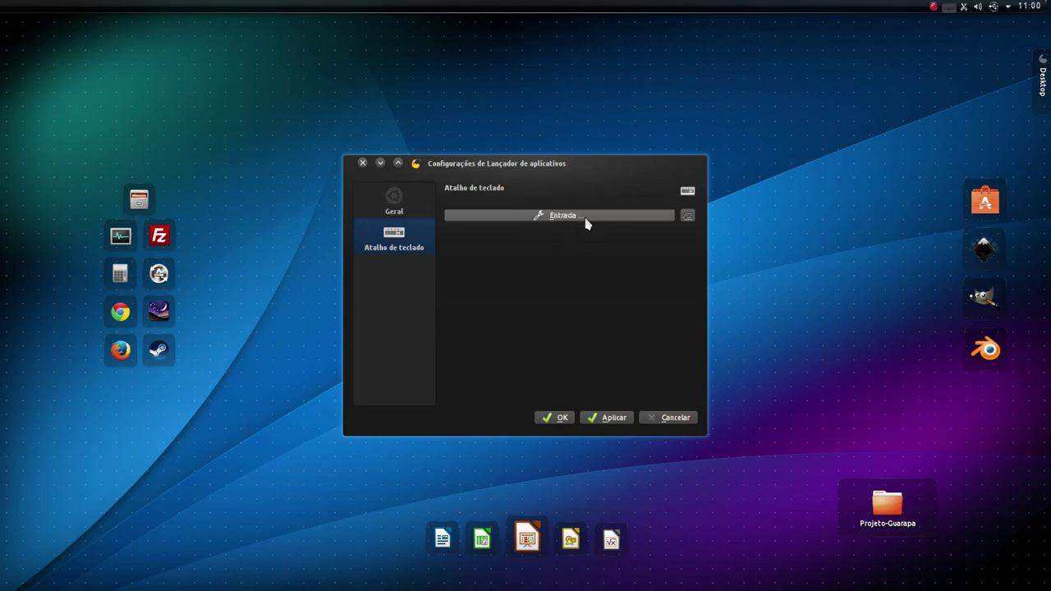
{"action": "key", "text": "super"}
{"action": "key", "text": "super+1"}
{"action": "left_click", "coordinate": [612, 419]}
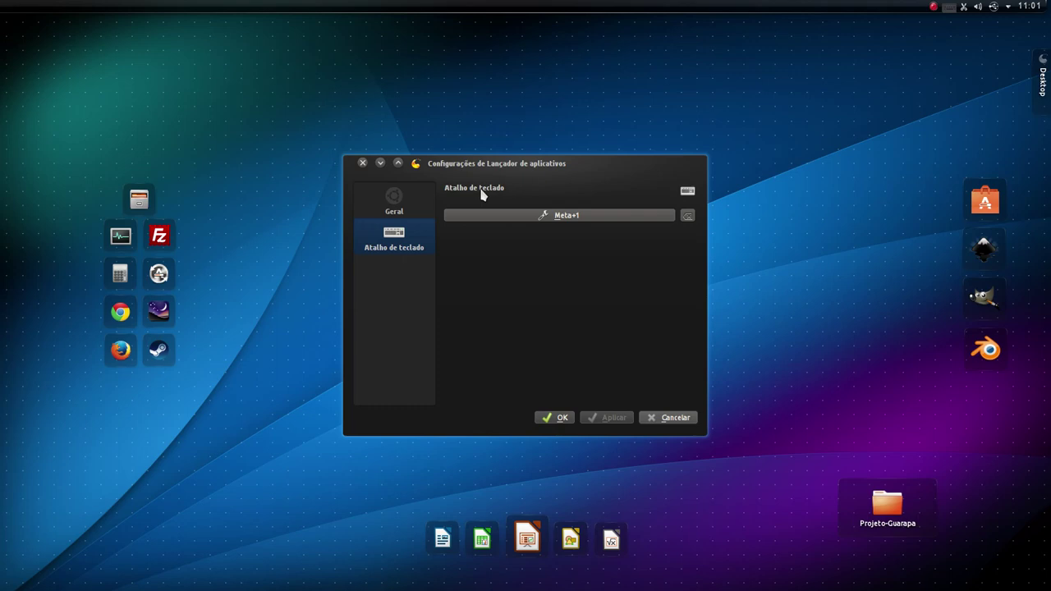
{"action": "left_click_drag", "start_coordinate": [509, 169], "coordinate": [463, 181]}
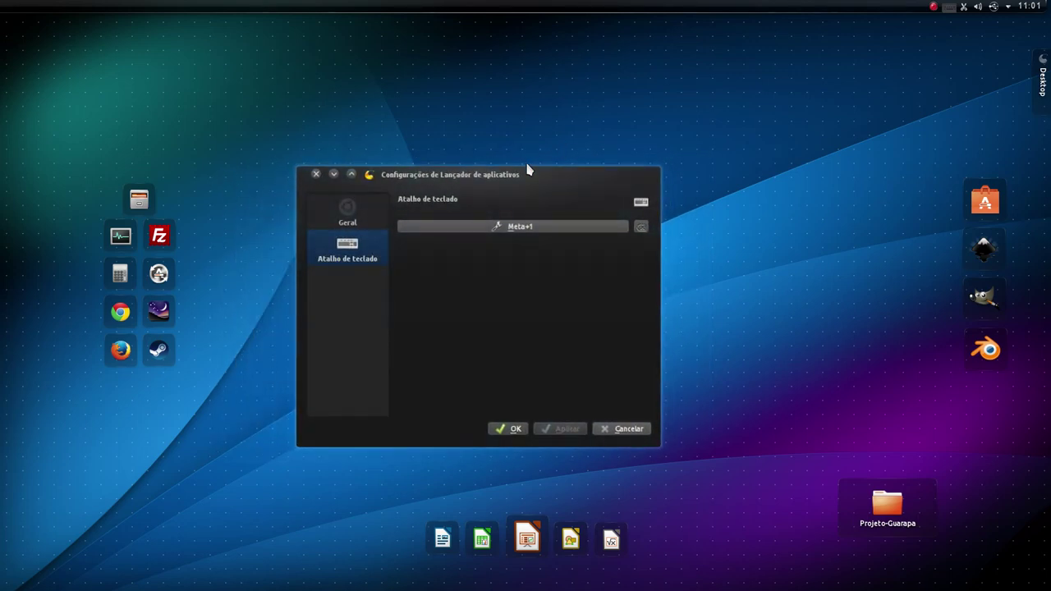
{"action": "left_click", "coordinate": [521, 428]}
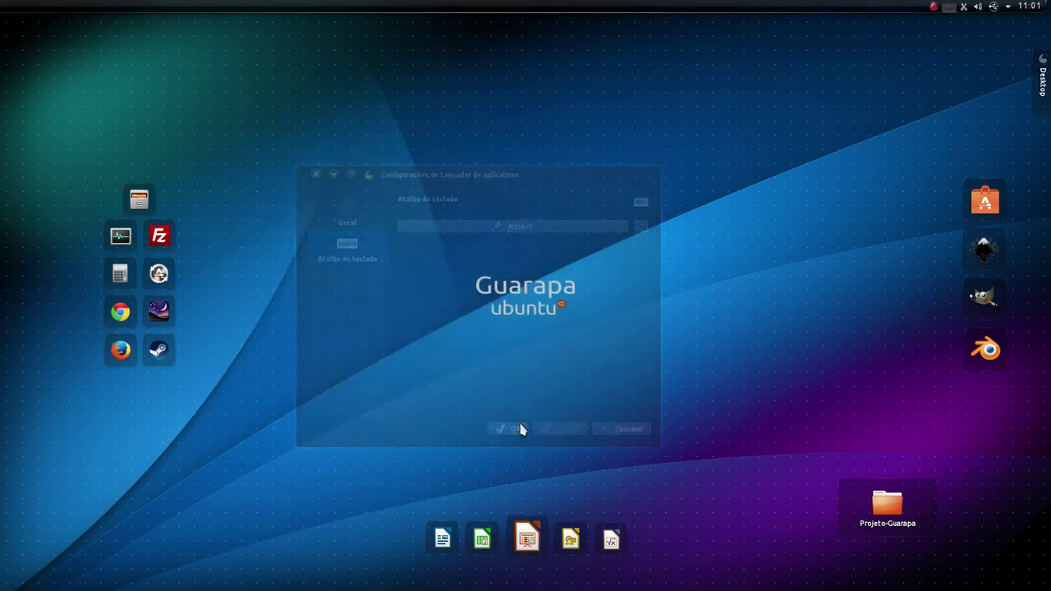
Test the launcher's keyboard shortcut from the empty desktop by showing and hiding the launcher several times.
{"action": "key", "text": "alt+F1"}
{"action": "key", "text": "alt+F1"}
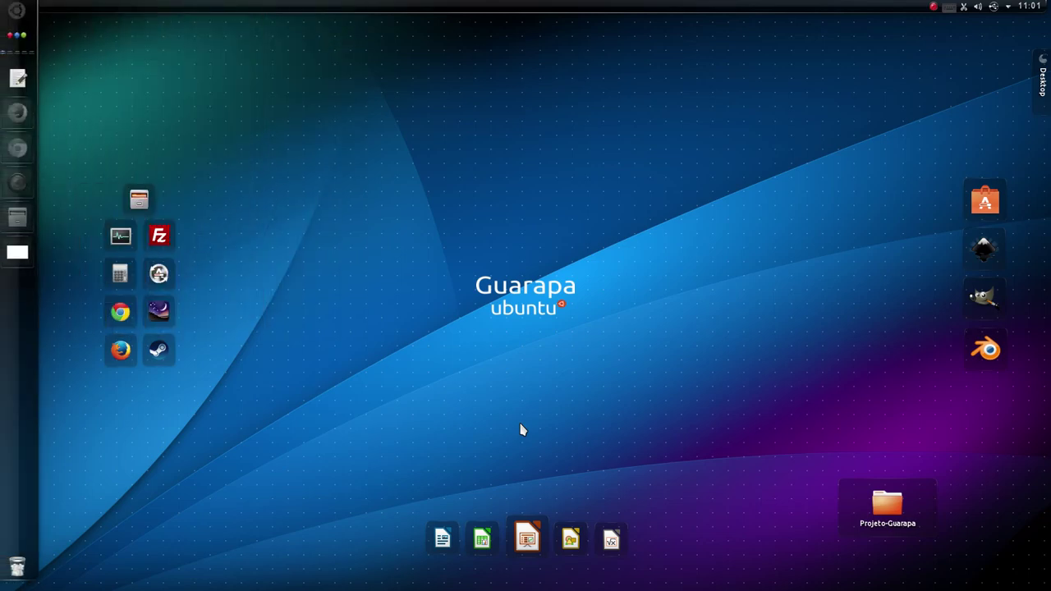
{"action": "key", "text": "alt+F1"}
{"action": "key", "text": "alt+F1"}
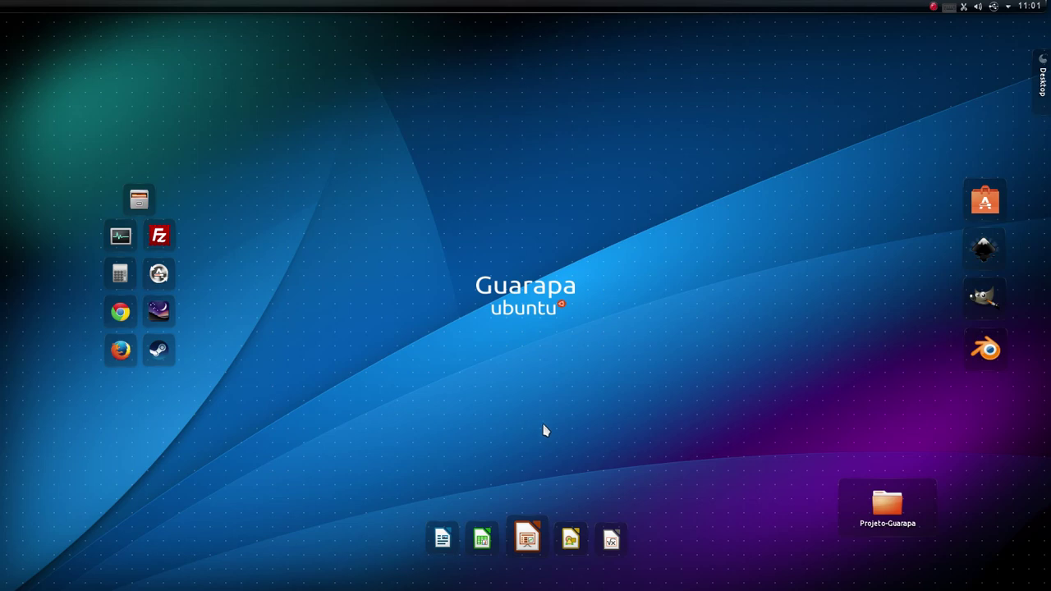
{"action": "key", "text": "alt+F1"}
{"action": "key", "text": "alt+F1"}
{"action": "key", "text": "alt+F1"}
{"action": "key", "text": "alt+F1"}
Open System Settings from the application launcher and move its window to the middle of the desktop.
{"action": "mouse_move", "coordinate": [1, 194]}
{"action": "left_click", "coordinate": [17, 10]}
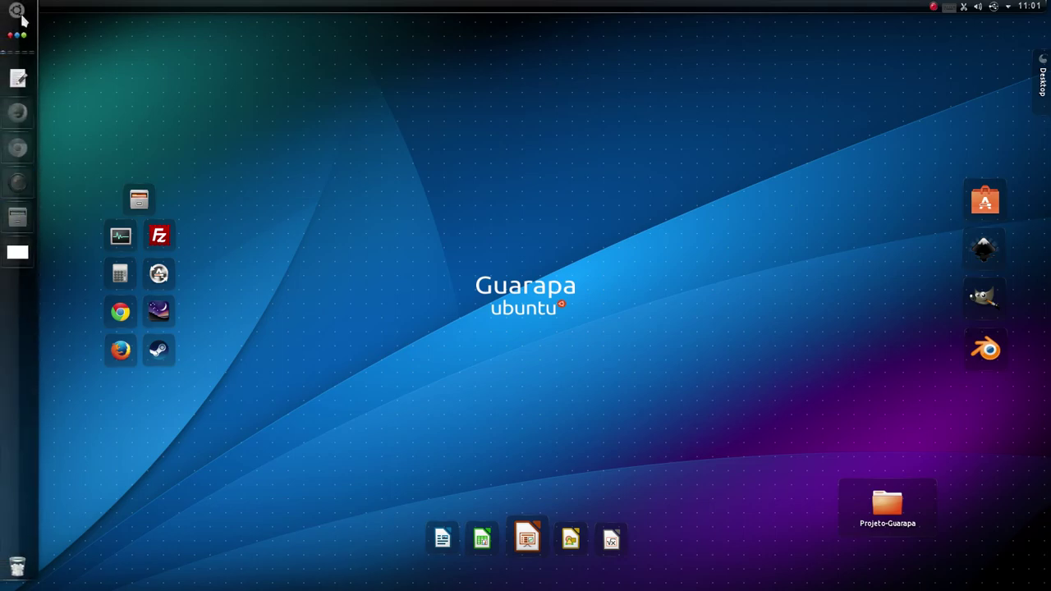
{"action": "left_click", "coordinate": [276, 66]}
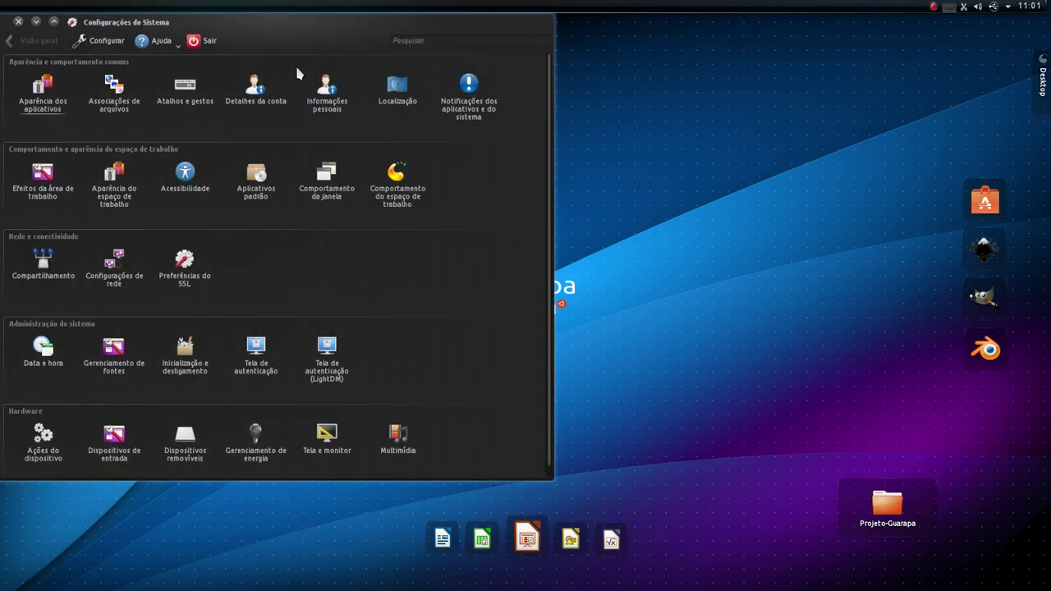
{"action": "left_click_drag", "start_coordinate": [295, 63], "coordinate": [536, 57]}
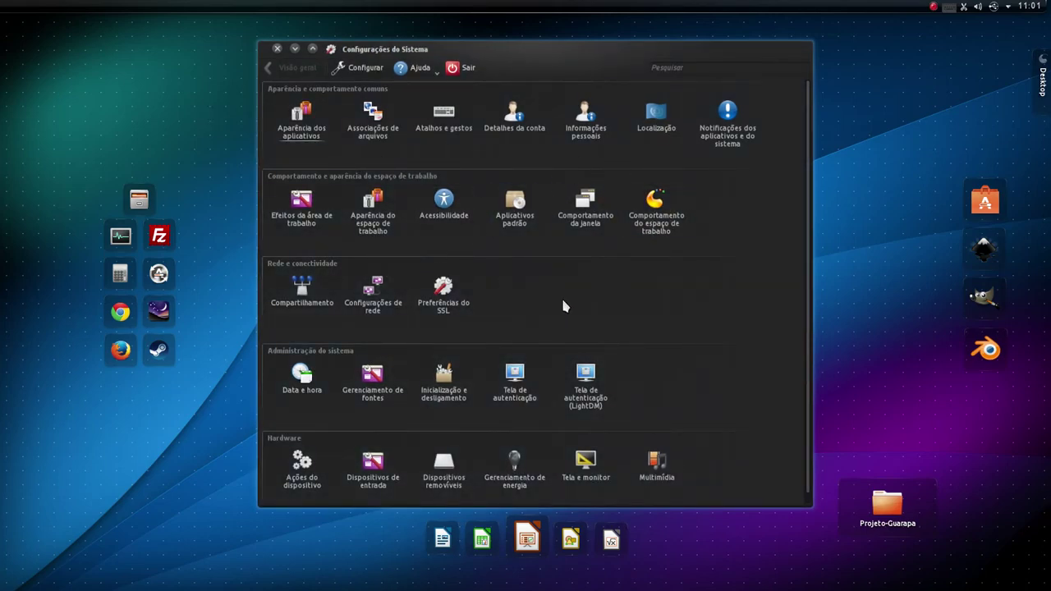
Open the Zoom effect's configuration in the desktop effects settings and examine the global shortcuts of its actions.
{"action": "left_click", "coordinate": [305, 217]}
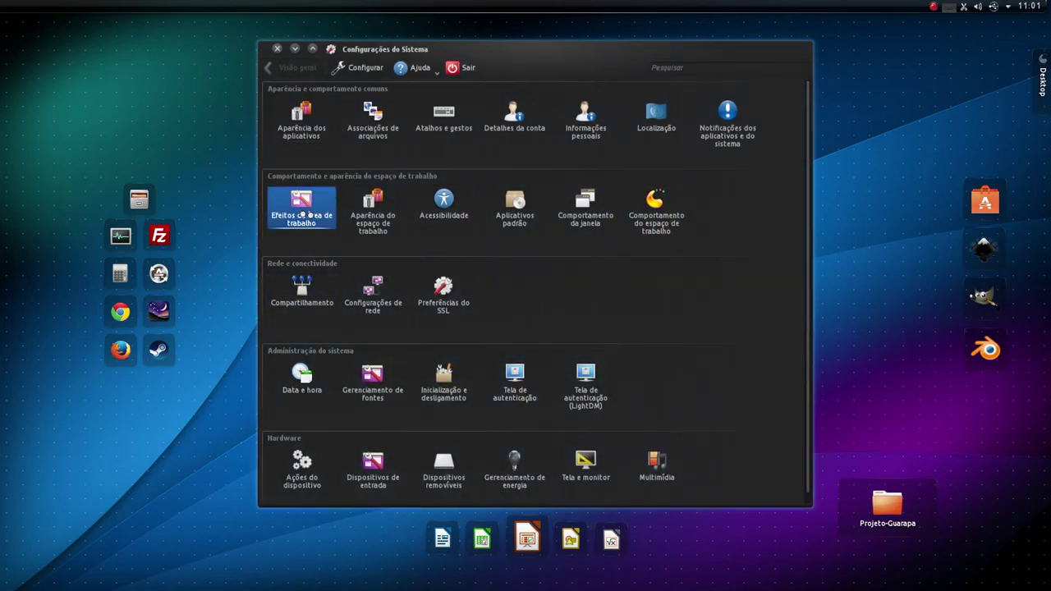
{"action": "left_click", "coordinate": [338, 121]}
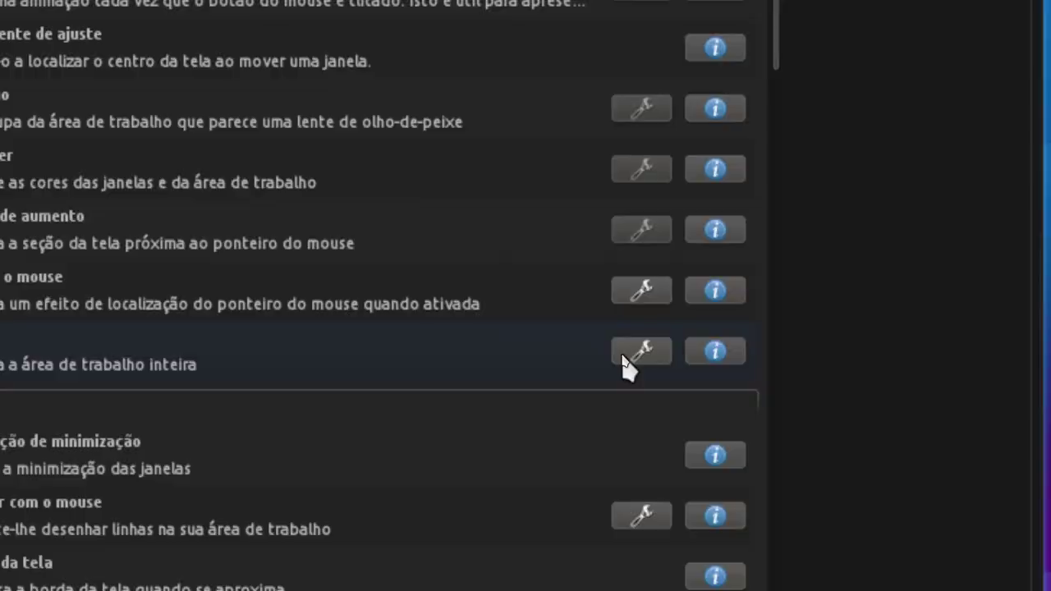
{"action": "left_click", "coordinate": [657, 359]}
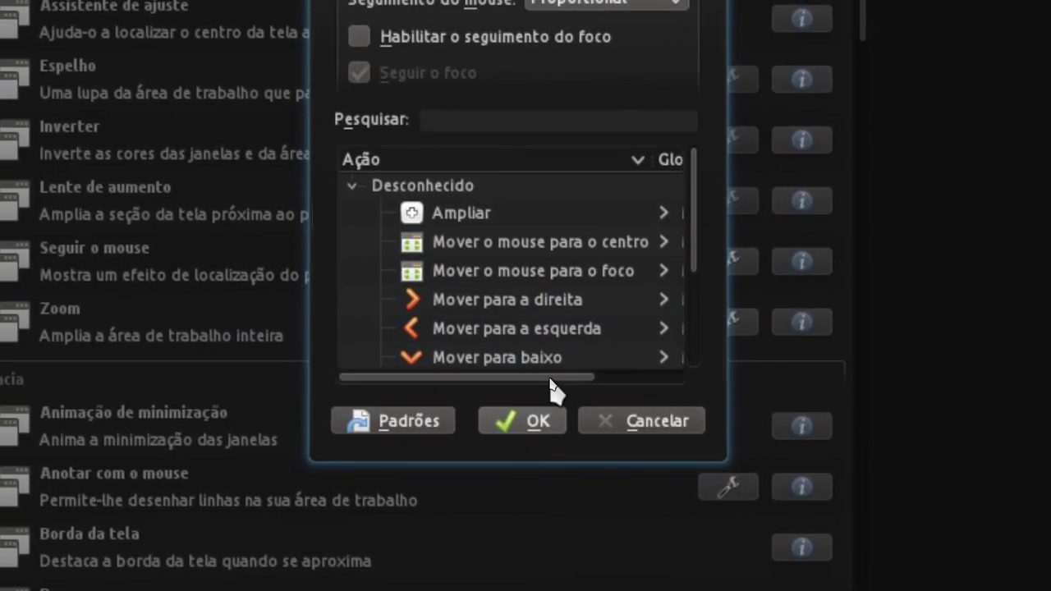
{"action": "left_click_drag", "start_coordinate": [552, 392], "coordinate": [449, 276]}
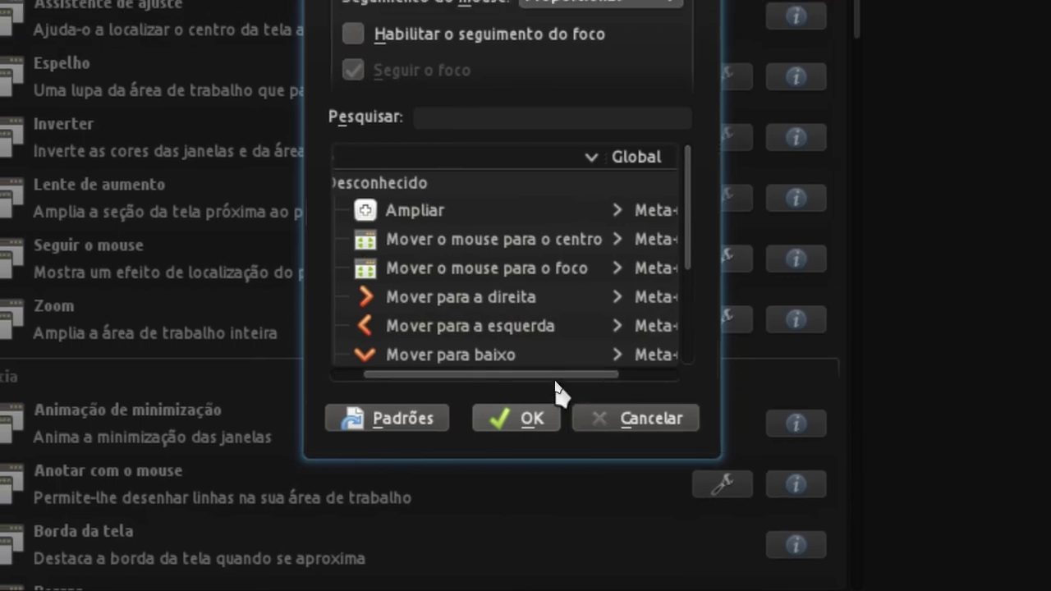
{"action": "left_click_drag", "start_coordinate": [556, 382], "coordinate": [600, 383]}
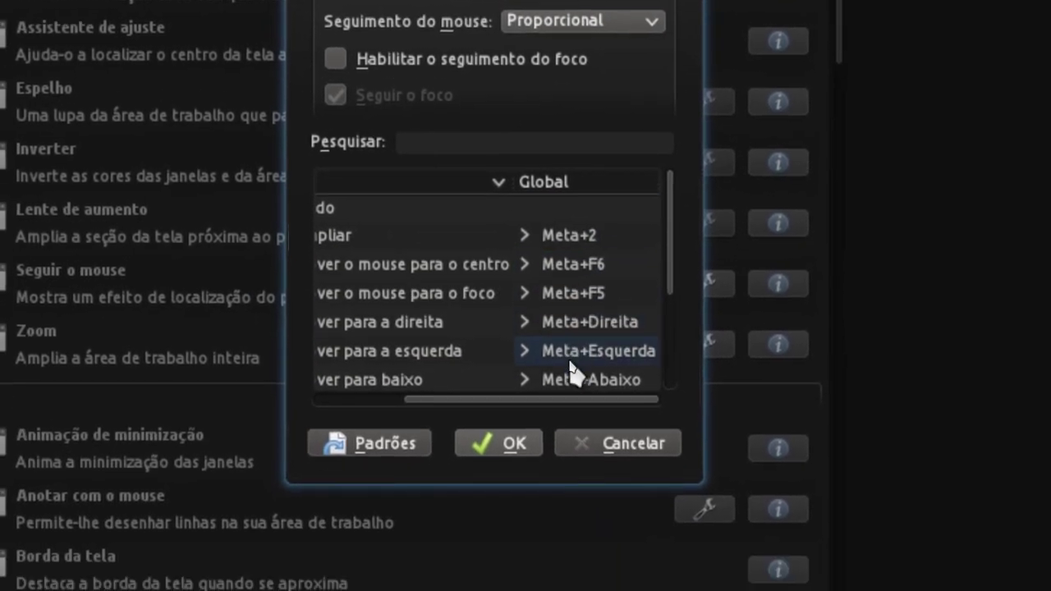
{"action": "scroll", "coordinate": [580, 427], "scroll_direction": "down", "scroll_amount": 2}
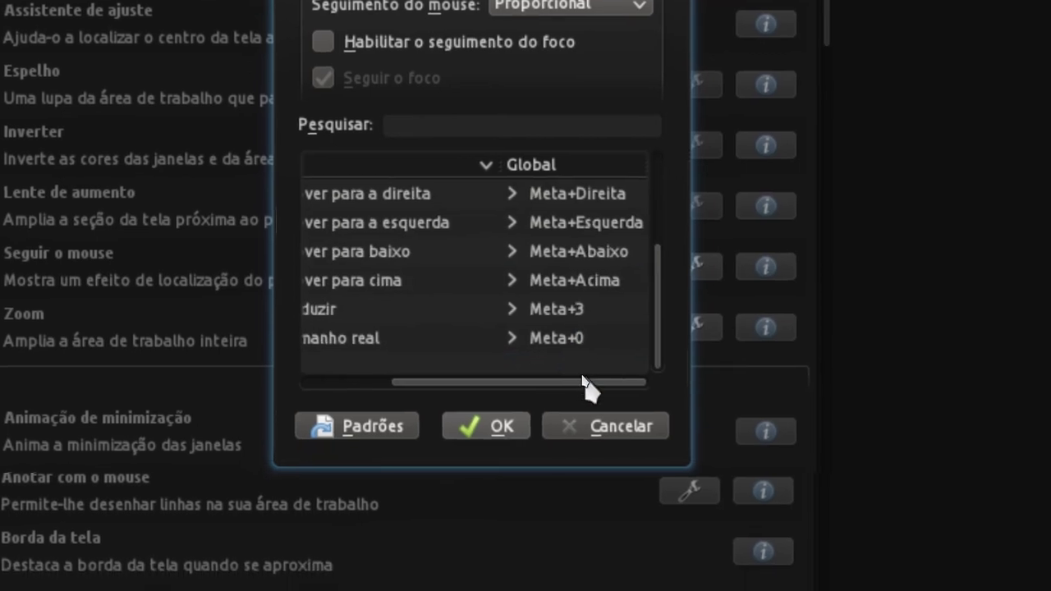
Finish reviewing the Zoom effect's shortcuts, dismiss its configuration dialog and close System Settings.
{"action": "left_click_drag", "start_coordinate": [584, 389], "coordinate": [517, 354]}
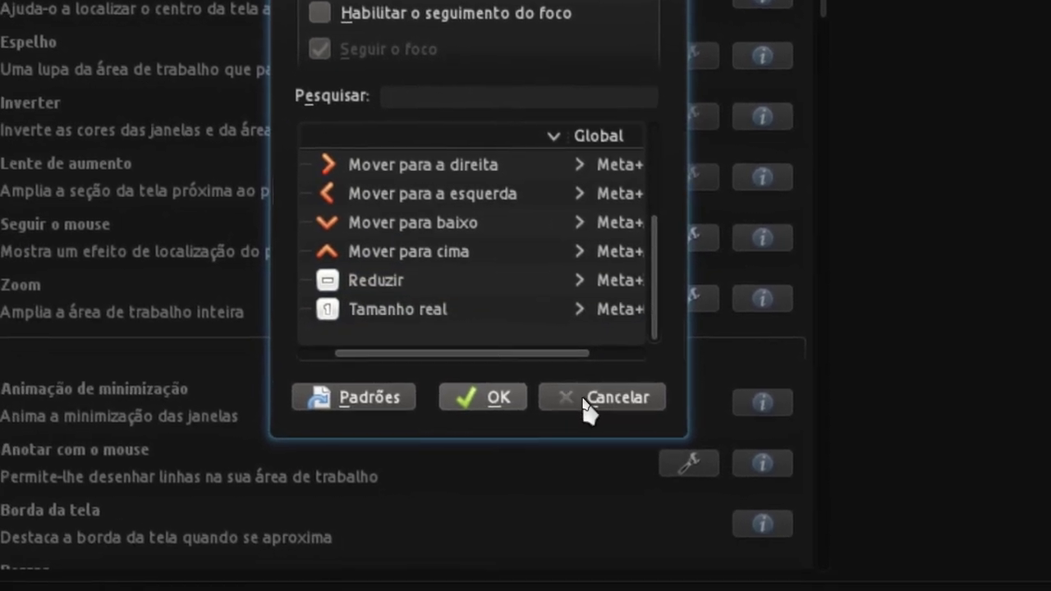
{"action": "left_click", "coordinate": [649, 466]}
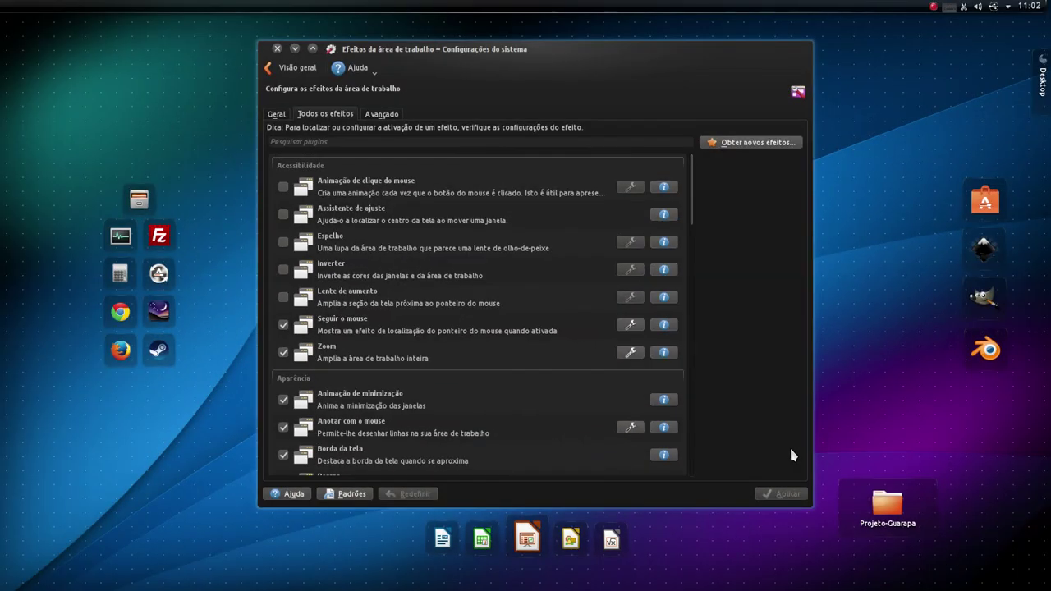
{"action": "left_click", "coordinate": [276, 48]}
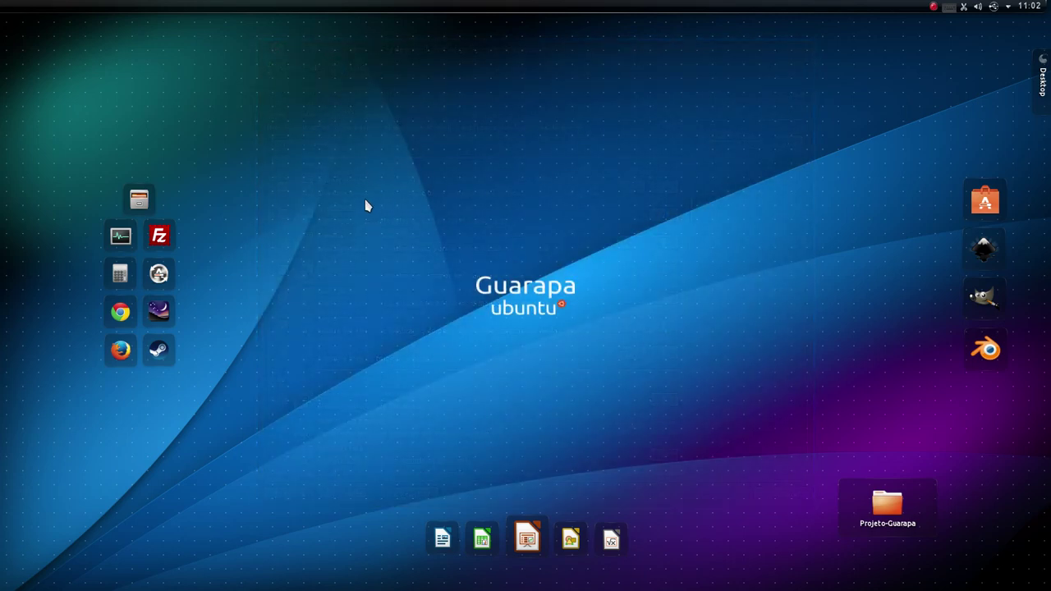
Bring up the Dolphin window from the hidden dock, restore it from maximized to a smaller size and minimize it.
{"action": "mouse_move", "coordinate": [2, 164]}
{"action": "left_click", "coordinate": [17, 219]}
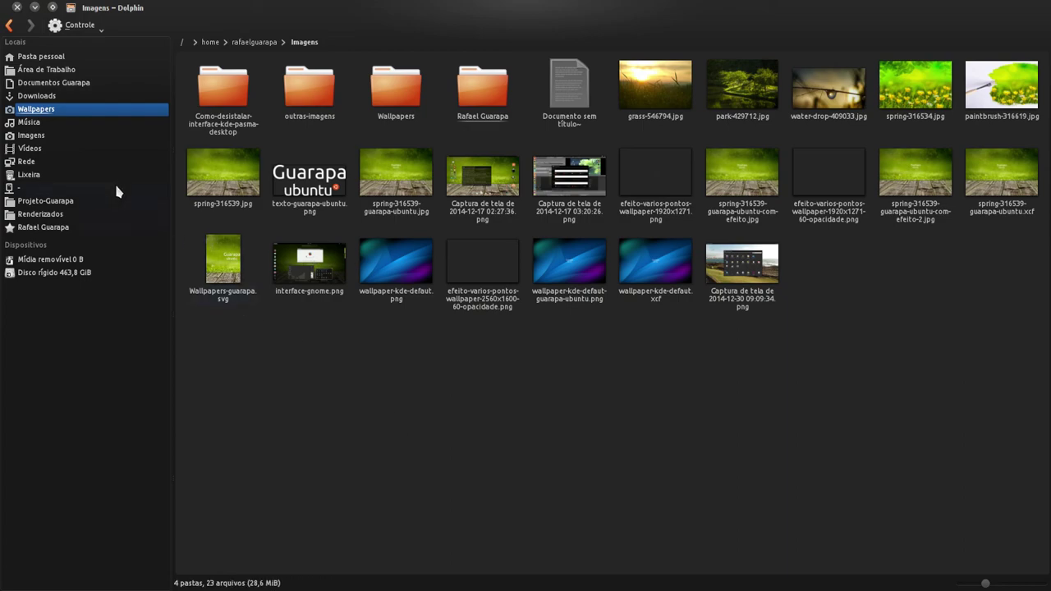
{"action": "left_click", "coordinate": [52, 8]}
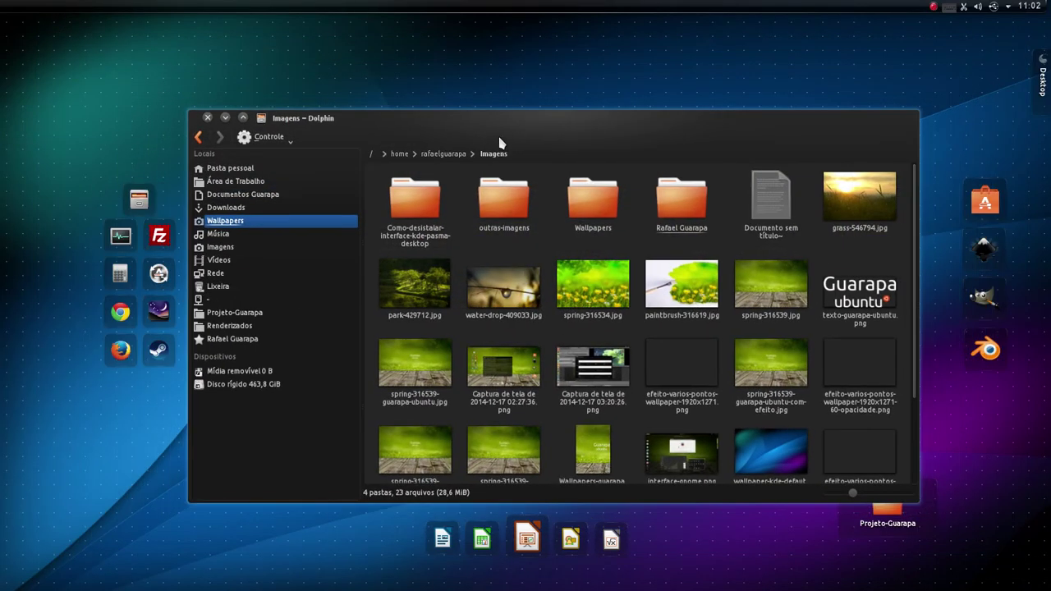
{"action": "left_click", "coordinate": [225, 118]}
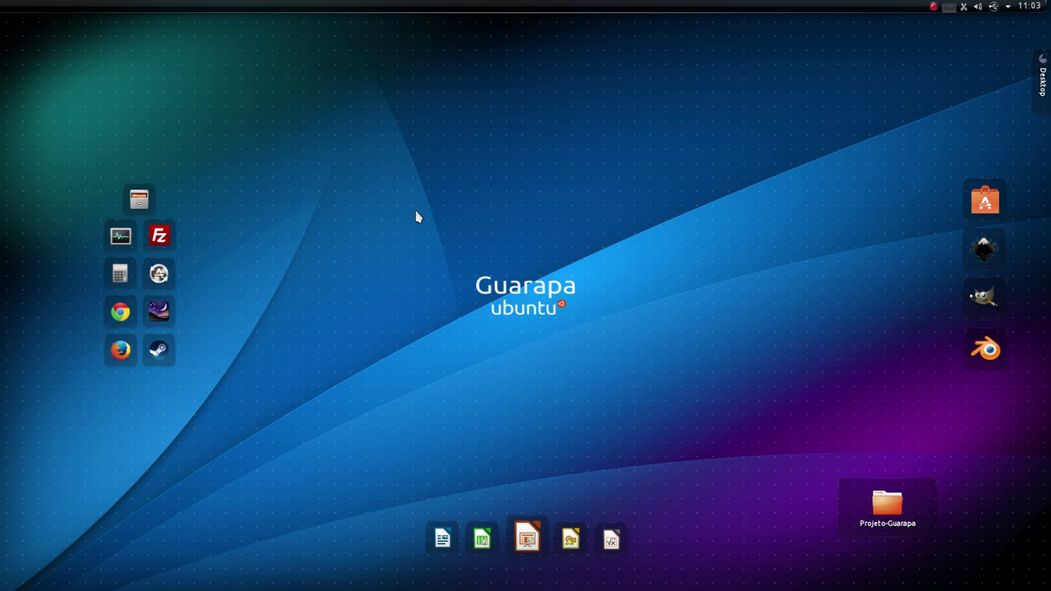
Show the Dolphin window with the Imagens folder again from the hidden dock, then minimize it back to the empty desktop.
{"action": "mouse_move", "coordinate": [2, 256]}
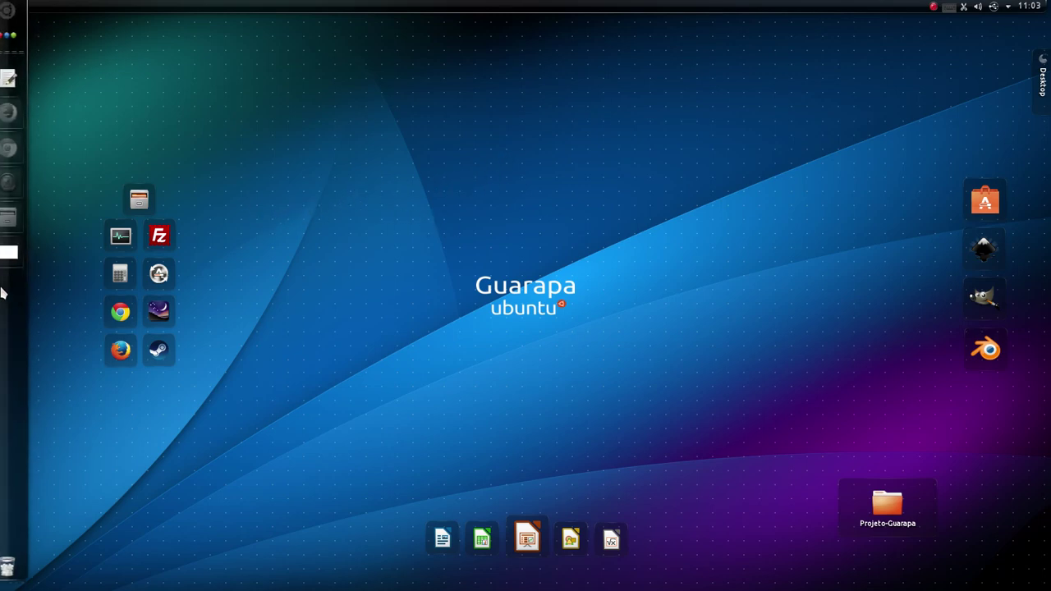
{"action": "left_click", "coordinate": [18, 219]}
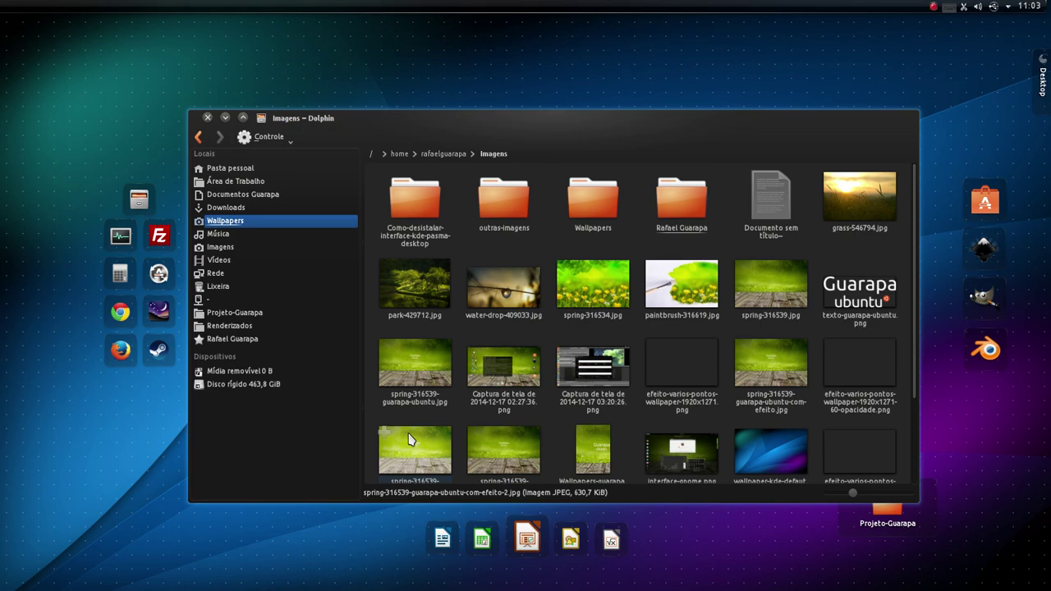
{"action": "mouse_move", "coordinate": [2, 362]}
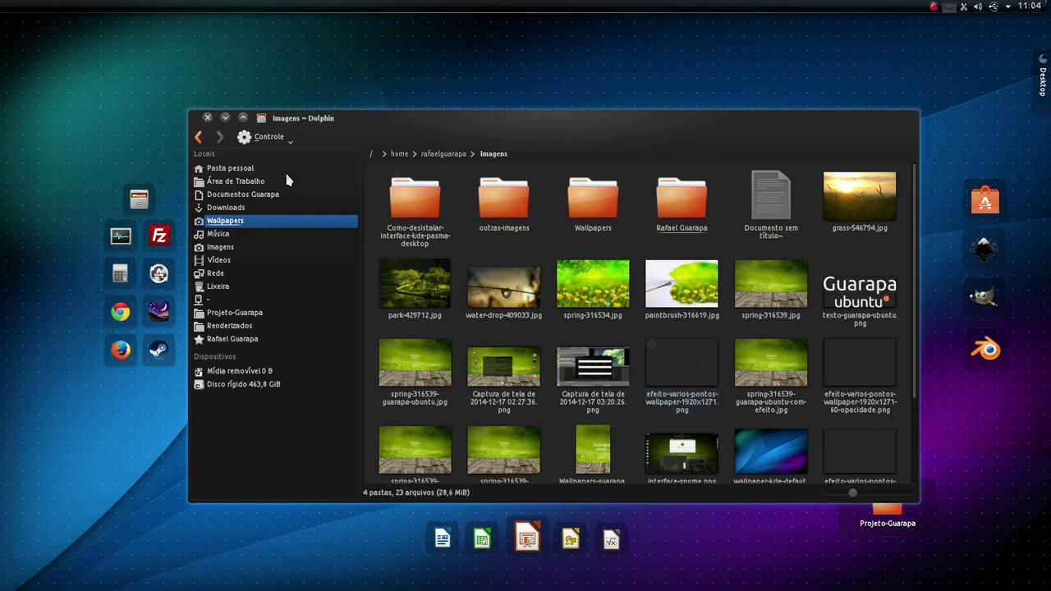
{"action": "left_click", "coordinate": [225, 118]}
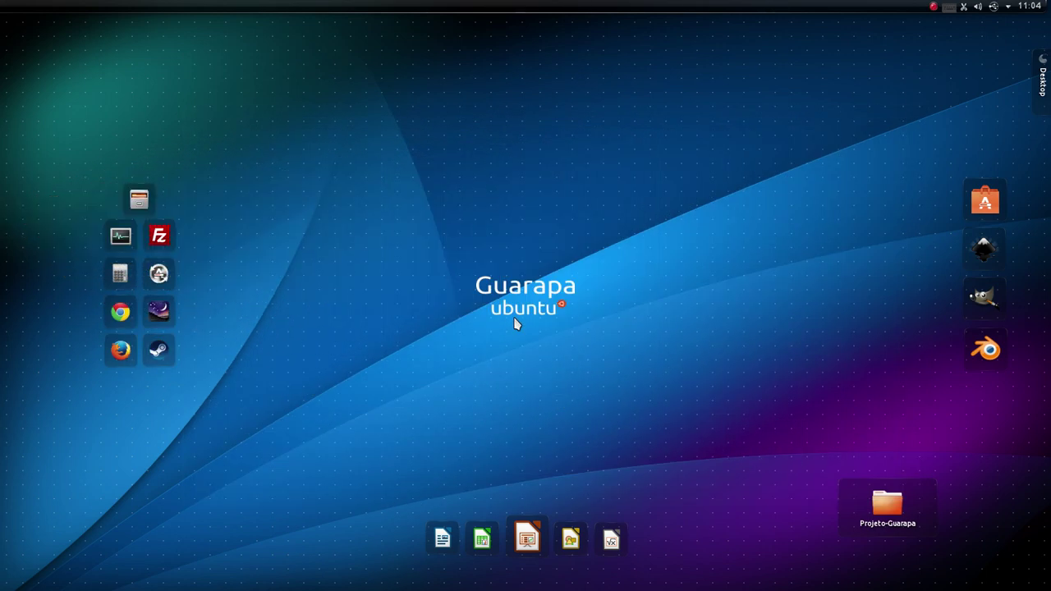